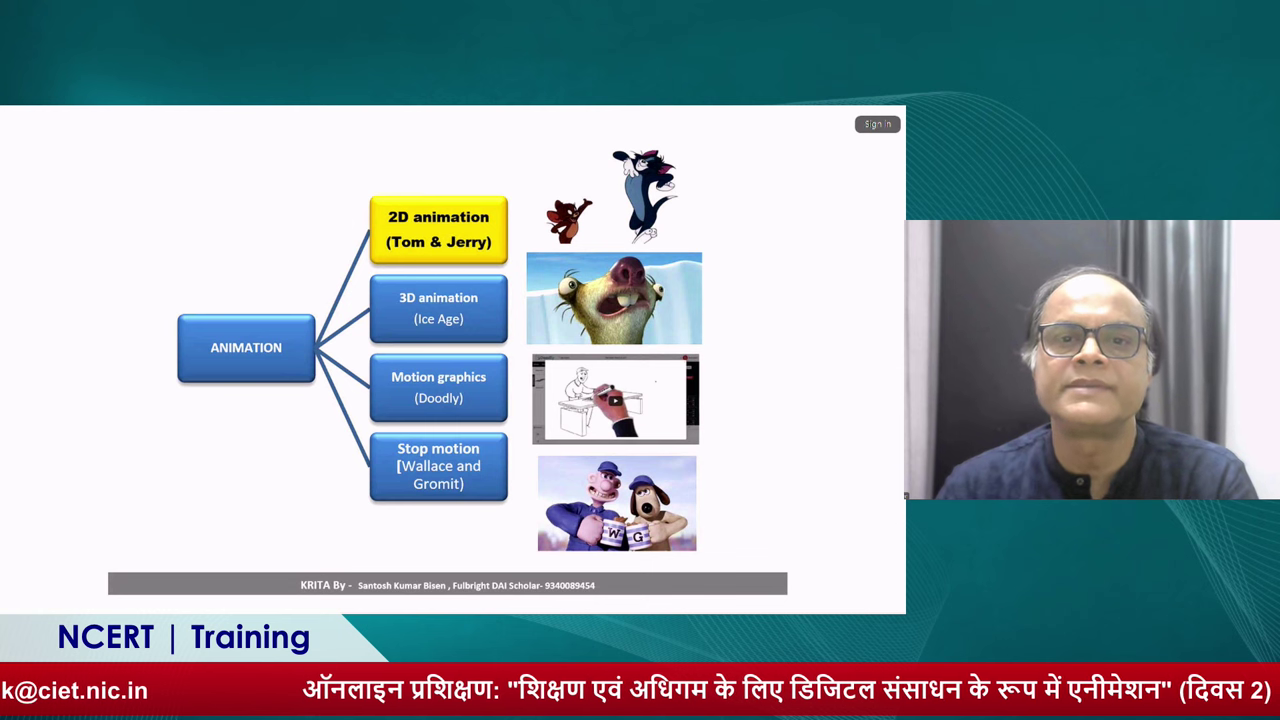
Advance to the slide showing Krita's interface screenshot
{"action": "key", "text": "Right"}
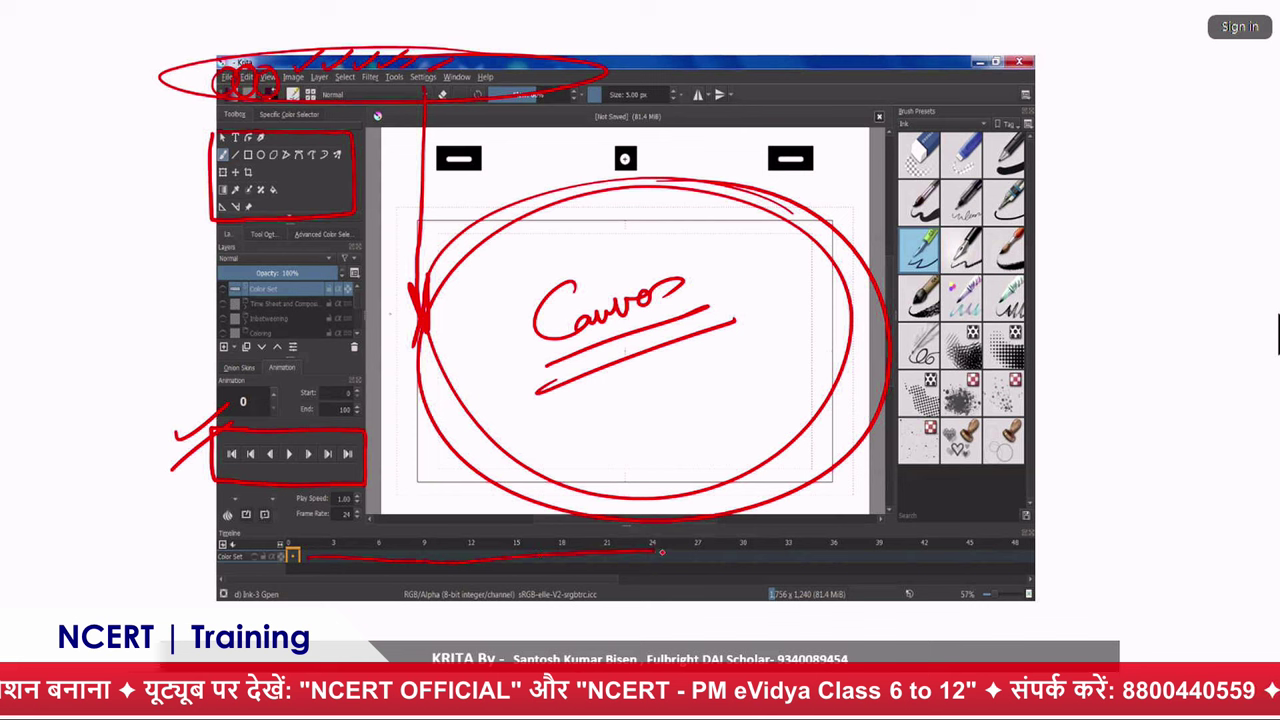
Underline the timeline strip and circle the iii note in red ink
{"action": "left_click_drag", "start_coordinate": [583, 579], "coordinate": [301, 572]}
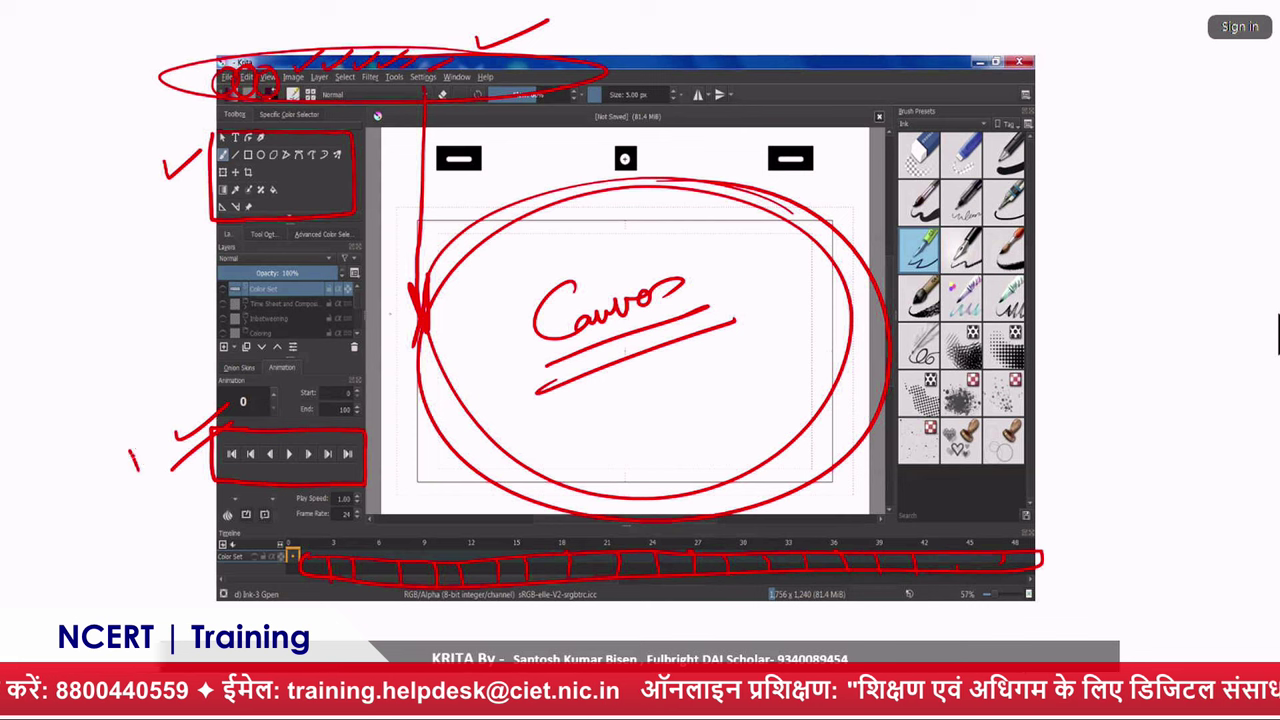
{"action": "left_click_drag", "start_coordinate": [158, 428], "coordinate": [142, 424]}
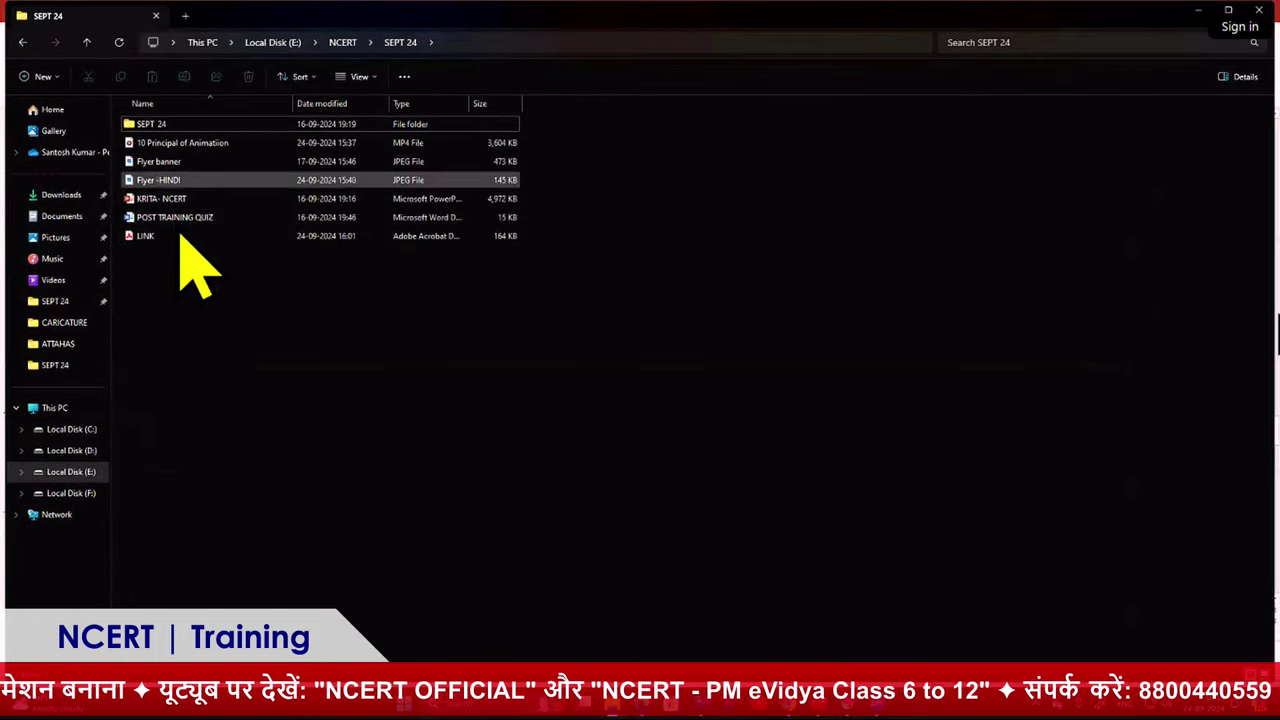
Play the 10 Principal of Animatiion MP4 from the SEPT 24 folder
{"action": "double_click", "coordinate": [185, 145]}
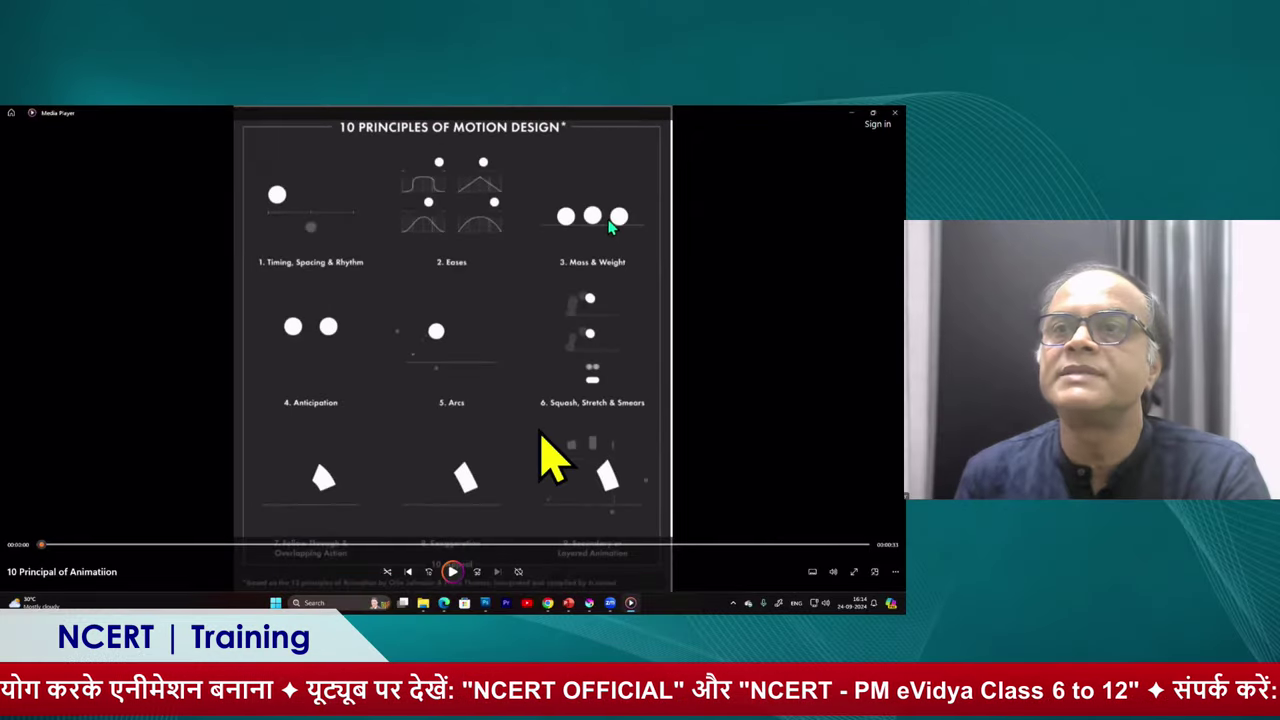
Close Media Player, minimize File Explorer and bring Krita to the front
{"action": "left_click", "coordinate": [850, 118]}
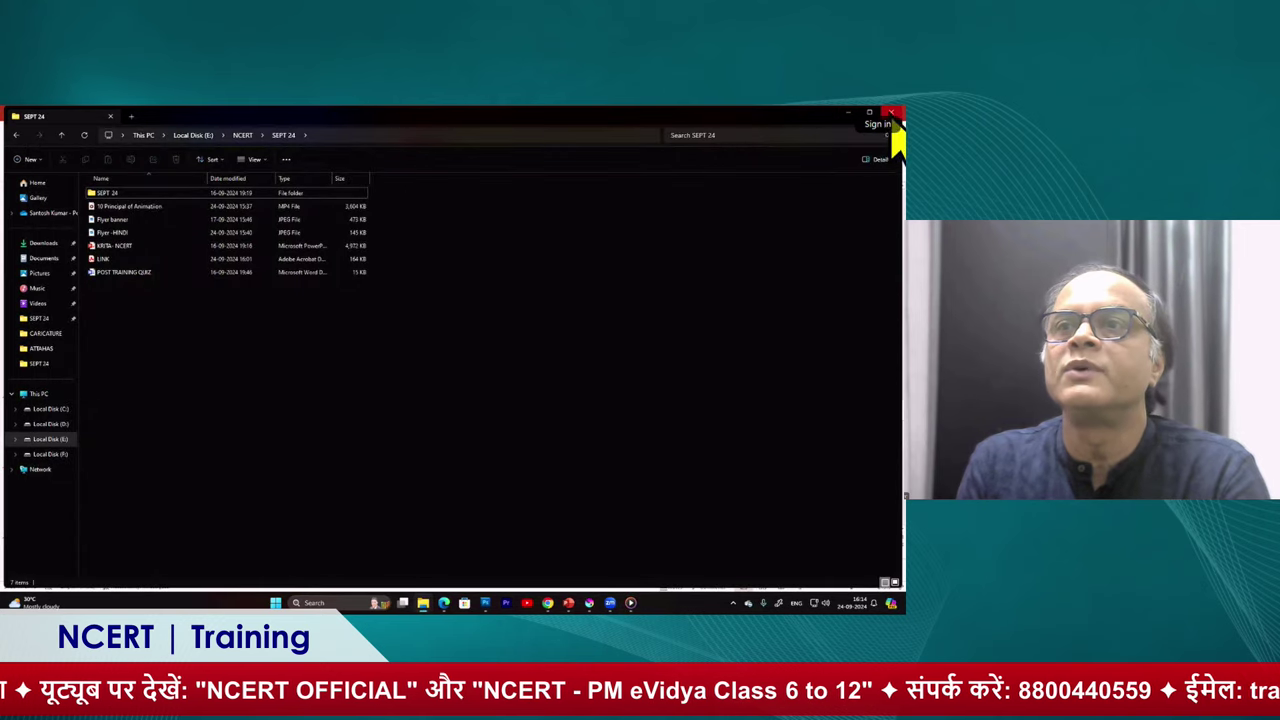
{"action": "mouse_move", "coordinate": [869, 112]}
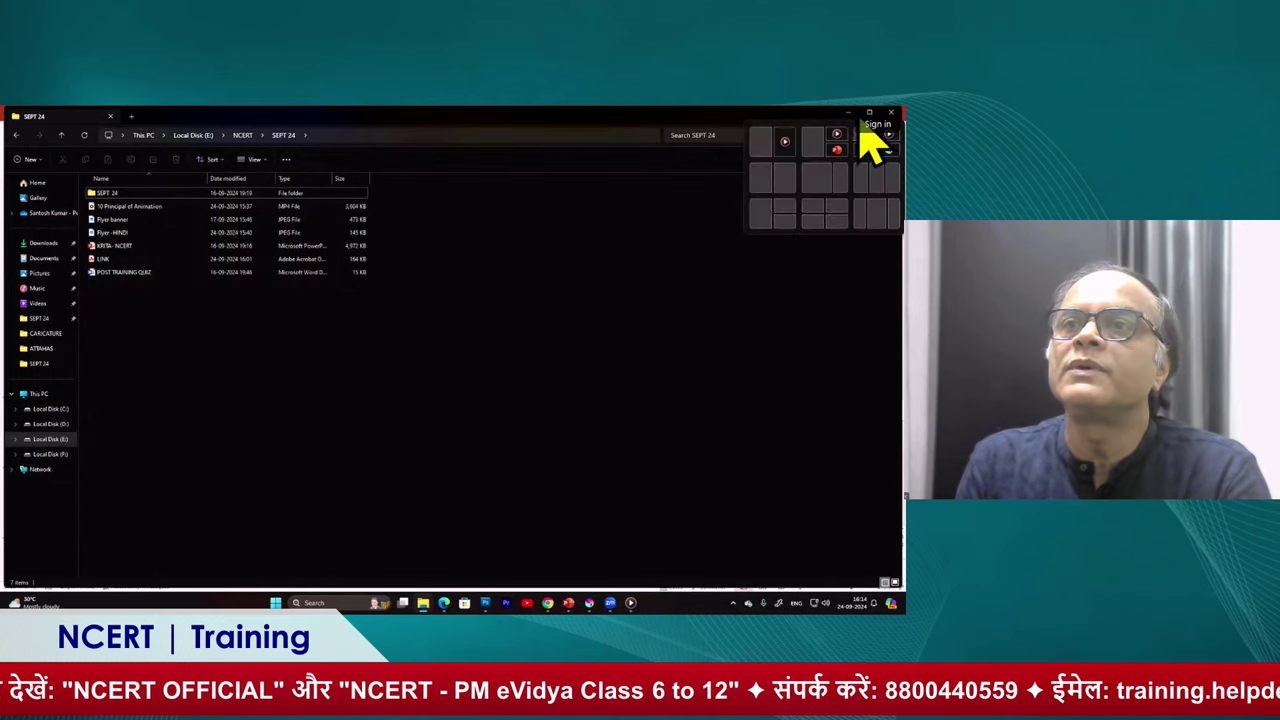
{"action": "left_click", "coordinate": [850, 113]}
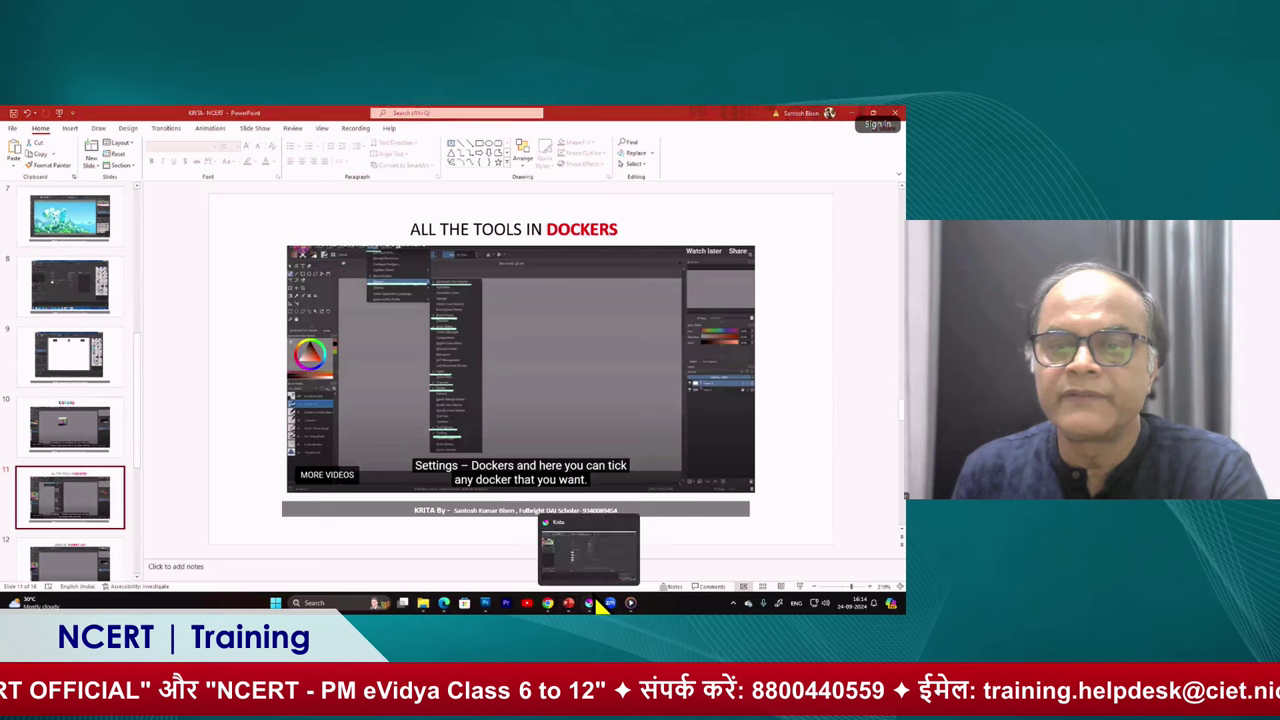
{"action": "left_click", "coordinate": [589, 603]}
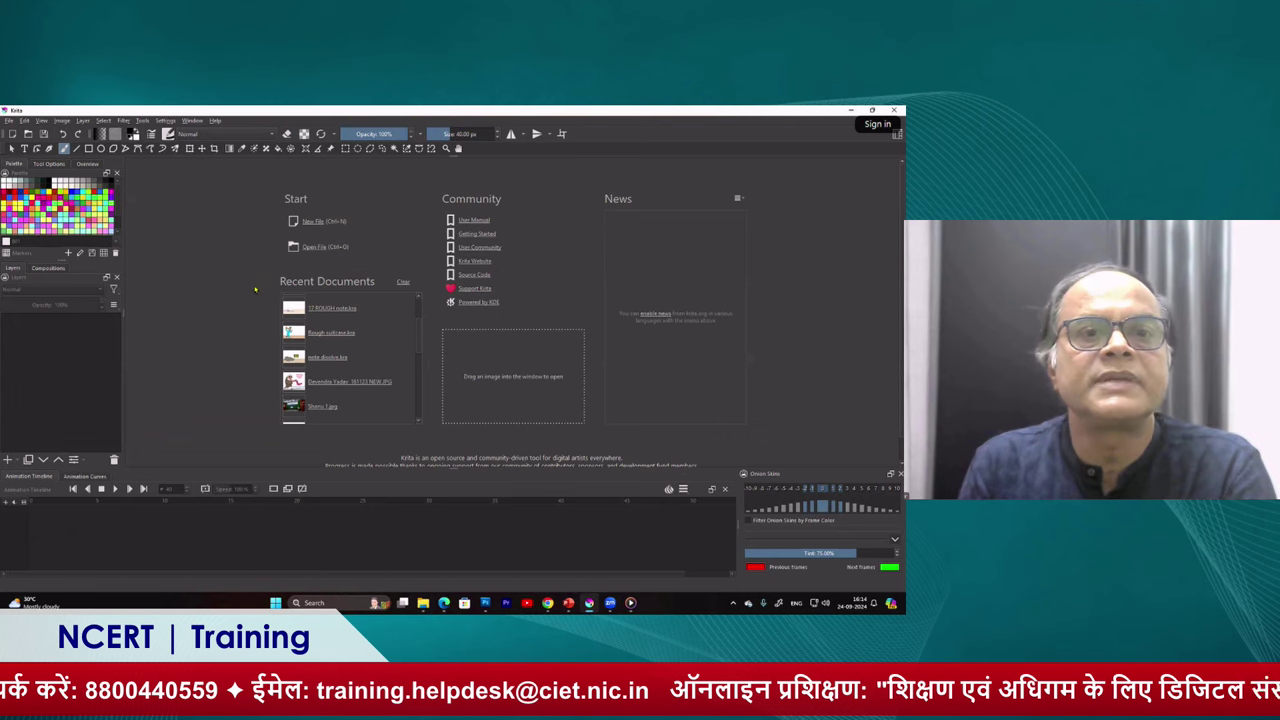
Open Amoeba-raw.kra from the top of the Recent Documents list
{"action": "scroll", "coordinate": [419, 340], "scroll_direction": "up", "scroll_amount": 2}
{"action": "scroll", "coordinate": [419, 340], "scroll_direction": "up", "scroll_amount": 1}
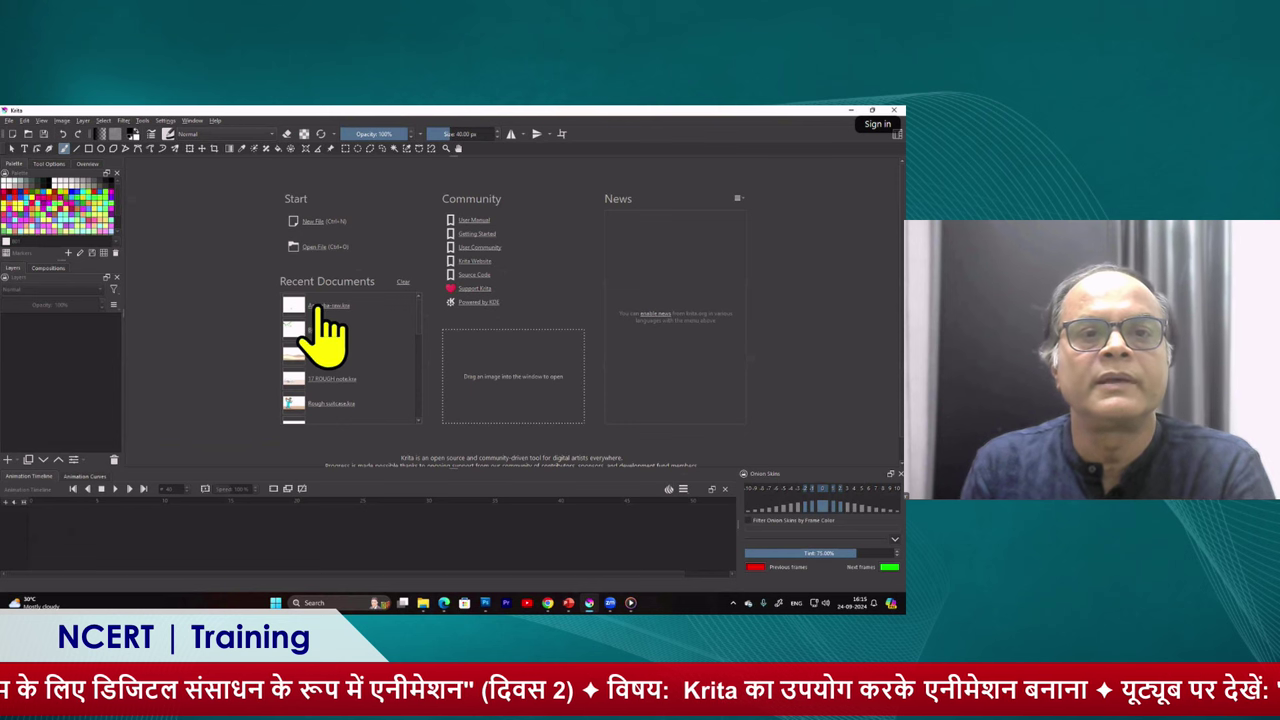
{"action": "left_click", "coordinate": [318, 306]}
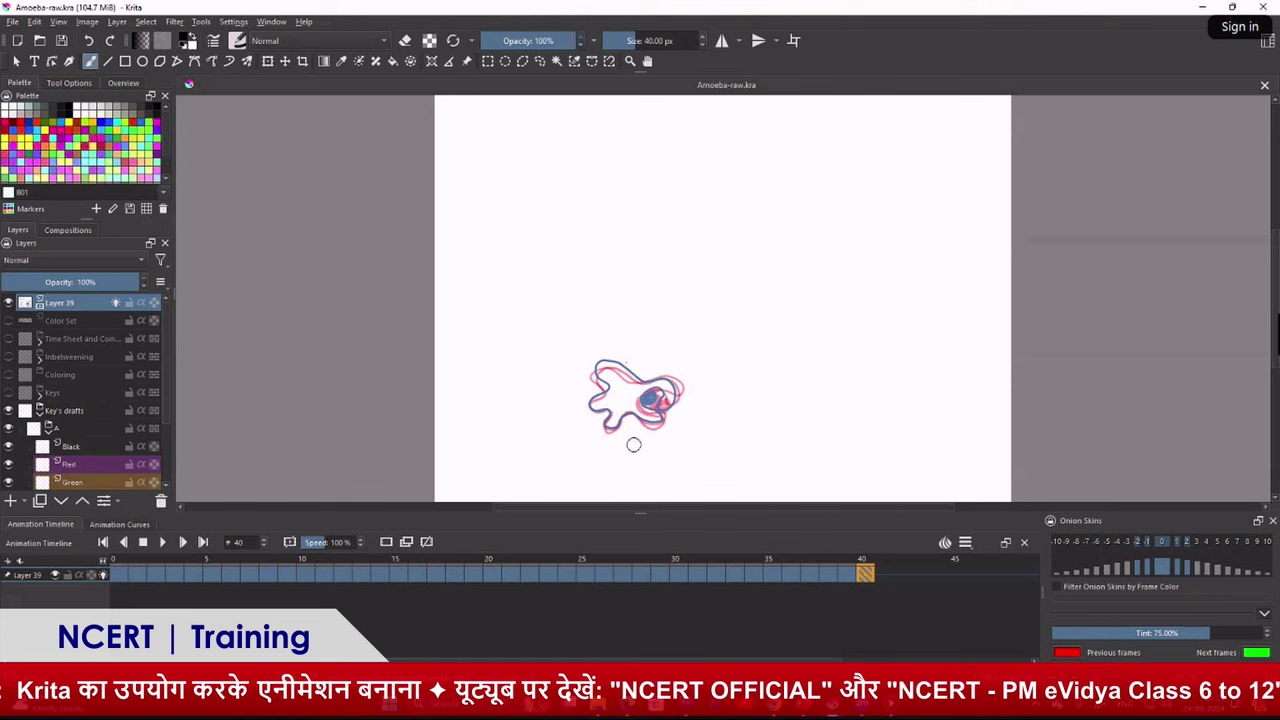
Turn off onion skinning on Layer 39, select frame 40, and play the amoeba animation
{"action": "left_click", "coordinate": [102, 575]}
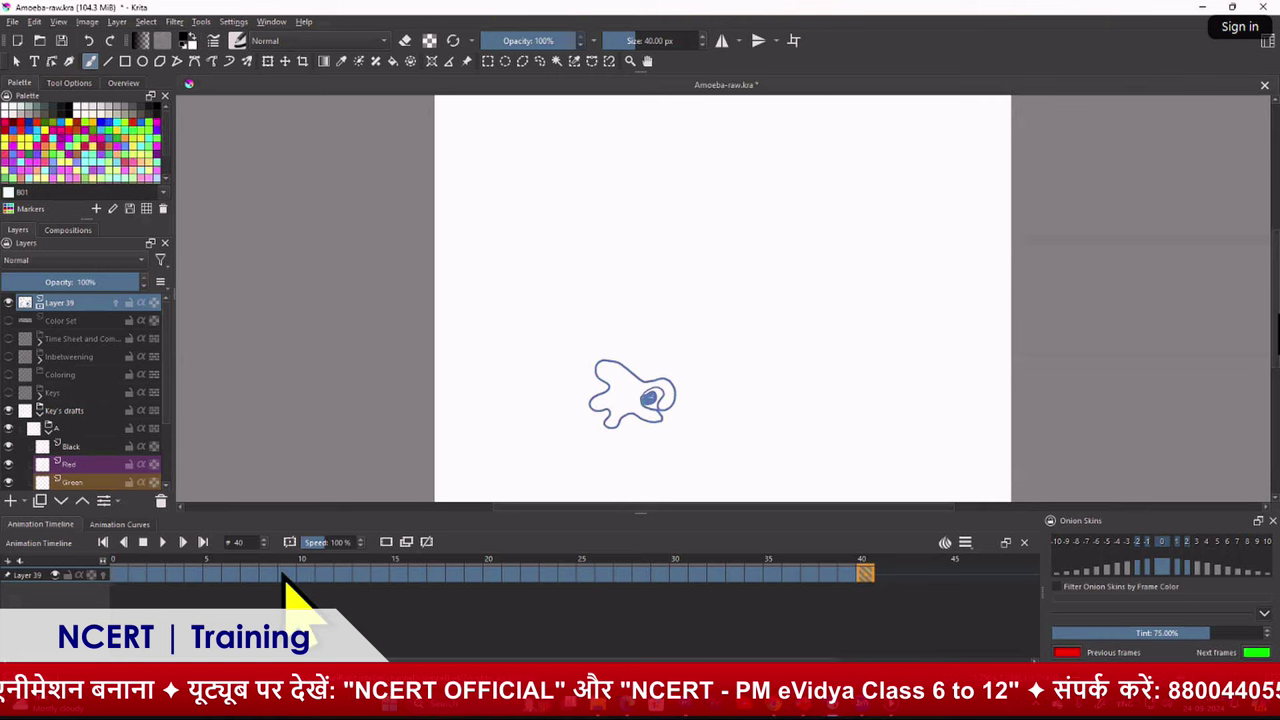
{"action": "left_click", "coordinate": [864, 573]}
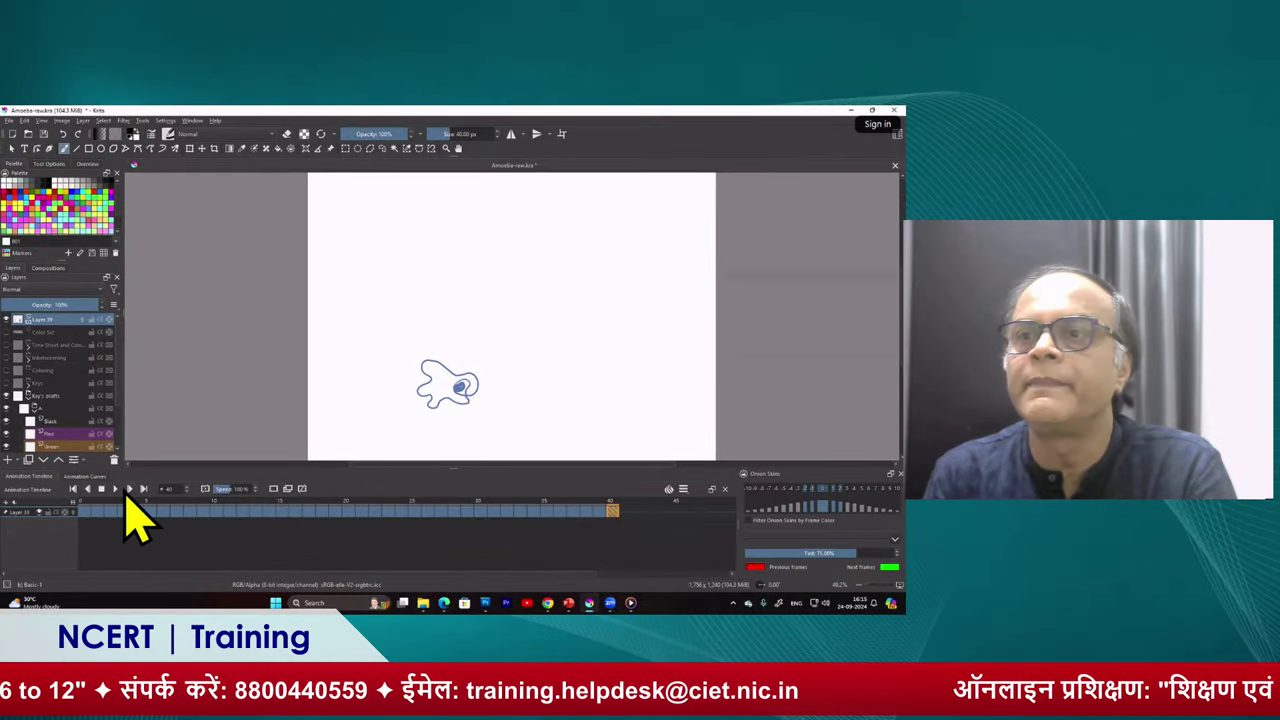
{"action": "left_click", "coordinate": [115, 489]}
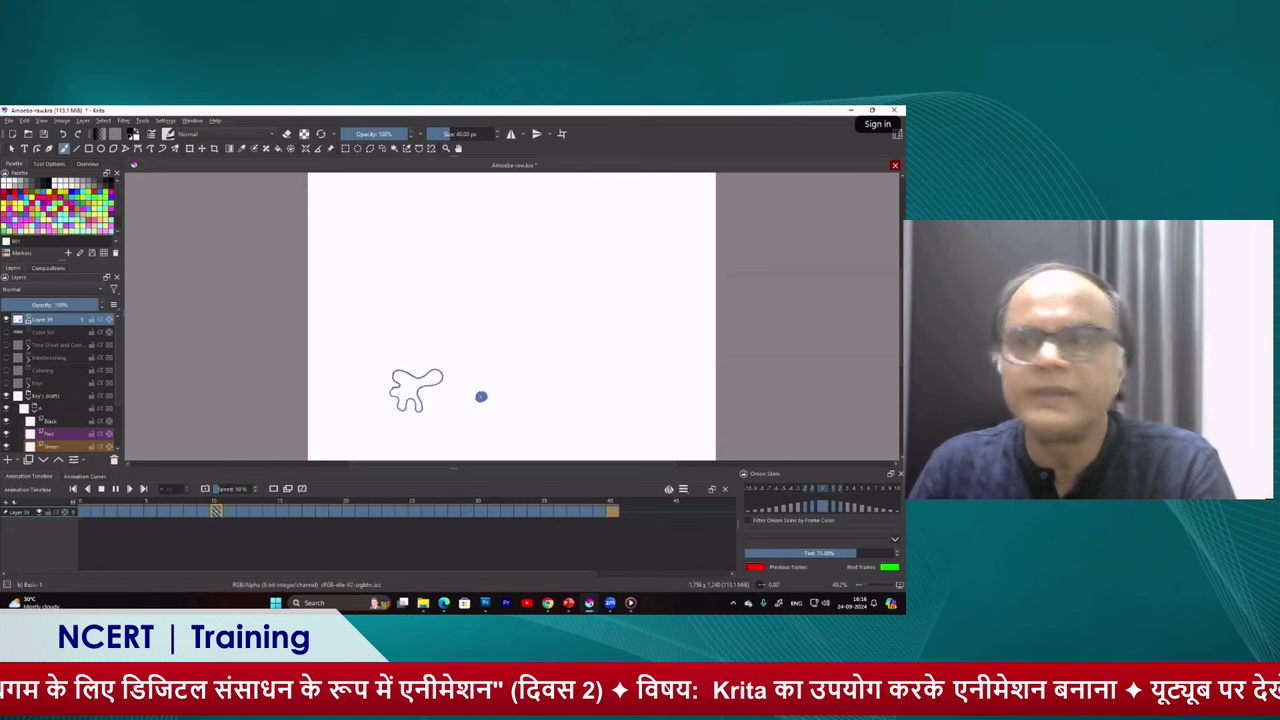
Close Amoeba-raw.kra with Ctrl+W, discarding unsaved changes
{"action": "key", "text": "ctrl+w"}
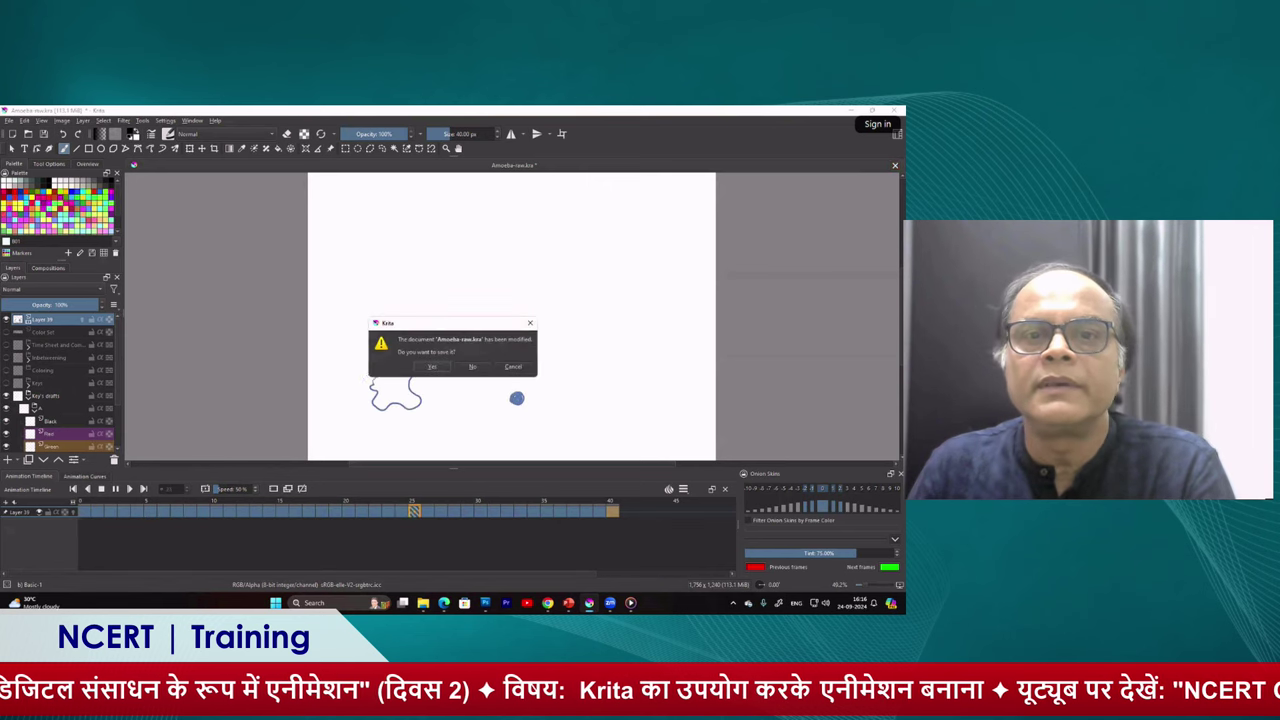
{"action": "left_click", "coordinate": [472, 367]}
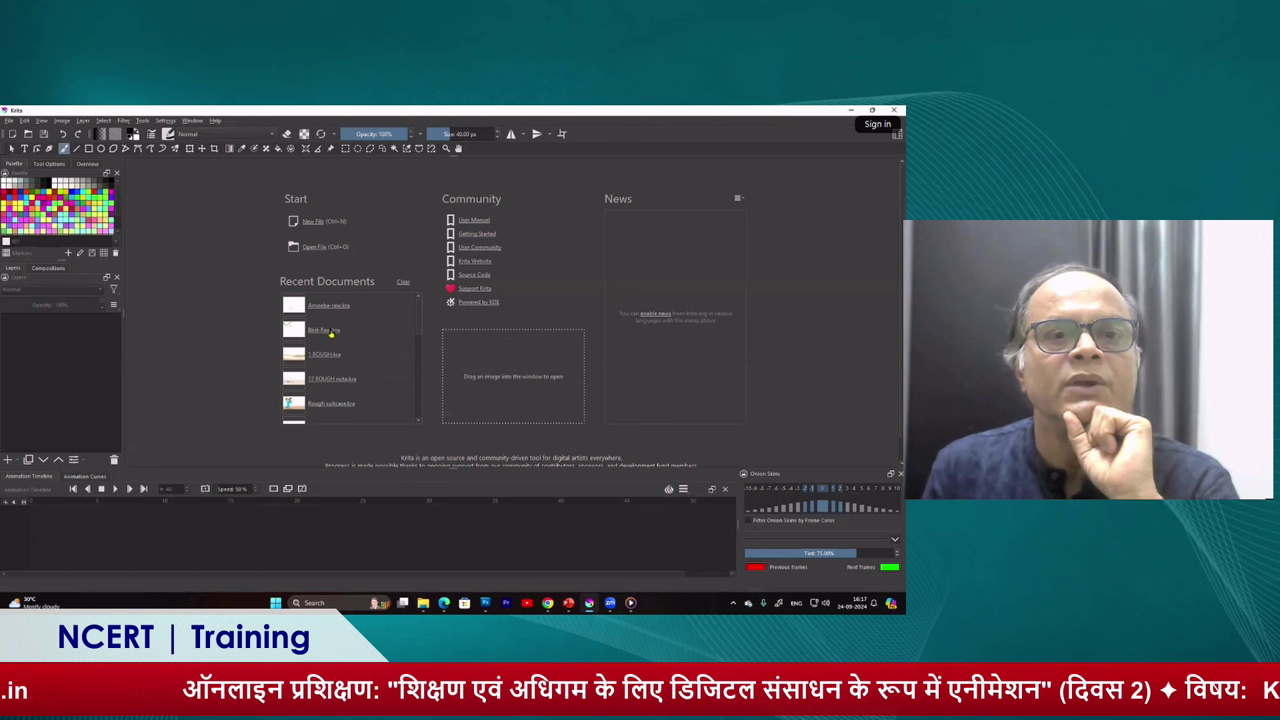
Open Bird-Raw.kra, play it from frame 0 of Layer 41 with one pause, then close it
{"action": "left_click", "coordinate": [323, 331]}
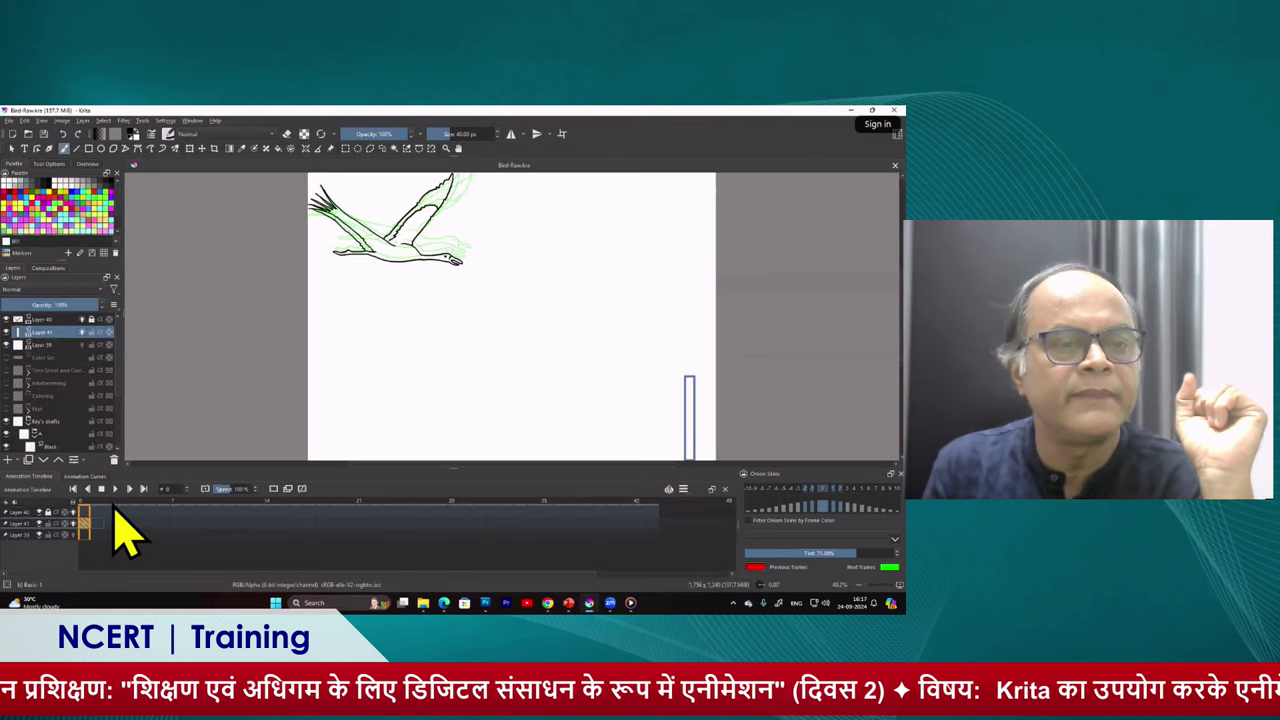
{"action": "left_click", "coordinate": [84, 522]}
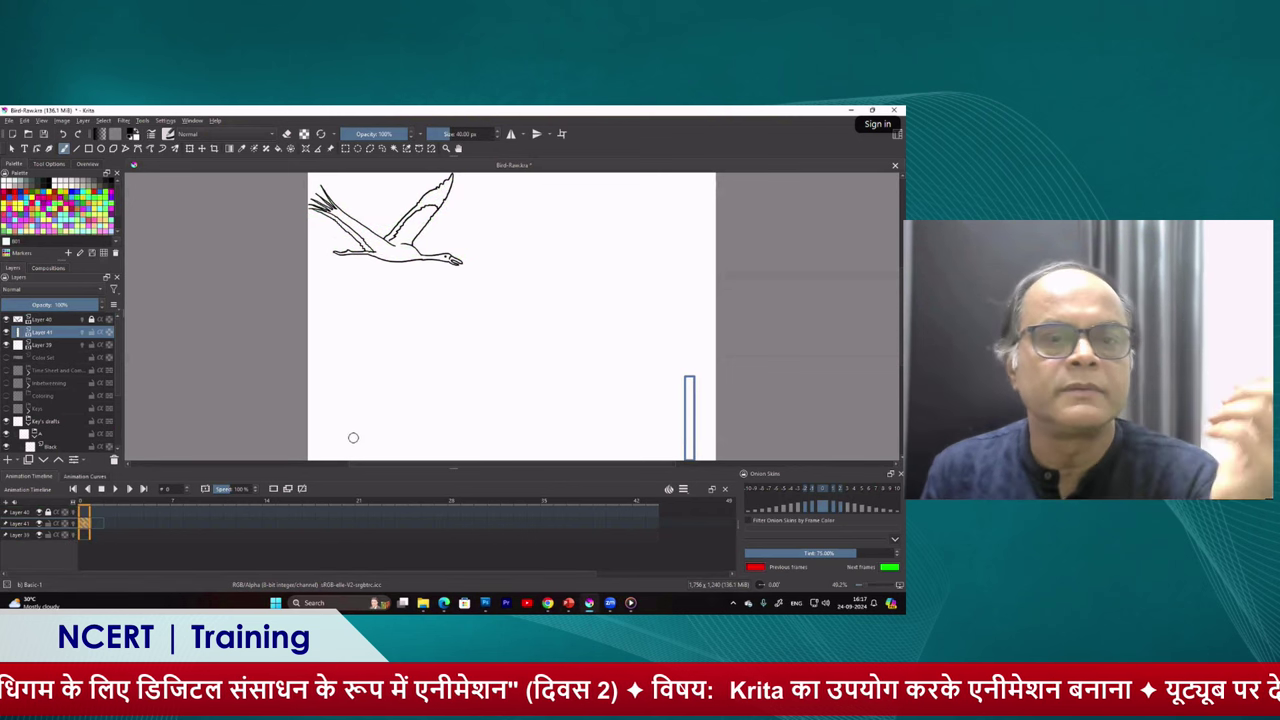
{"action": "left_click", "coordinate": [115, 489]}
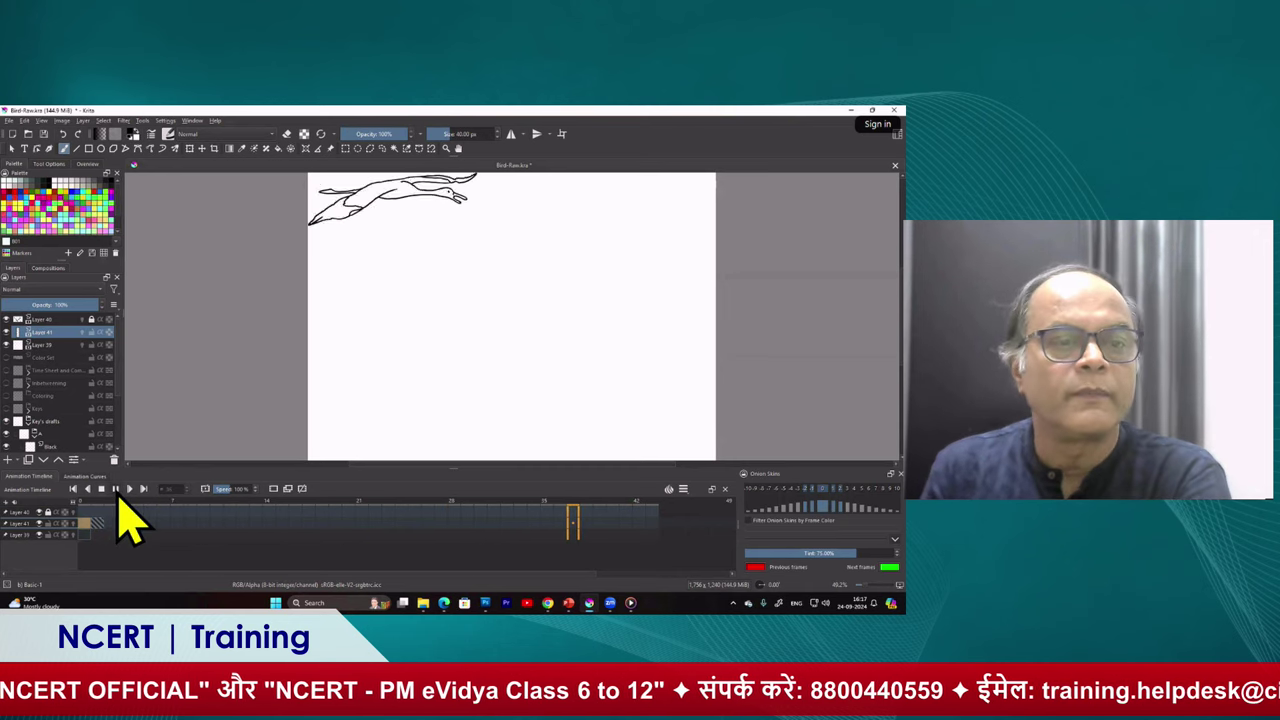
{"action": "left_click", "coordinate": [115, 489]}
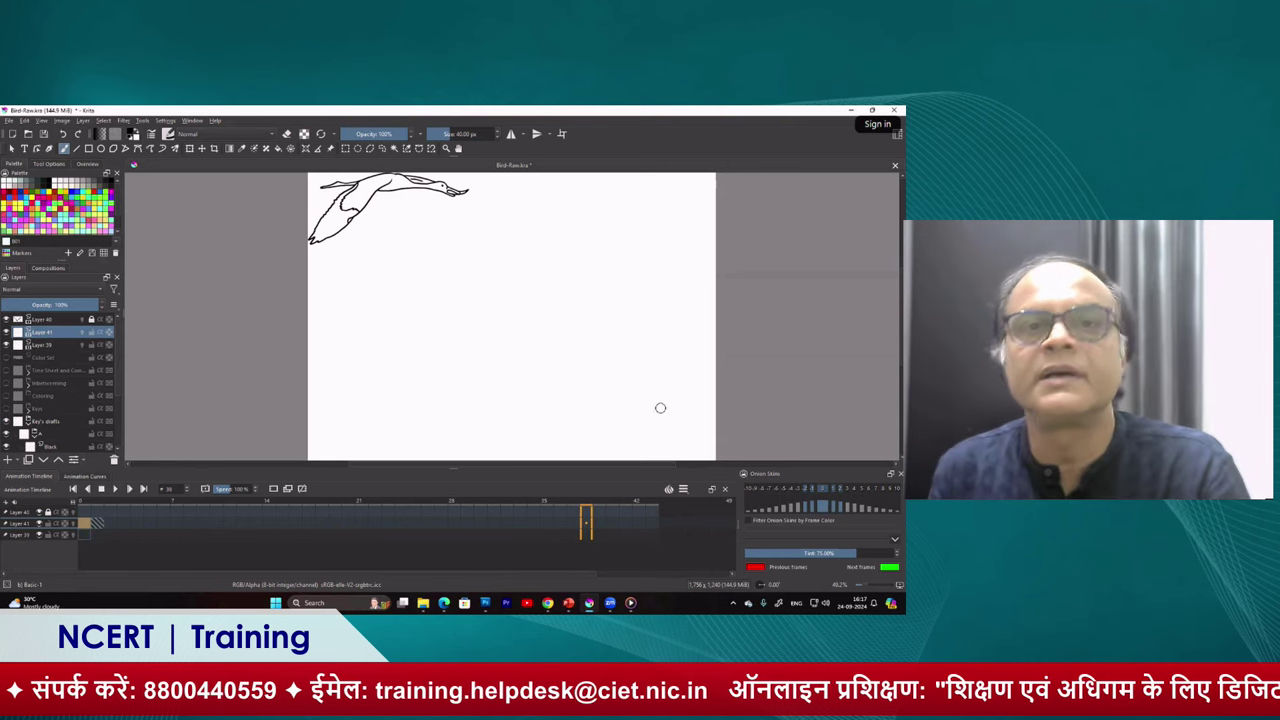
{"action": "left_click", "coordinate": [116, 489]}
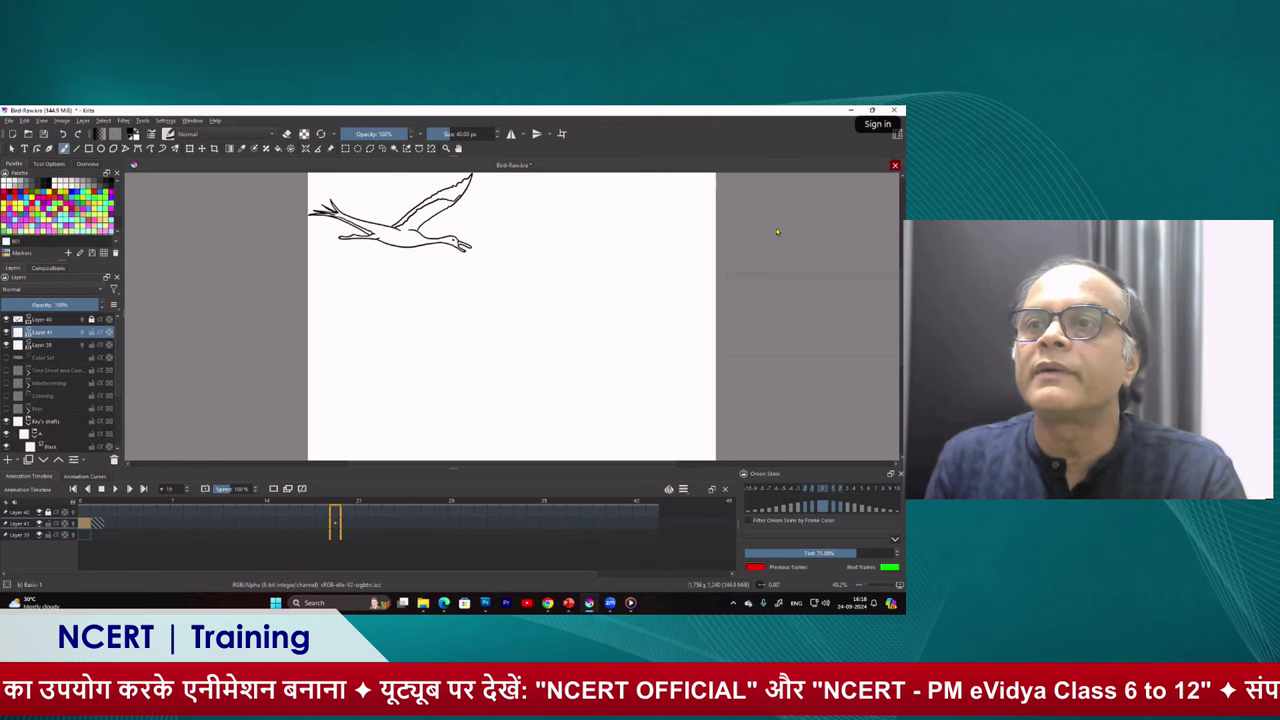
{"action": "key", "text": "ctrl+w"}
Discard changes to the bird drawing and open 1 ROUGH.kra from Recent Documents
{"action": "left_click", "coordinate": [466, 367]}
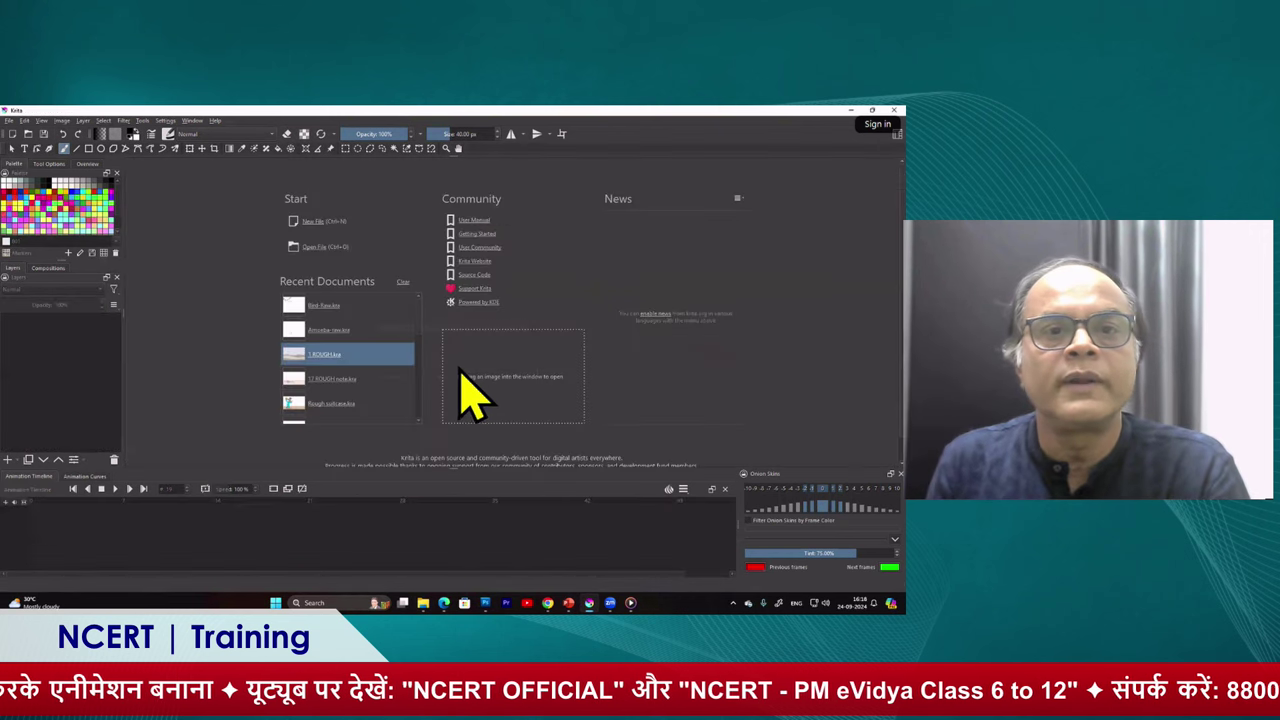
{"action": "left_click", "coordinate": [325, 357]}
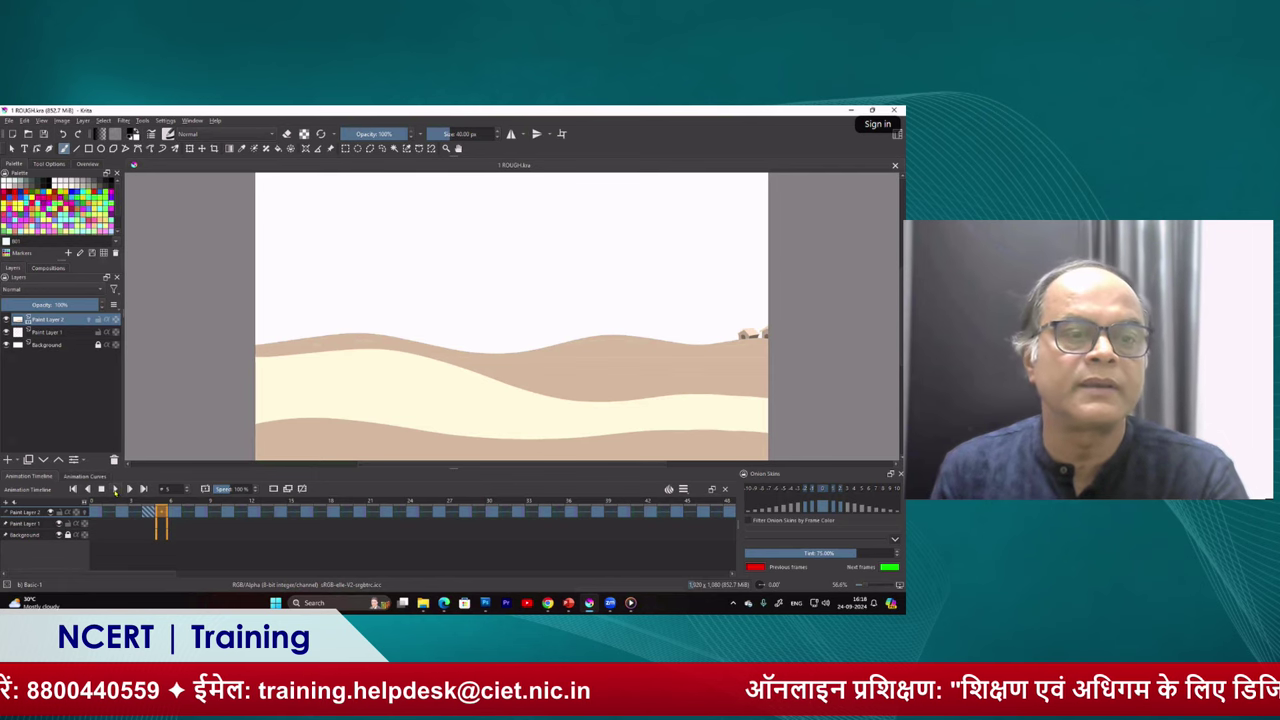
Play the 1 ROUGH cow-walking animation, then close its document tab
{"action": "left_click", "coordinate": [115, 489]}
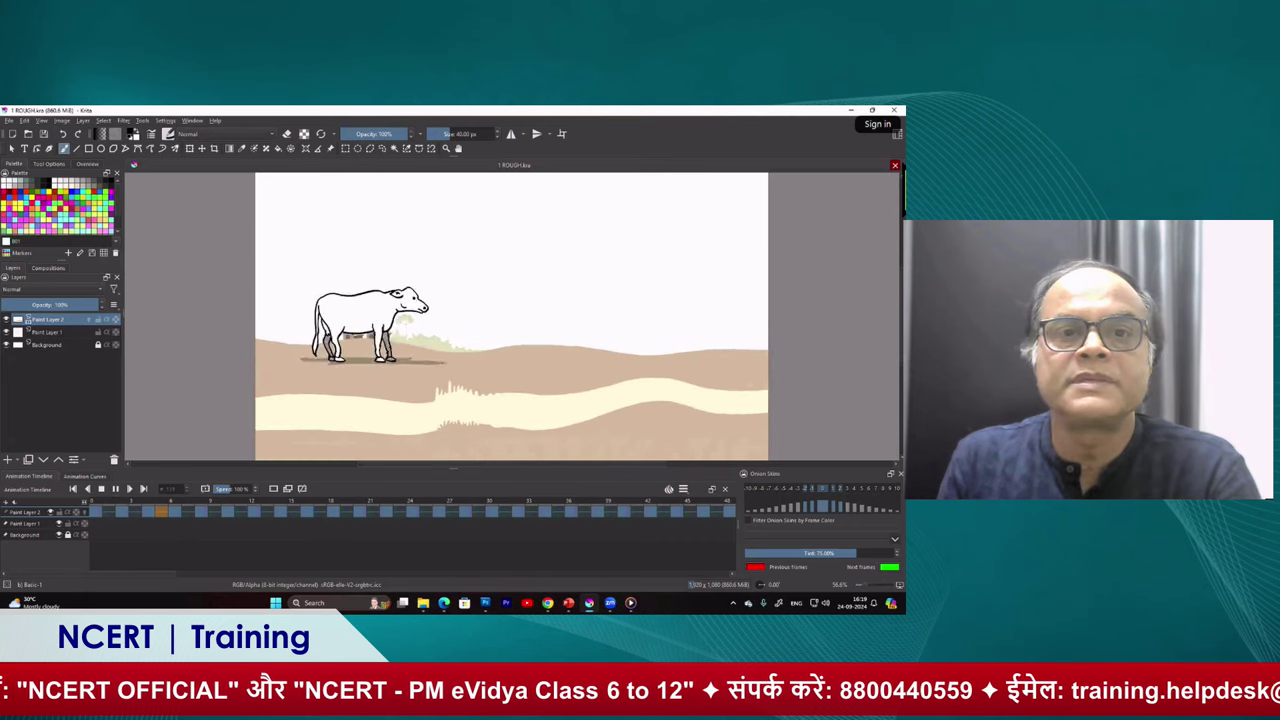
{"action": "left_click", "coordinate": [894, 165]}
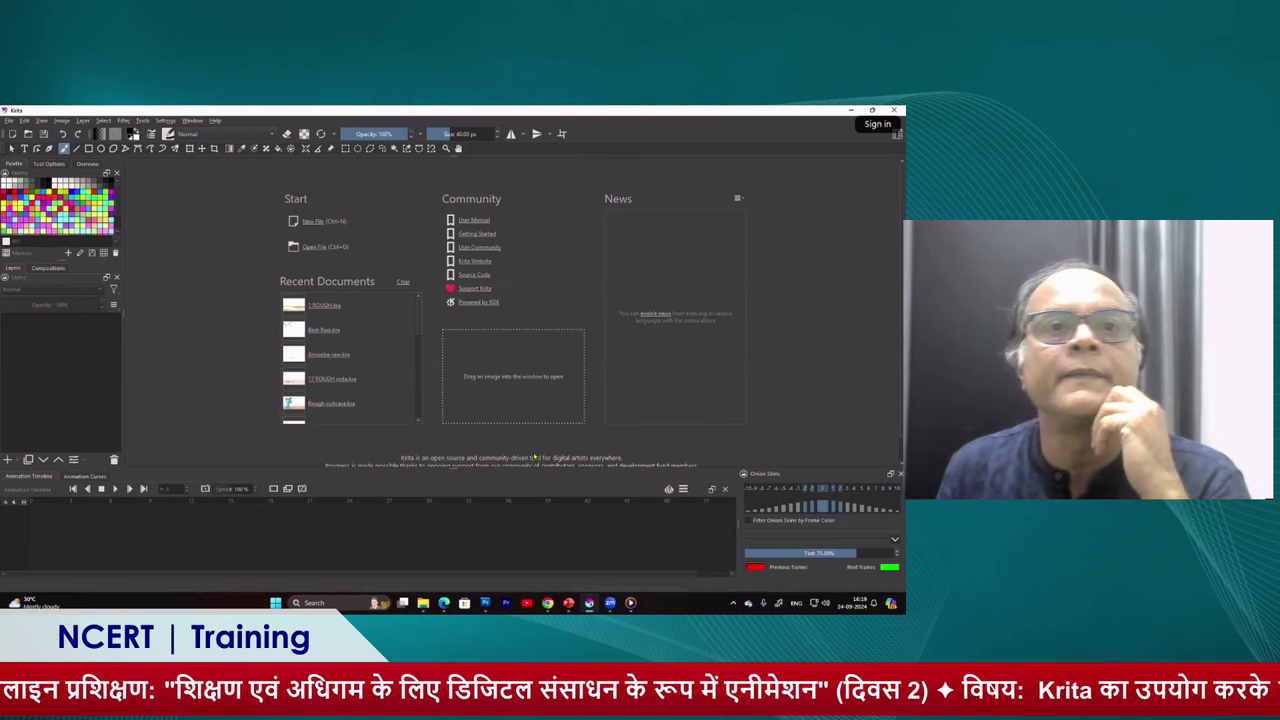
Open the Window > Workspace list and choose the Animation layout
{"action": "left_click", "coordinate": [192, 122]}
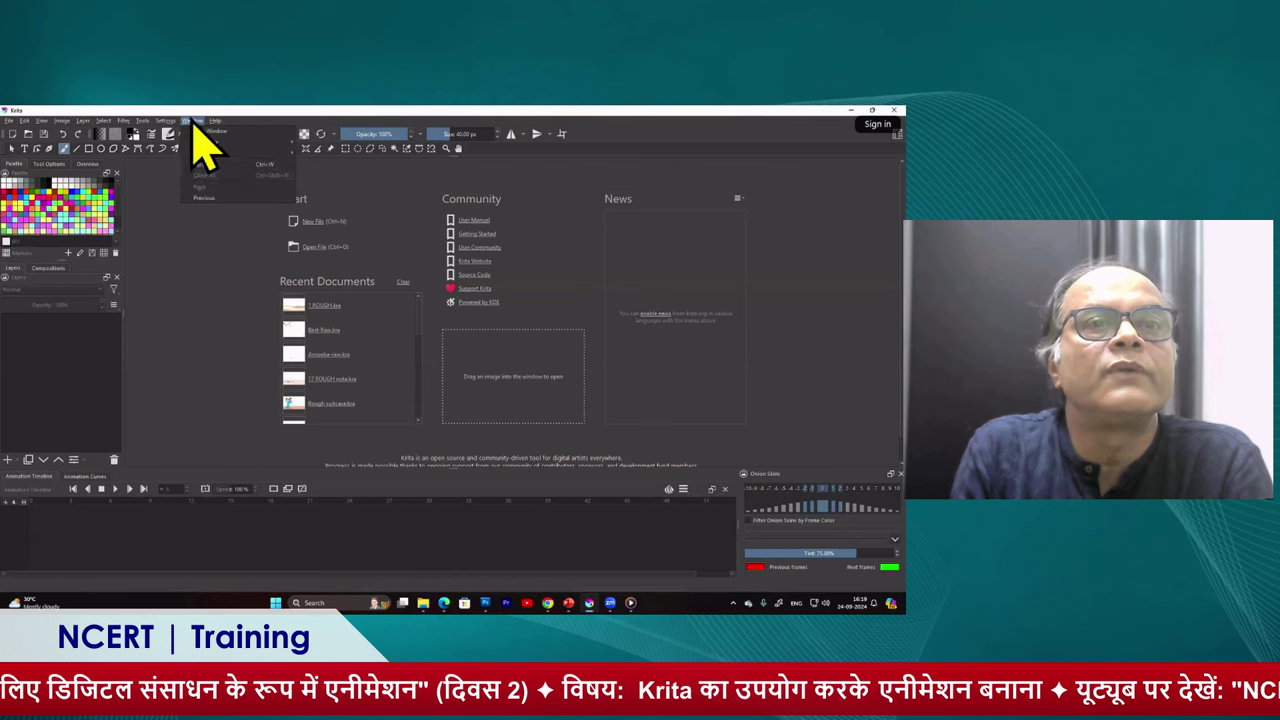
{"action": "mouse_move", "coordinate": [208, 152]}
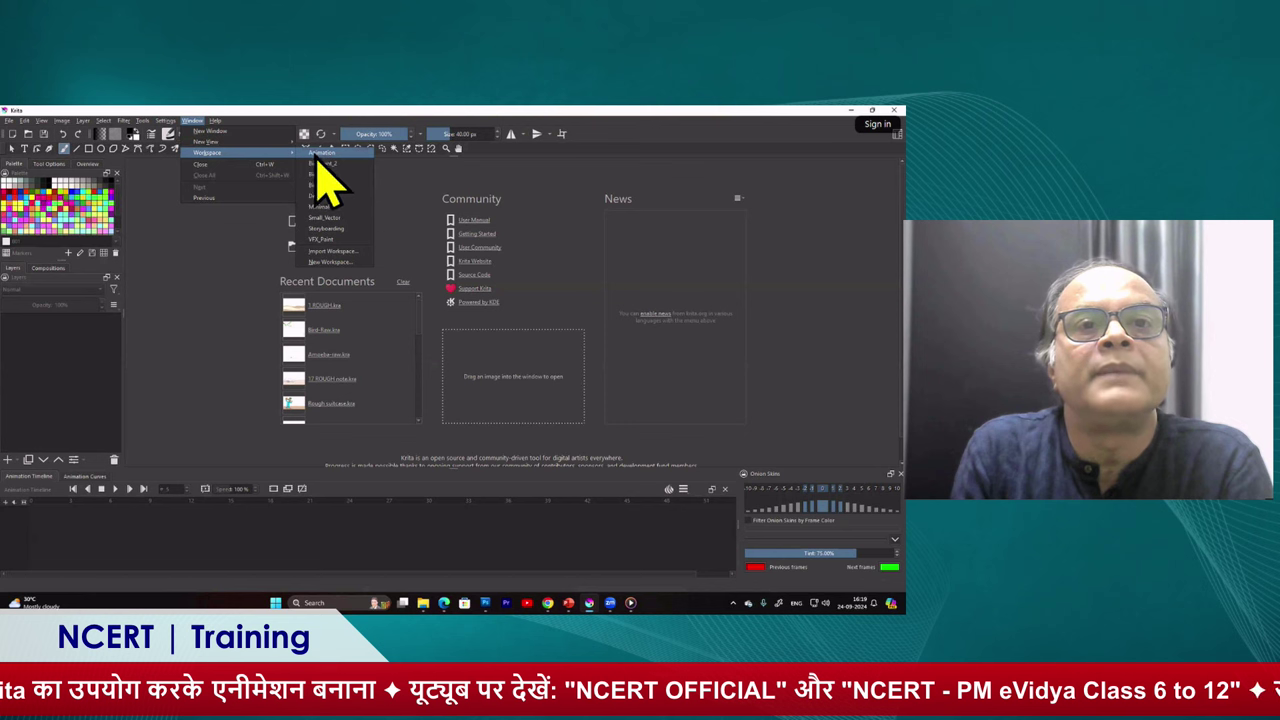
{"action": "left_click", "coordinate": [318, 155]}
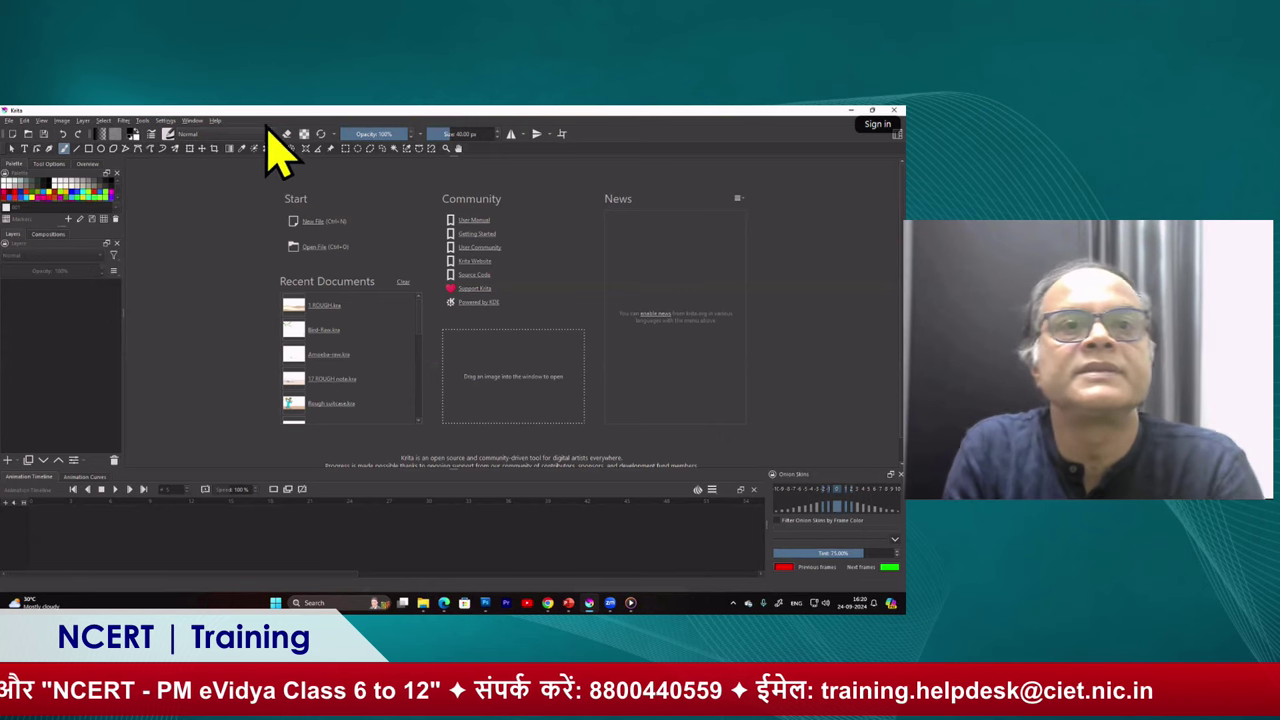
{"action": "left_click", "coordinate": [165, 121]}
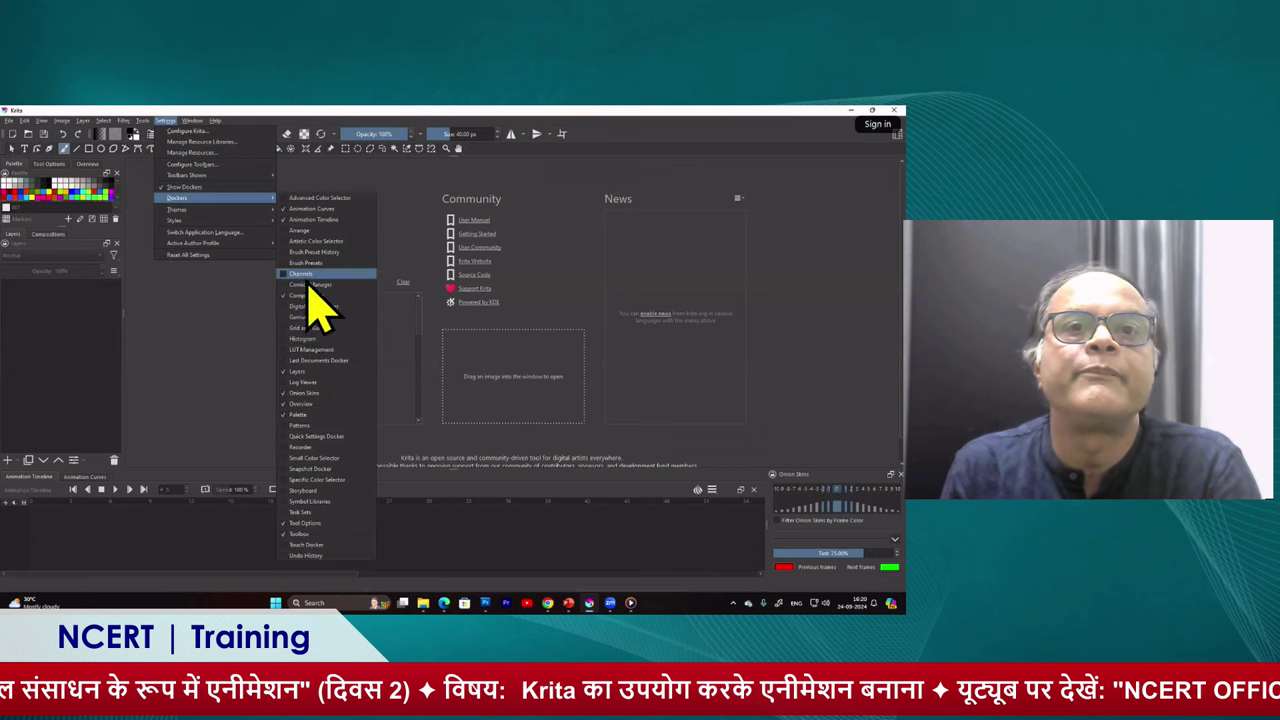
{"action": "mouse_move", "coordinate": [192, 121]}
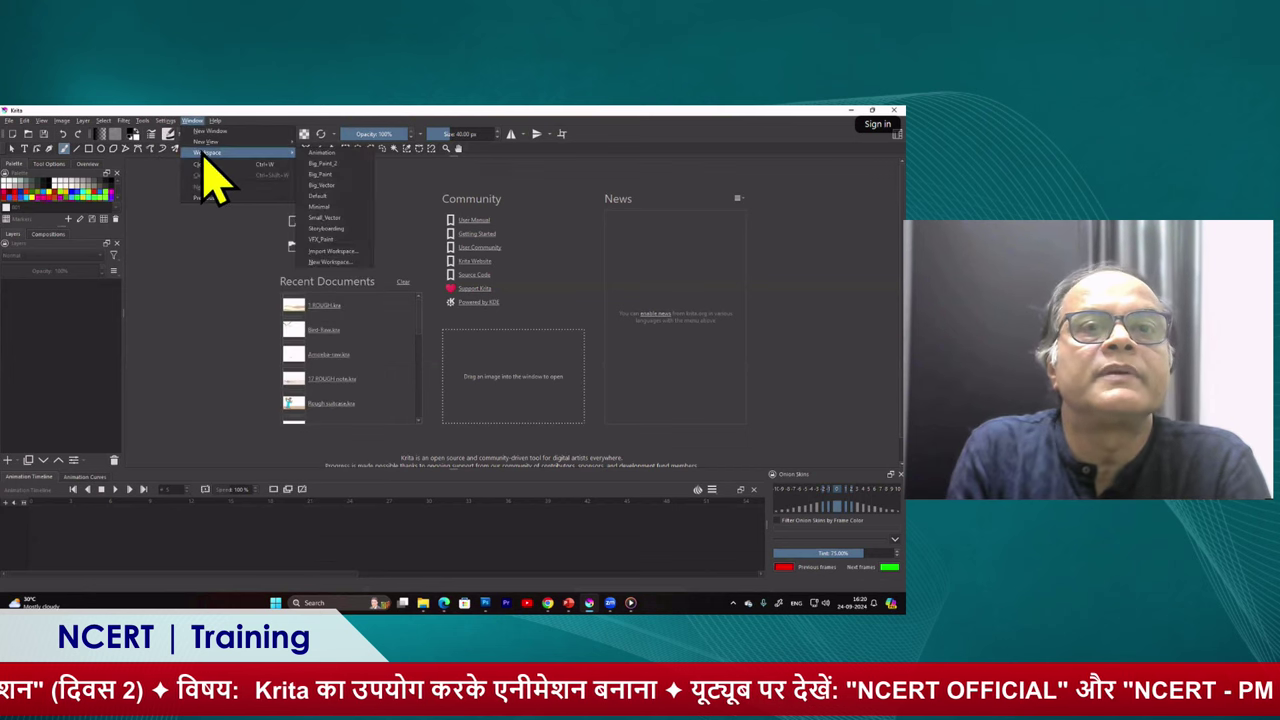
Switch to Big_Paint_2, then another paint layout, then back to Animation
{"action": "left_click", "coordinate": [336, 168]}
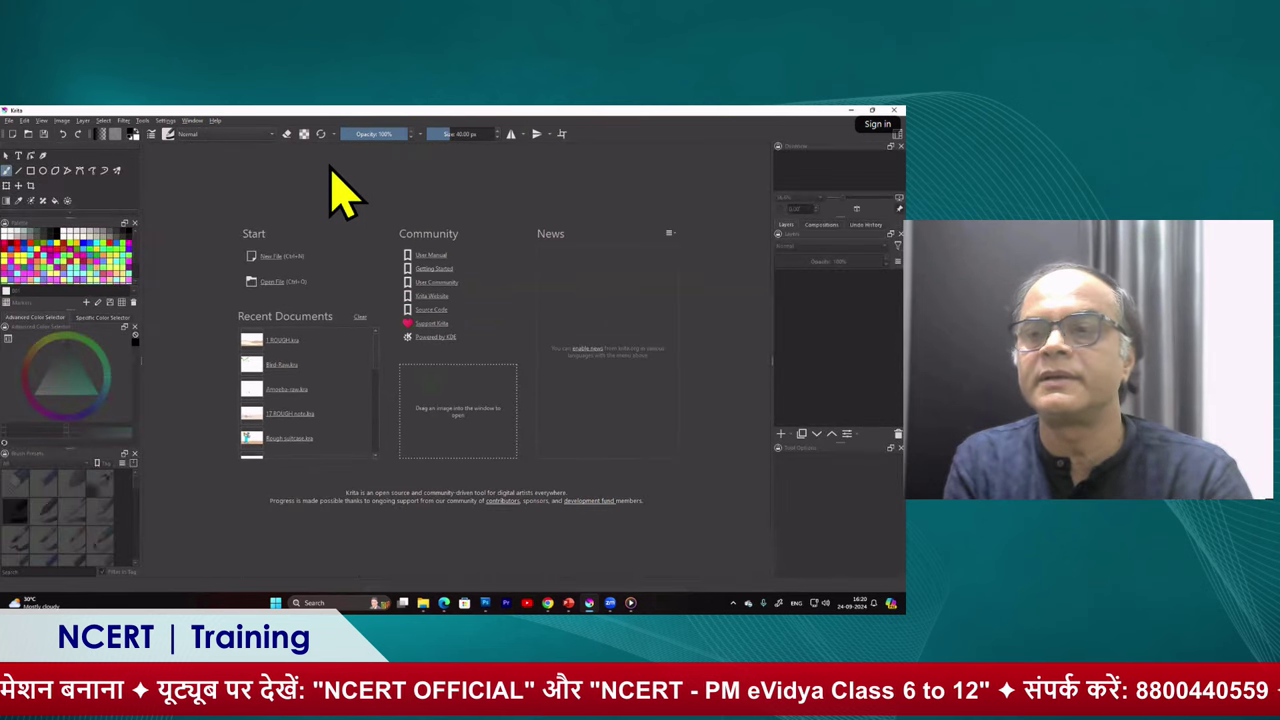
{"action": "left_click", "coordinate": [192, 121]}
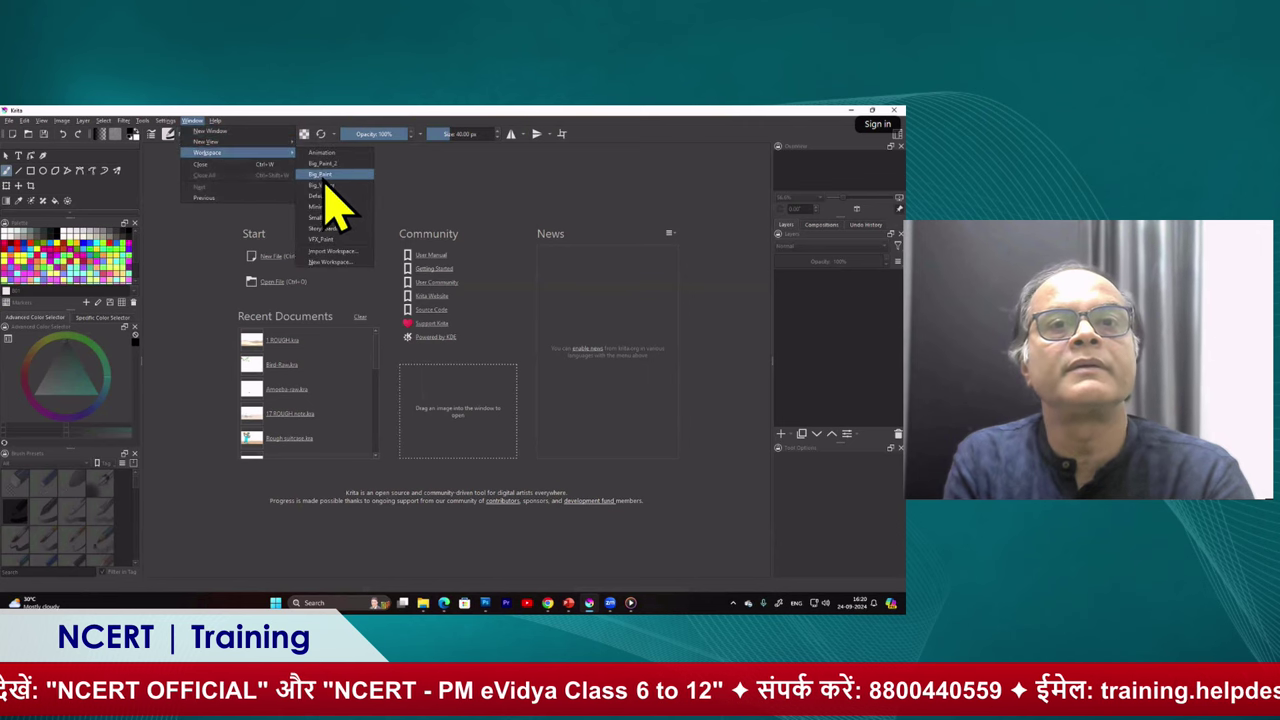
{"action": "left_click", "coordinate": [324, 176]}
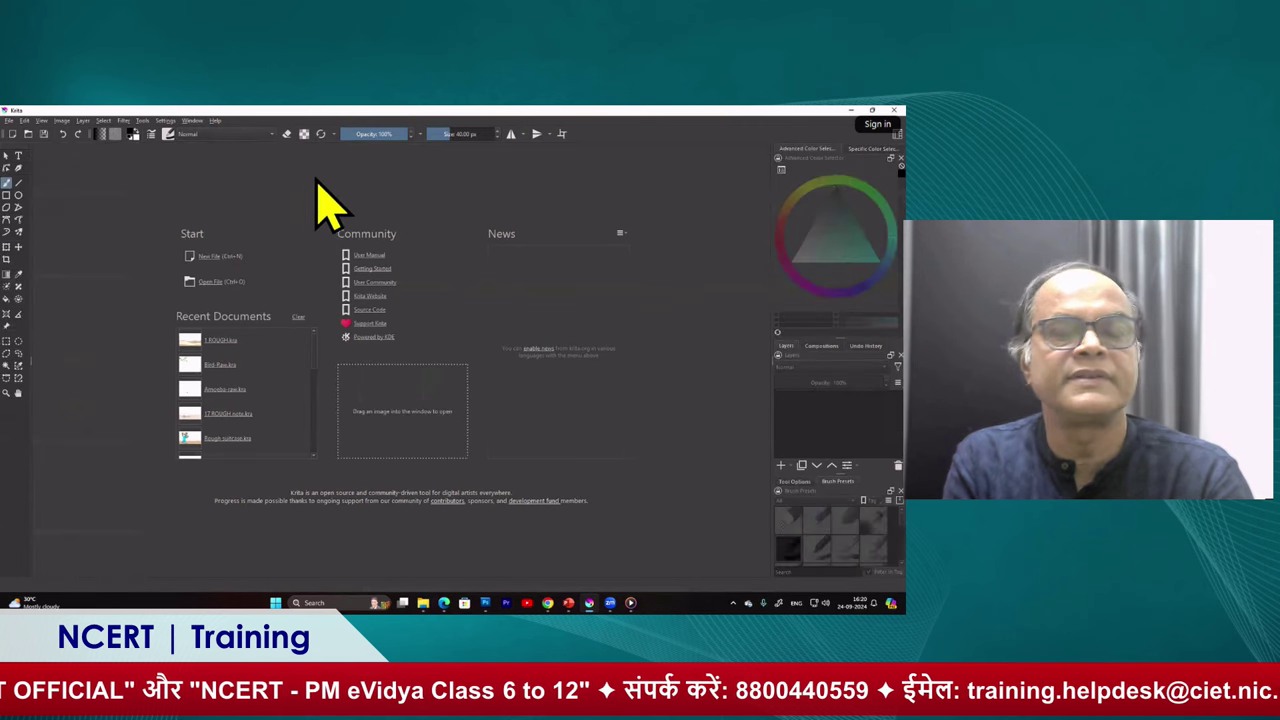
{"action": "left_click", "coordinate": [192, 121]}
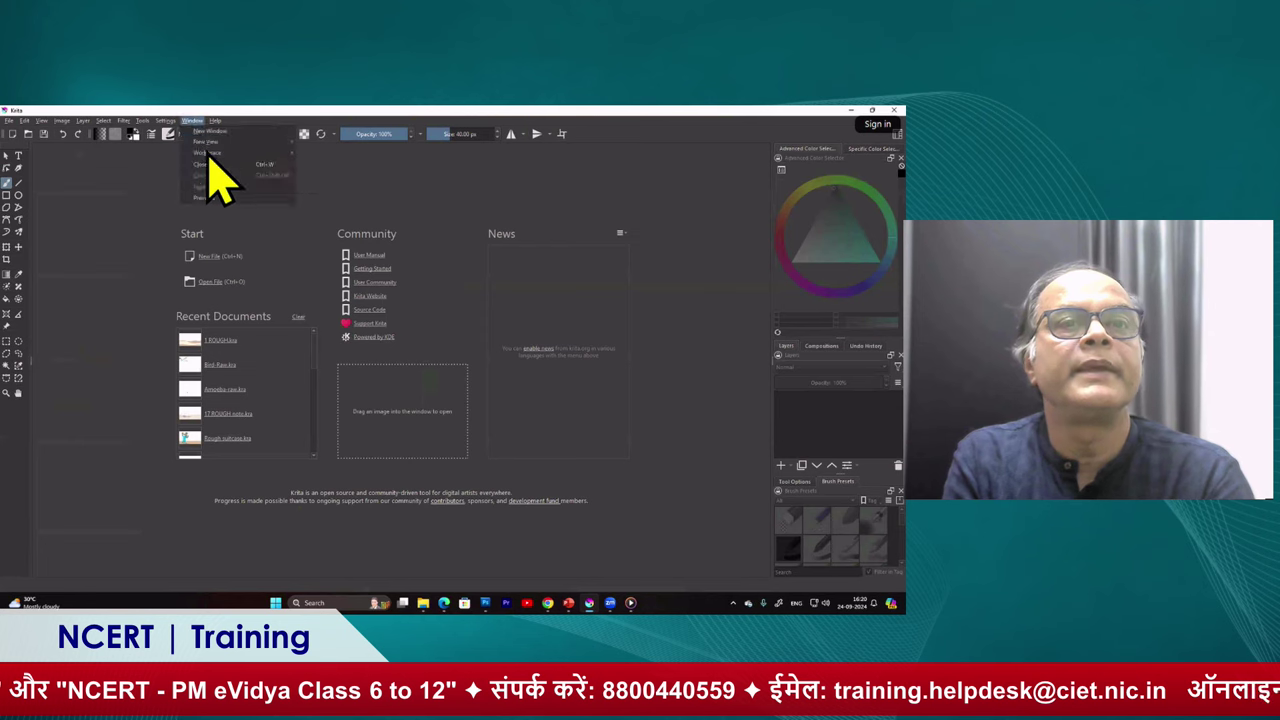
{"action": "mouse_move", "coordinate": [210, 152]}
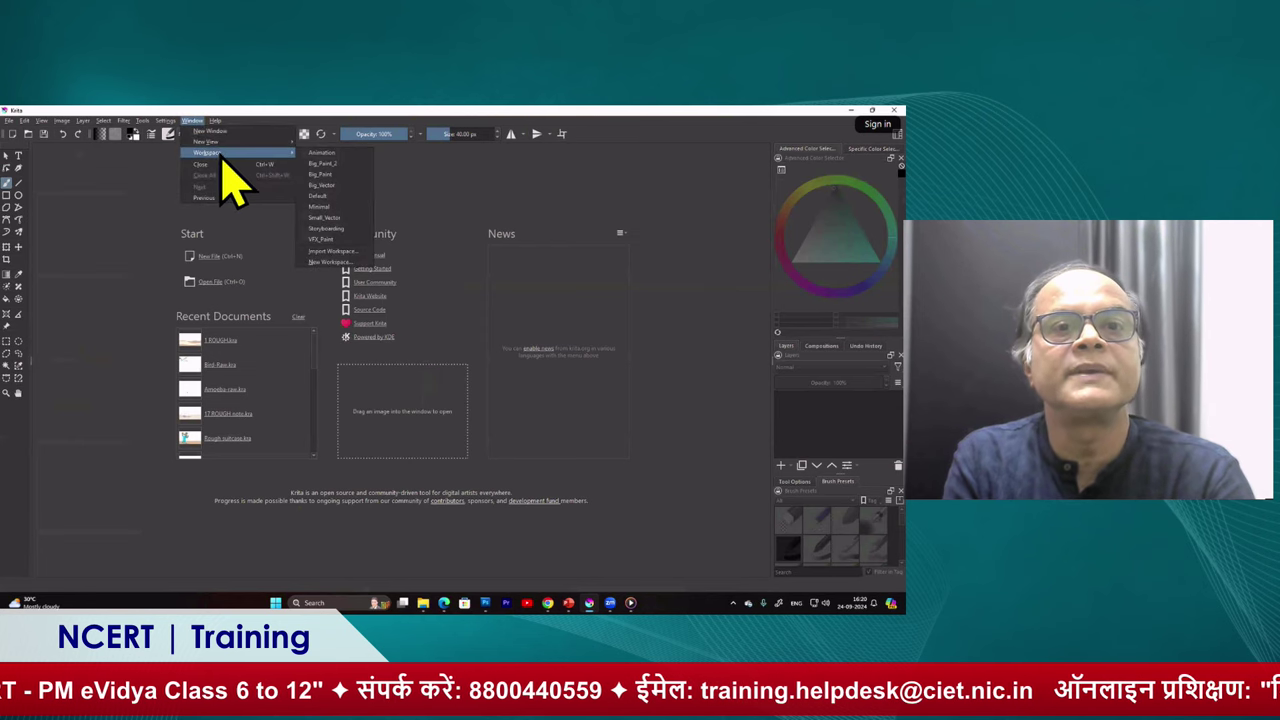
{"action": "left_click", "coordinate": [323, 155]}
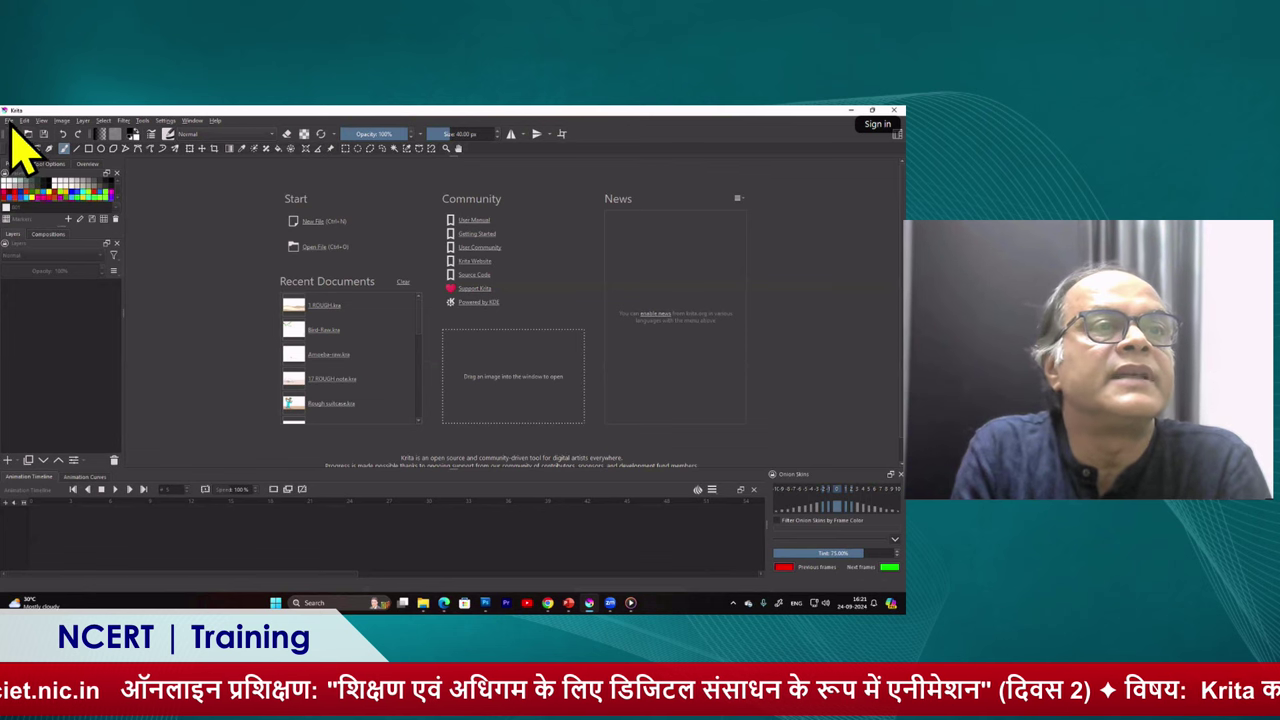
Dismiss the File menu and open the Create New Document dialog with Ctrl+N
{"action": "left_click", "coordinate": [11, 122]}
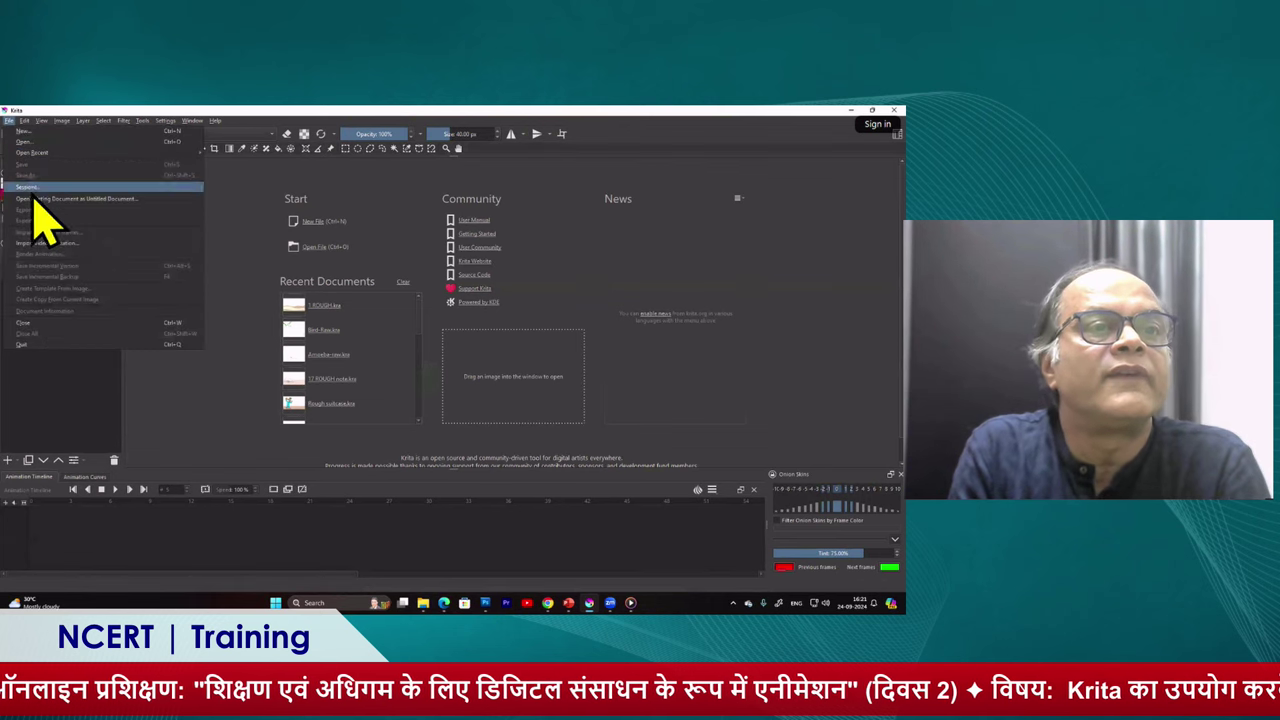
{"action": "key", "text": "Escape"}
{"action": "key", "text": "ctrl+n"}
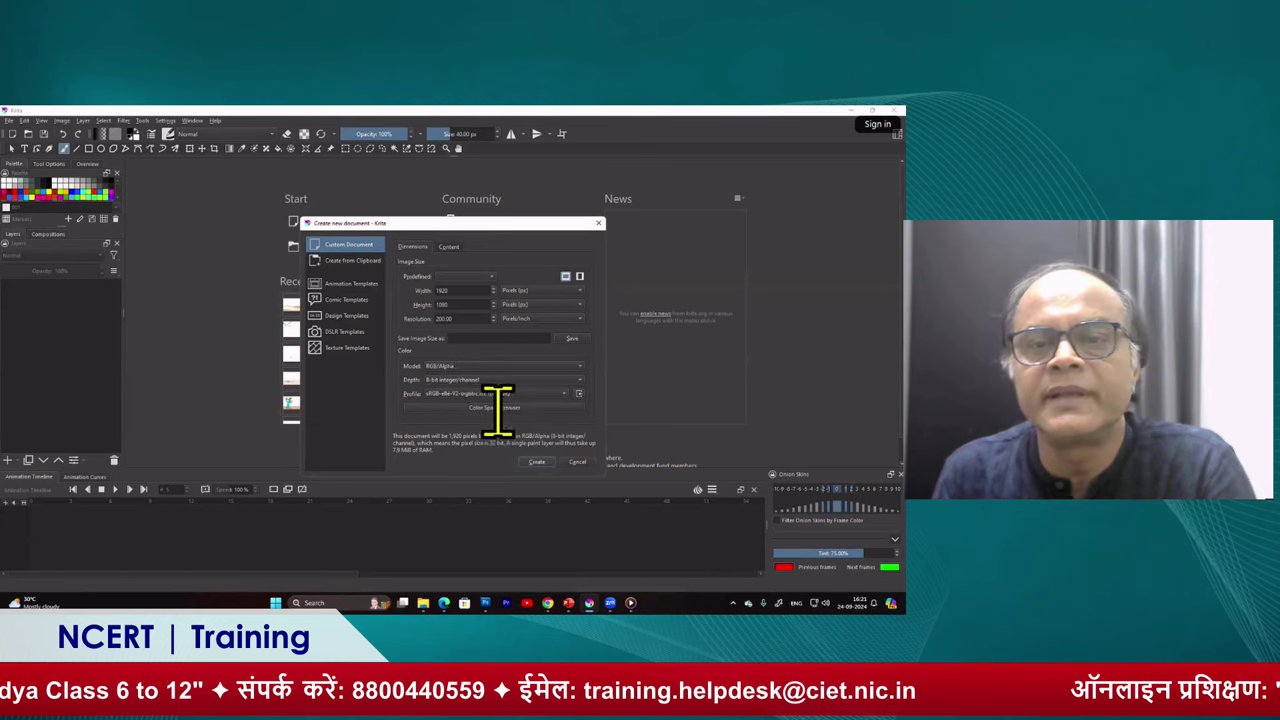
Create the blank 1920 × 1080 px, 200 ppi, RGB/Alpha 8-bit document
{"action": "left_click", "coordinate": [538, 462]}
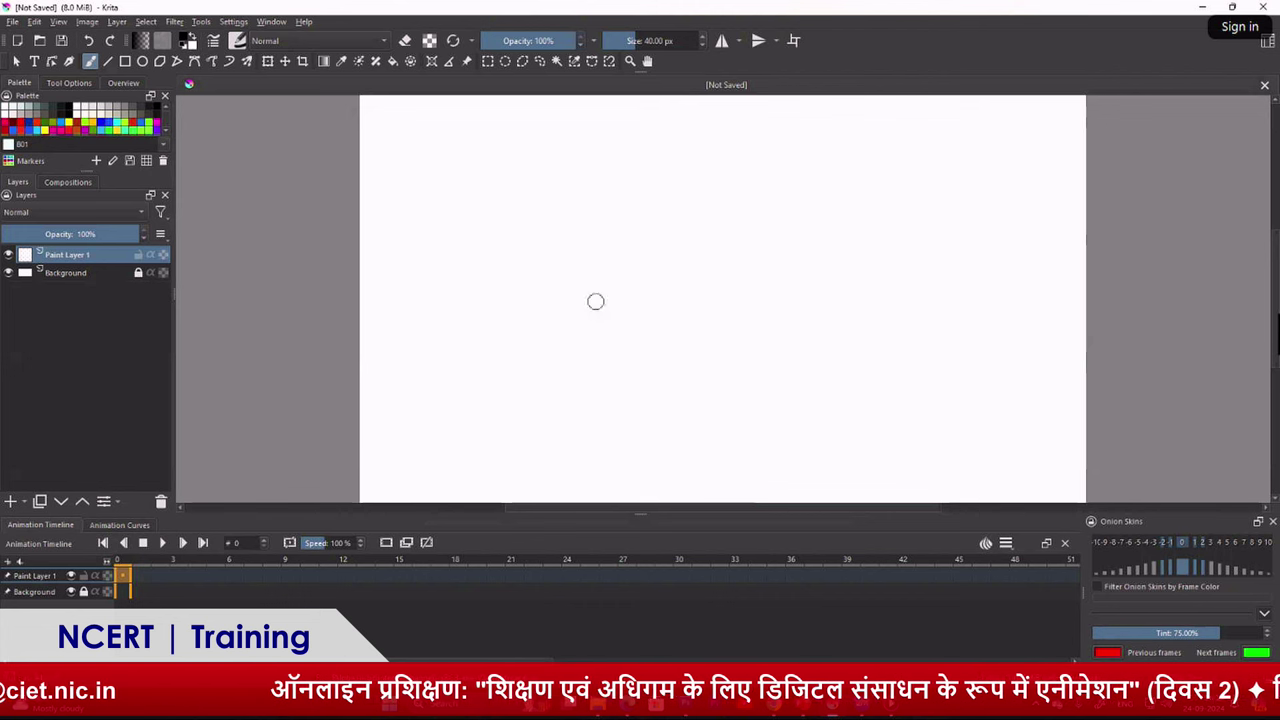
Shrink the brush from 40 px down to 7 px using the [ key
{"action": "key", "text": "bracketleft"}
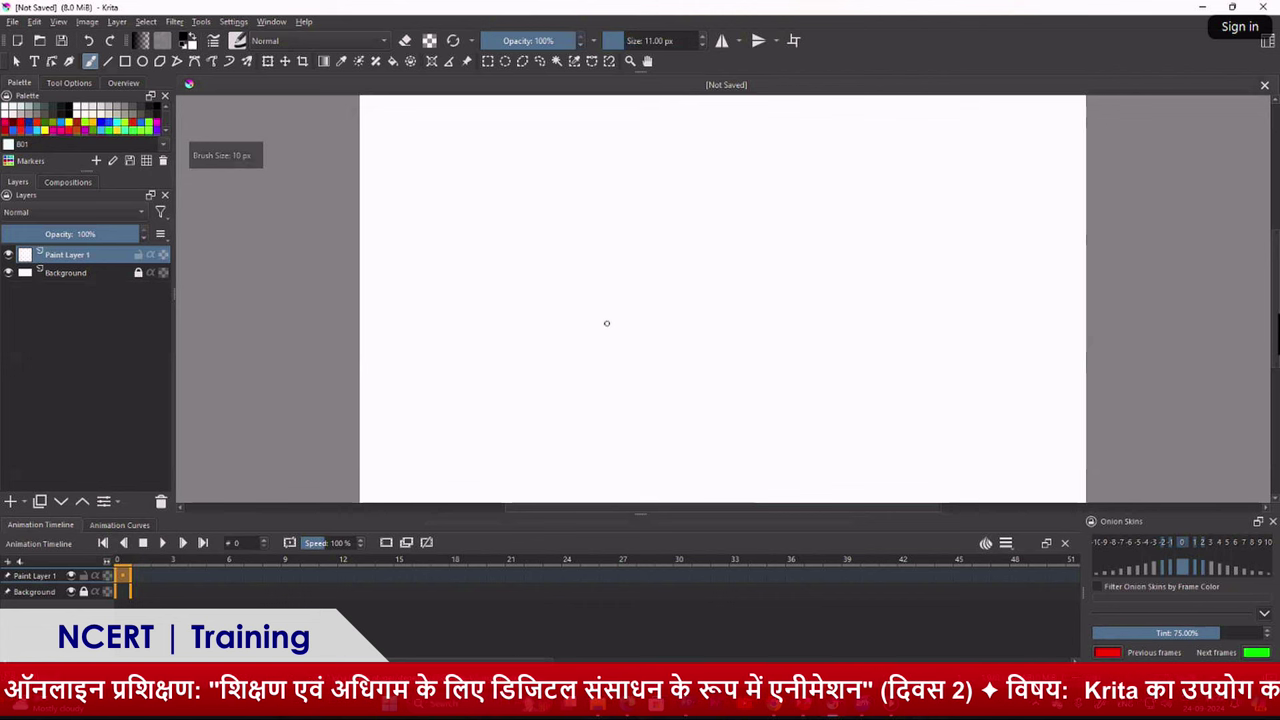
{"action": "key", "text": "bracketleft"}
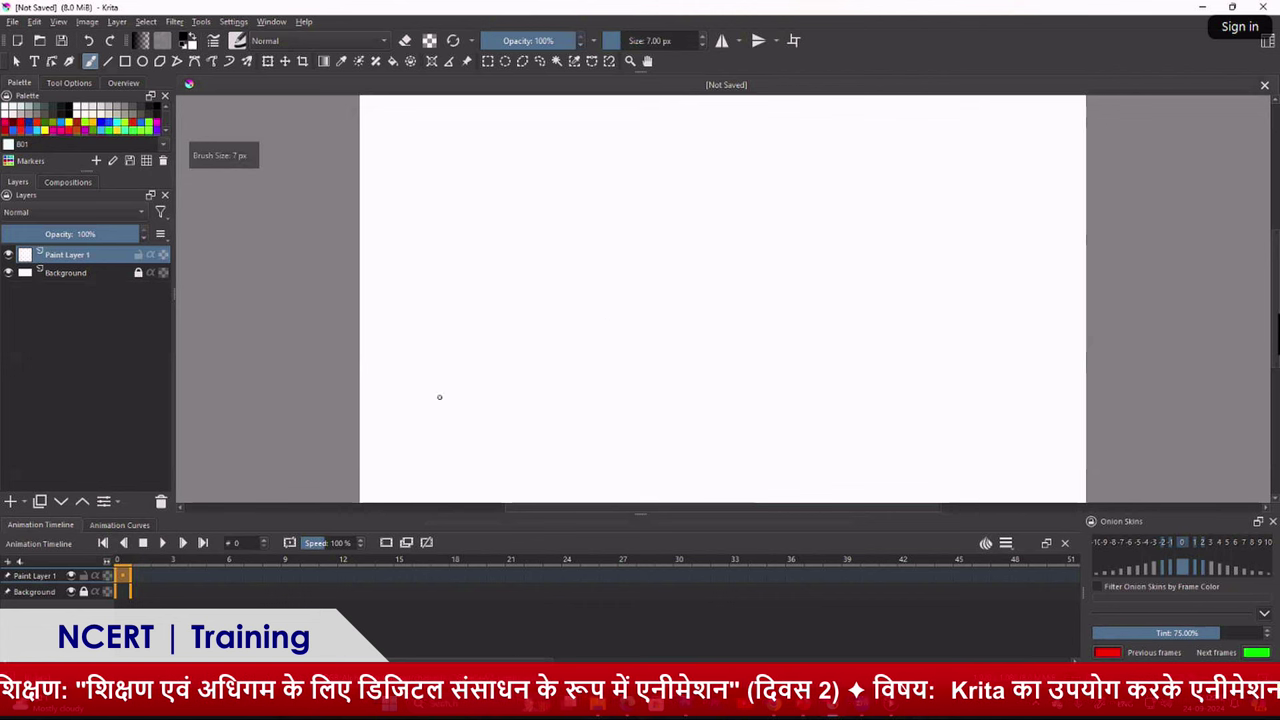
{"action": "key", "text": "bracketleft"}
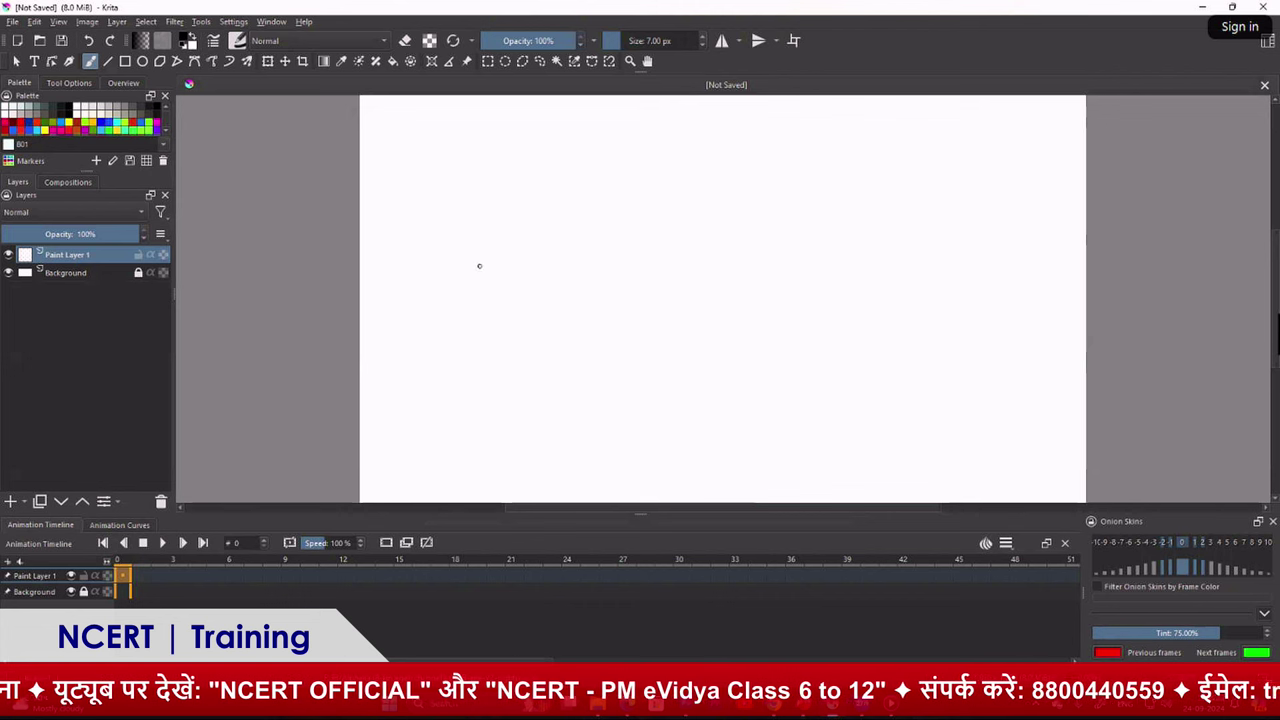
Write 'Hi' with a double underline, then toggle Paint Layer 1 and Background visibility
{"action": "mouse_move", "coordinate": [458, 230]}
{"action": "left_mouse_down"}
{"action": "mouse_move", "coordinate": [470, 285]}
{"action": "mouse_move", "coordinate": [560, 290]}
{"action": "left_mouse_up"}
{"action": "left_click_drag", "start_coordinate": [449, 327], "coordinate": [571, 305]}
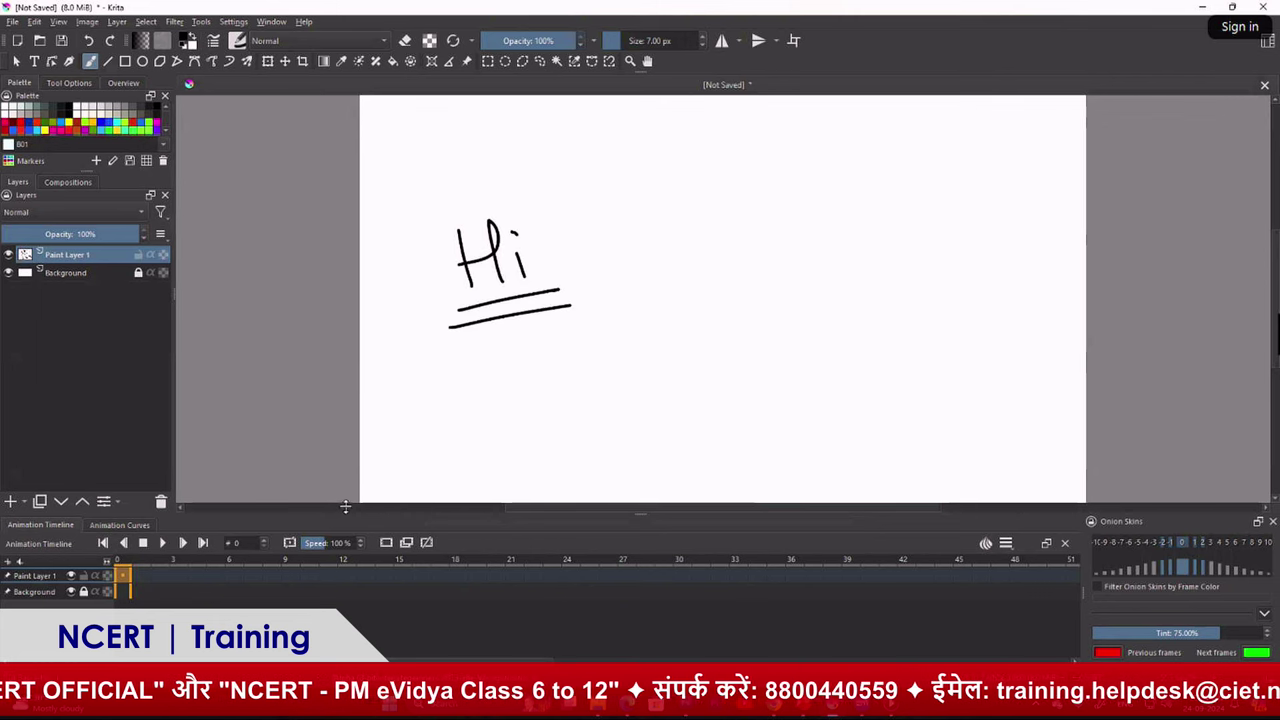
{"action": "left_click", "coordinate": [9, 255]}
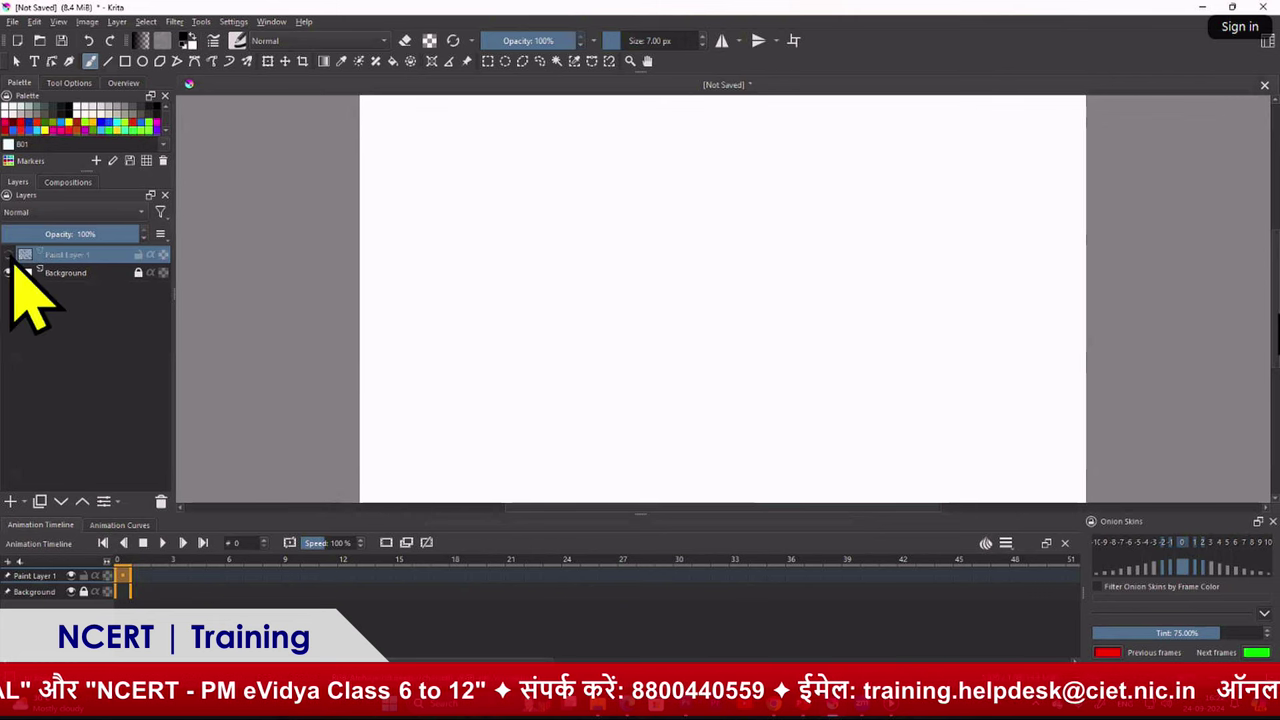
{"action": "left_click", "coordinate": [9, 256]}
{"action": "left_click", "coordinate": [9, 256]}
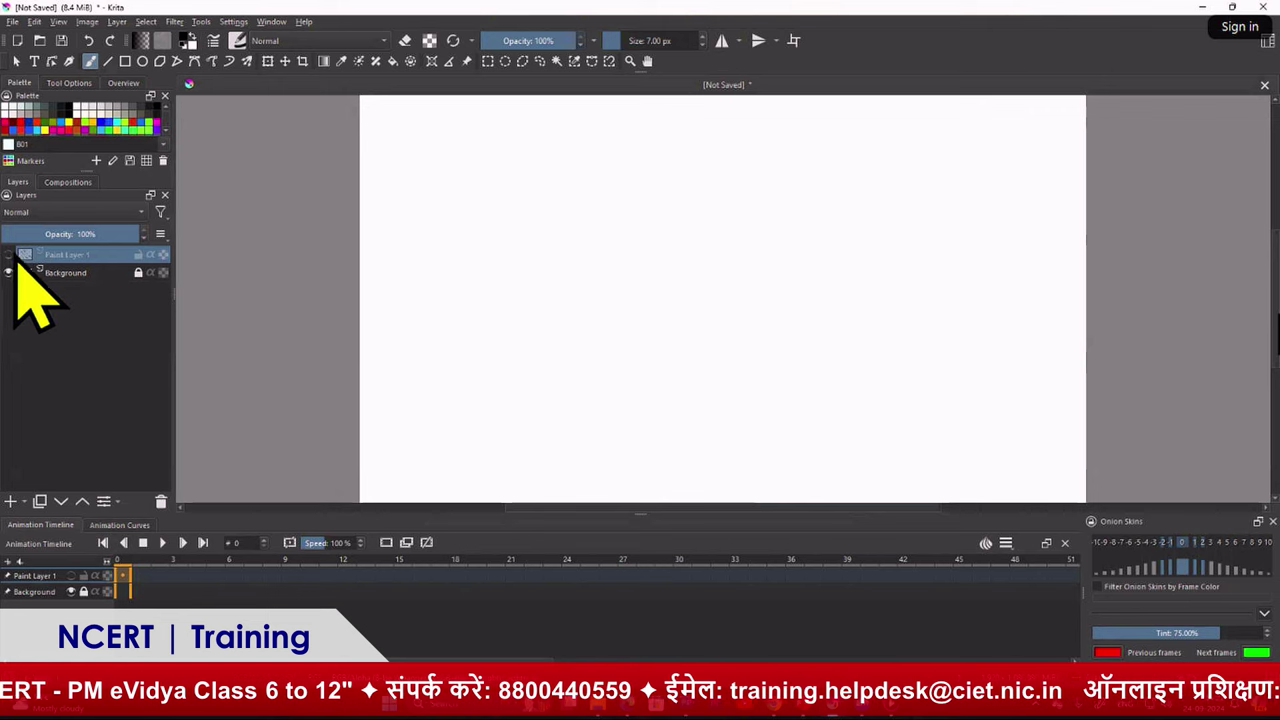
{"action": "left_click", "coordinate": [9, 256]}
{"action": "left_click", "coordinate": [10, 272]}
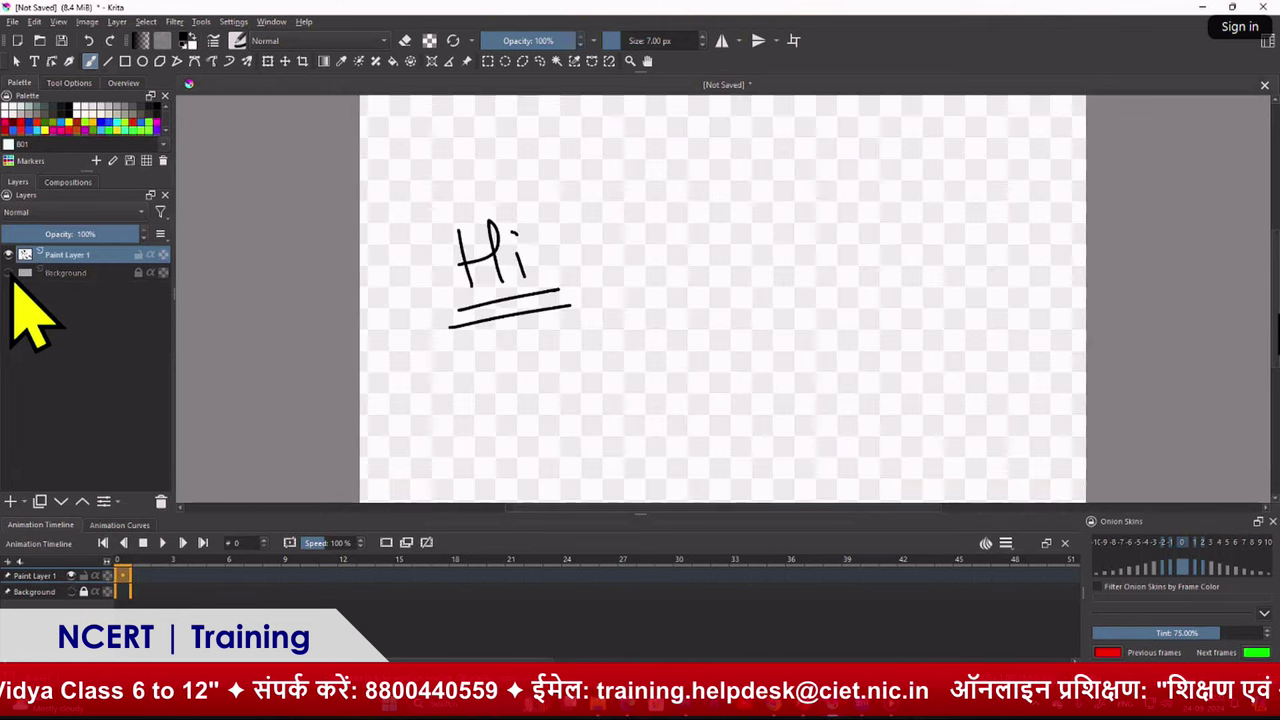
{"action": "left_click", "coordinate": [10, 273]}
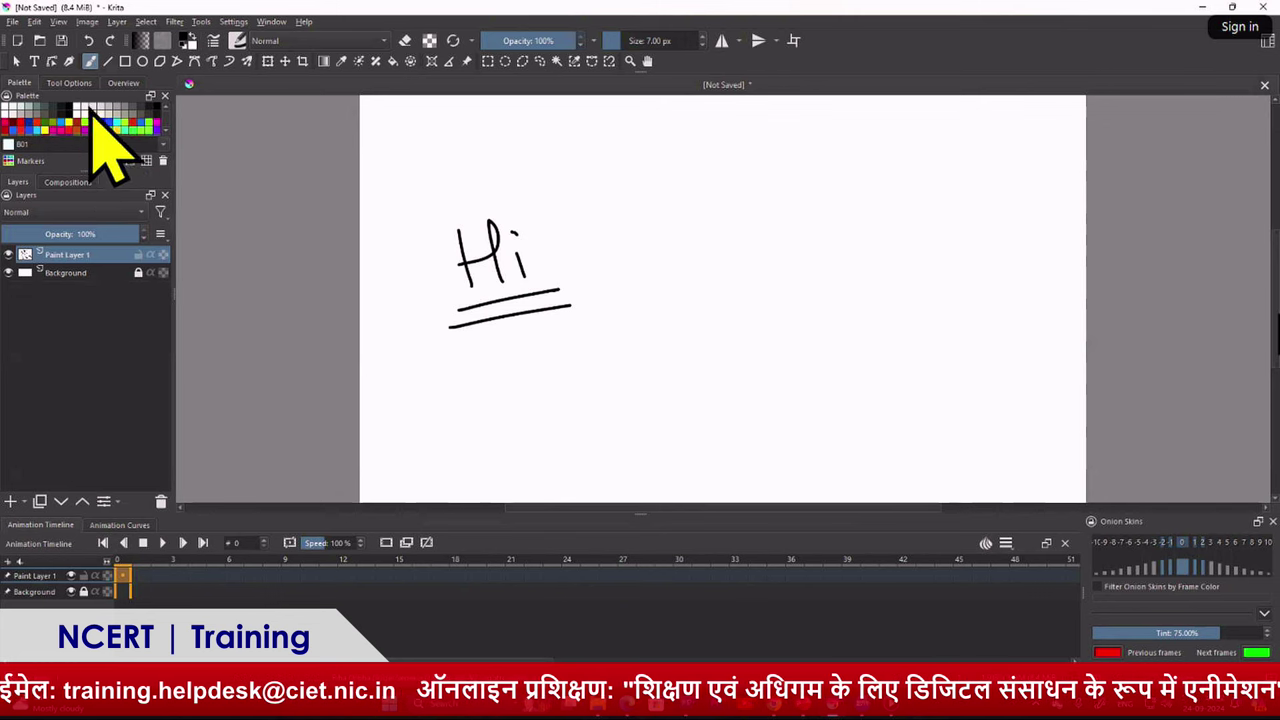
Choose pink R27 from the palette, a different brush preset, and a 24 px size
{"action": "left_click", "coordinate": [68, 129]}
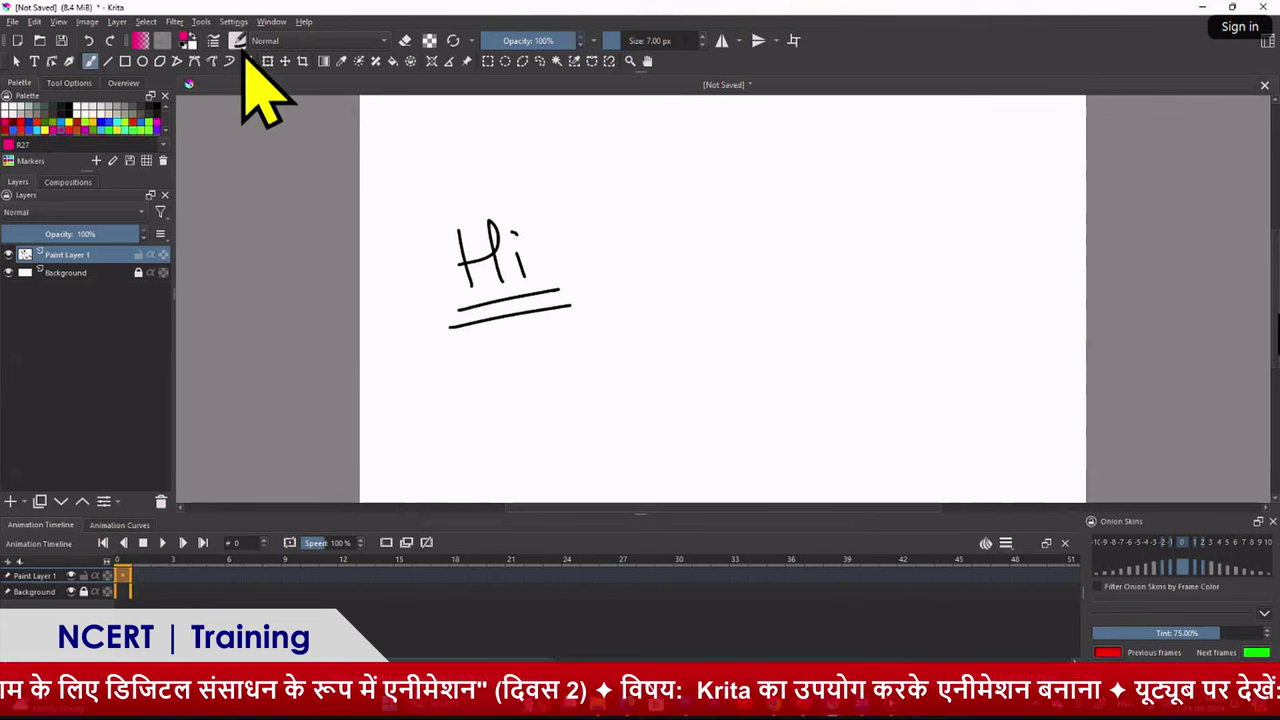
{"action": "left_click", "coordinate": [238, 42]}
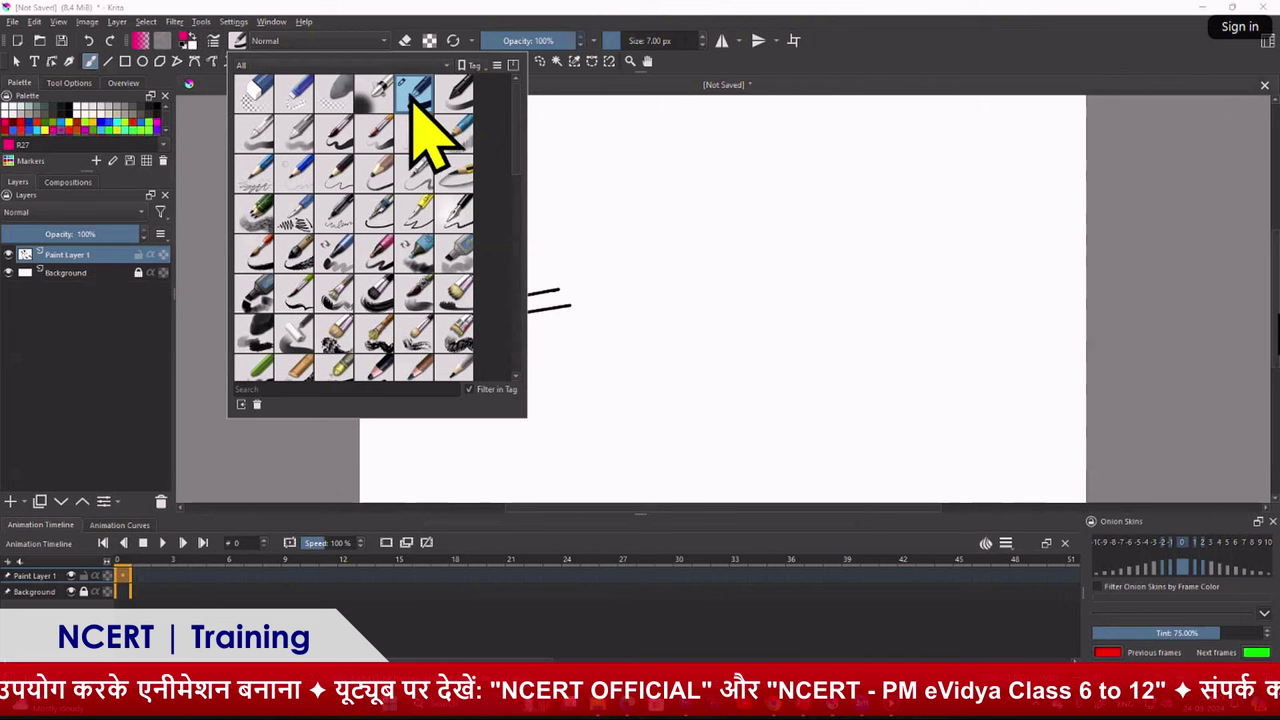
{"action": "left_click", "coordinate": [615, 208]}
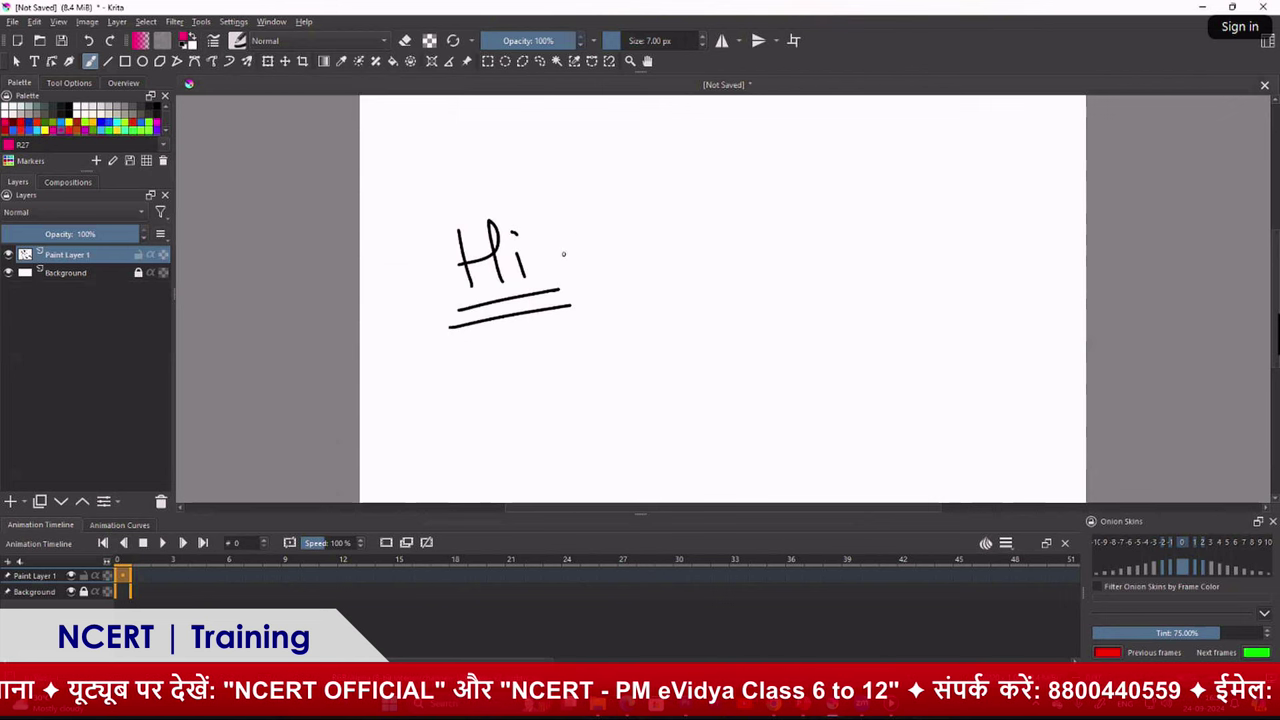
{"action": "left_click_drag", "start_coordinate": [626, 41], "coordinate": [668, 62]}
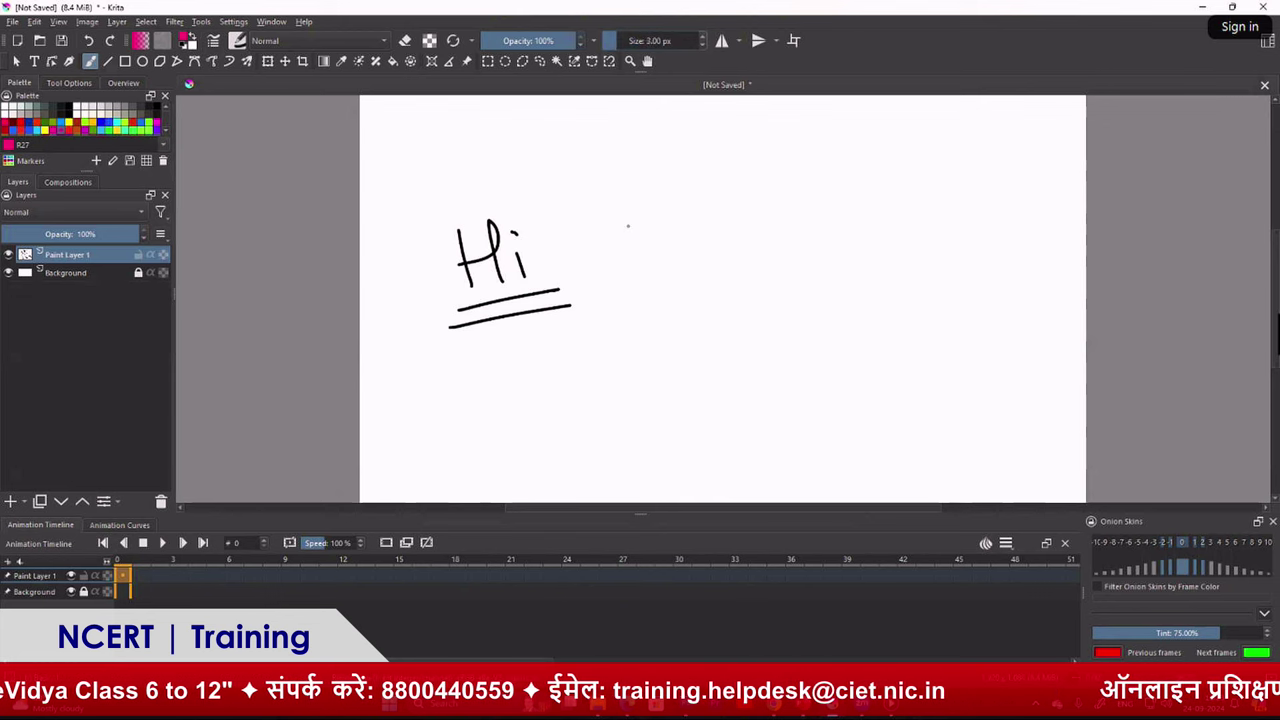
{"action": "key", "text": "bracketright"}
{"action": "key", "text": "bracketright"}
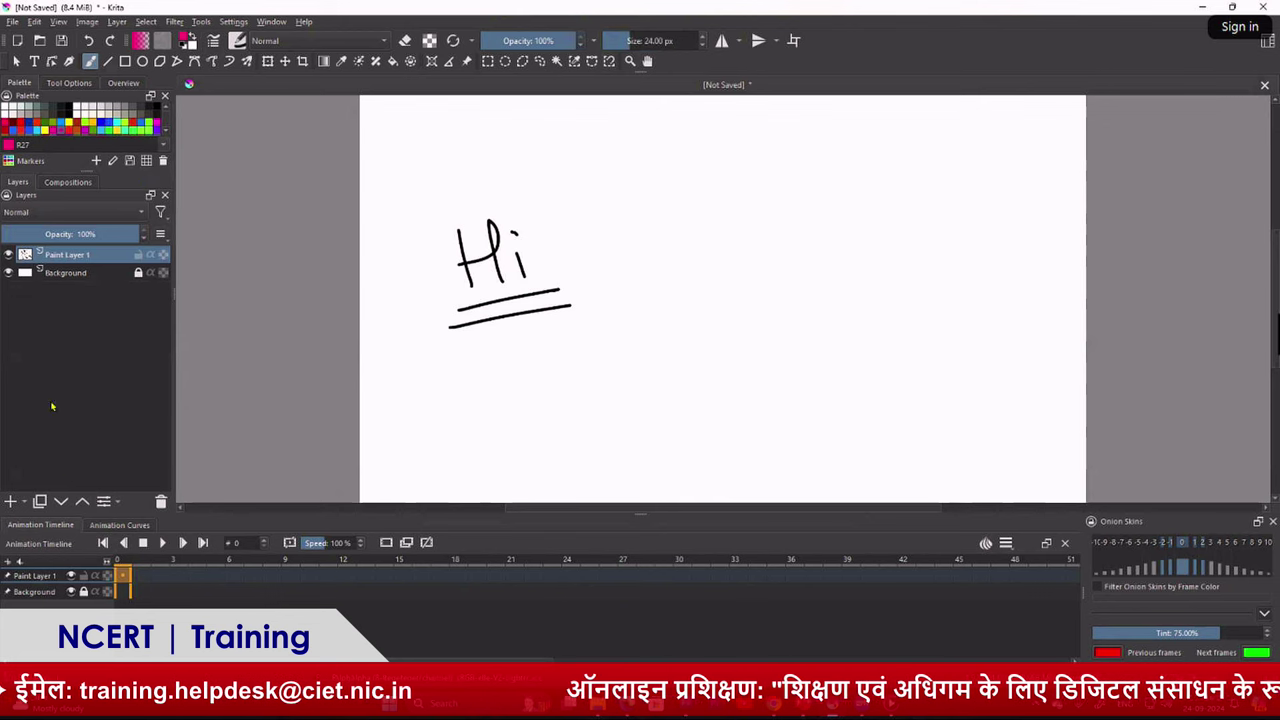
Add Paint Layer 2 and paint a 24 px pink diagonal stroke across 'Hi'
{"action": "left_click", "coordinate": [11, 502]}
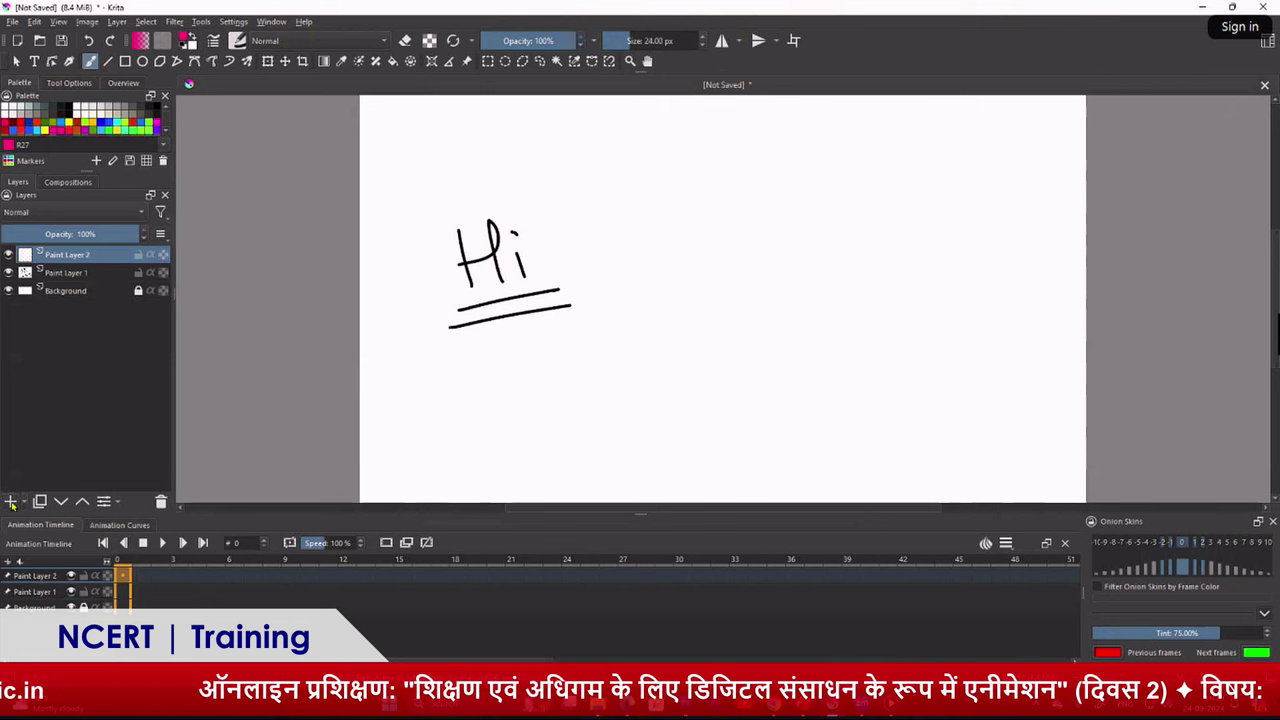
{"action": "left_click", "coordinate": [9, 273]}
{"action": "left_click", "coordinate": [9, 273]}
{"action": "left_click", "coordinate": [9, 273]}
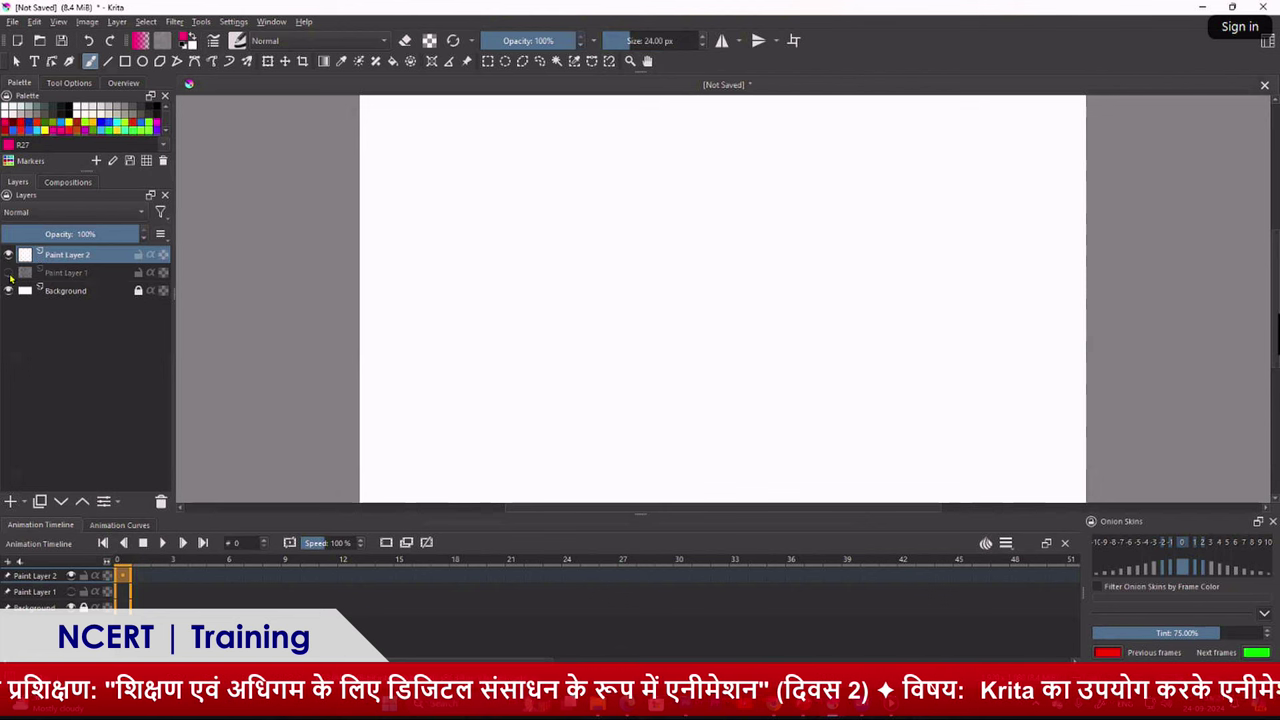
{"action": "left_click", "coordinate": [9, 273]}
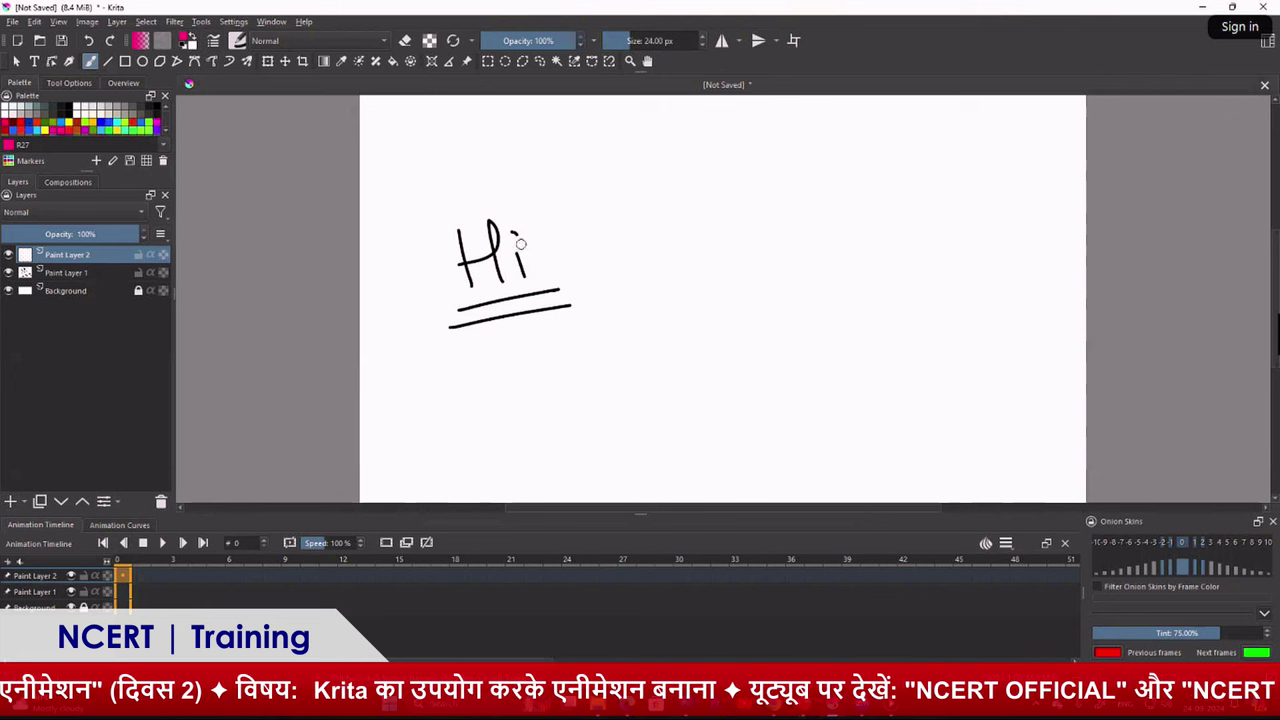
{"action": "left_click_drag", "start_coordinate": [533, 229], "coordinate": [455, 292]}
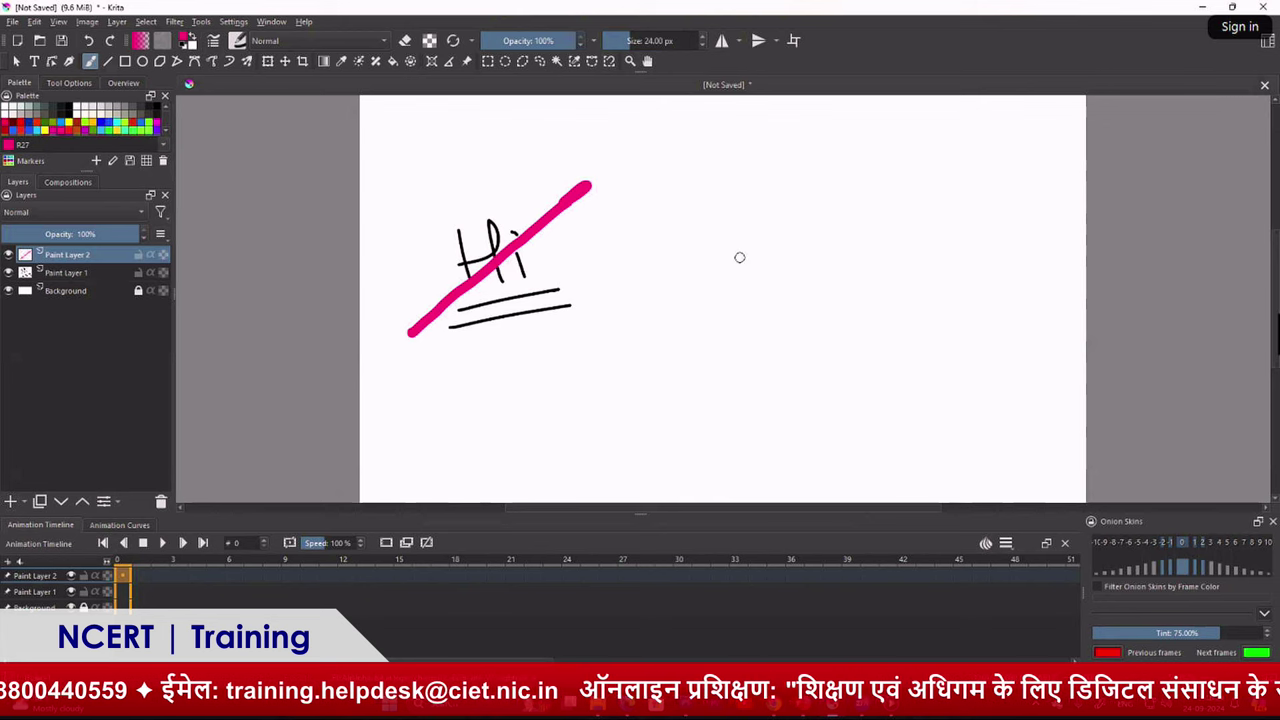
Undo all earlier strokes, enlarge the brush to 246 px, and paint one big pink dab
{"action": "key", "text": "ctrl+z"}
{"action": "key", "text": "ctrl+z"}
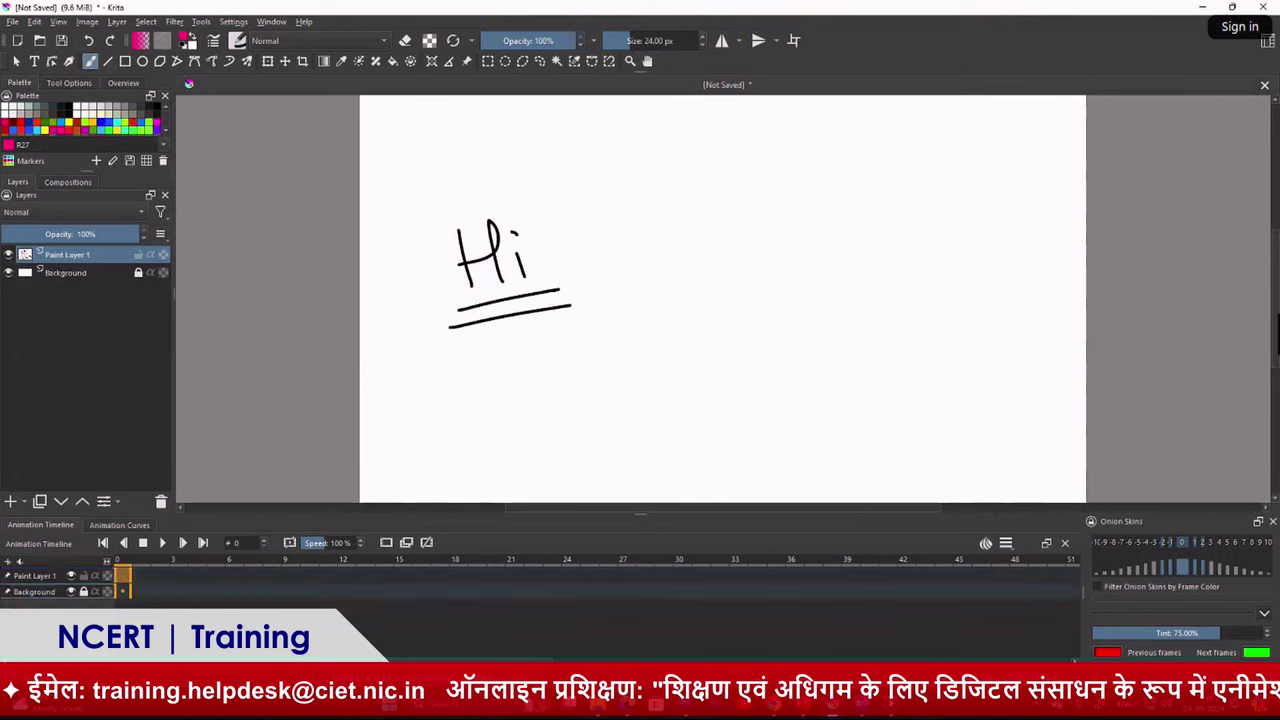
{"action": "key", "text": "ctrl+z"}
{"action": "key", "text": "ctrl+z"}
{"action": "key", "text": "ctrl+z"}
{"action": "key", "text": "ctrl+z"}
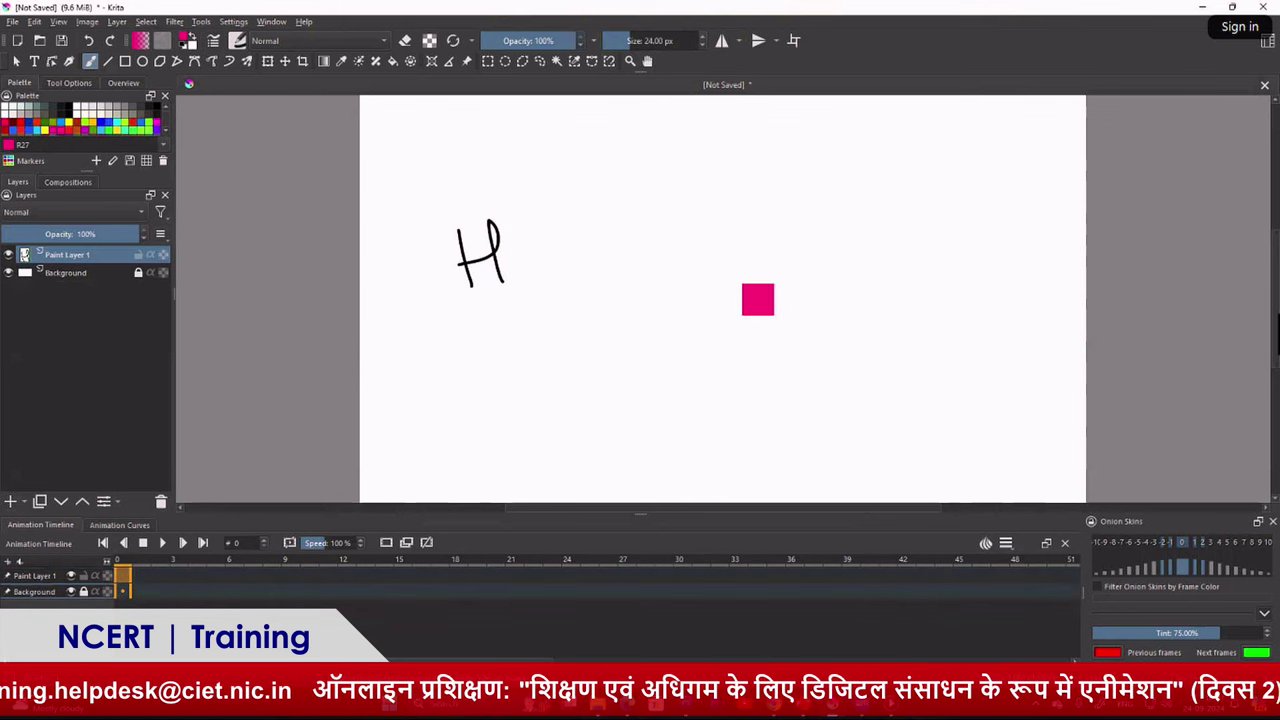
{"action": "key", "text": "ctrl+z"}
{"action": "key", "text": "ctrl+z"}
{"action": "key", "text": "ctrl+z"}
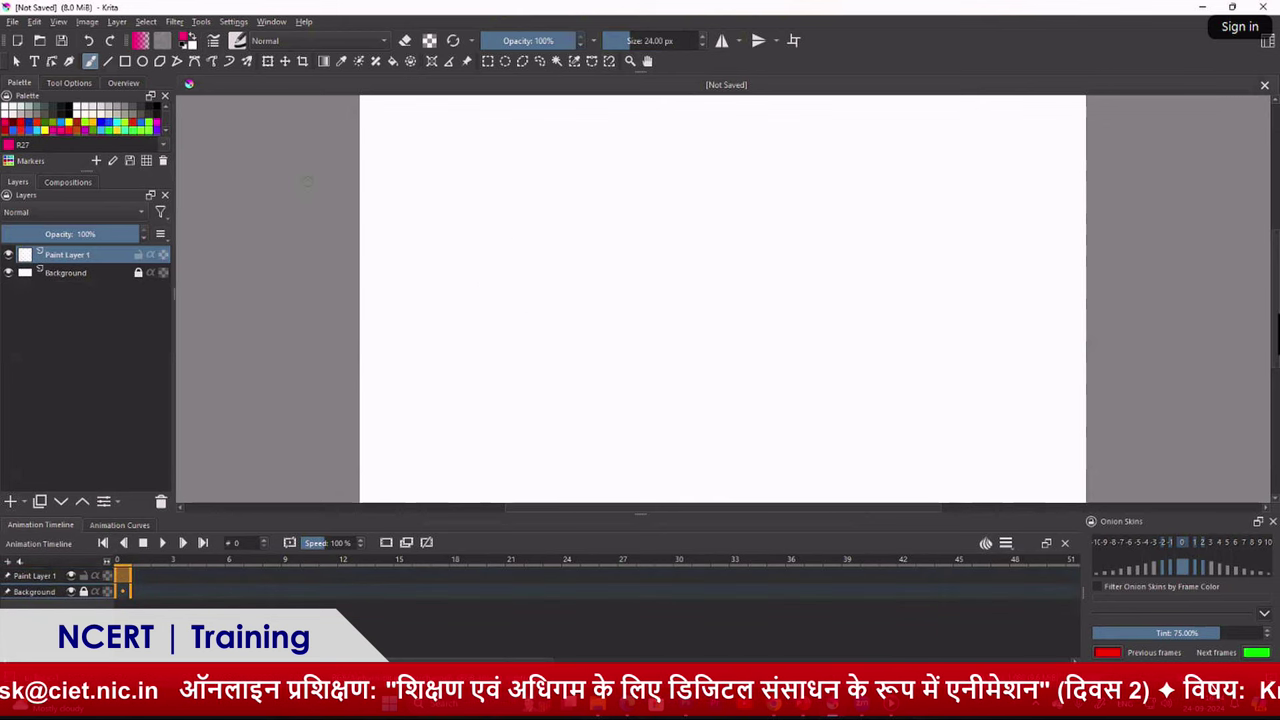
{"action": "key", "text": "bracketright"}
{"action": "key", "text": "bracketright"}
{"action": "key", "text": "bracketright"}
{"action": "key", "text": "bracketright"}
{"action": "key", "text": "bracketright"}
{"action": "key", "text": "bracketright"}
{"action": "key", "text": "bracketright"}
{"action": "key", "text": "bracketright"}
{"action": "key", "text": "bracketright"}
{"action": "key", "text": "bracketright"}
{"action": "key", "text": "bracketright"}
{"action": "key", "text": "bracketright"}
{"action": "key", "text": "bracketright"}
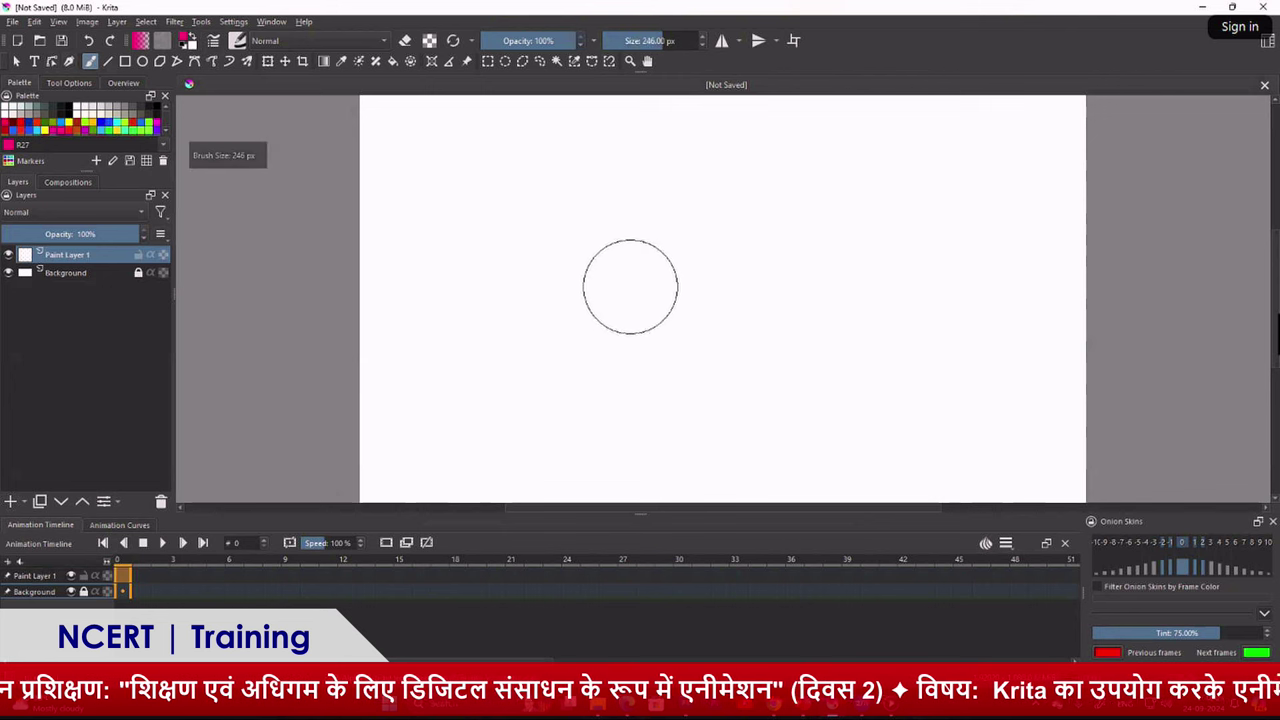
{"action": "left_click_drag", "start_coordinate": [630, 287], "coordinate": [622, 290]}
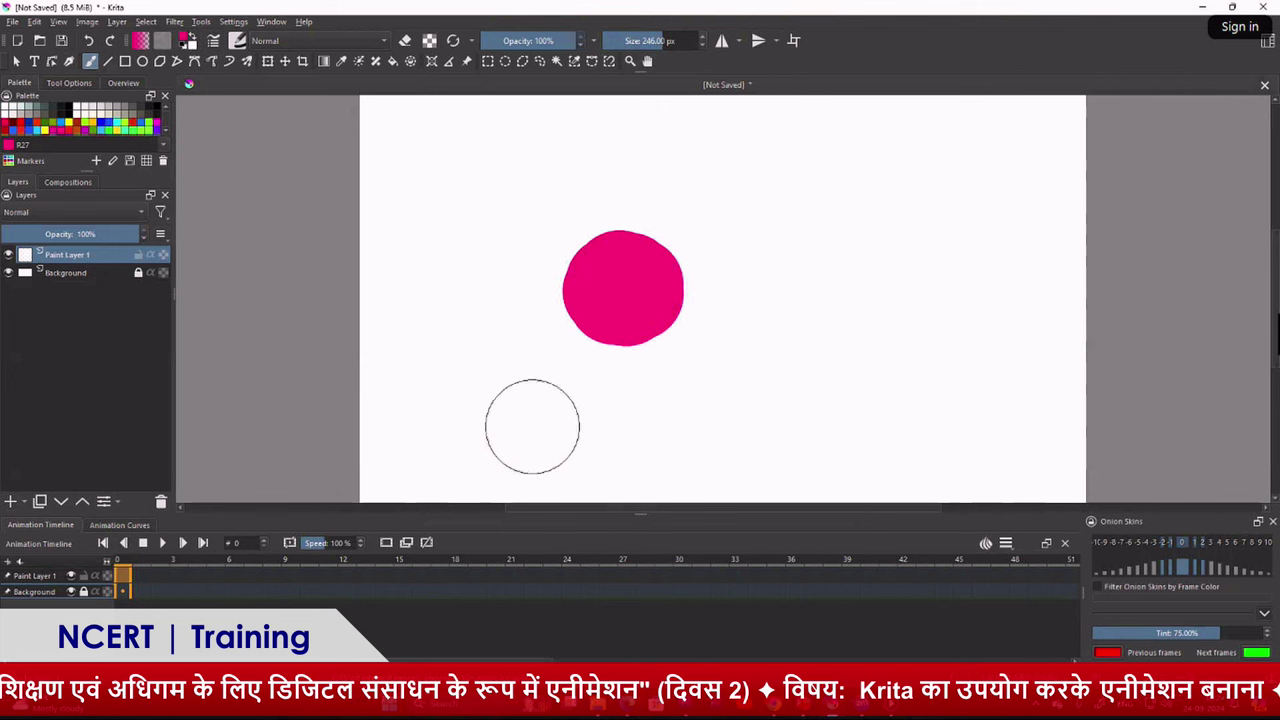
Add a new Paint Layer 2 and pick blue from the palette
{"action": "left_click", "coordinate": [10, 501]}
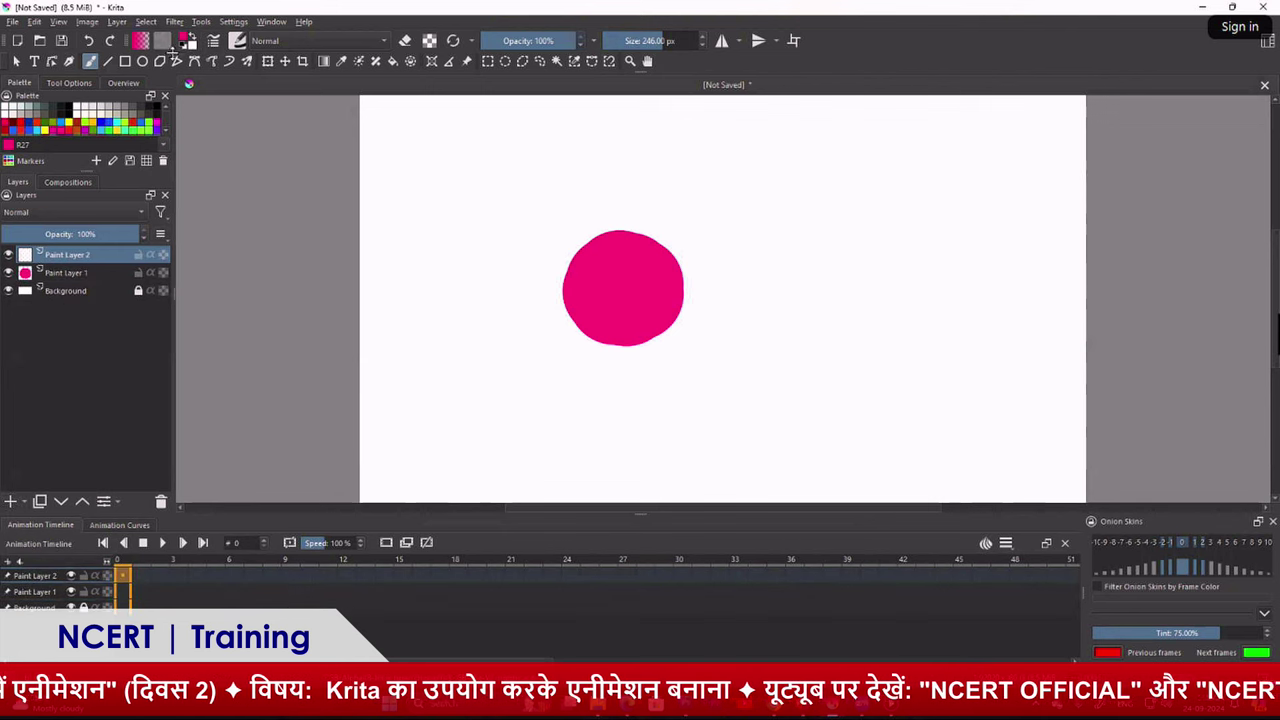
{"action": "left_click", "coordinate": [112, 128]}
{"action": "left_click", "coordinate": [102, 124]}
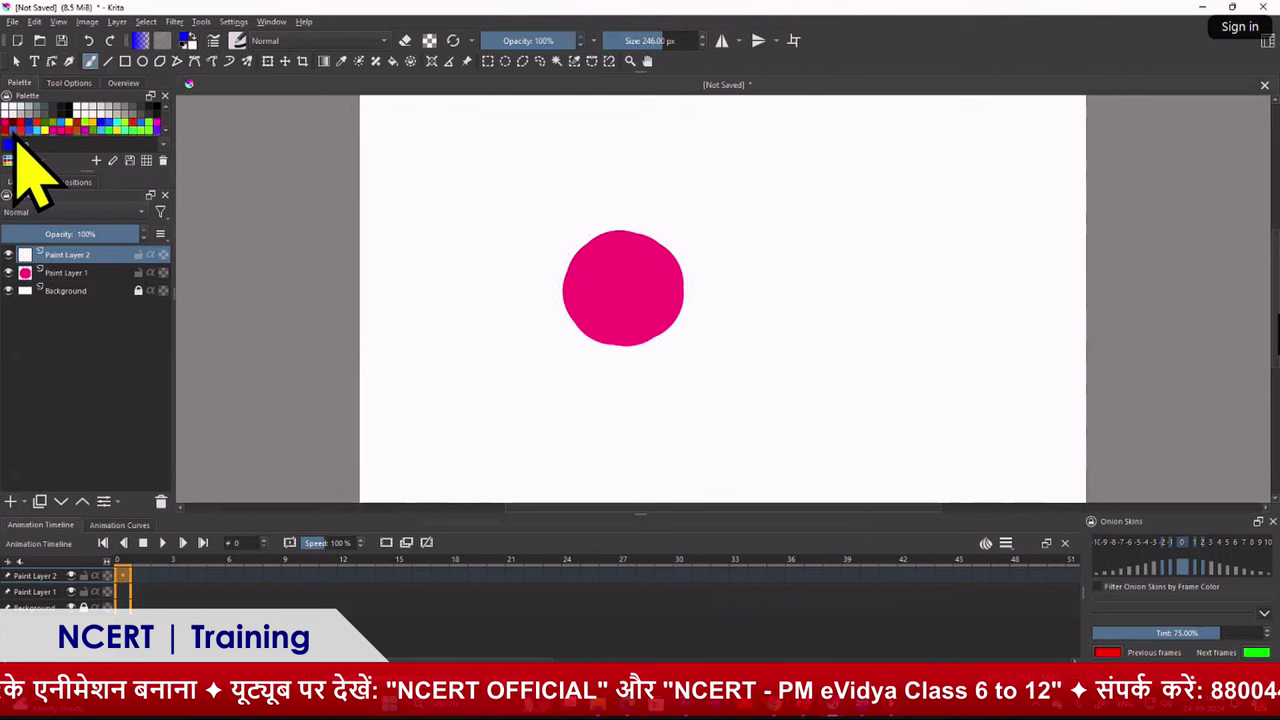
Paint a blue circle overlapping the pink circle's upper right, toggling Paint Layer 1 to compare
{"action": "left_click", "coordinate": [653, 249]}
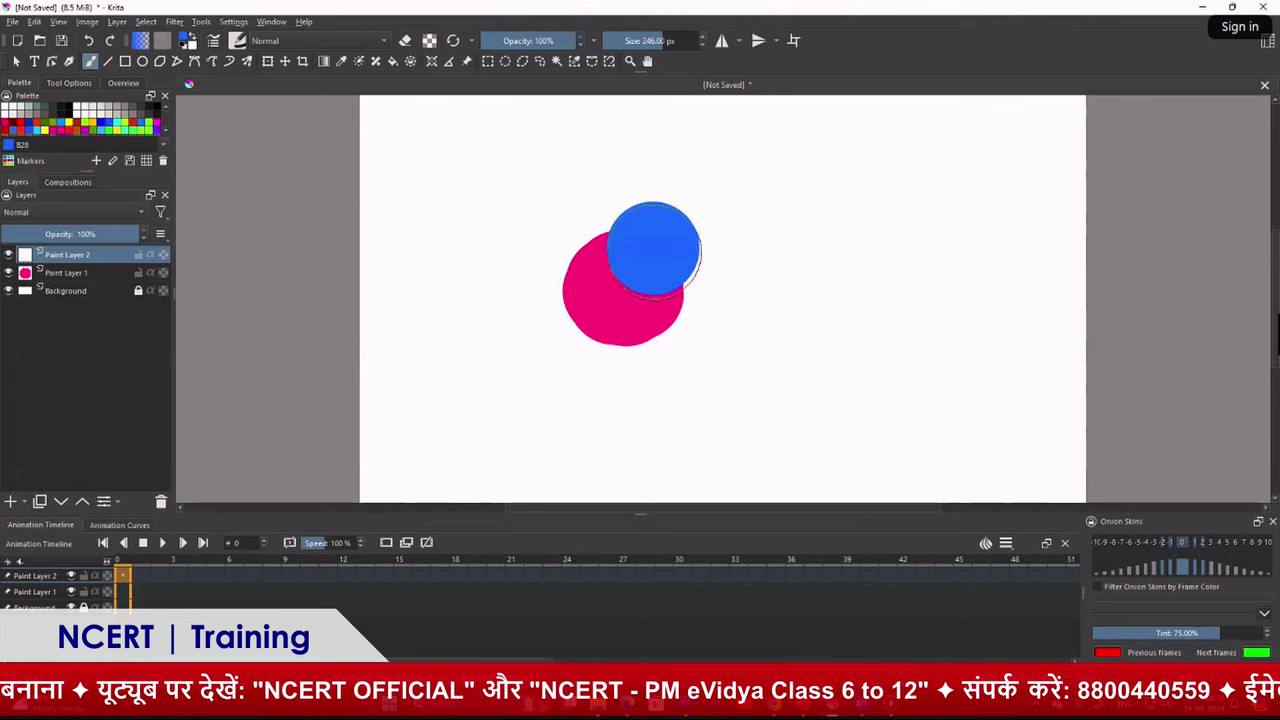
{"action": "key", "text": "ctrl+z"}
{"action": "left_click_drag", "start_coordinate": [658, 243], "coordinate": [668, 247]}
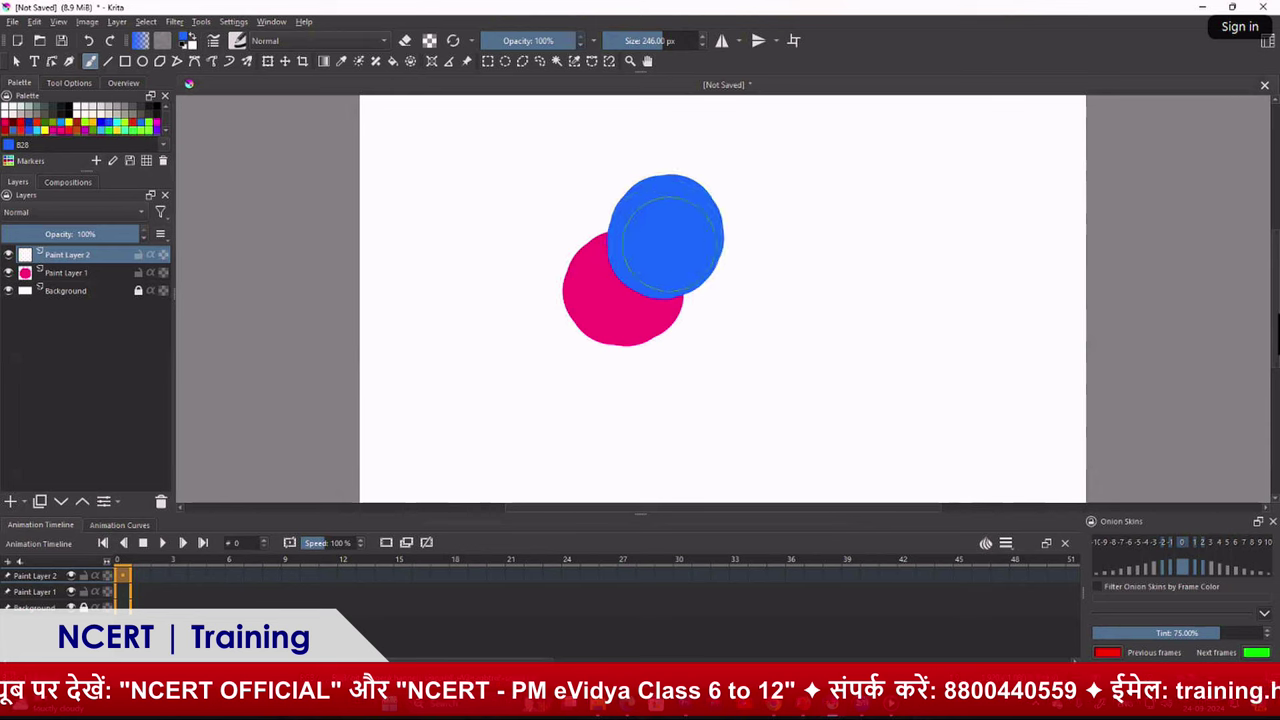
{"action": "key", "text": "ctrl+z"}
{"action": "left_click", "coordinate": [671, 230]}
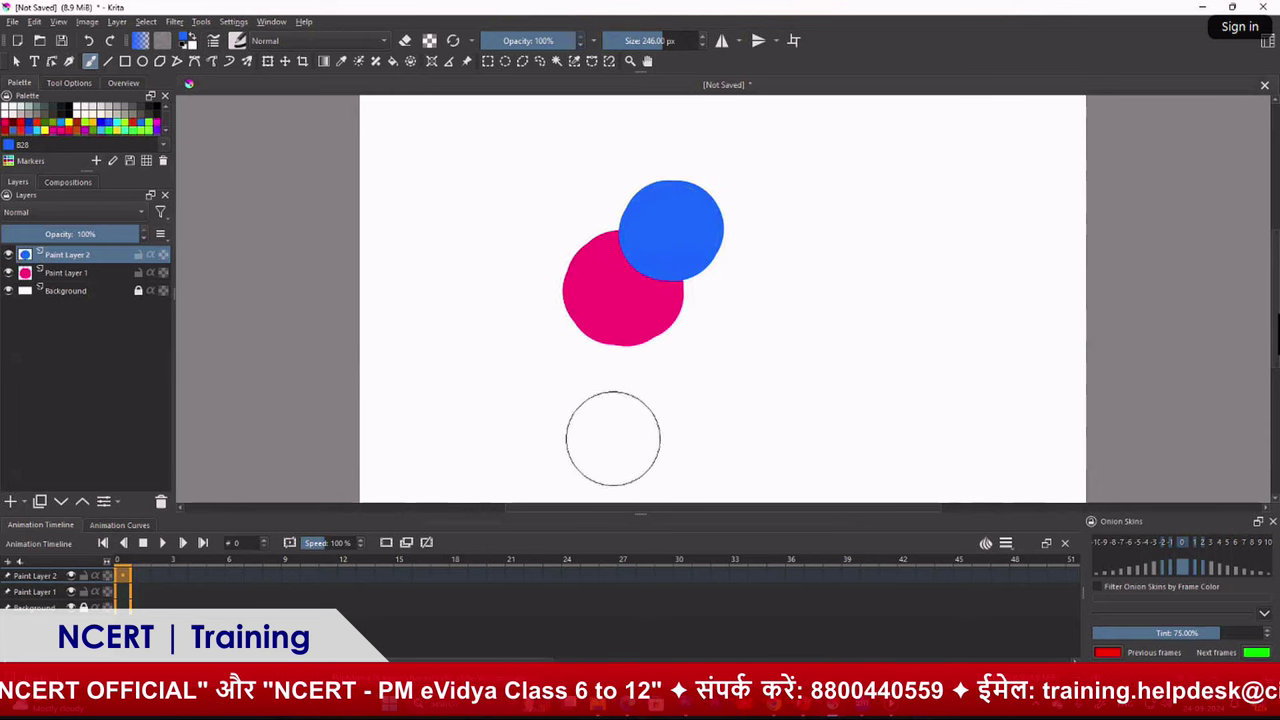
{"action": "left_click", "coordinate": [9, 273]}
{"action": "left_click", "coordinate": [9, 273]}
{"action": "left_click", "coordinate": [9, 273]}
{"action": "left_click", "coordinate": [9, 273]}
{"action": "left_click", "coordinate": [10, 273]}
{"action": "left_click", "coordinate": [10, 273]}
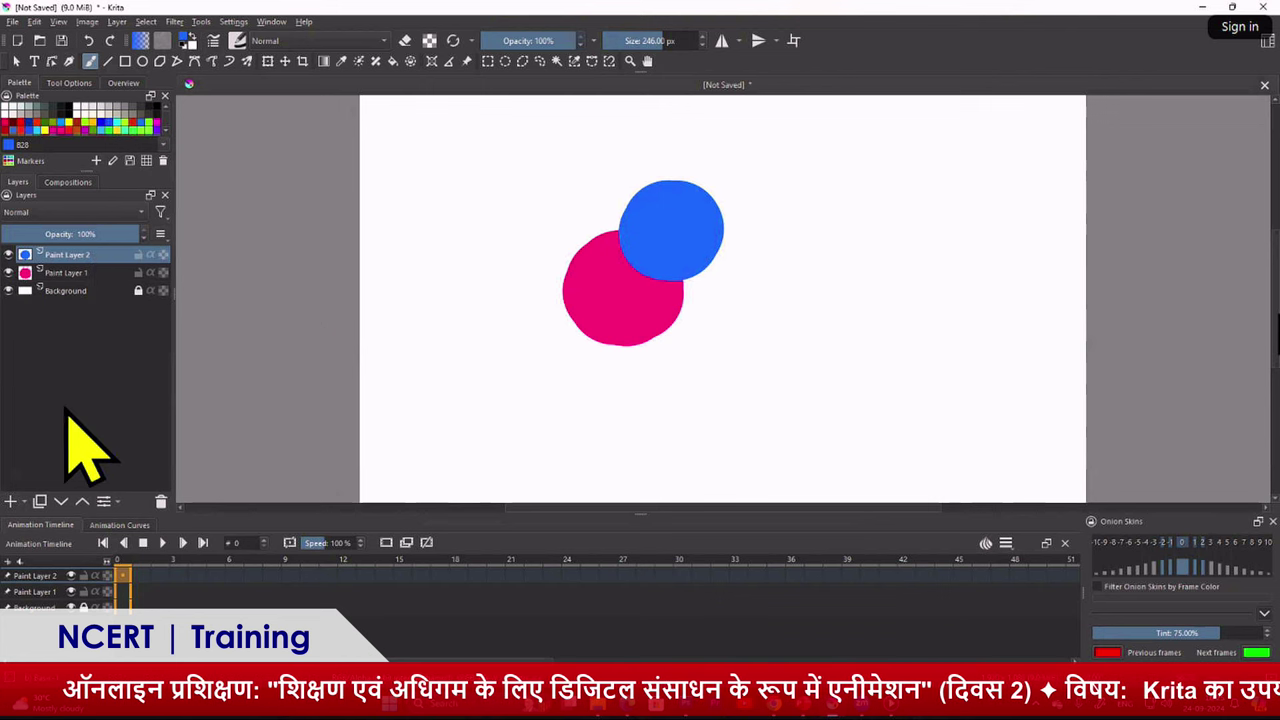
{"action": "mouse_move", "coordinate": [66, 272]}
{"action": "left_mouse_down"}
{"action": "mouse_move", "coordinate": [68, 256]}
{"action": "mouse_move", "coordinate": [72, 268]}
{"action": "left_mouse_up"}
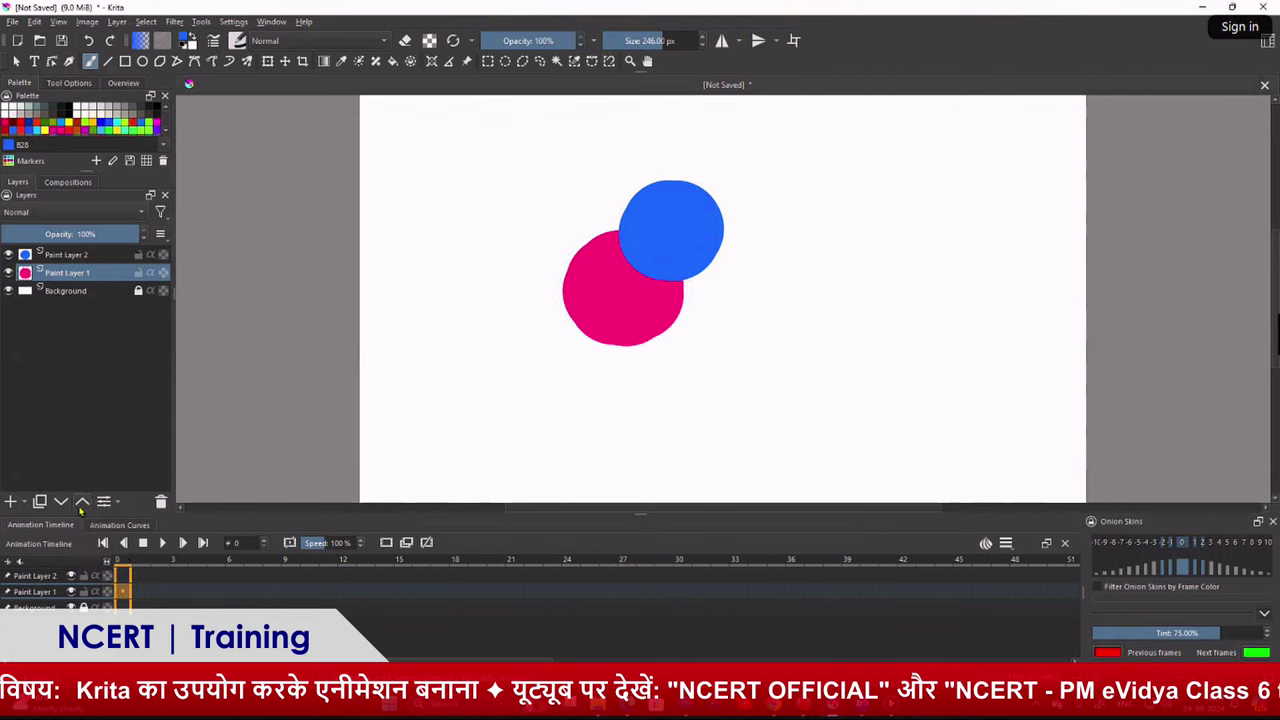
{"action": "left_click", "coordinate": [82, 502]}
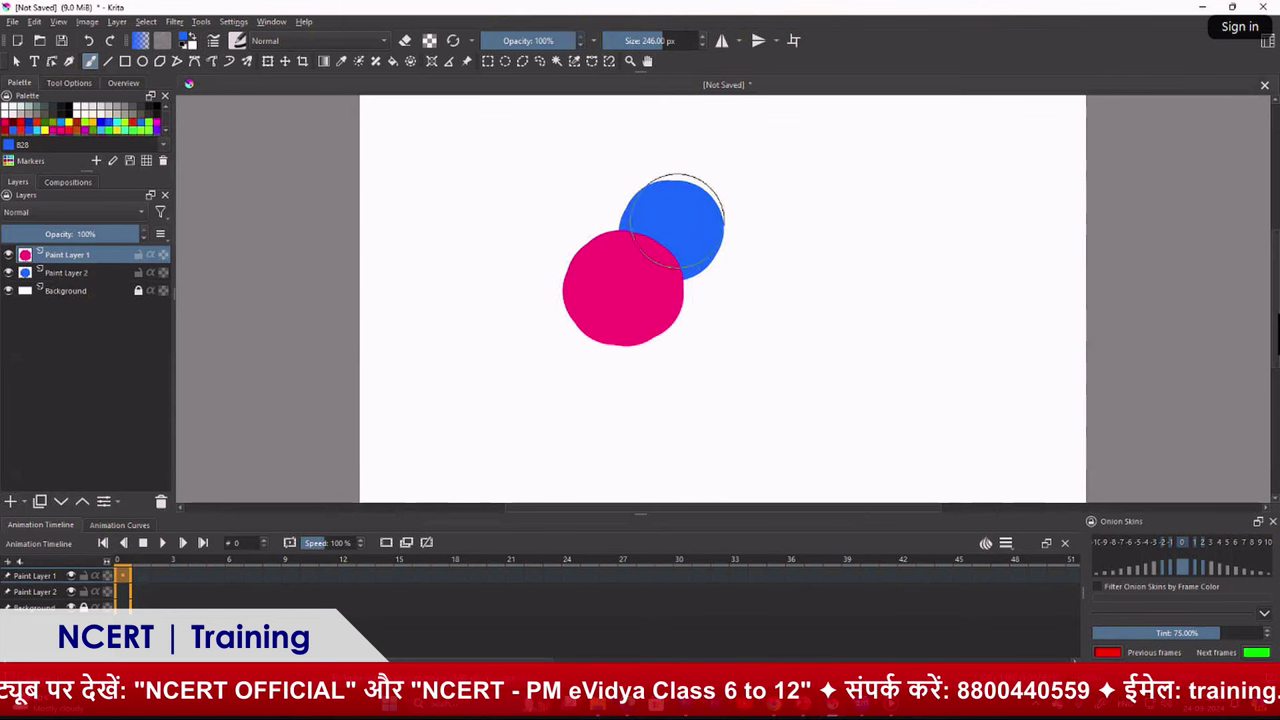
{"action": "left_click", "coordinate": [61, 501]}
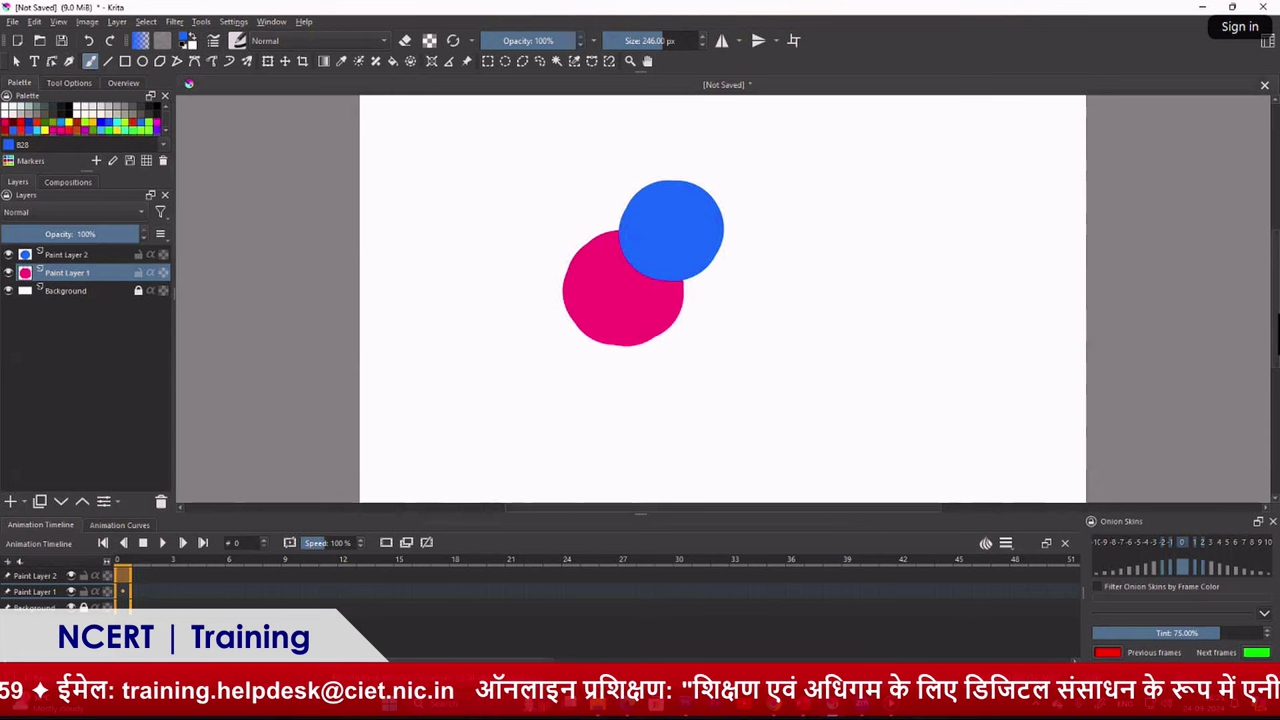
Undo back to a blank canvas with only Paint Layer 1 and Background, and shrink the brush to 14 px
{"action": "left_click_drag", "start_coordinate": [636, 152], "coordinate": [612, 468]}
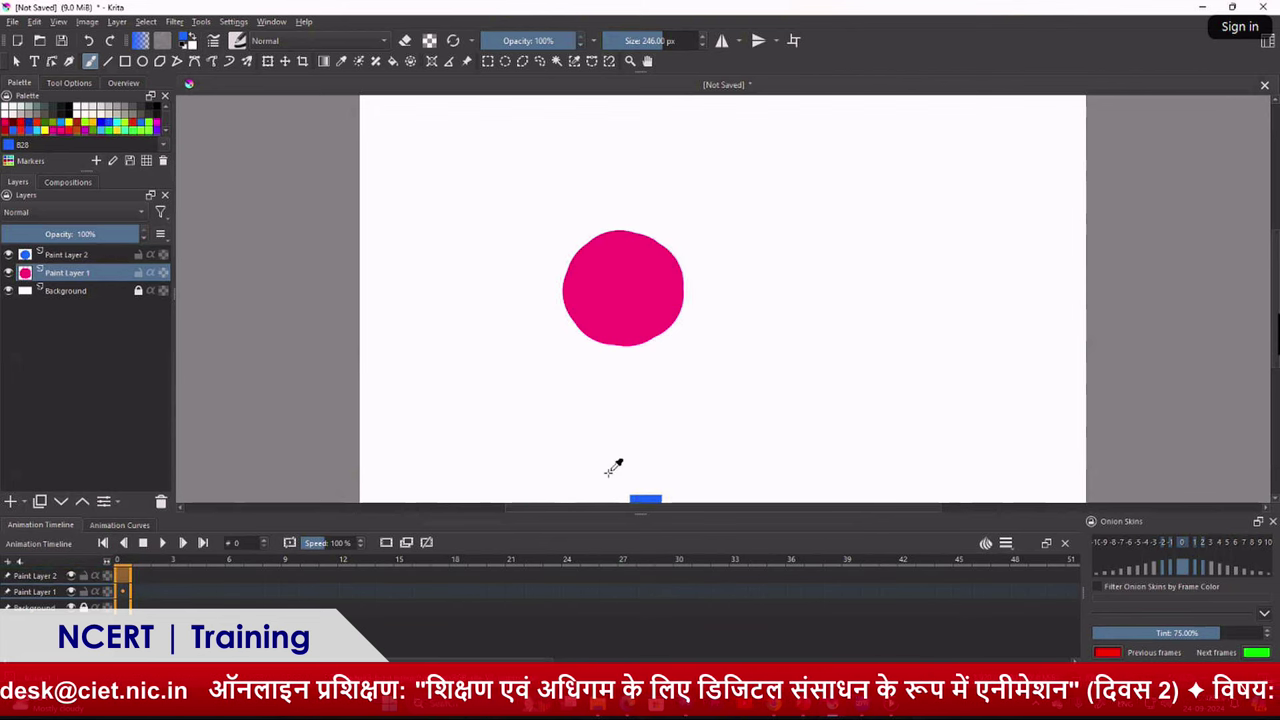
{"action": "key", "text": "ctrl+z"}
{"action": "key", "text": "ctrl+z"}
{"action": "key", "text": "ctrl+z"}
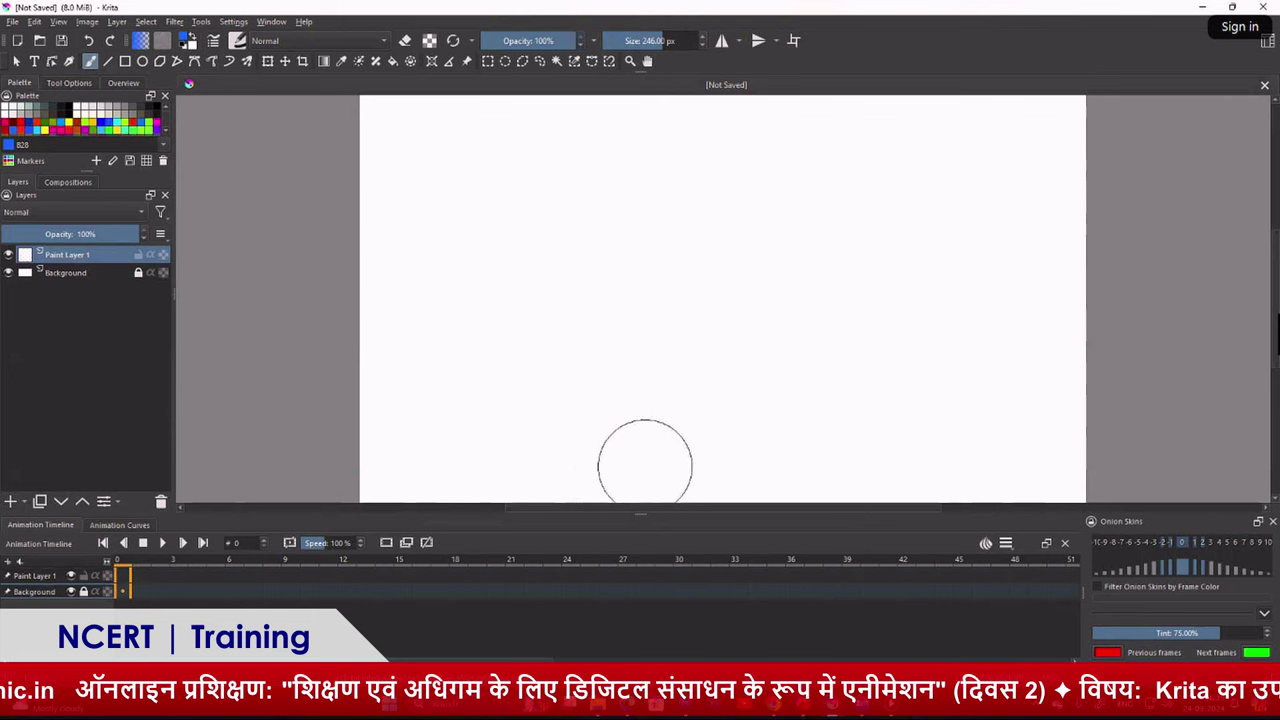
{"action": "left_click_drag", "start_coordinate": [626, 331], "coordinate": [615, 339], "text": "shift"}
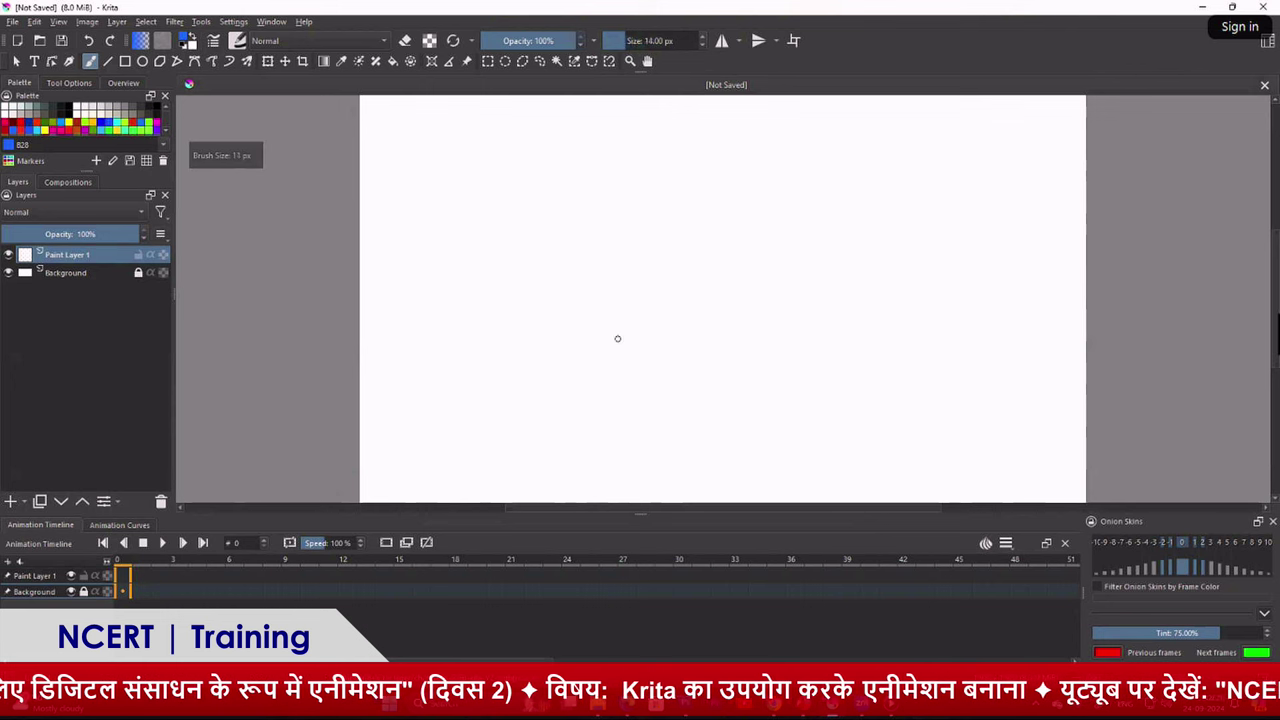
Reduce the brush to 5 px, reselect Paint Layer 1, and test then undo a horizontal stroke
{"action": "left_click_drag", "start_coordinate": [618, 339], "coordinate": [618, 340]}
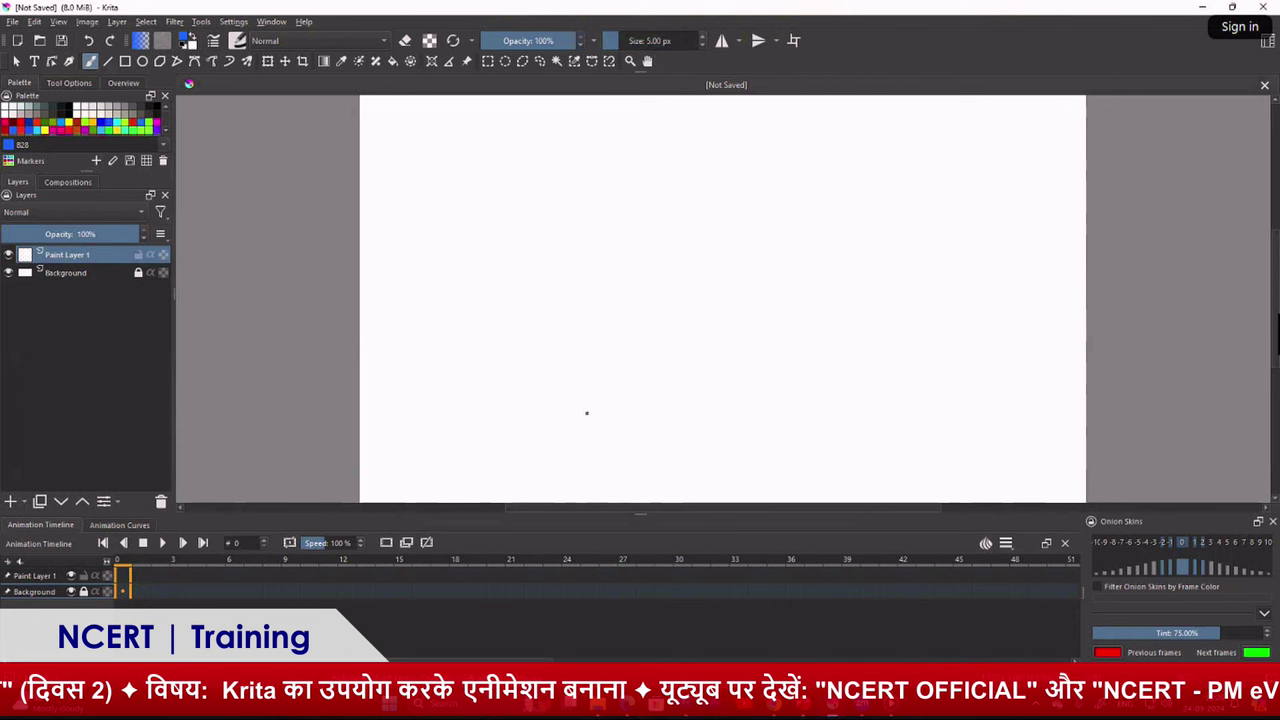
{"action": "left_click", "coordinate": [42, 275]}
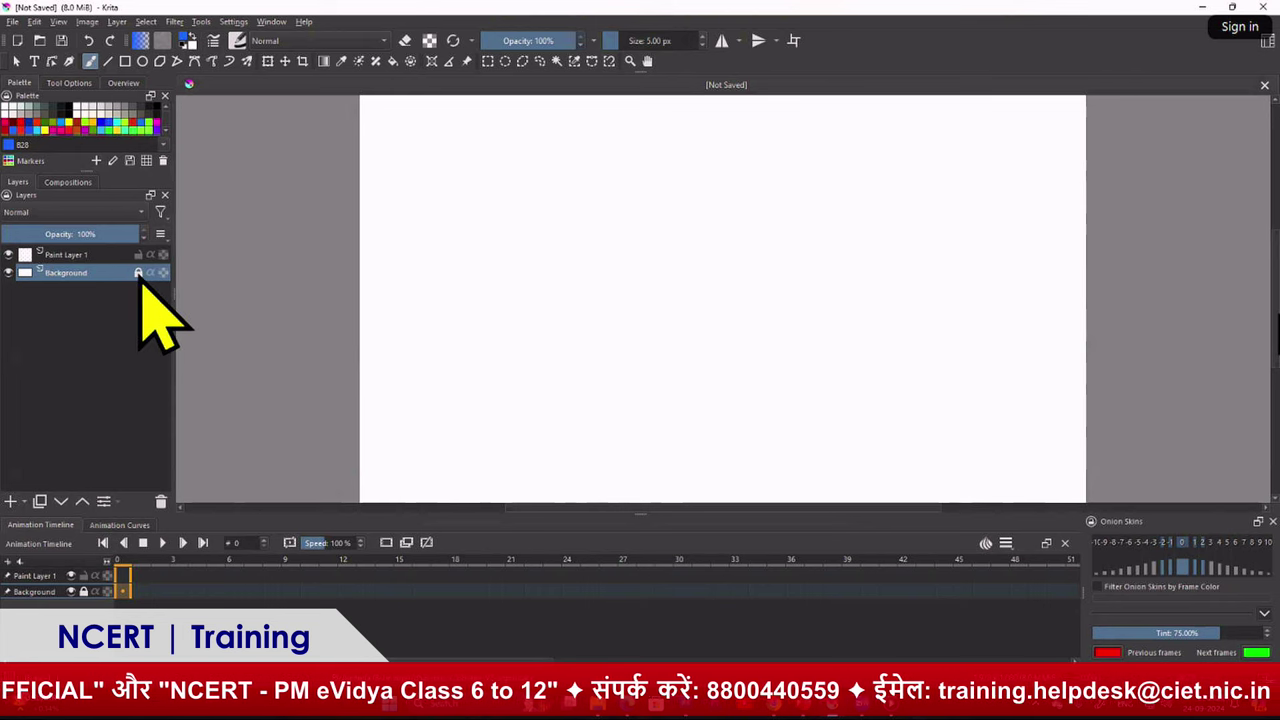
{"action": "mouse_move", "coordinate": [90, 272]}
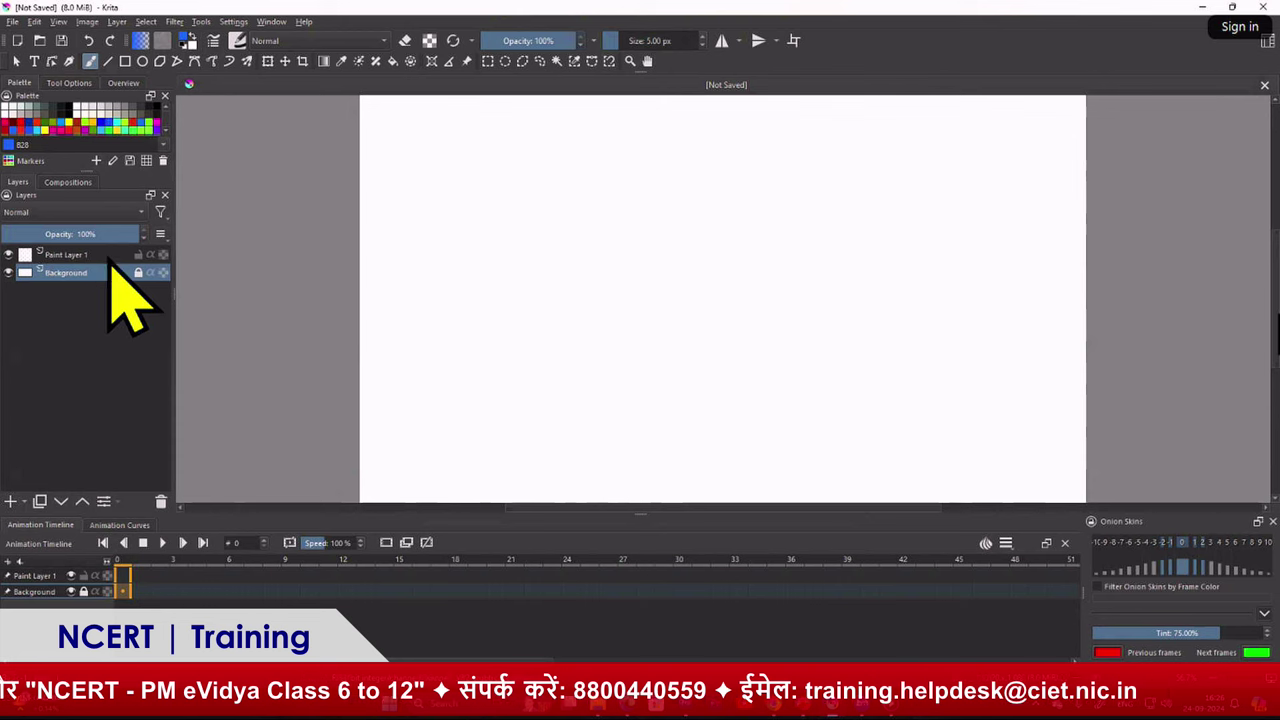
{"action": "left_click", "coordinate": [100, 256]}
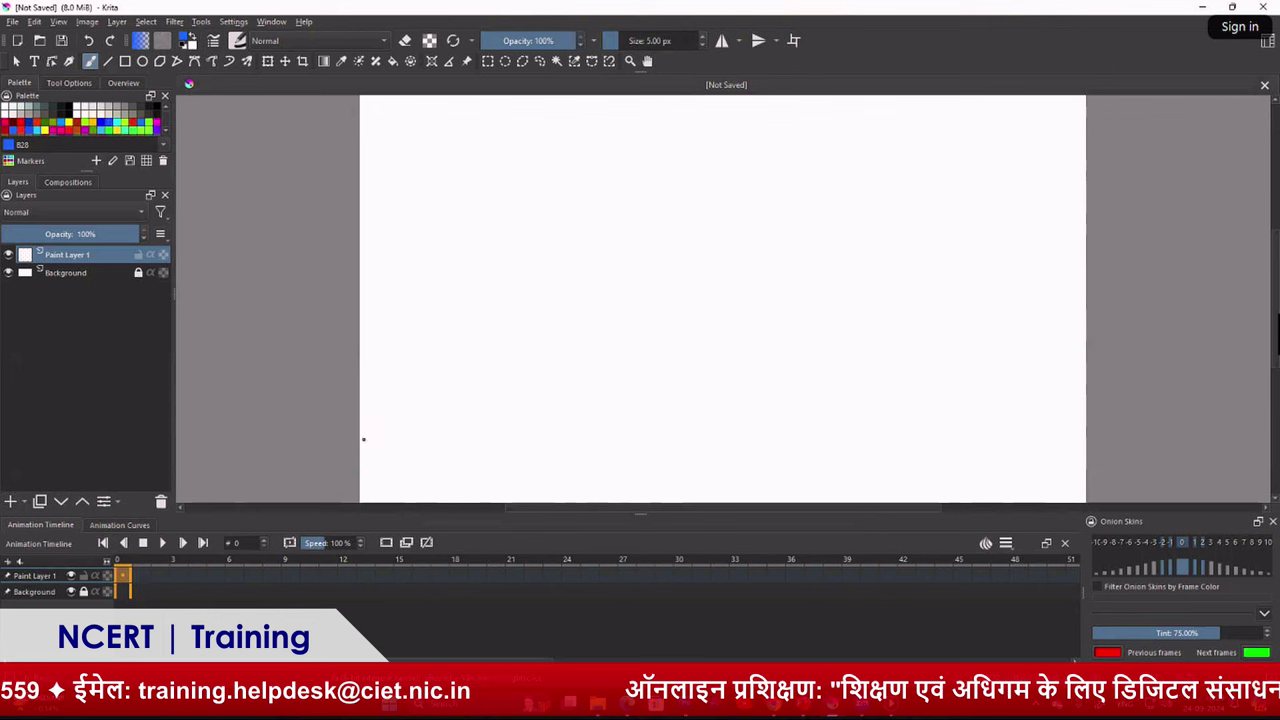
{"action": "left_click_drag", "start_coordinate": [366, 441], "coordinate": [1048, 435]}
{"action": "key", "text": "ctrl+z"}
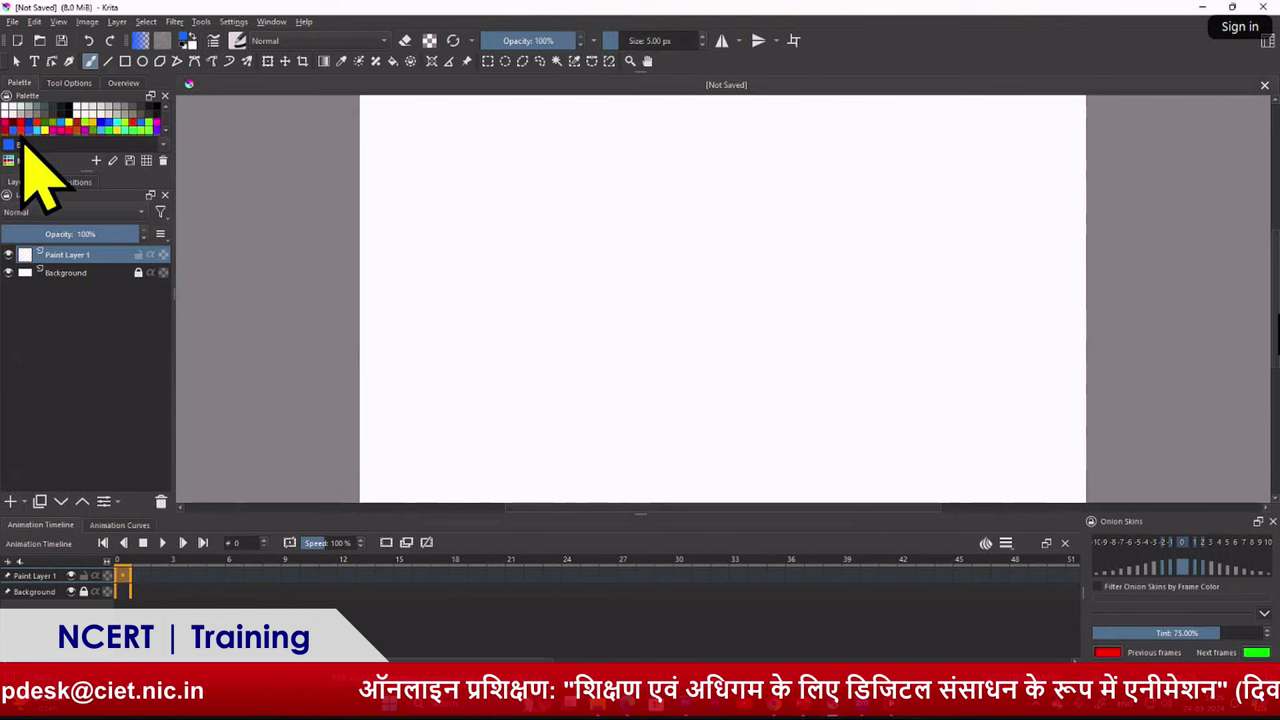
Draw a straight N-9 near-black ground line across the lower canvas, then lock Paint Layer 1
{"action": "left_click", "coordinate": [153, 117]}
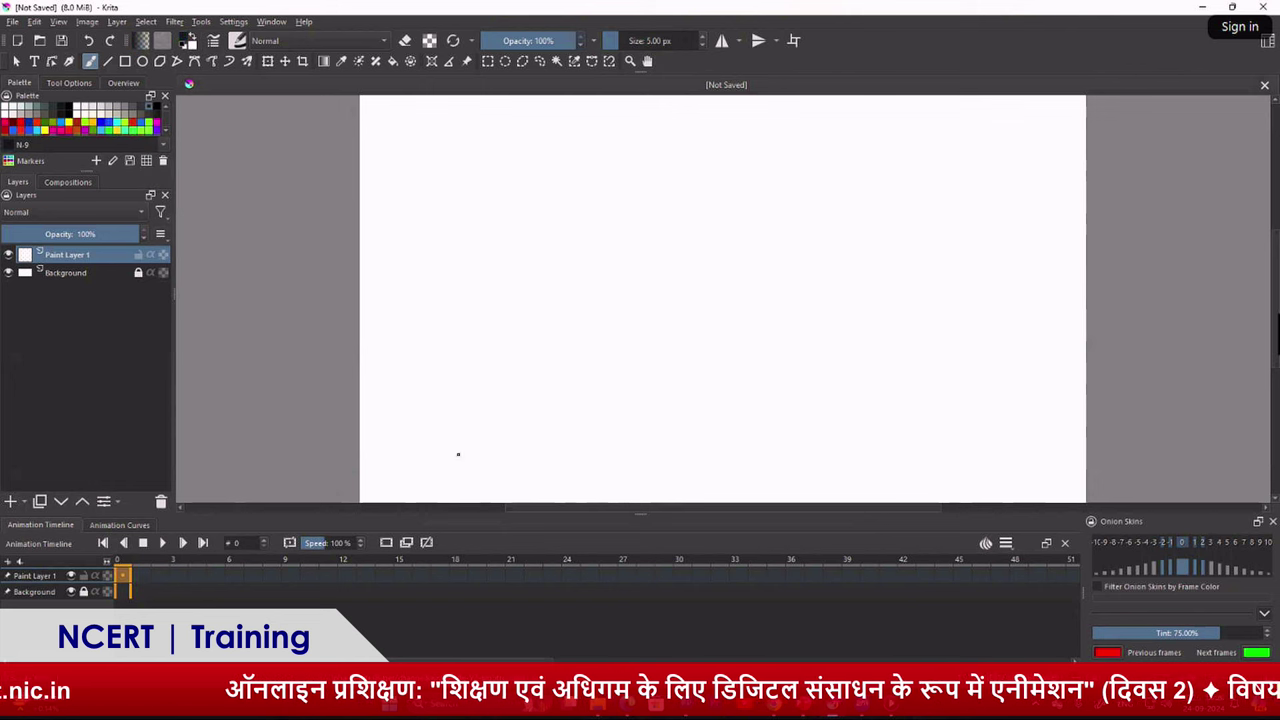
{"action": "left_click_drag", "start_coordinate": [379, 438], "coordinate": [1032, 440]}
{"action": "key", "text": "ctrl+z"}
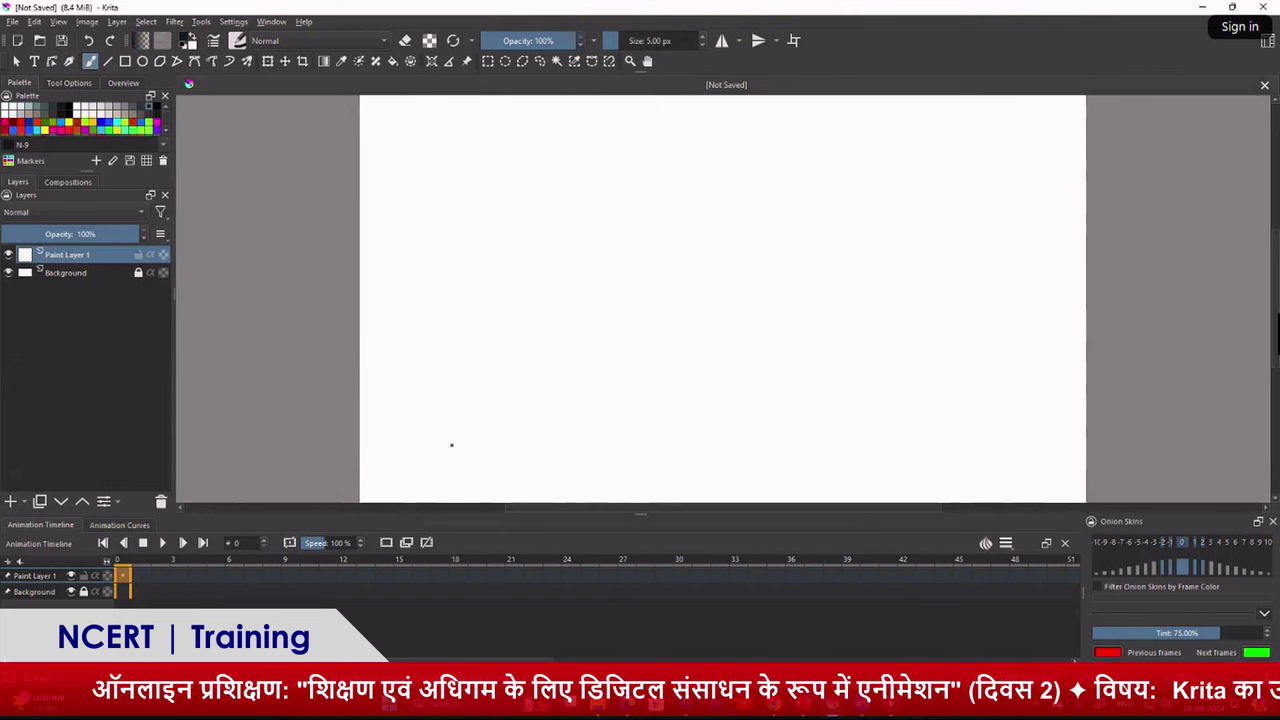
{"action": "left_click_drag", "start_coordinate": [379, 452], "coordinate": [1086, 434]}
{"action": "key", "text": "ctrl+z"}
{"action": "left_click_drag", "start_coordinate": [376, 449], "coordinate": [1032, 444]}
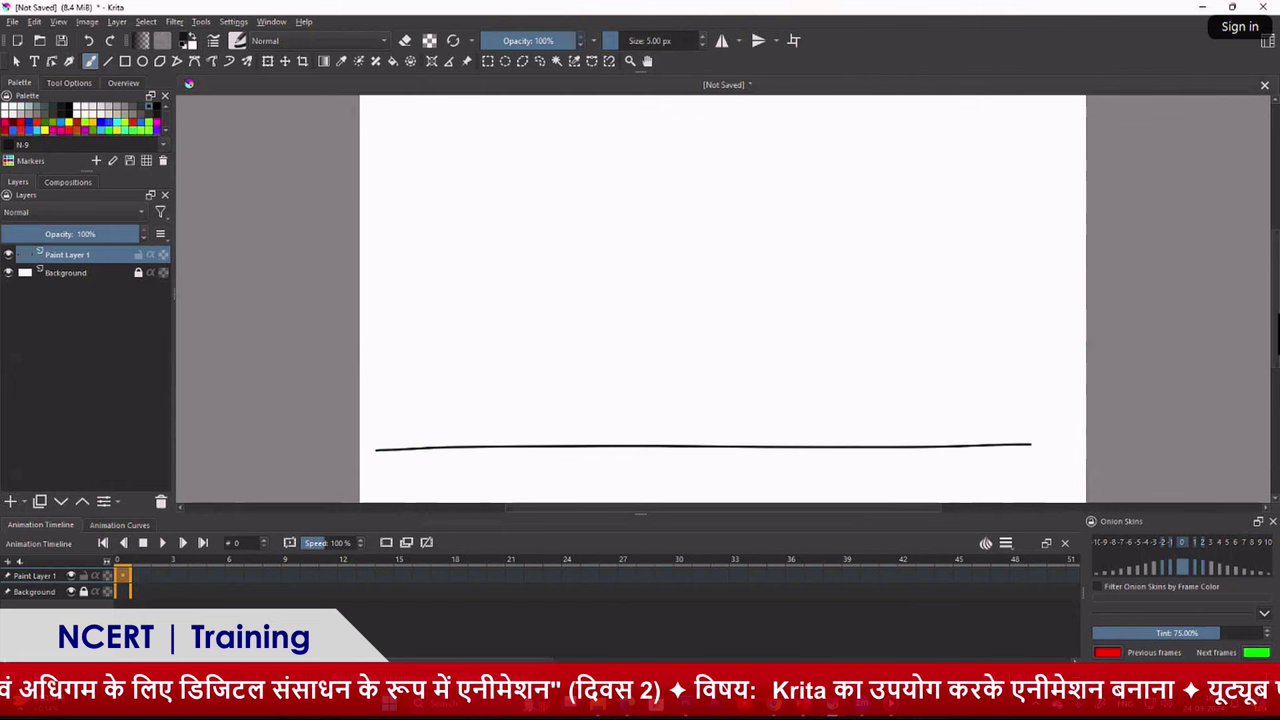
{"action": "left_click", "coordinate": [138, 254]}
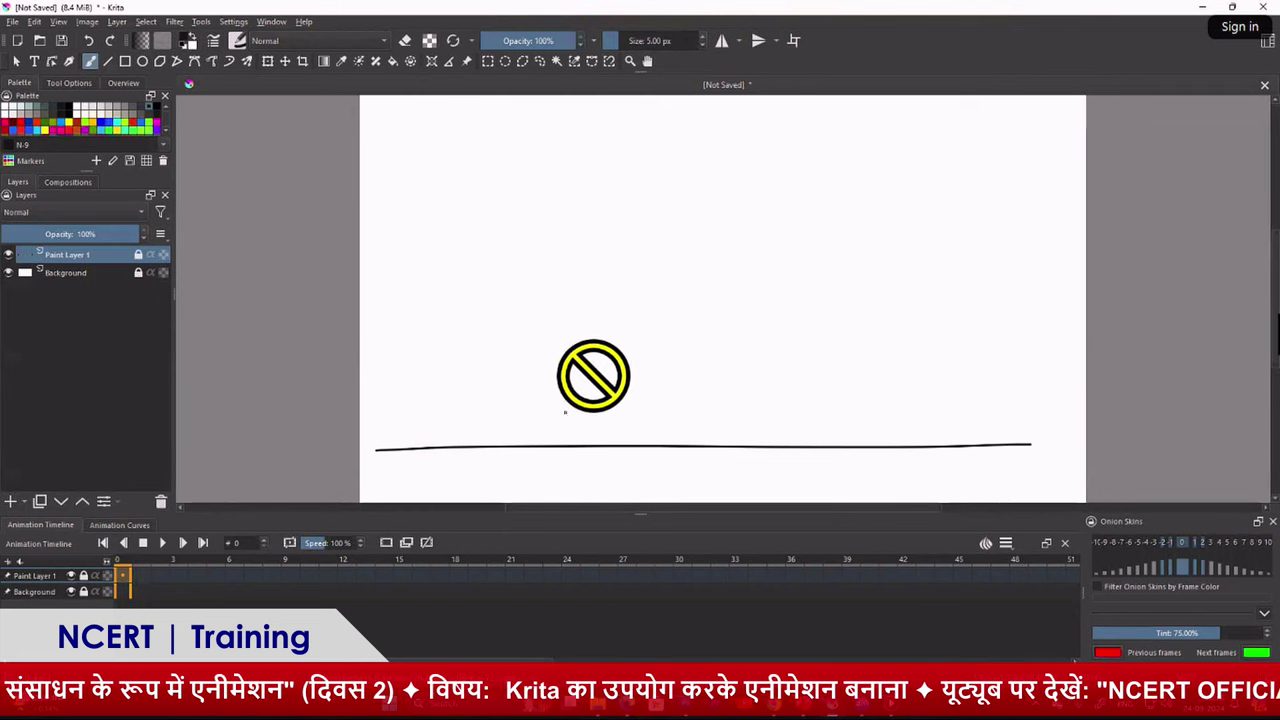
Add a new layer above the ground line and name it OBJECT
{"action": "left_click", "coordinate": [10, 501]}
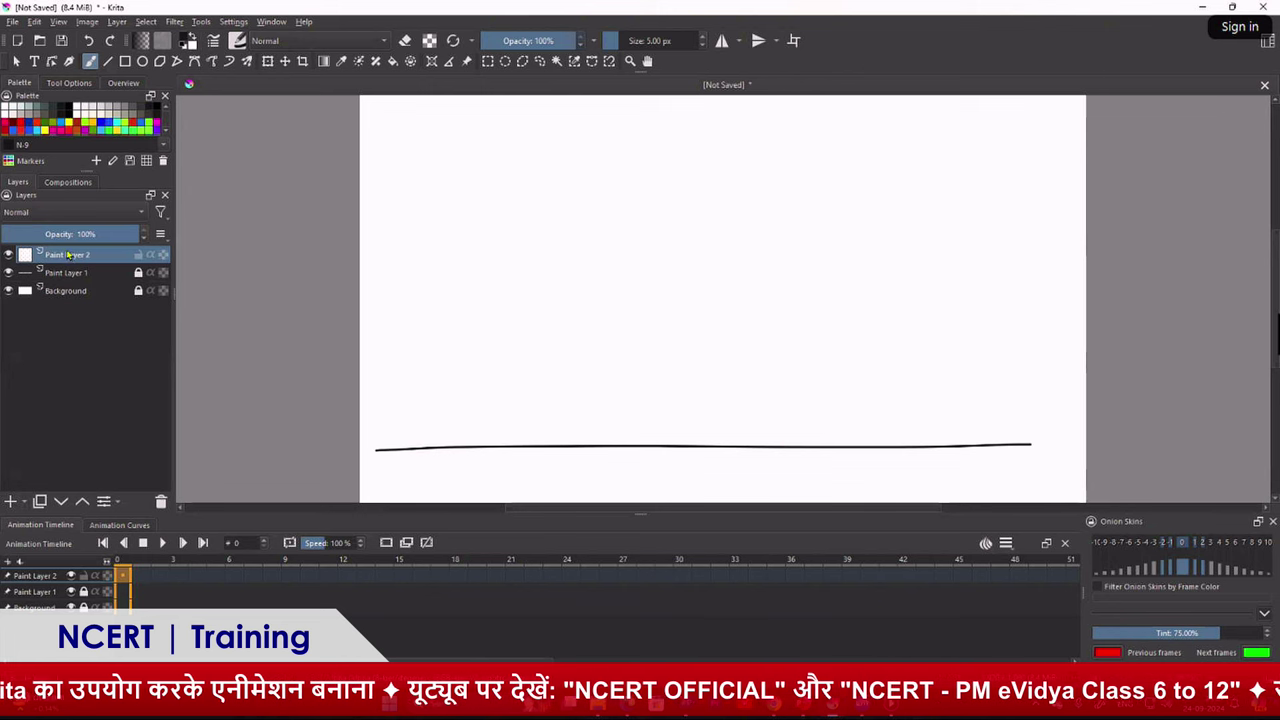
{"action": "double_click", "coordinate": [67, 256]}
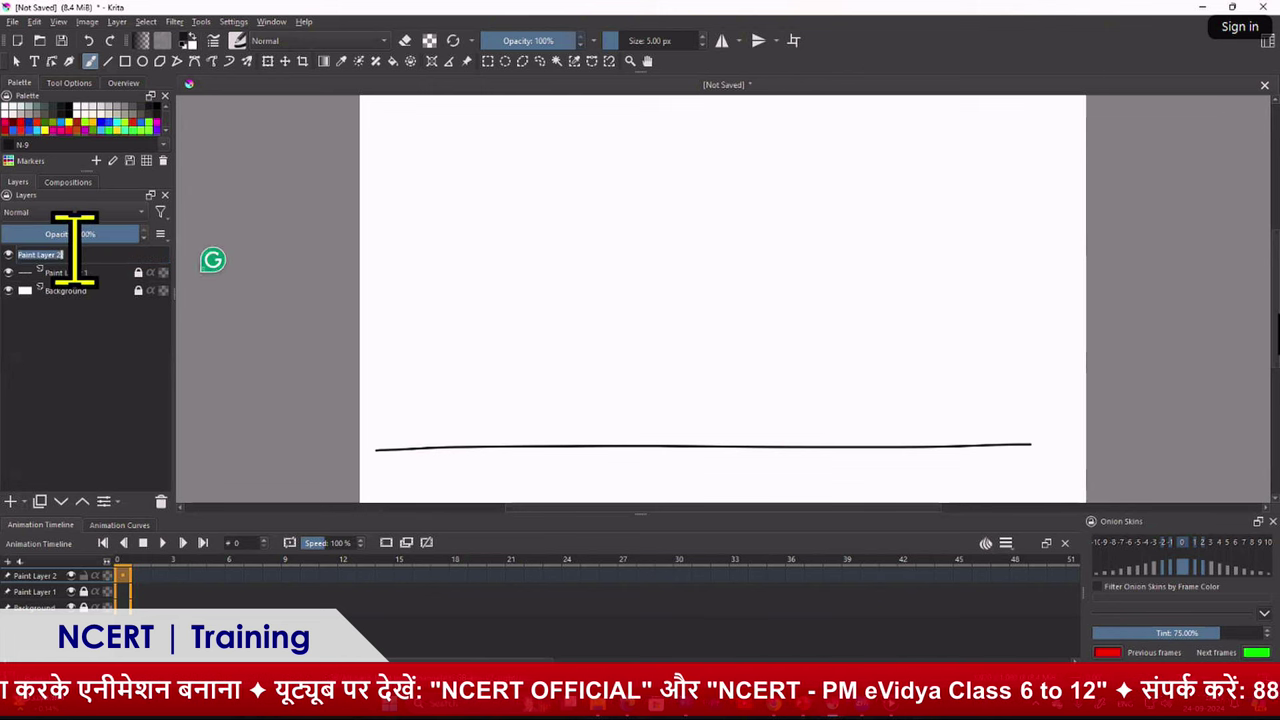
{"action": "key", "text": "BackSpace"}
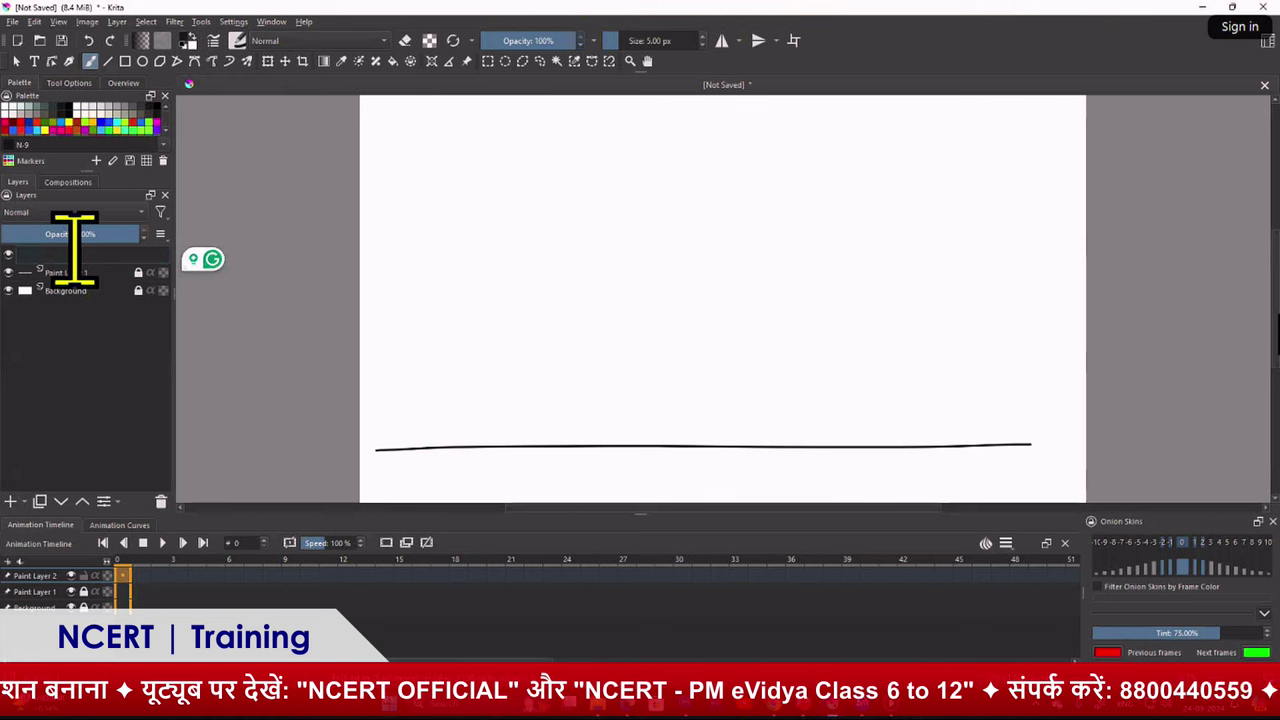
{"action": "type", "text": "OBJECT"}
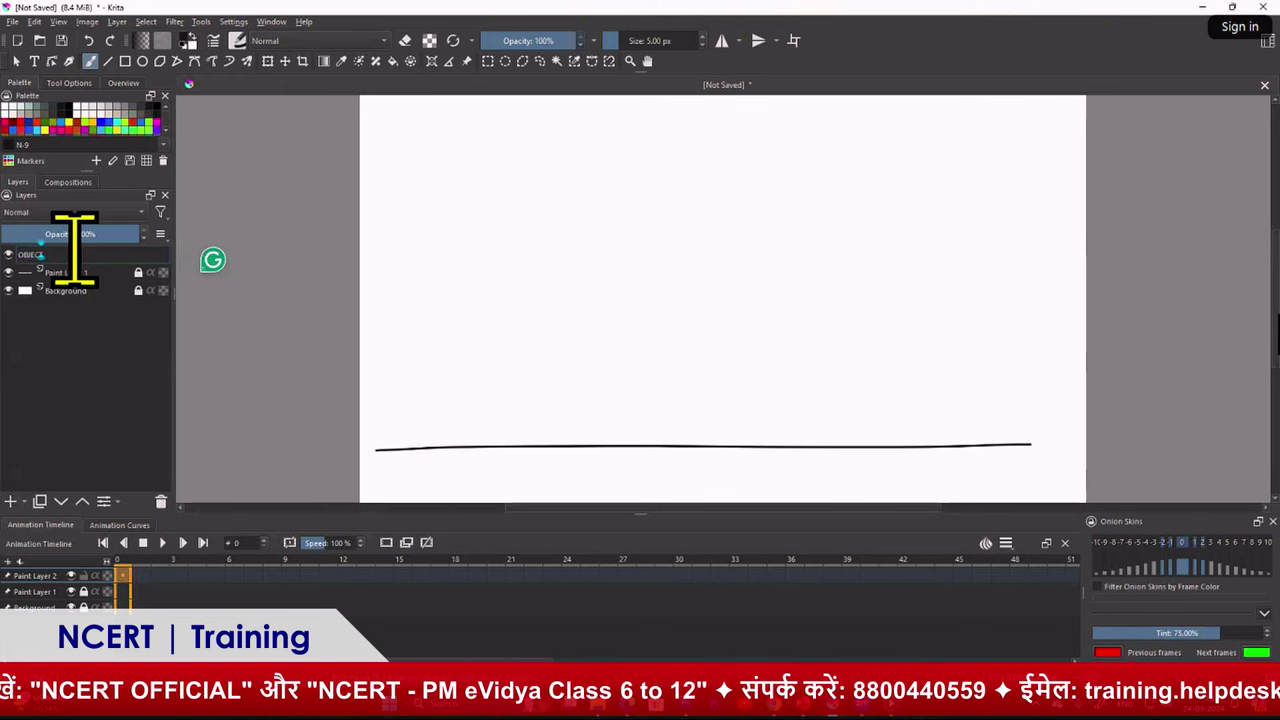
{"action": "key", "text": "Return"}
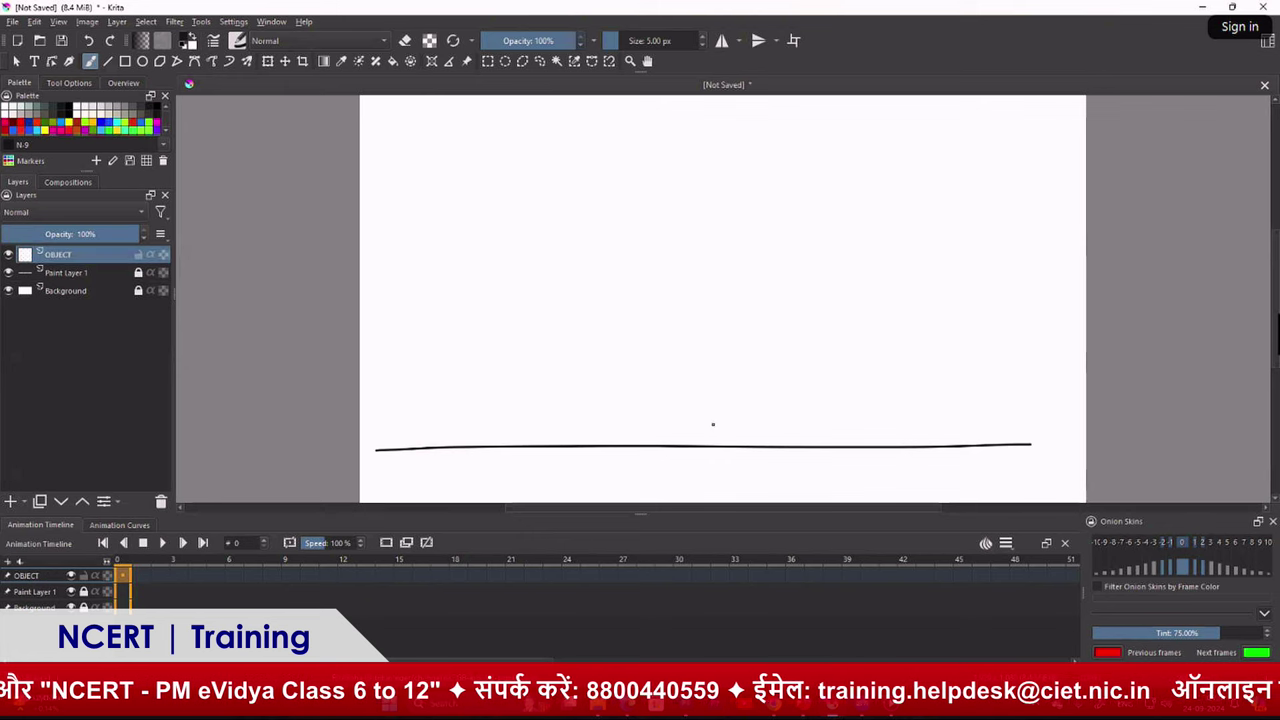
Pick a green swatch and make first attempts at the stem, undoing them
{"action": "left_click", "coordinate": [136, 129]}
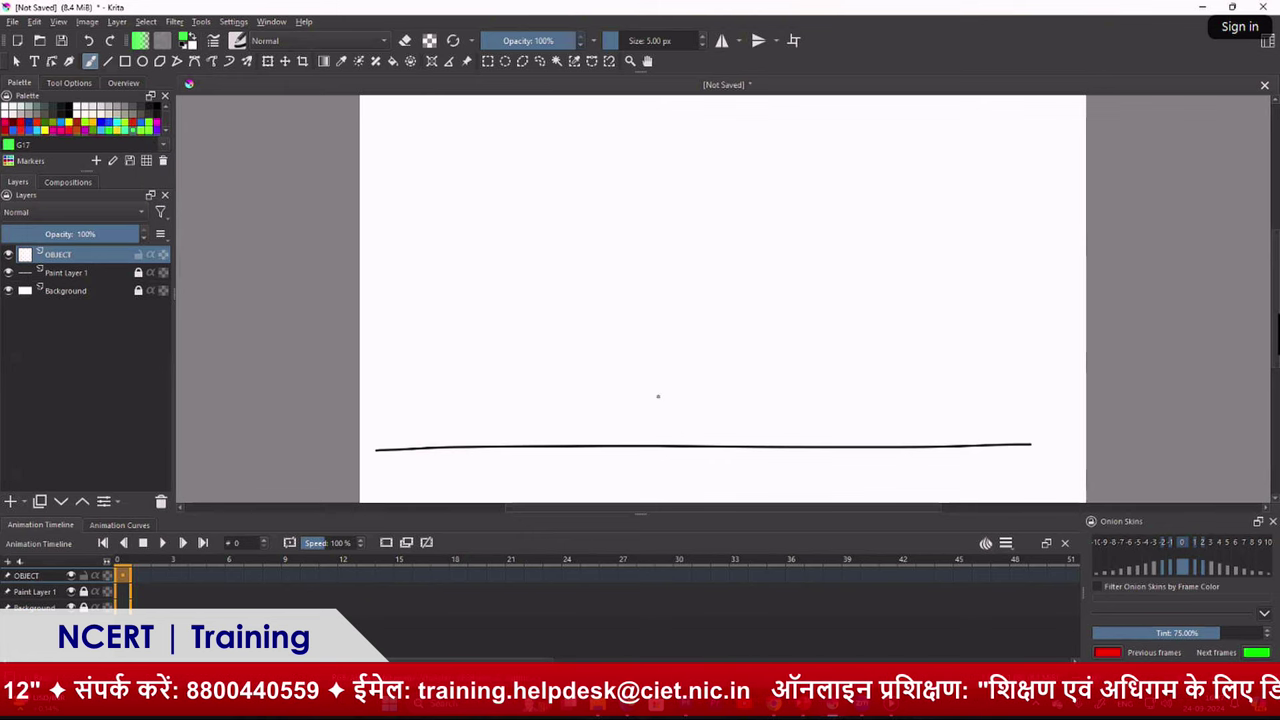
{"action": "left_click_drag", "start_coordinate": [667, 446], "coordinate": [670, 298]}
{"action": "key", "text": "ctrl+z"}
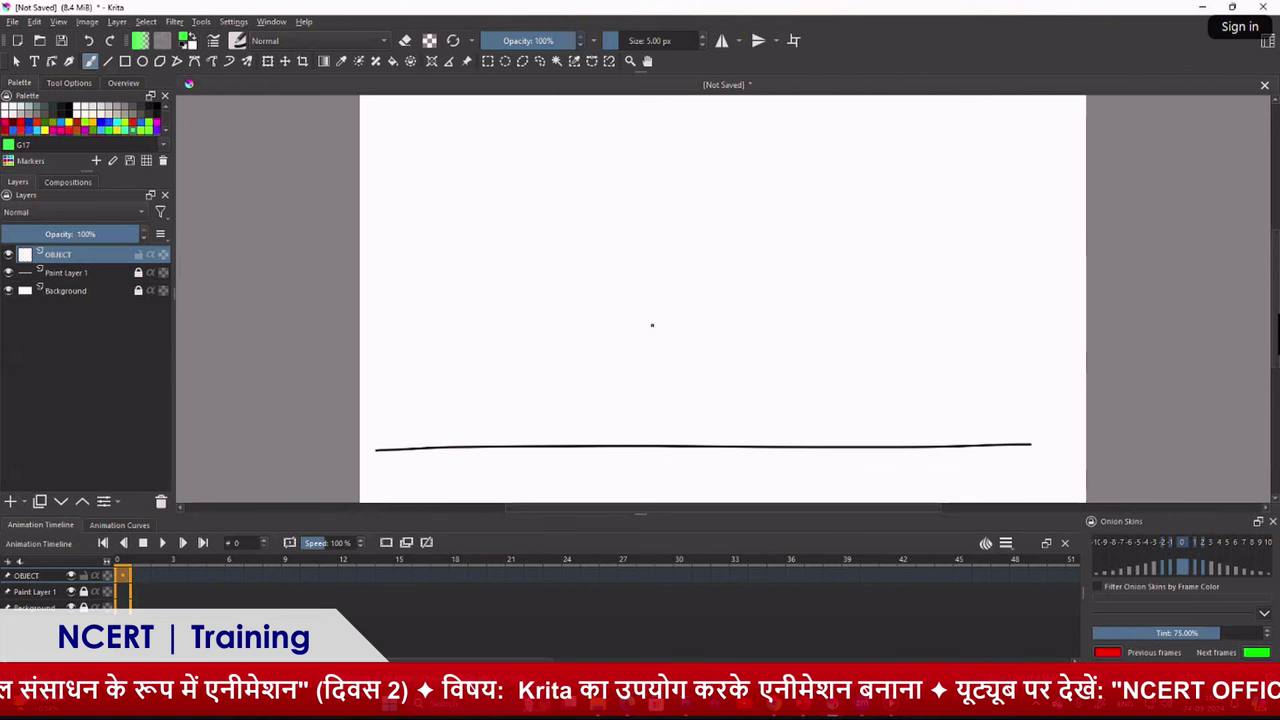
{"action": "left_click", "coordinate": [108, 128]}
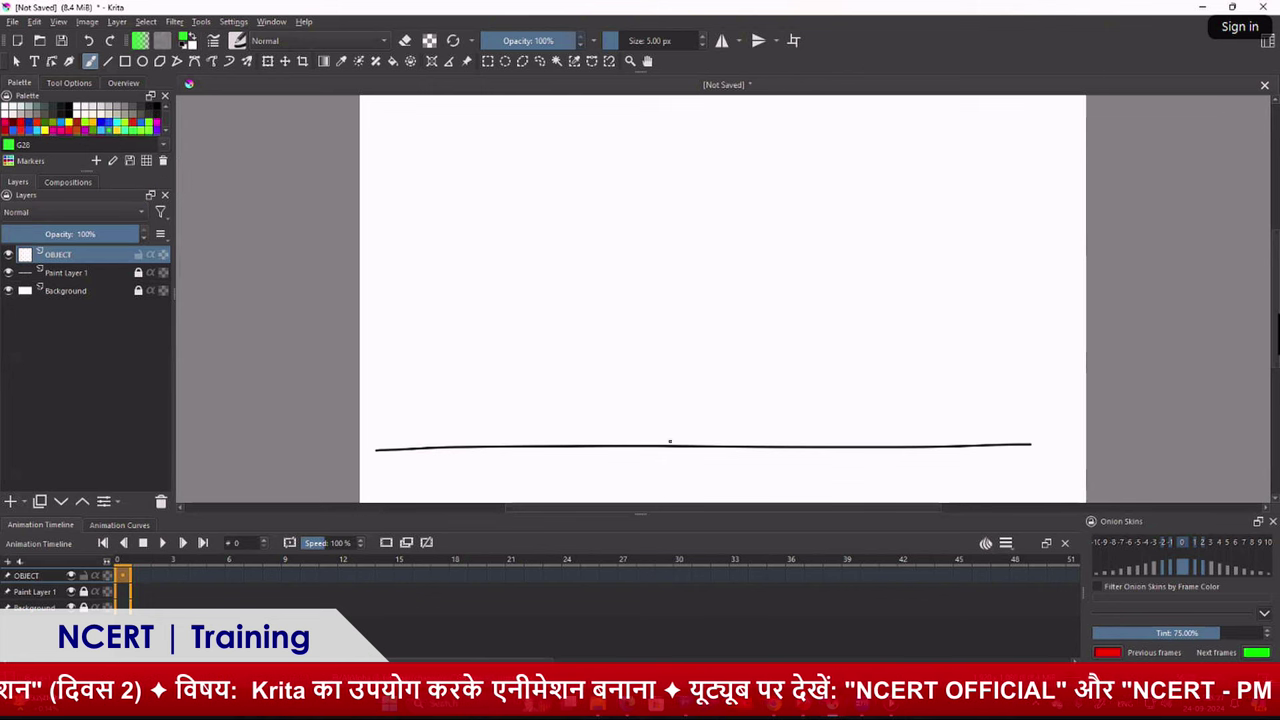
{"action": "left_click_drag", "start_coordinate": [664, 446], "coordinate": [673, 287]}
{"action": "key", "text": "ctrl+z"}
Draw the final stem up from the ground line with three leaves and their veins
{"action": "left_click_drag", "start_coordinate": [675, 445], "coordinate": [670, 288]}
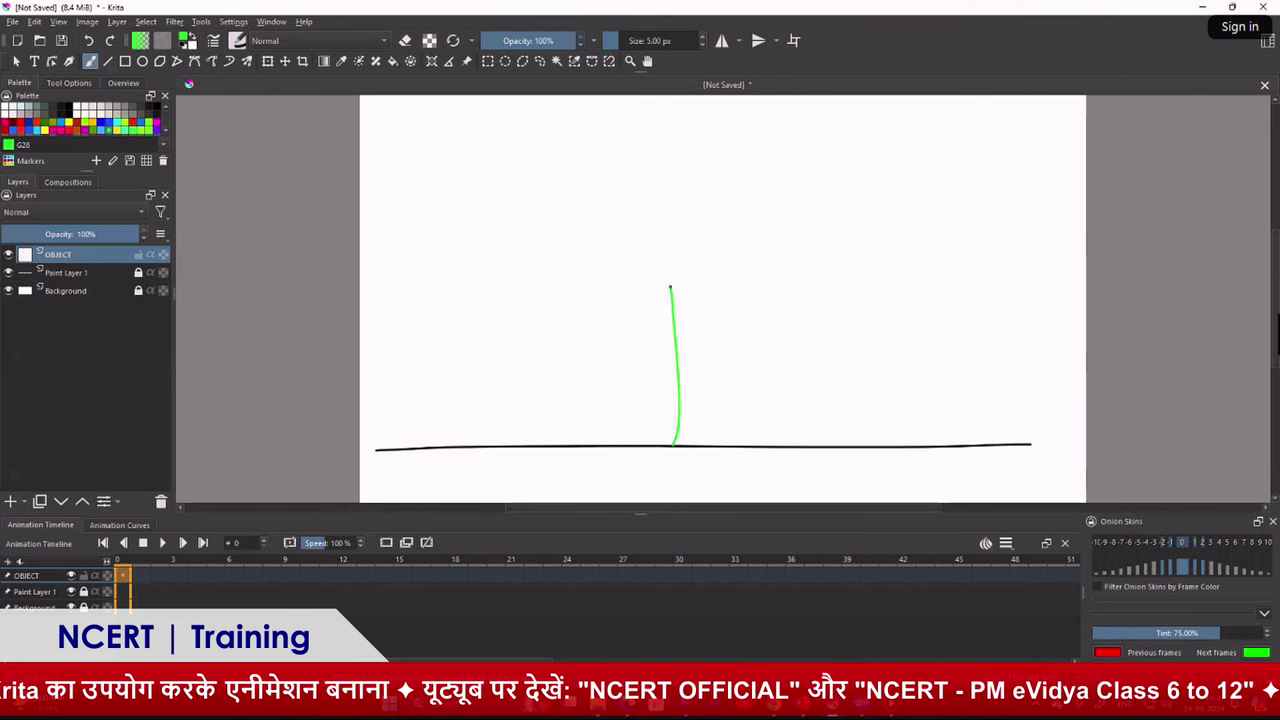
{"action": "key", "text": "ctrl+z"}
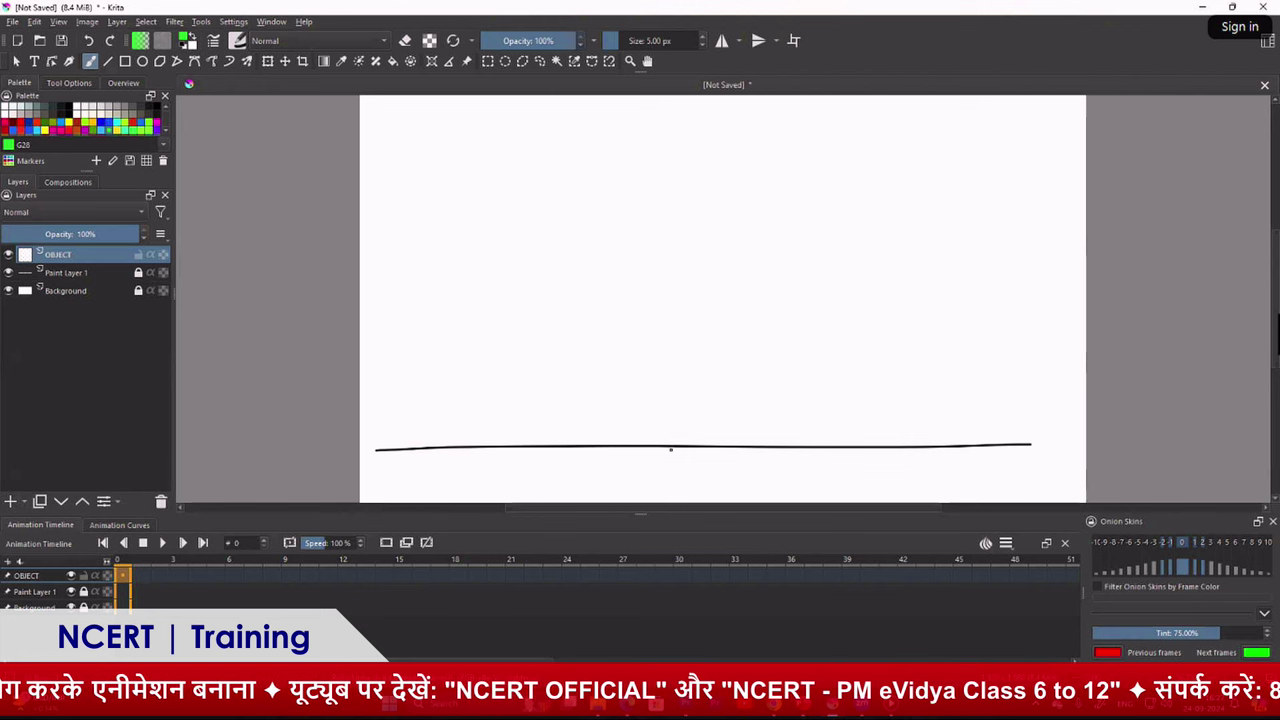
{"action": "left_click_drag", "start_coordinate": [680, 446], "coordinate": [667, 310]}
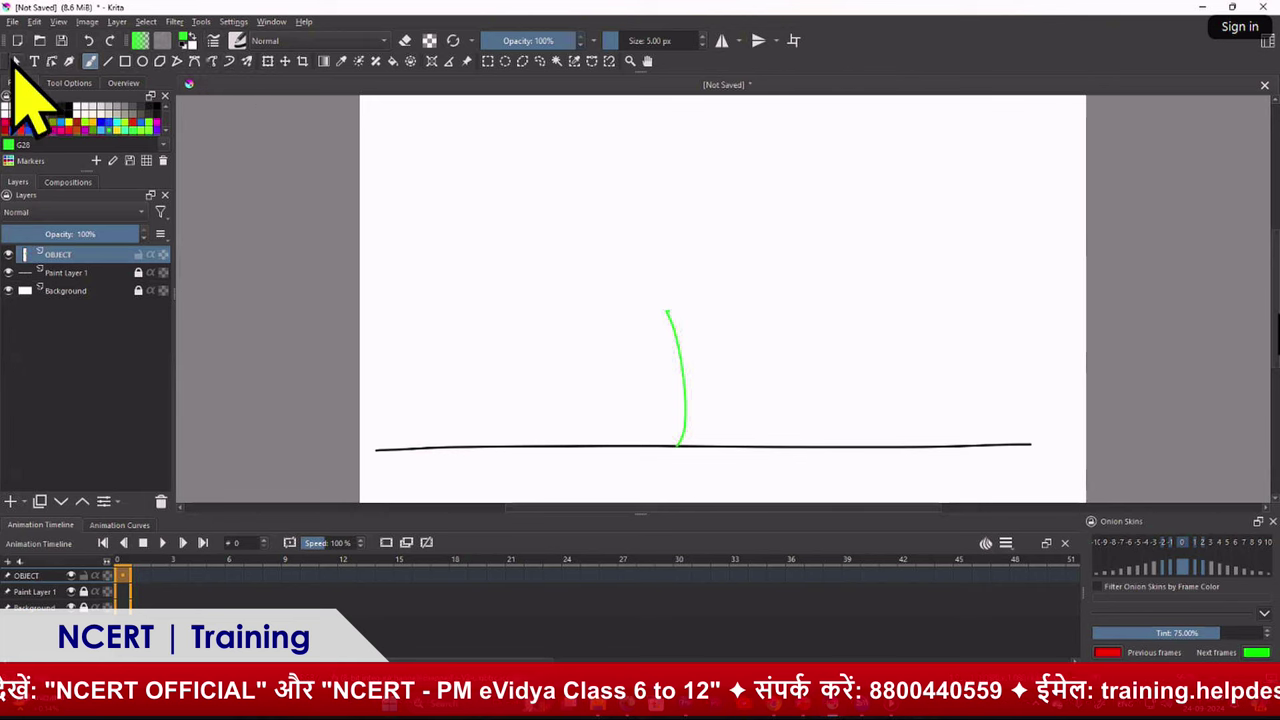
{"action": "key", "text": "ctrl+z"}
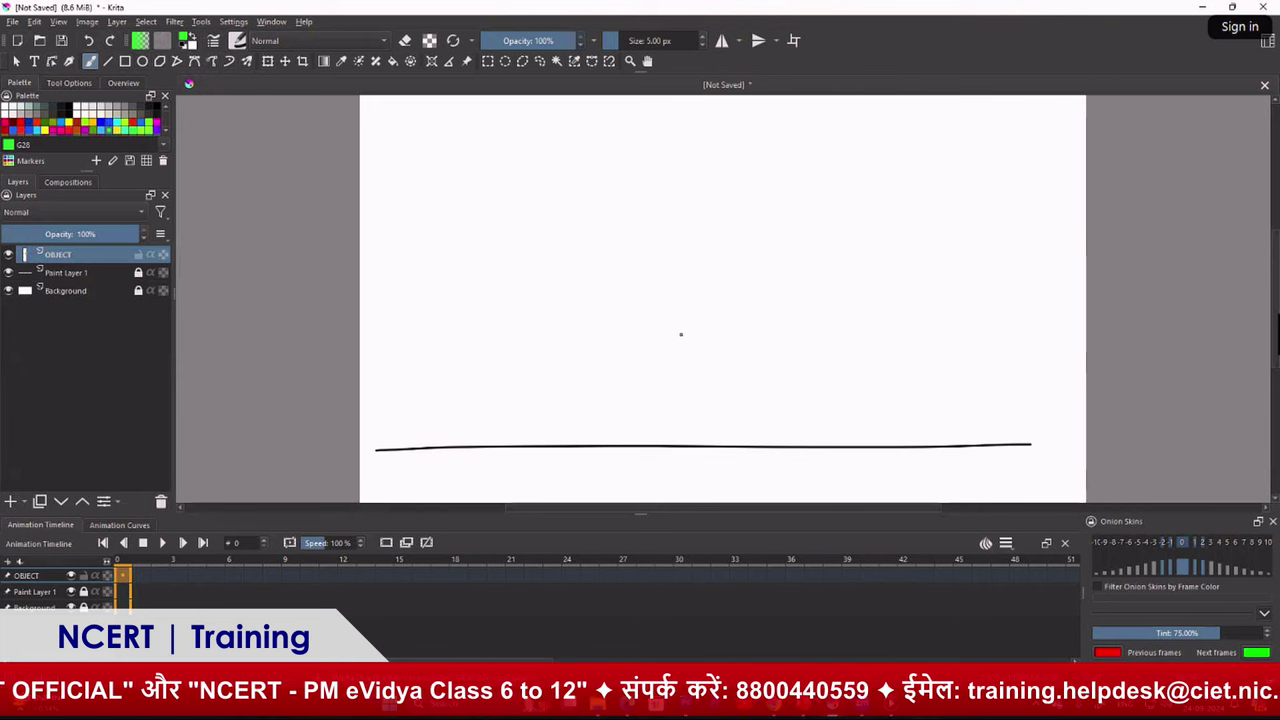
{"action": "left_click_drag", "start_coordinate": [688, 446], "coordinate": [680, 337]}
{"action": "key", "text": "ctrl+z"}
{"action": "mouse_move", "coordinate": [682, 446]}
{"action": "left_mouse_down"}
{"action": "mouse_move", "coordinate": [676, 330]}
{"action": "mouse_move", "coordinate": [695, 420]}
{"action": "mouse_move", "coordinate": [736, 333]}
{"action": "mouse_move", "coordinate": [795, 307]}
{"action": "mouse_move", "coordinate": [722, 360]}
{"action": "mouse_move", "coordinate": [628, 262]}
{"action": "mouse_move", "coordinate": [626, 300]}
{"action": "mouse_move", "coordinate": [676, 322]}
{"action": "mouse_move", "coordinate": [558, 370]}
{"action": "mouse_move", "coordinate": [662, 369]}
{"action": "left_mouse_up"}
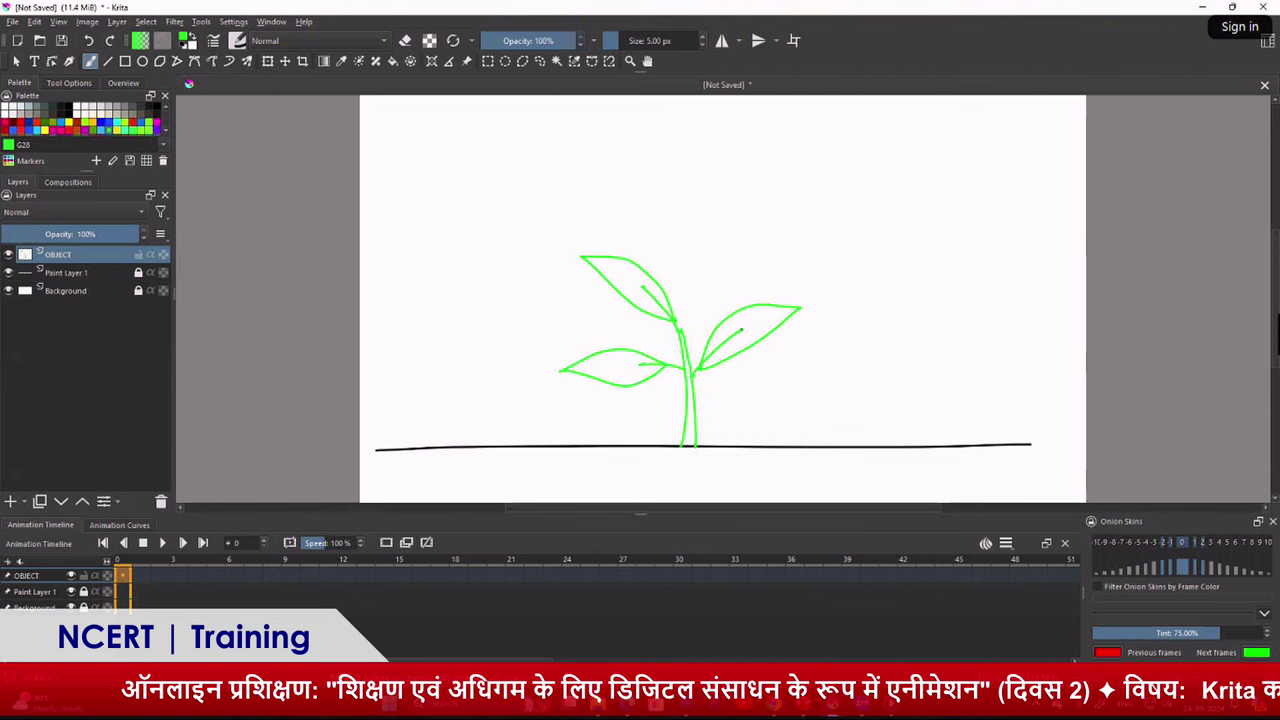
{"action": "left_click_drag", "start_coordinate": [757, 308], "coordinate": [733, 330]}
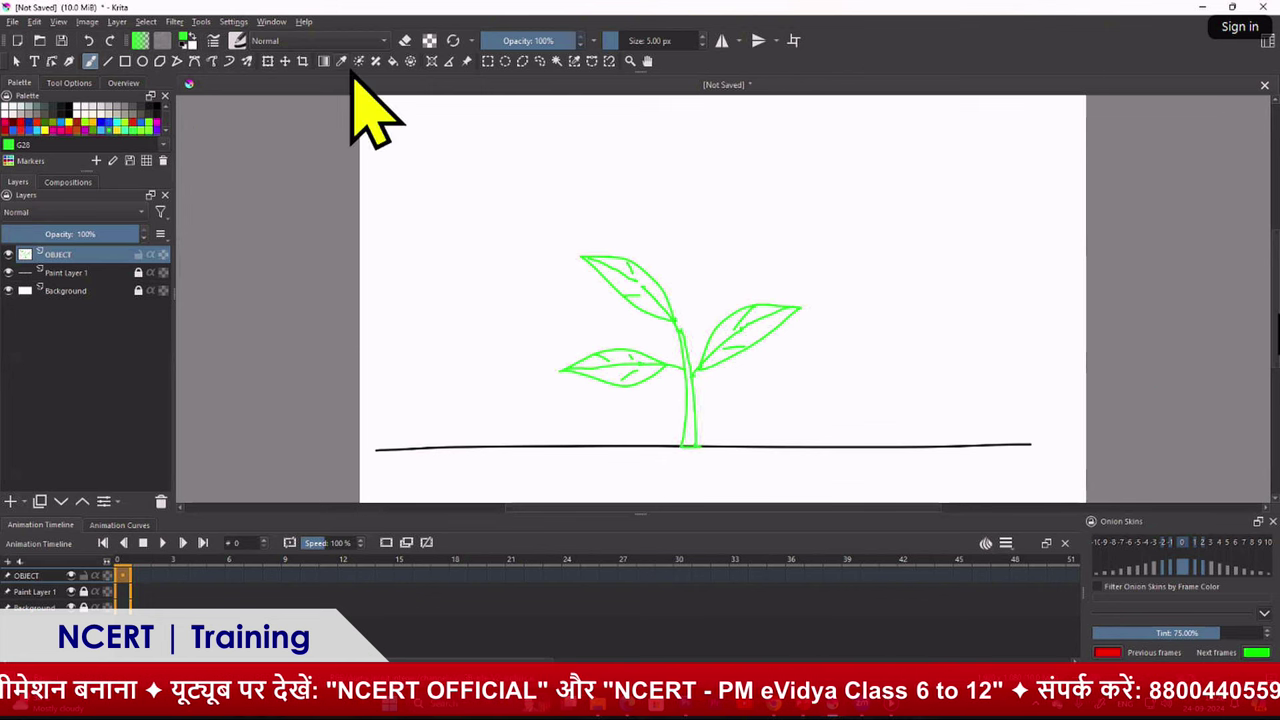
Fill the three leaves and the stem with light-green swatch YG17
{"action": "left_click", "coordinate": [393, 61]}
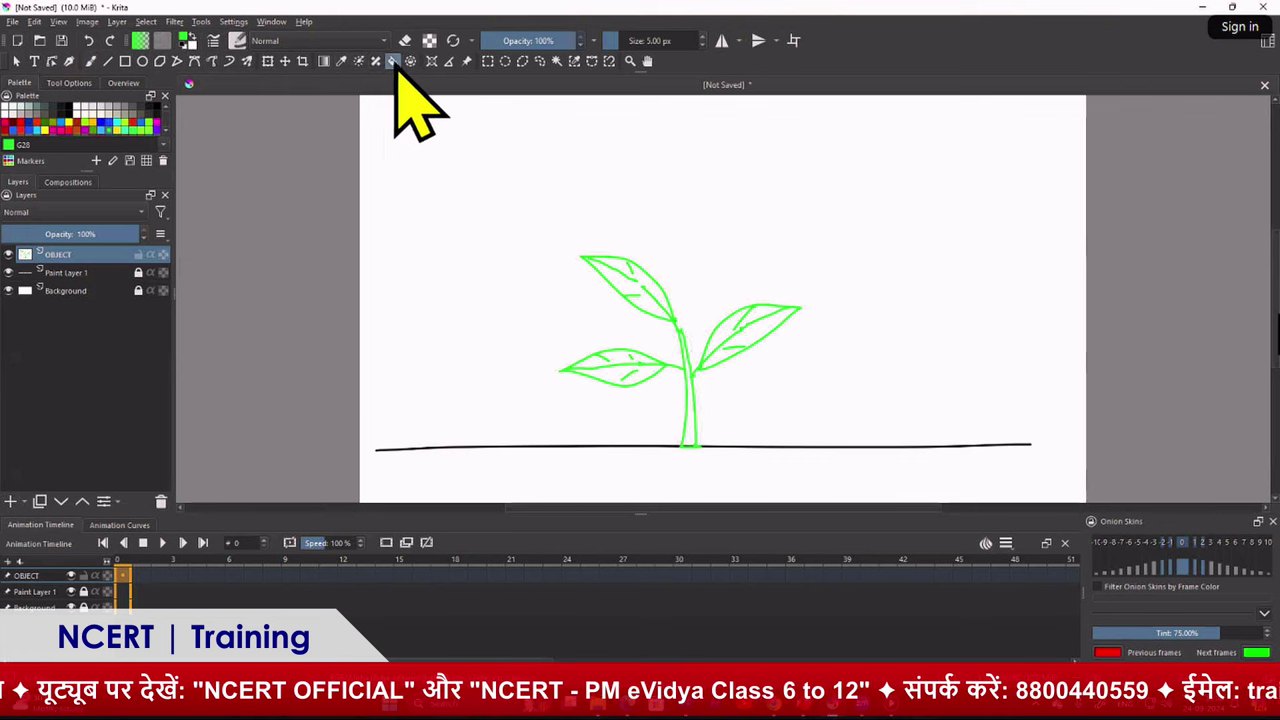
{"action": "left_click", "coordinate": [149, 127]}
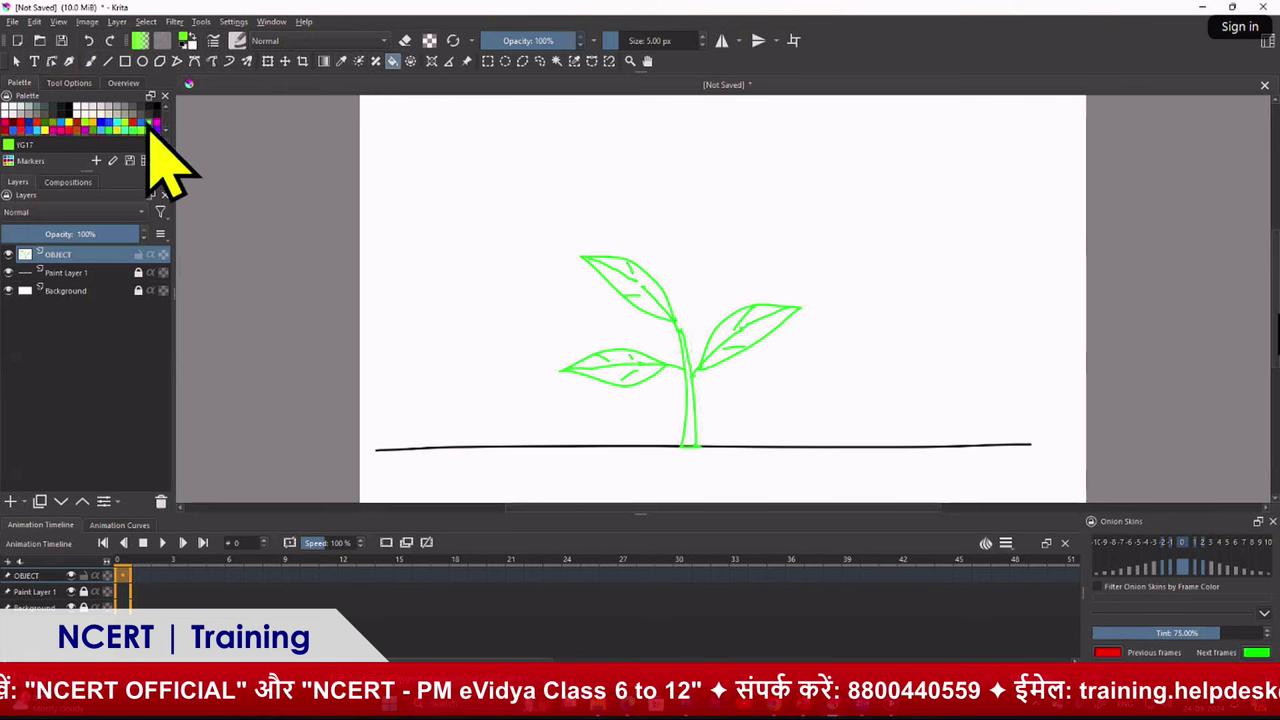
{"action": "left_click", "coordinate": [645, 279]}
{"action": "left_click", "coordinate": [728, 329]}
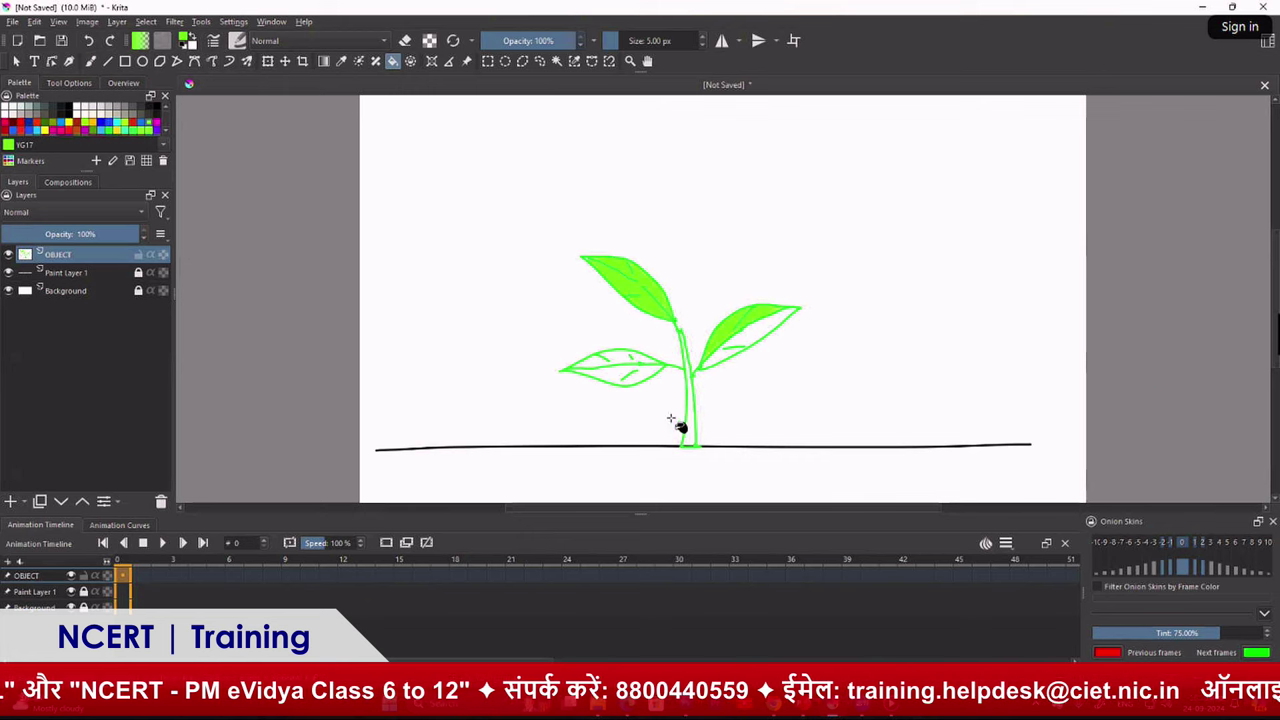
{"action": "left_click", "coordinate": [688, 424]}
{"action": "left_click", "coordinate": [620, 362]}
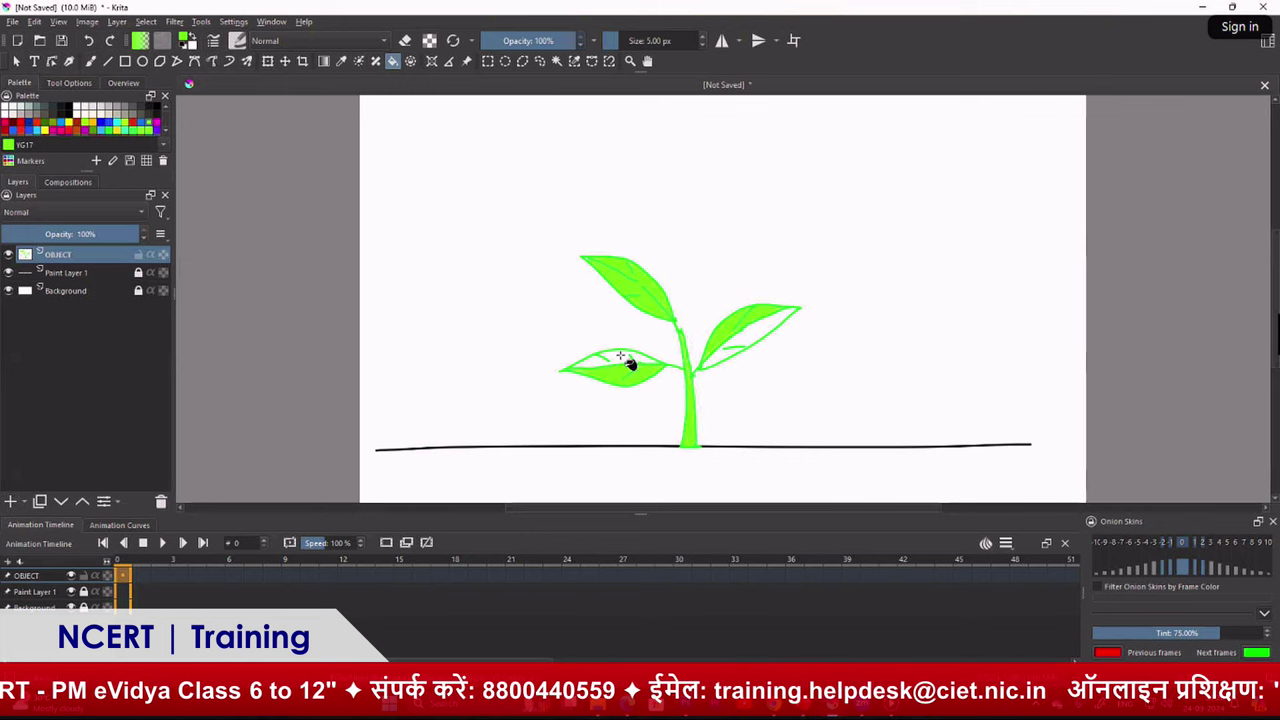
Fill the leftover white patches, lock the OBJECT layer, and add a new layer above it
{"action": "left_click", "coordinate": [615, 358]}
{"action": "left_click", "coordinate": [727, 355]}
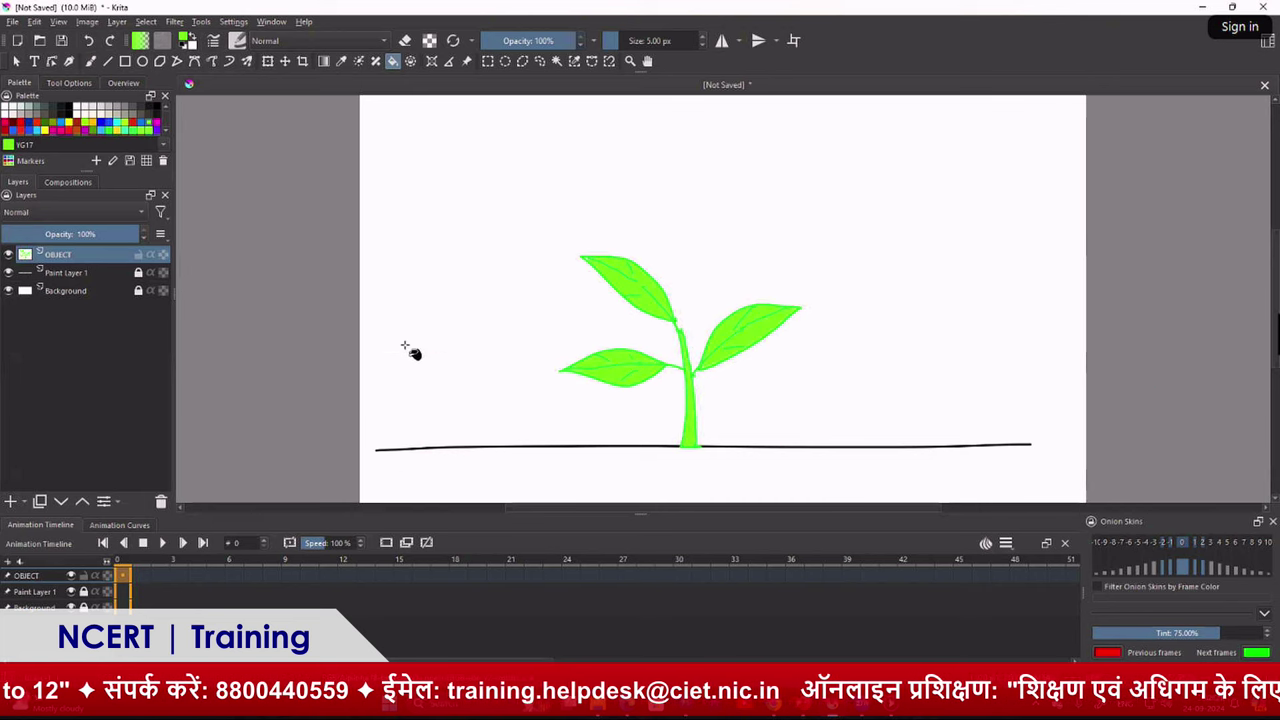
{"action": "left_click", "coordinate": [138, 254]}
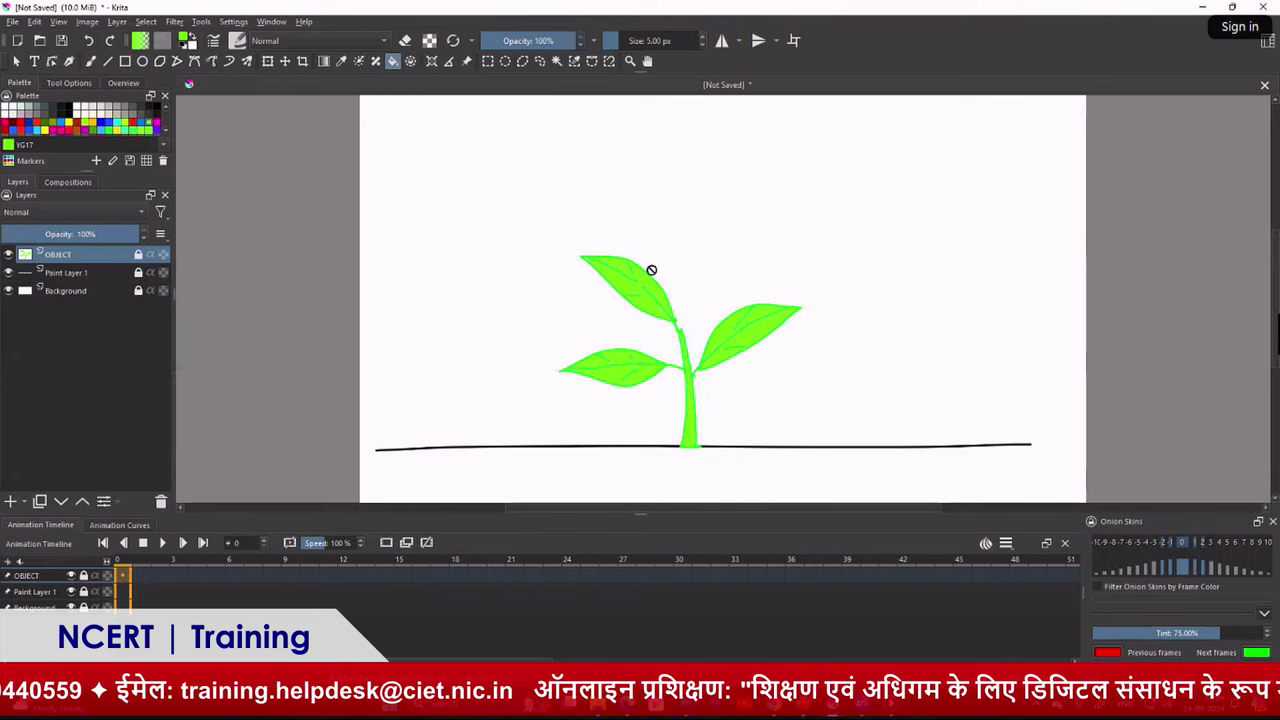
{"action": "left_click", "coordinate": [10, 501]}
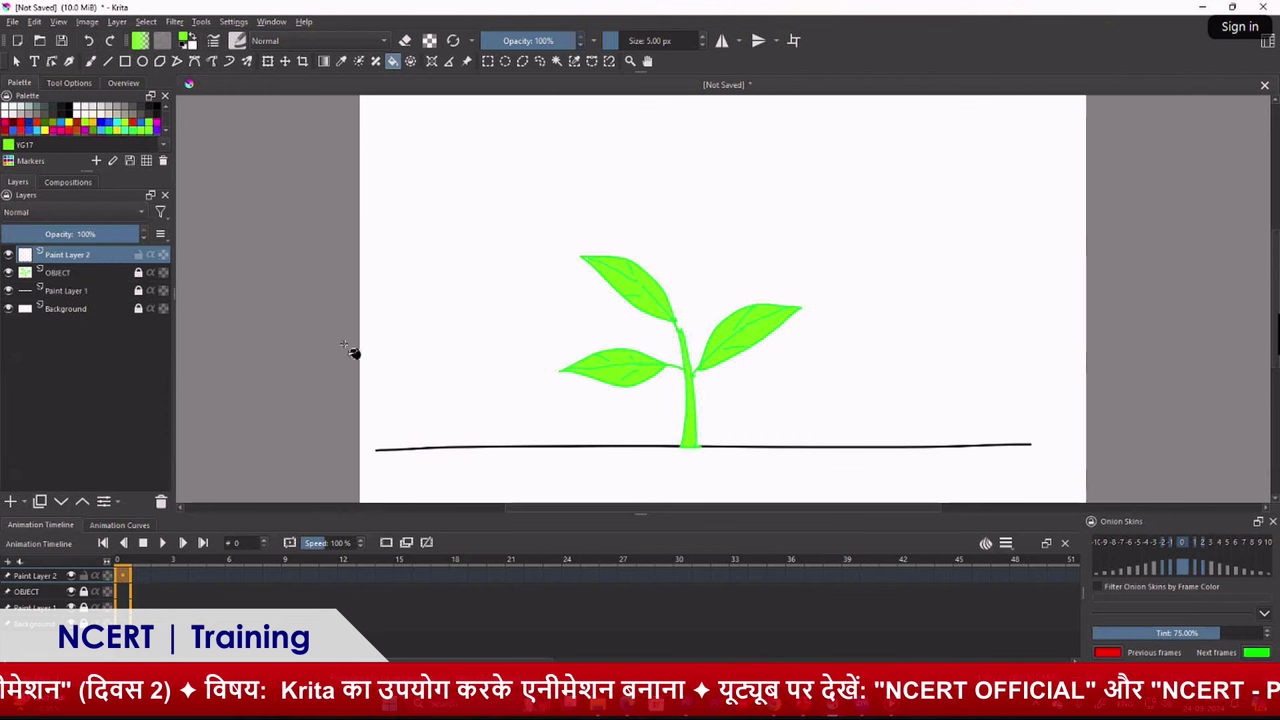
Select the Freehand Brush and toggle Paint Layer 2 and OBJECT visibility off and on
{"action": "left_click", "coordinate": [90, 62]}
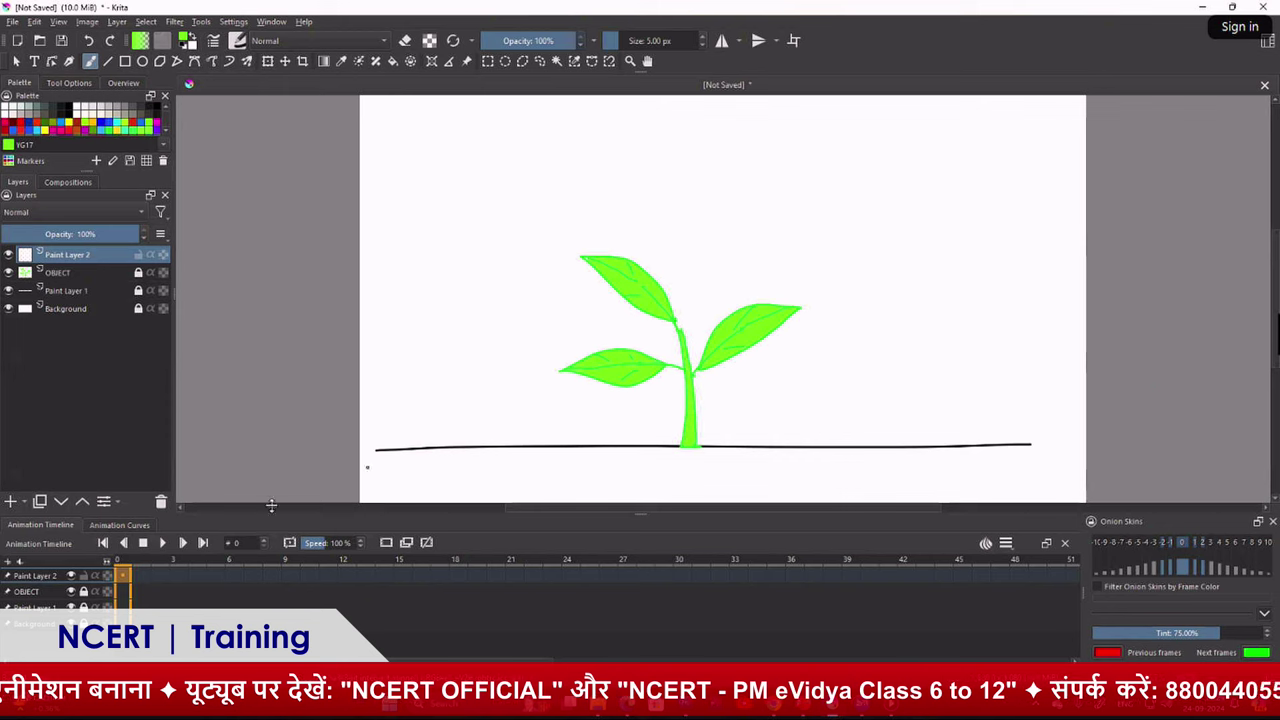
{"action": "left_click", "coordinate": [70, 576]}
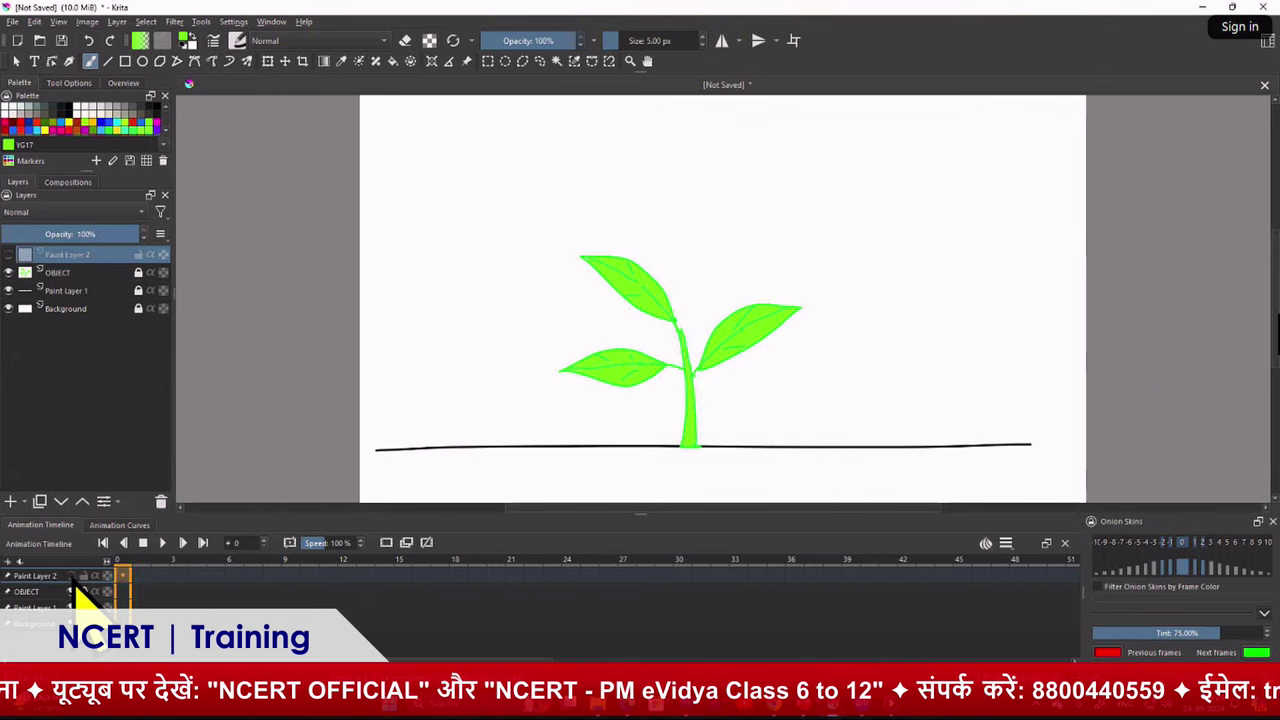
{"action": "left_click", "coordinate": [71, 577]}
{"action": "left_click", "coordinate": [9, 273]}
{"action": "left_click", "coordinate": [9, 273]}
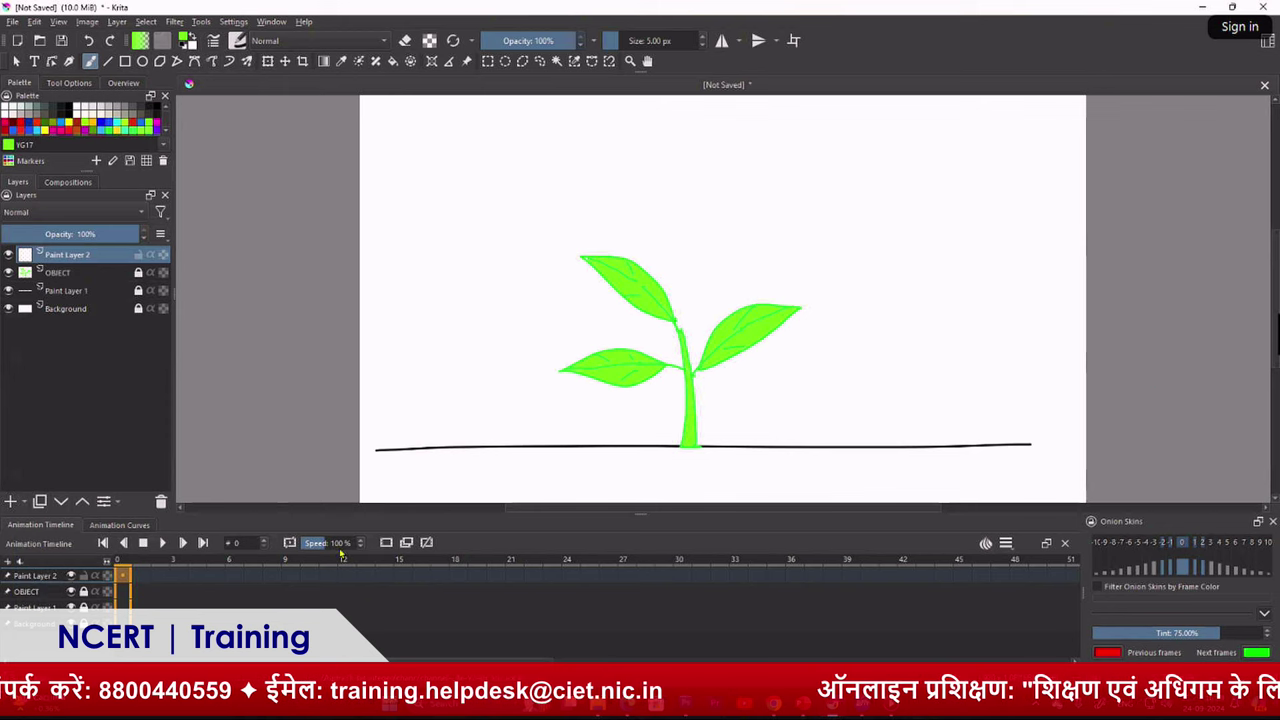
Show more previous-frame onion skins, move Paint Layer 2's keyframe to frame 2, and step forward ten frames
{"action": "left_click", "coordinate": [1160, 548]}
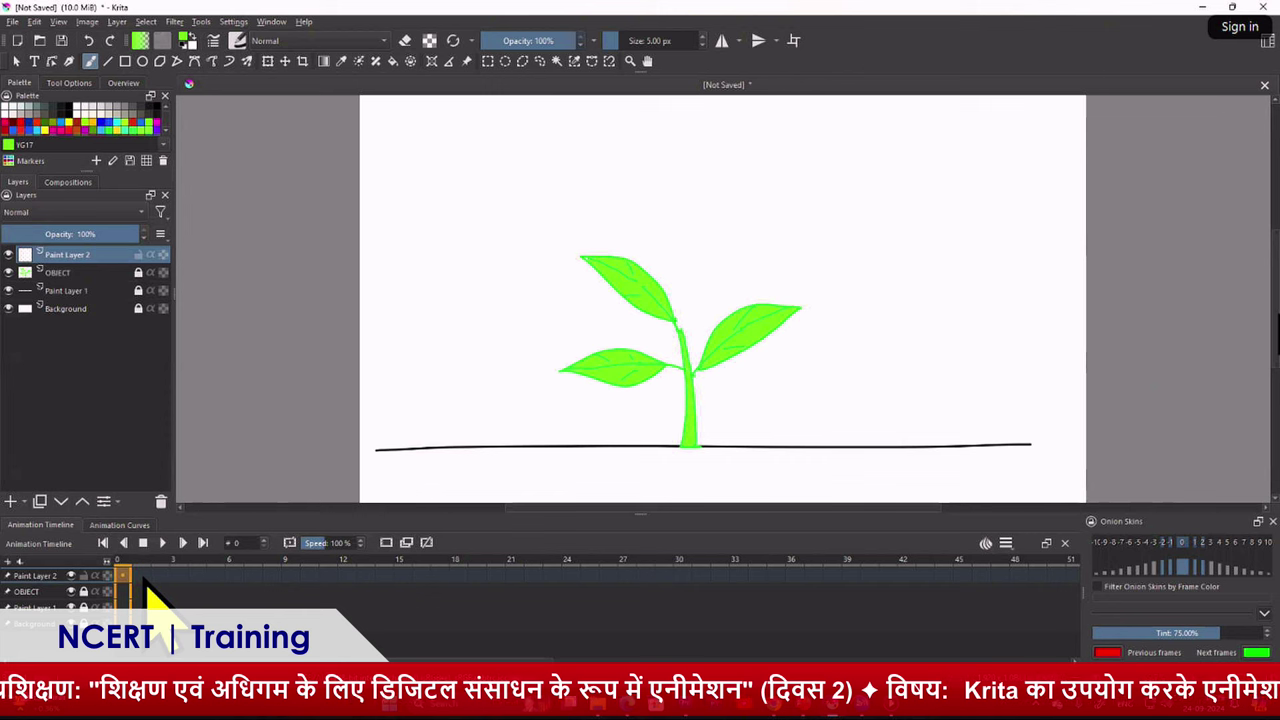
{"action": "left_click_drag", "start_coordinate": [124, 578], "coordinate": [160, 576]}
{"action": "left_click", "coordinate": [203, 543]}
{"action": "left_click", "coordinate": [203, 543]}
{"action": "left_click", "coordinate": [203, 543]}
{"action": "left_click", "coordinate": [203, 543]}
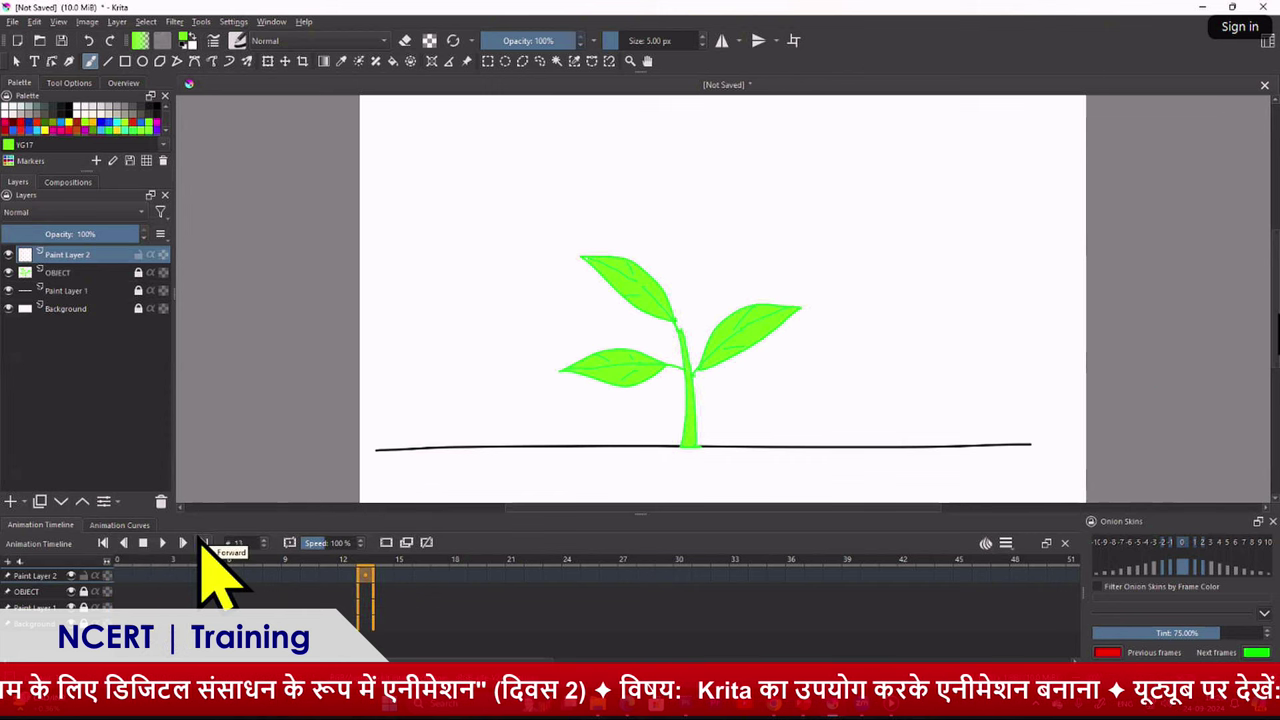
{"action": "left_click", "coordinate": [203, 543]}
{"action": "left_click", "coordinate": [203, 543]}
{"action": "left_click", "coordinate": [203, 543]}
{"action": "left_click", "coordinate": [203, 543]}
{"action": "left_click", "coordinate": [203, 543]}
{"action": "left_click", "coordinate": [203, 543]}
{"action": "left_click", "coordinate": [203, 543]}
{"action": "left_click", "coordinate": [203, 543]}
{"action": "left_click", "coordinate": [203, 543]}
{"action": "left_click", "coordinate": [203, 543]}
{"action": "left_click", "coordinate": [203, 543]}
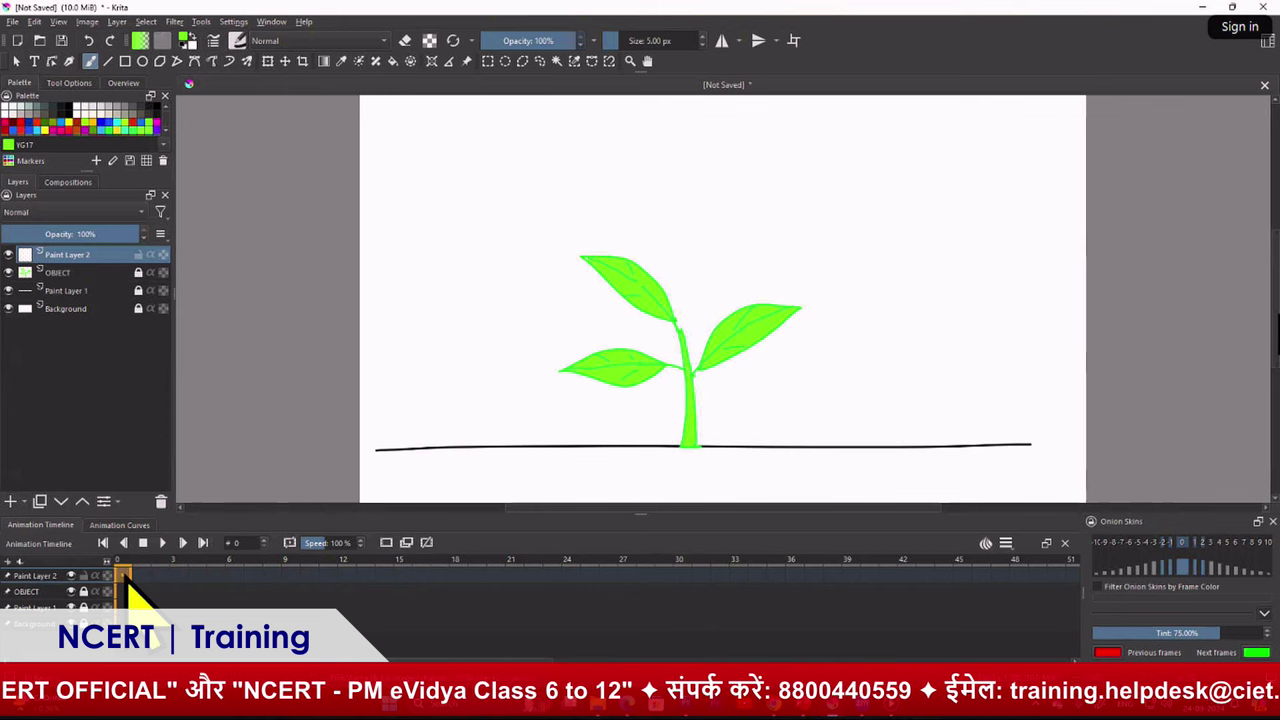
Create a blank keyframe at frame 0 on Paint Layer 2 and select the Move tool
{"action": "right_click", "coordinate": [125, 580]}
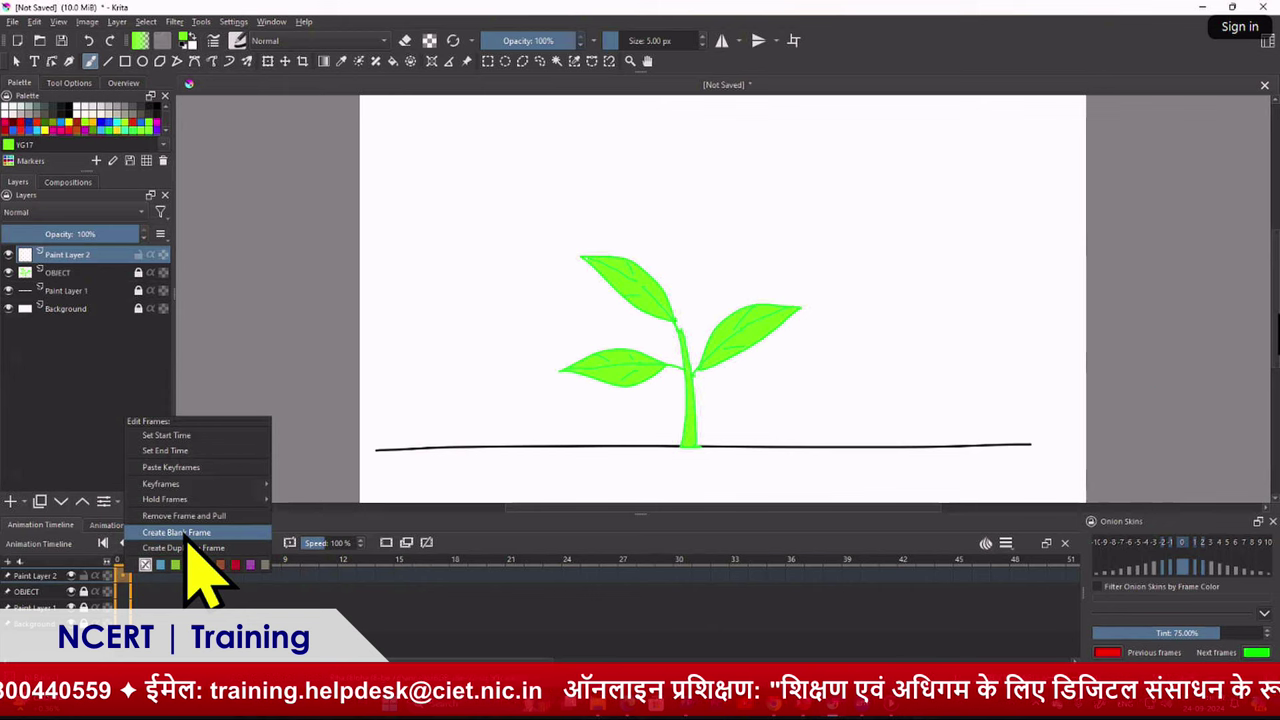
{"action": "left_click", "coordinate": [185, 533]}
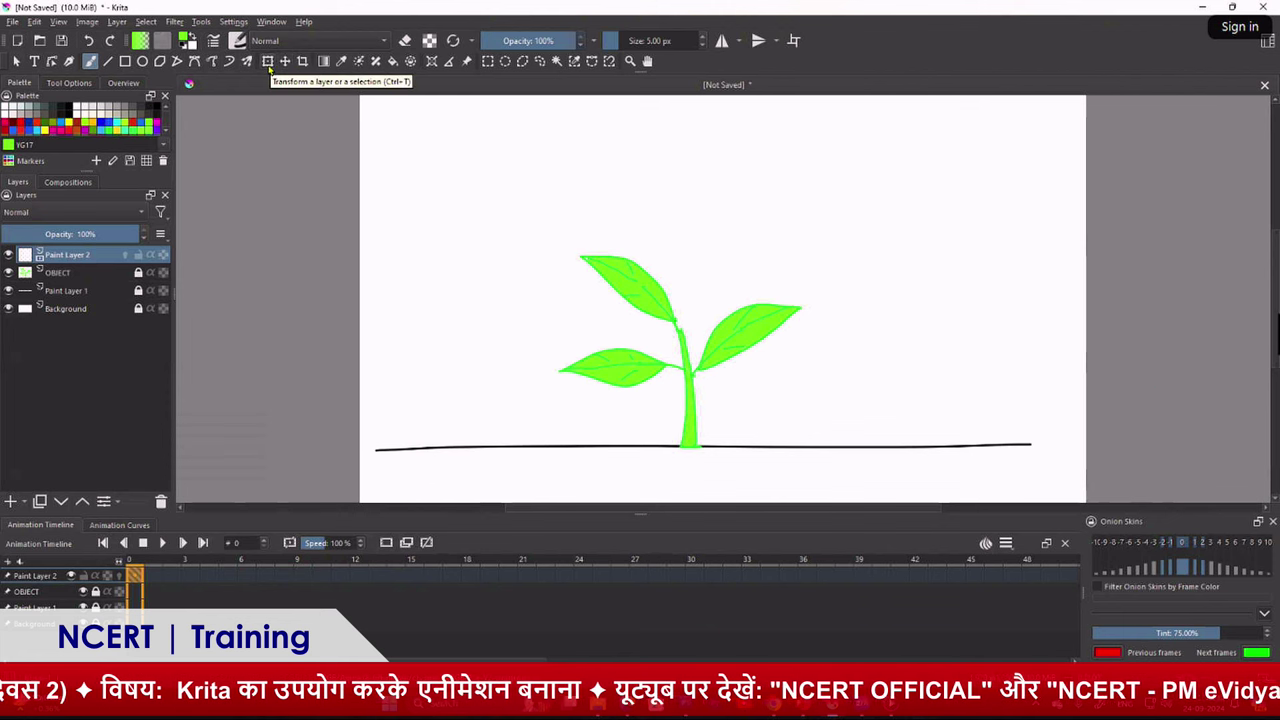
{"action": "left_click", "coordinate": [285, 61]}
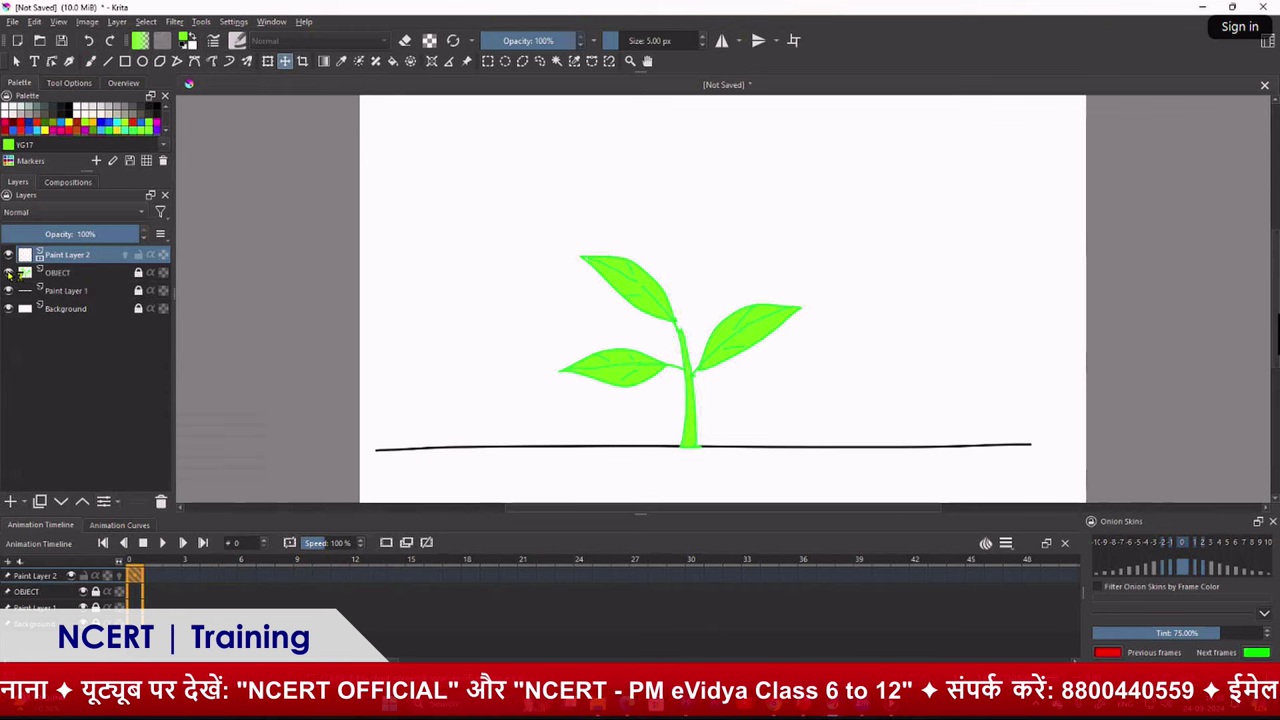
Nudge the plant on the OBJECT layer a few pixels and go to frame 2
{"action": "left_click", "coordinate": [100, 274]}
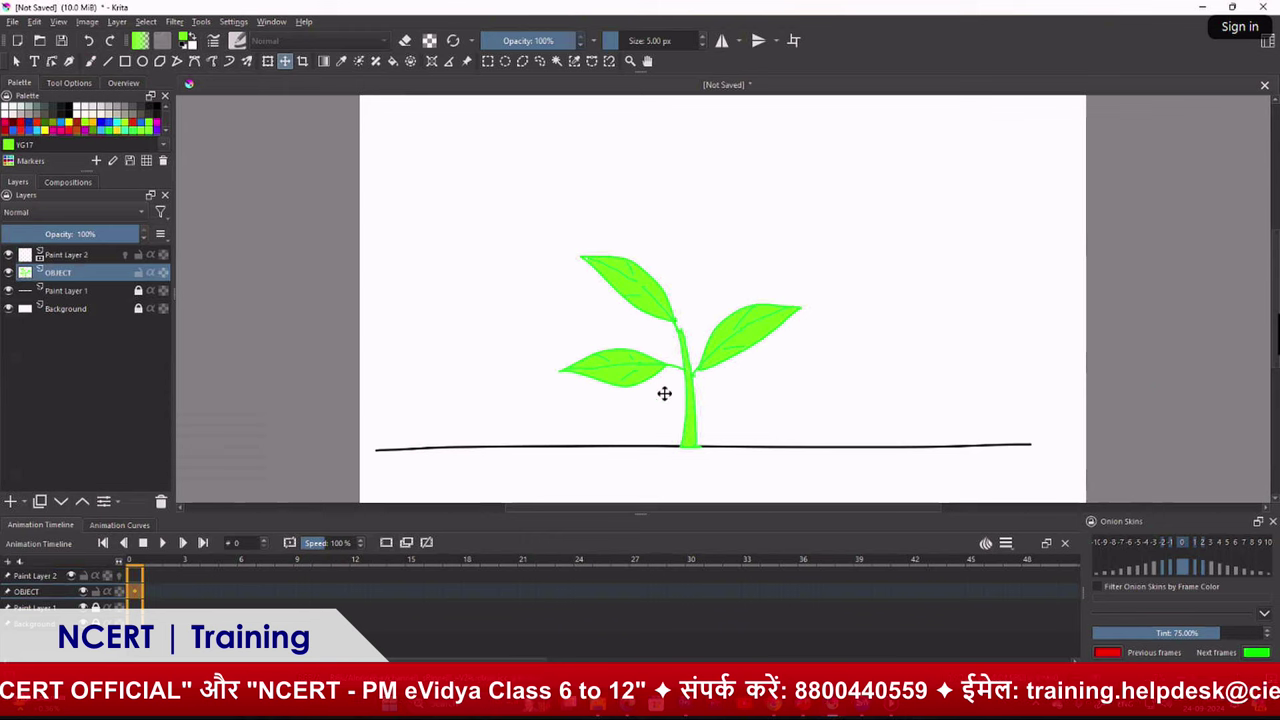
{"action": "mouse_move", "coordinate": [626, 371]}
{"action": "left_mouse_down"}
{"action": "mouse_move", "coordinate": [605, 357]}
{"action": "mouse_move", "coordinate": [632, 371]}
{"action": "left_mouse_up"}
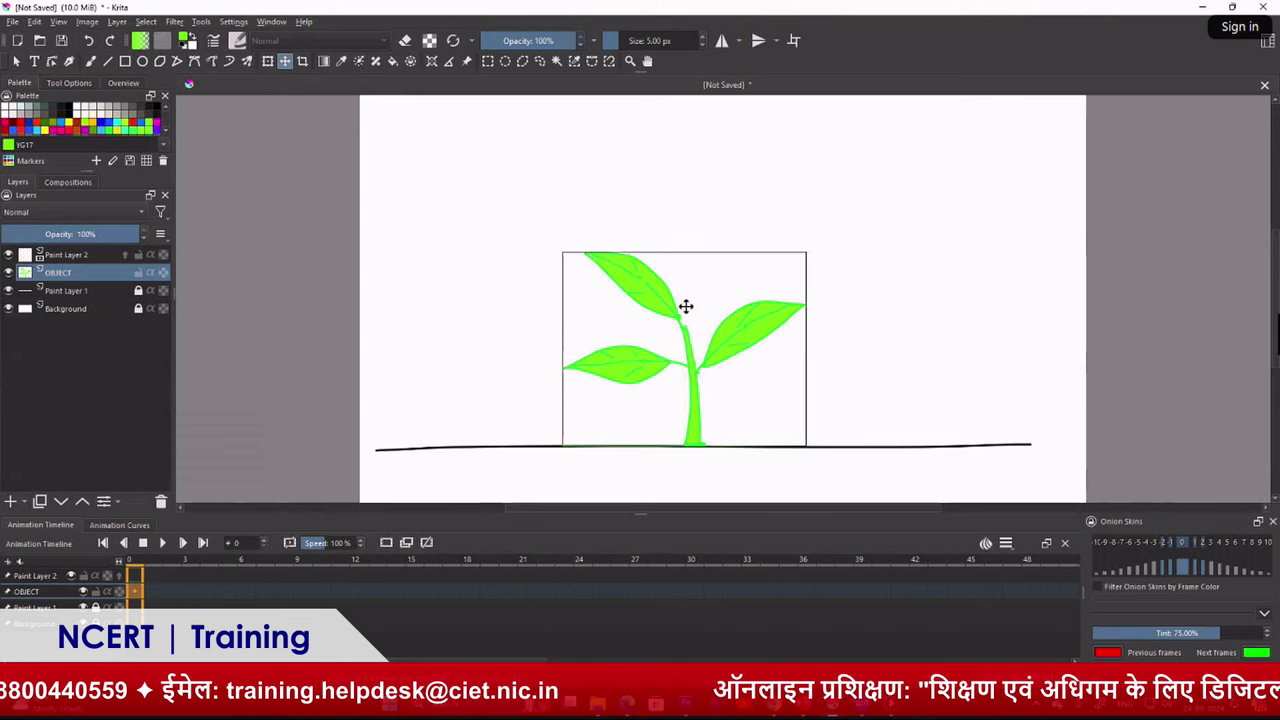
{"action": "left_click", "coordinate": [170, 592]}
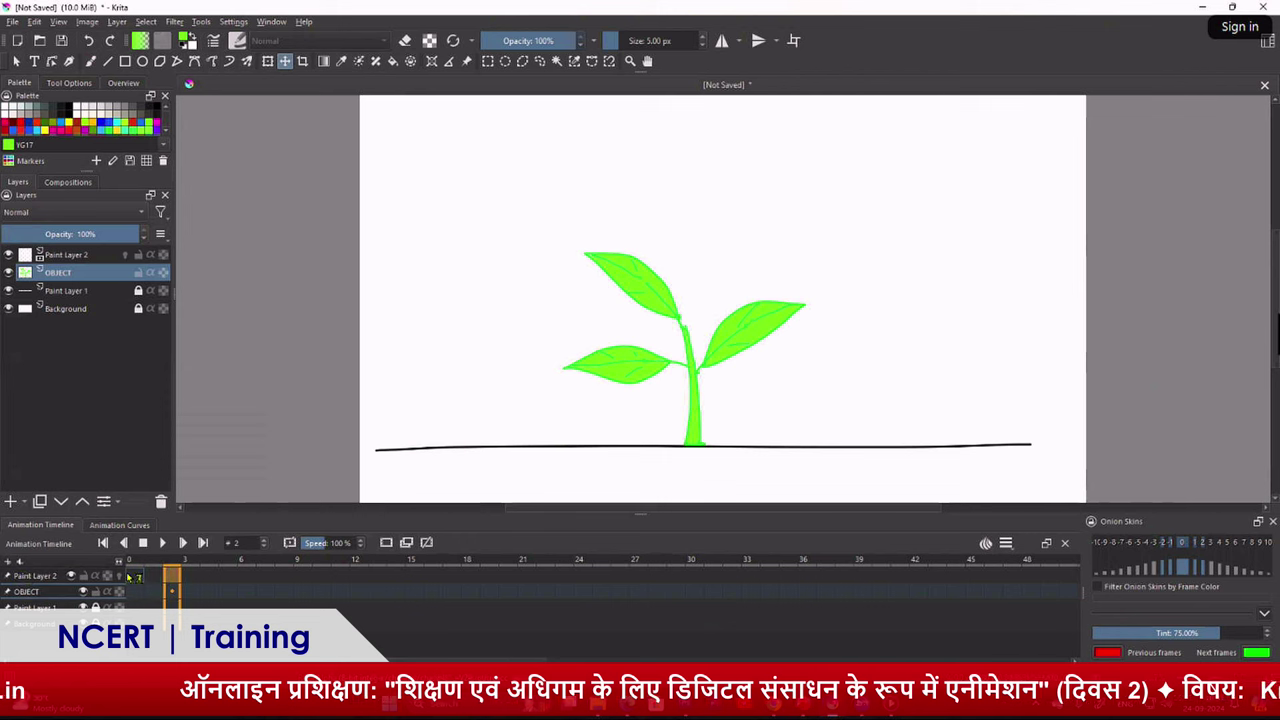
Create a blank keyframe at frame 2 on Paint Layer 2, then switch between Transform and Move tools
{"action": "right_click", "coordinate": [172, 578]}
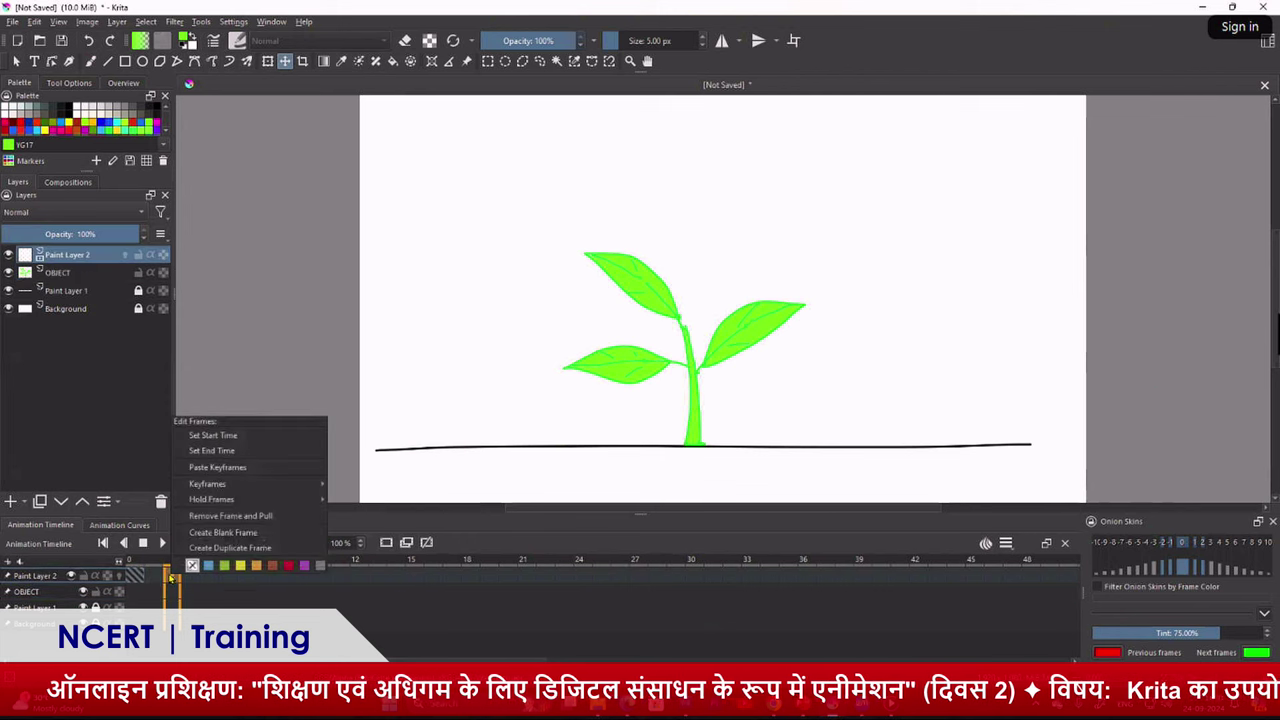
{"action": "left_click", "coordinate": [216, 535]}
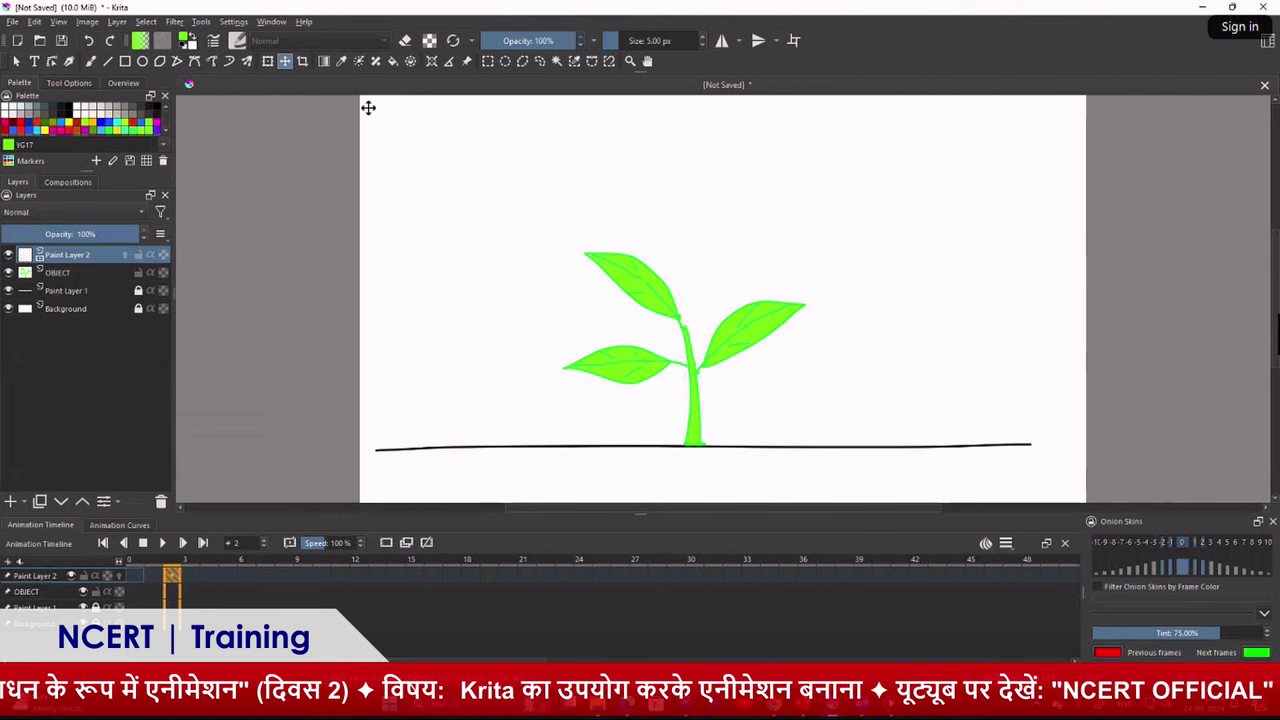
{"action": "left_click", "coordinate": [268, 62]}
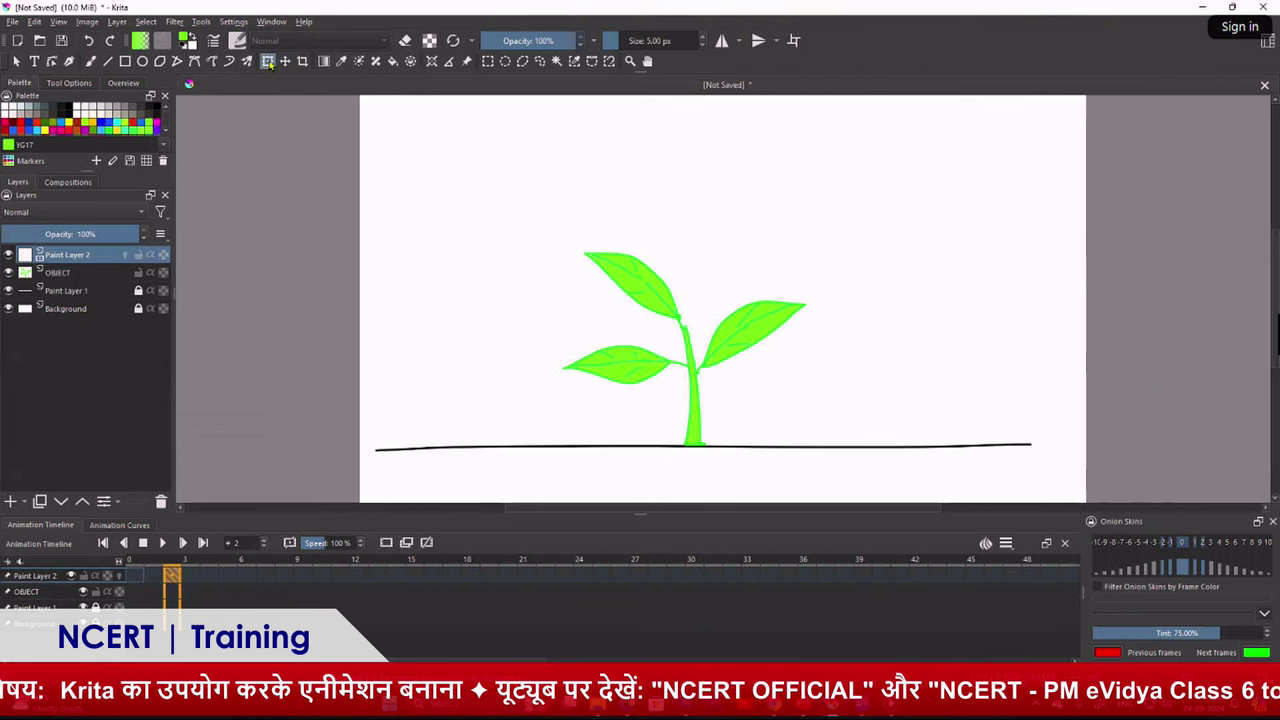
{"action": "left_click", "coordinate": [286, 62]}
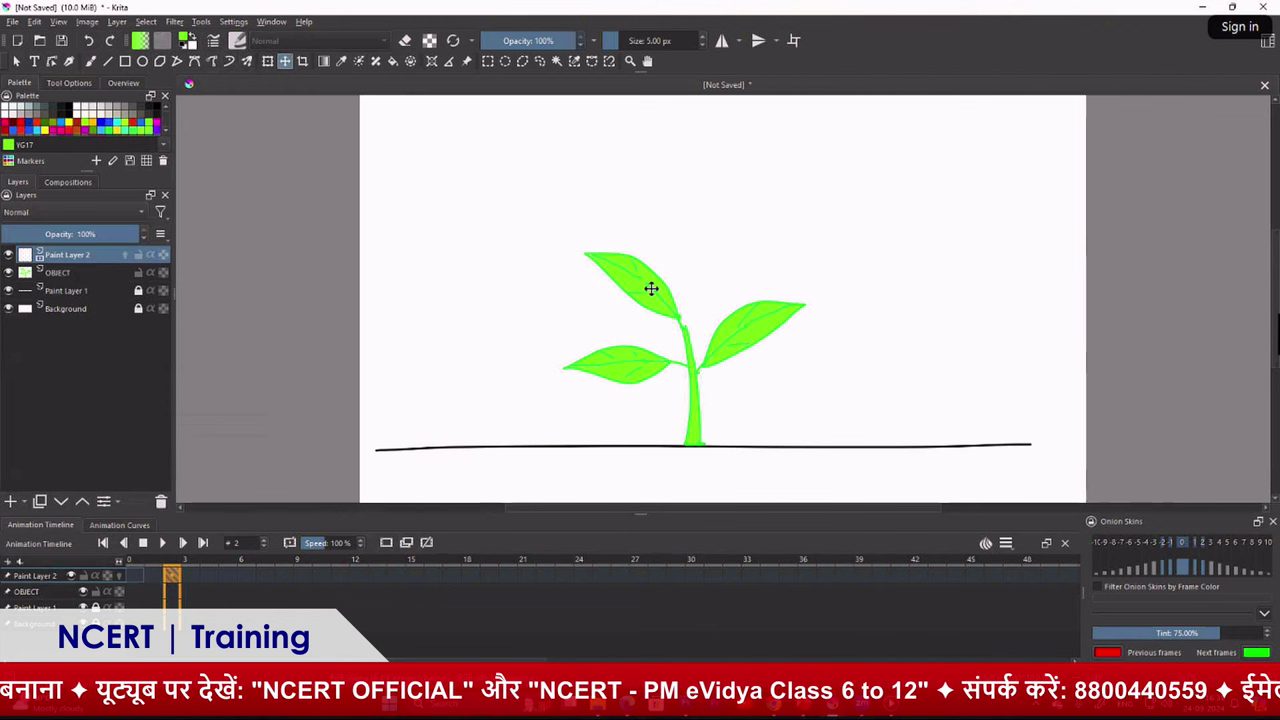
{"action": "left_click", "coordinate": [268, 61]}
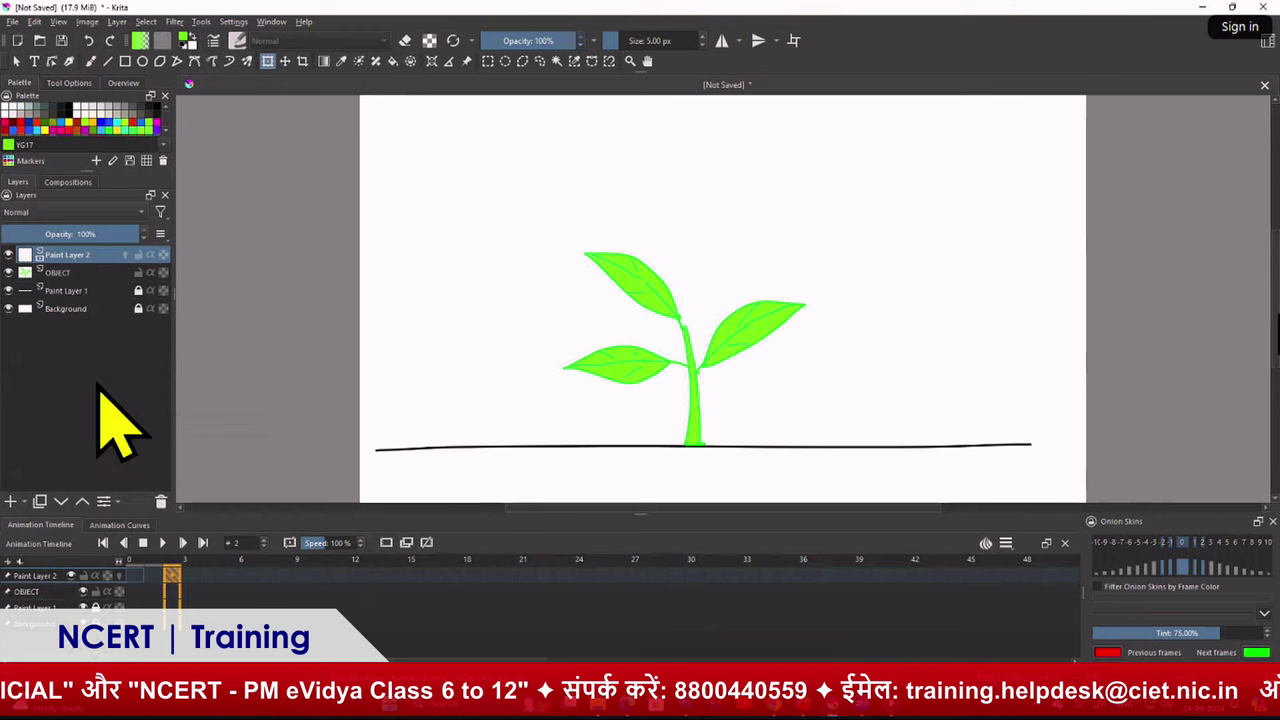
On the OBJECT layer, rotate the plant slightly with the Transform tool and apply it
{"action": "left_click", "coordinate": [58, 592]}
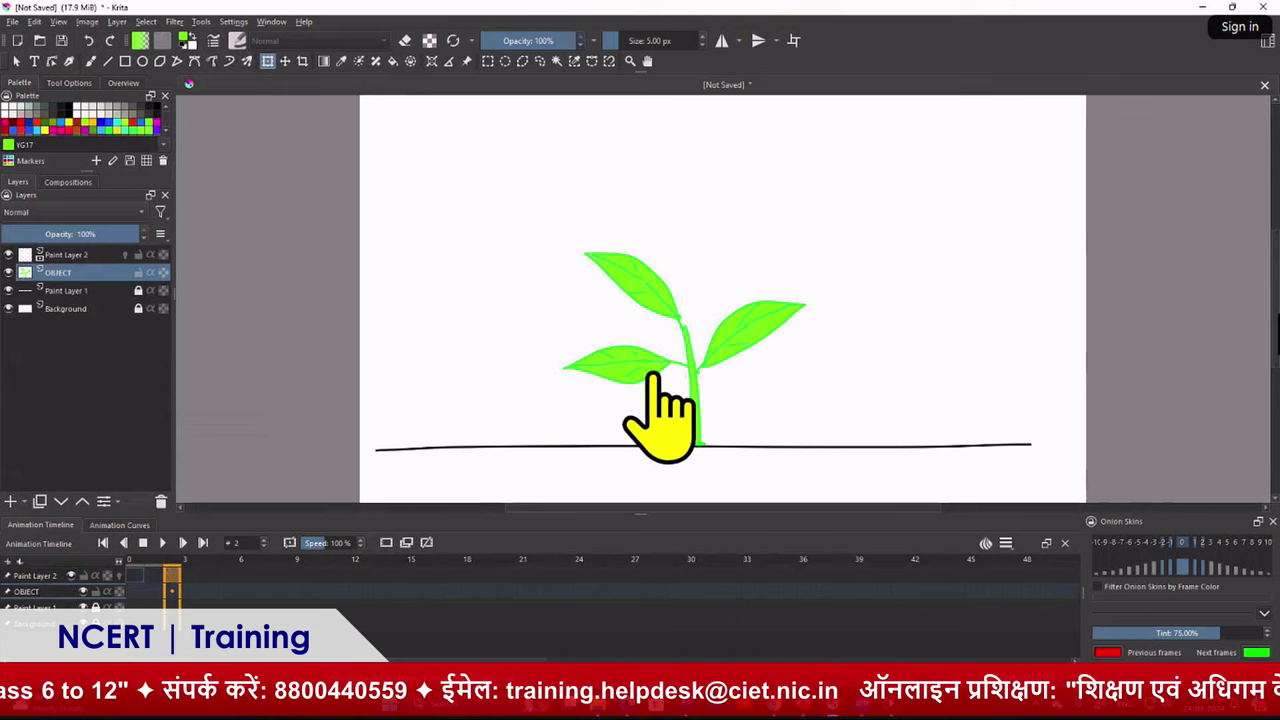
{"action": "left_click", "coordinate": [285, 61]}
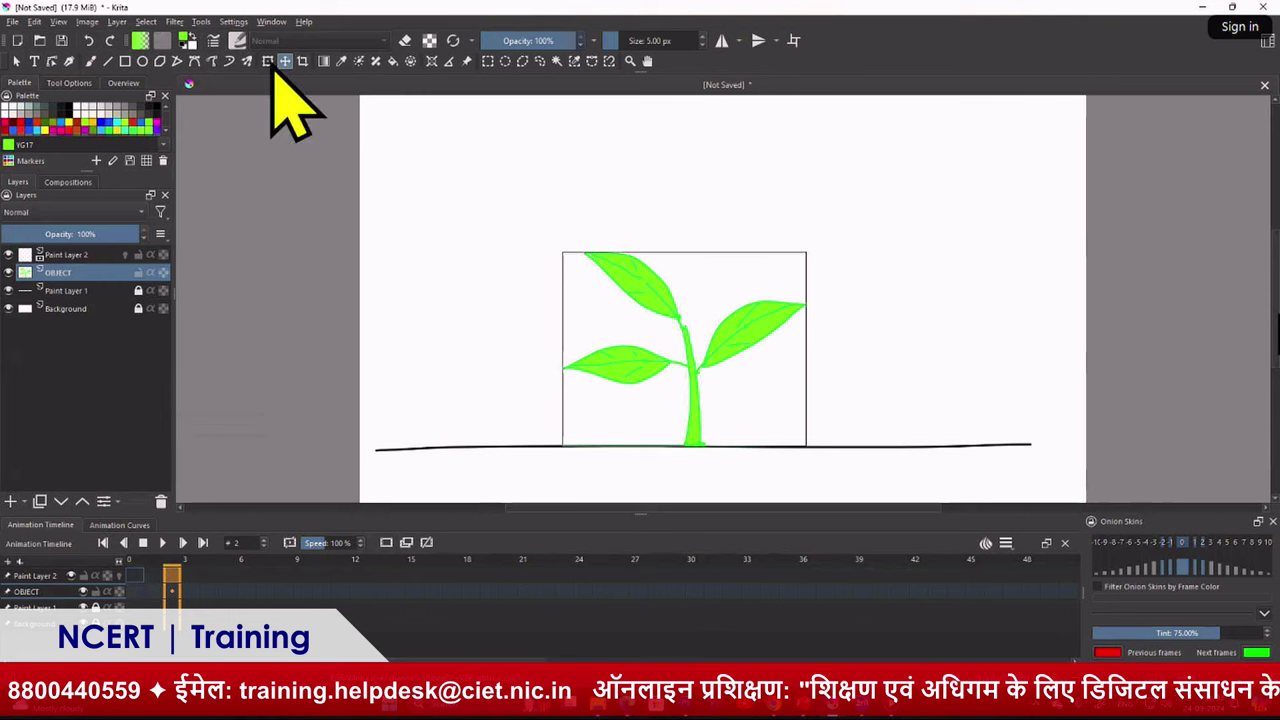
{"action": "left_click", "coordinate": [267, 61]}
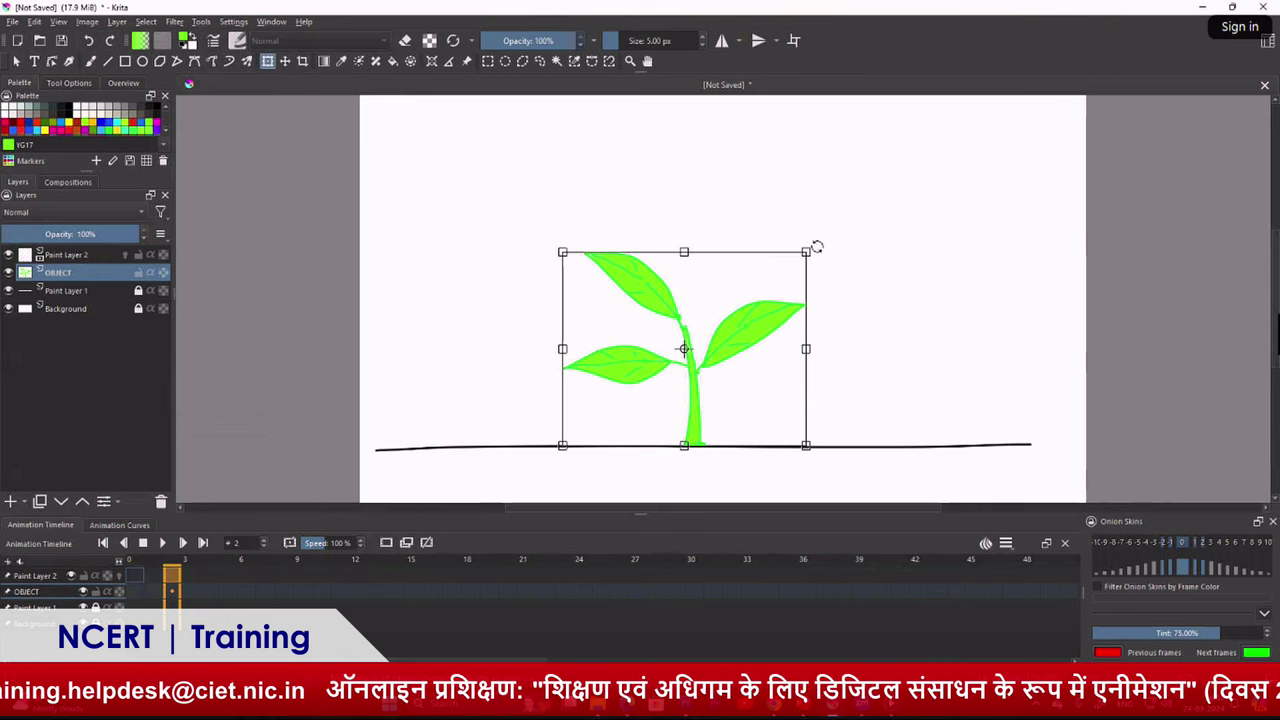
{"action": "left_click_drag", "start_coordinate": [819, 244], "coordinate": [814, 230]}
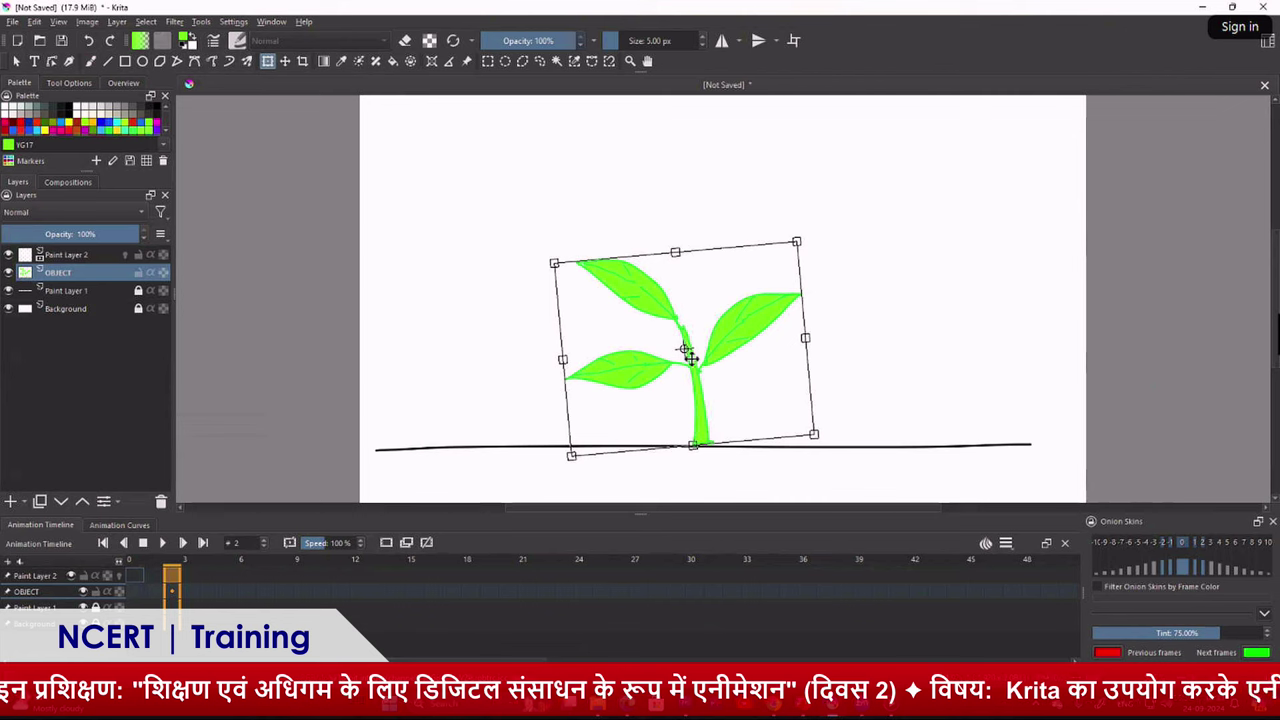
{"action": "key", "text": "Return"}
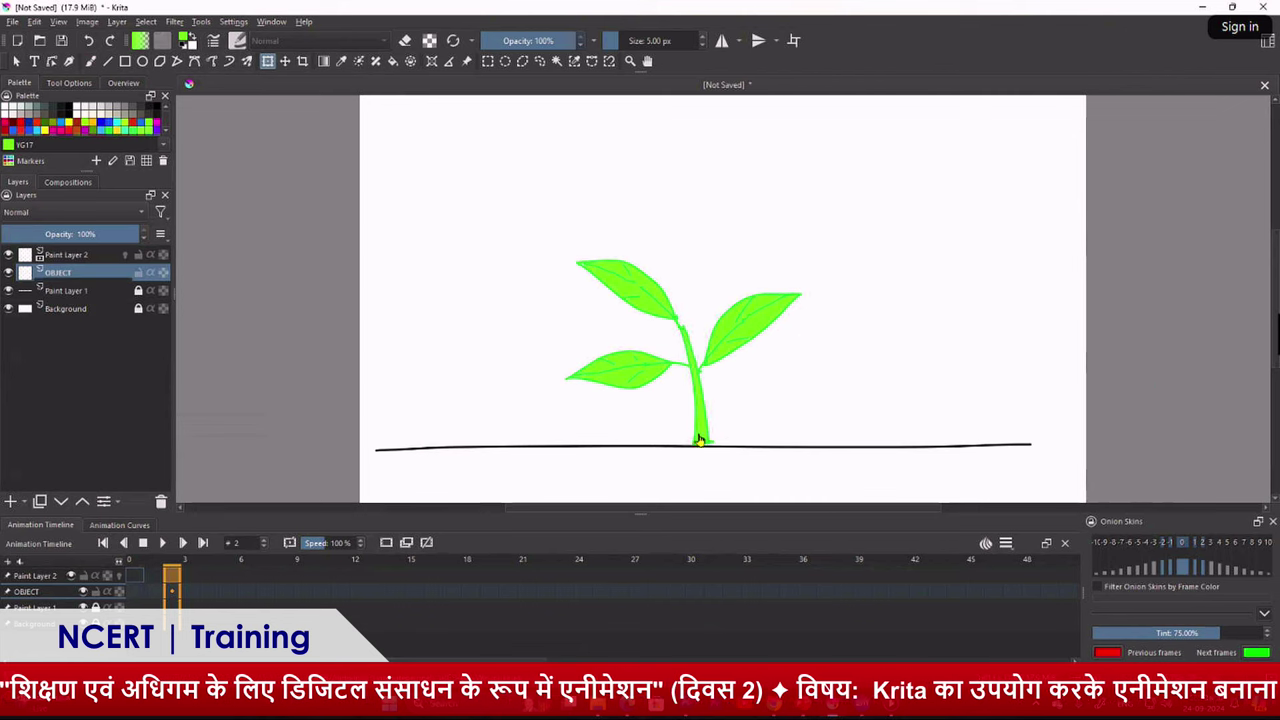
Re-rotate the plant so it leans slightly right at frame 2, then apply the tilt
{"action": "left_click", "coordinate": [701, 444]}
{"action": "left_click_drag", "start_coordinate": [854, 441], "coordinate": [830, 467]}
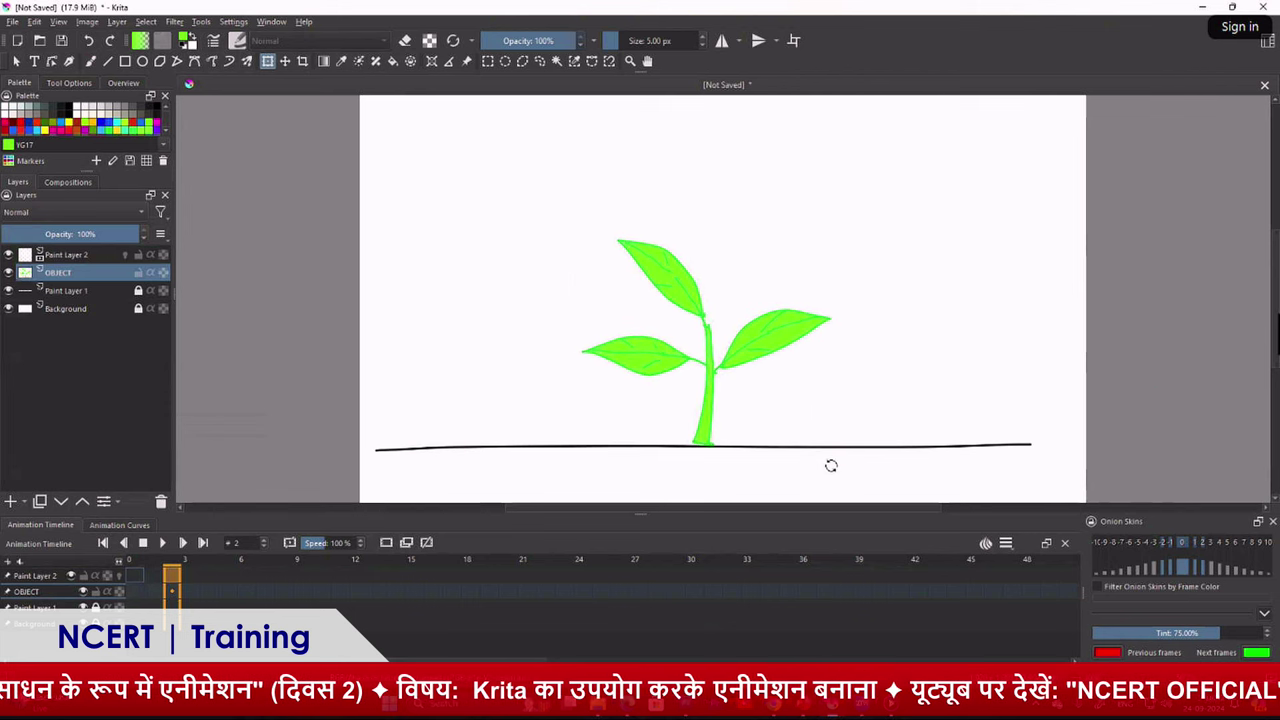
{"action": "left_click_drag", "start_coordinate": [830, 467], "coordinate": [829, 464]}
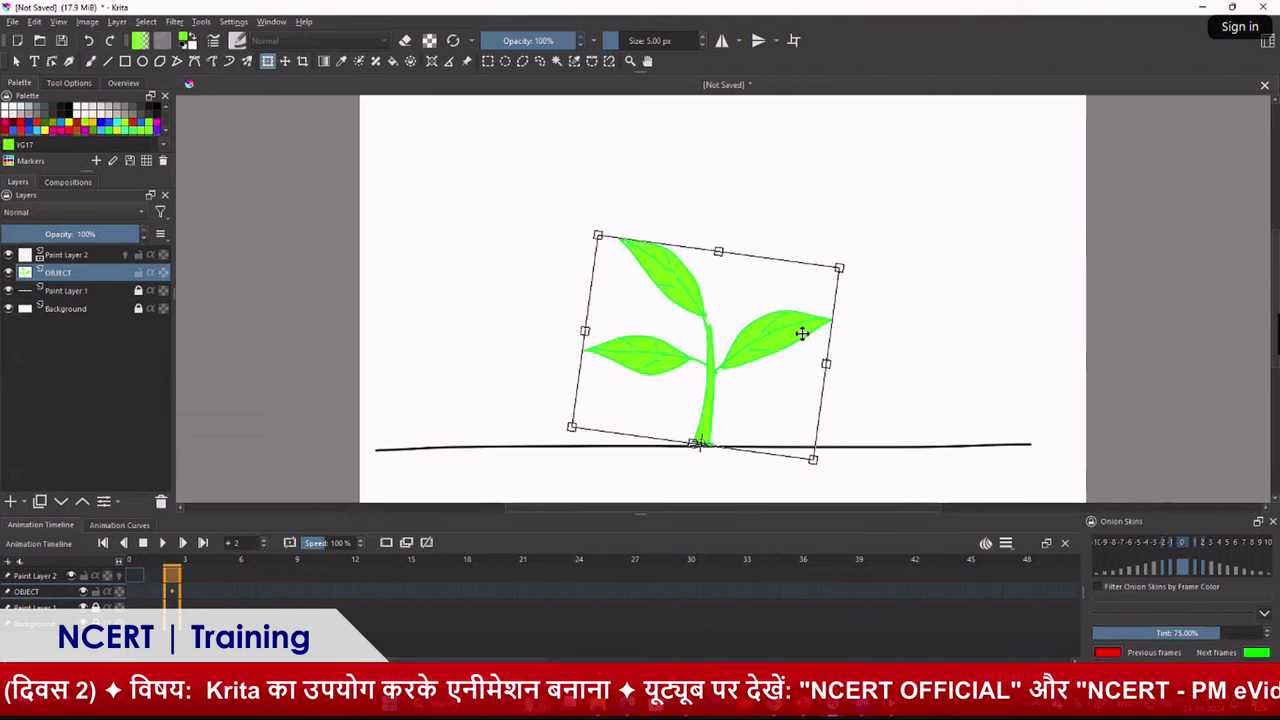
{"action": "key", "text": "Return"}
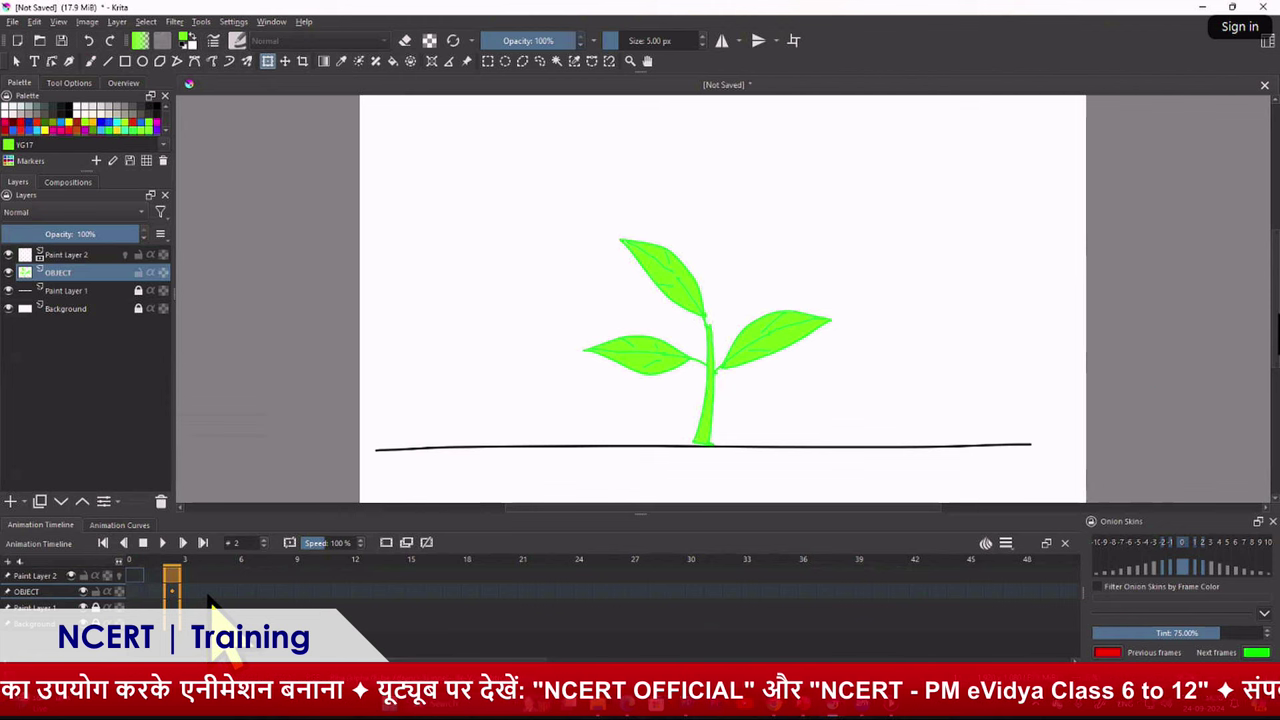
Create a blank frame at frame 4 on the OBJECT row, then return to the frame-2 plant
{"action": "left_click", "coordinate": [208, 592]}
{"action": "right_click", "coordinate": [210, 592]}
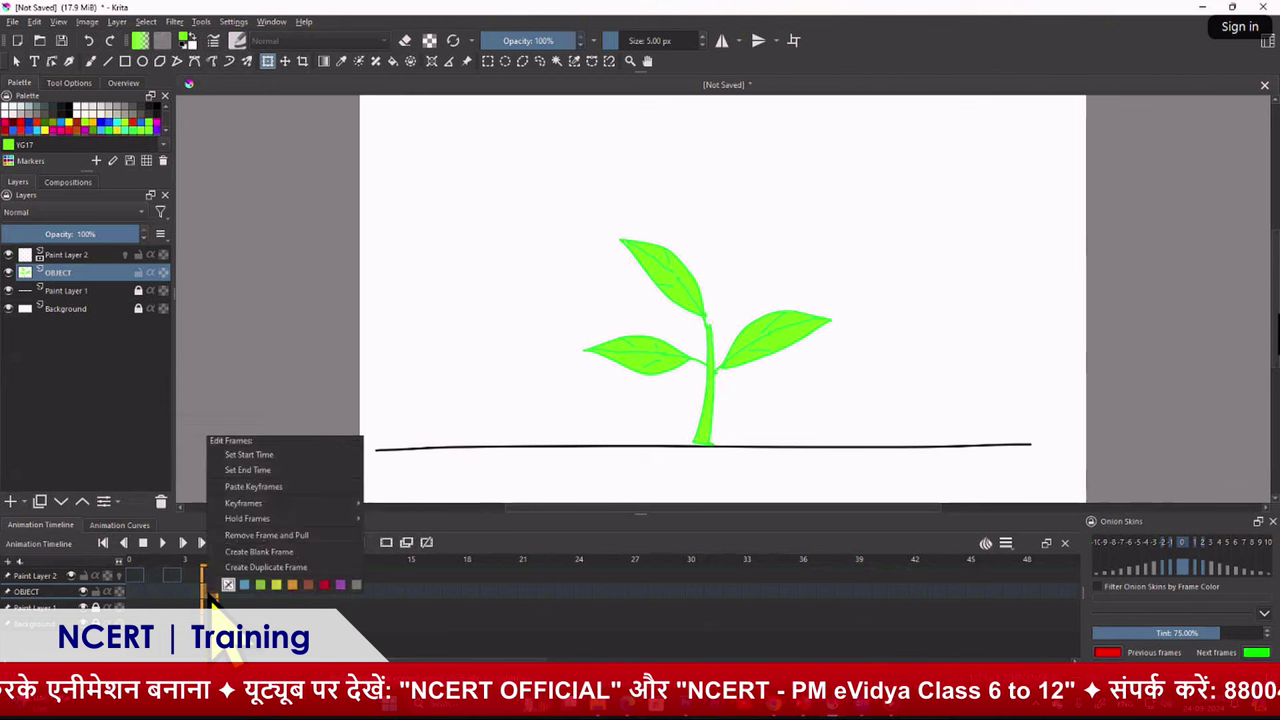
{"action": "left_click", "coordinate": [260, 552]}
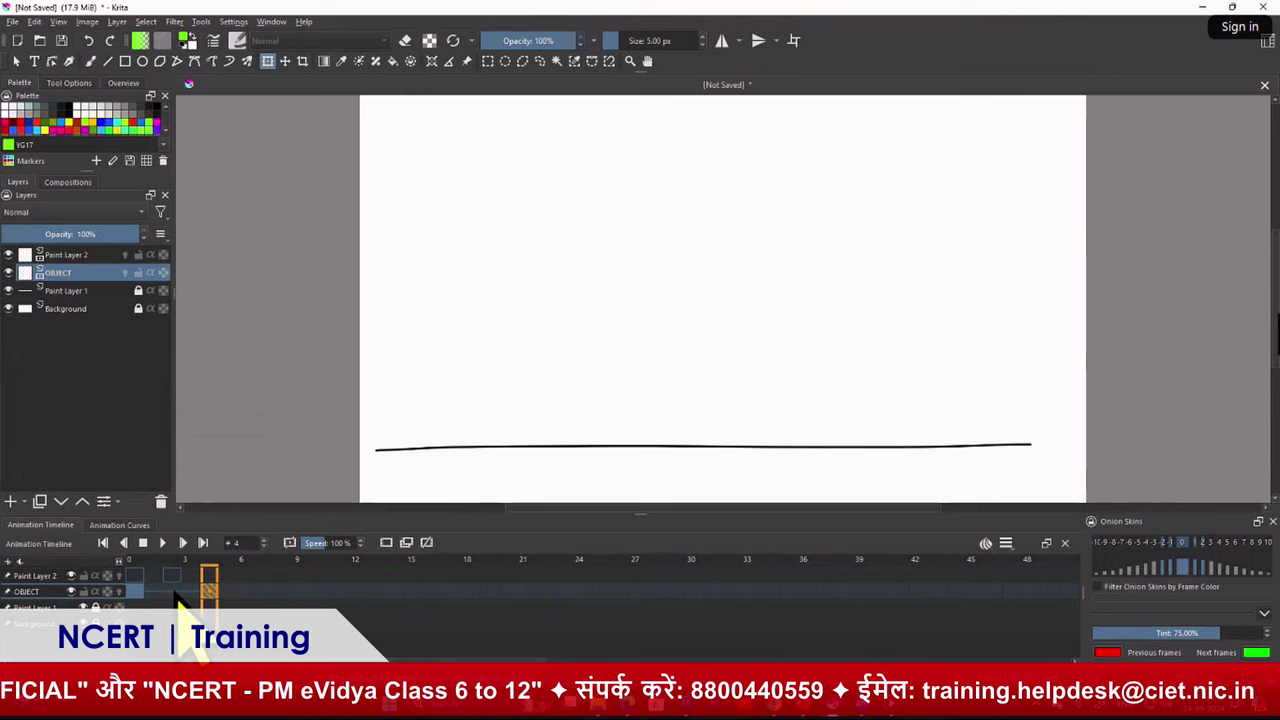
{"action": "left_click", "coordinate": [172, 591]}
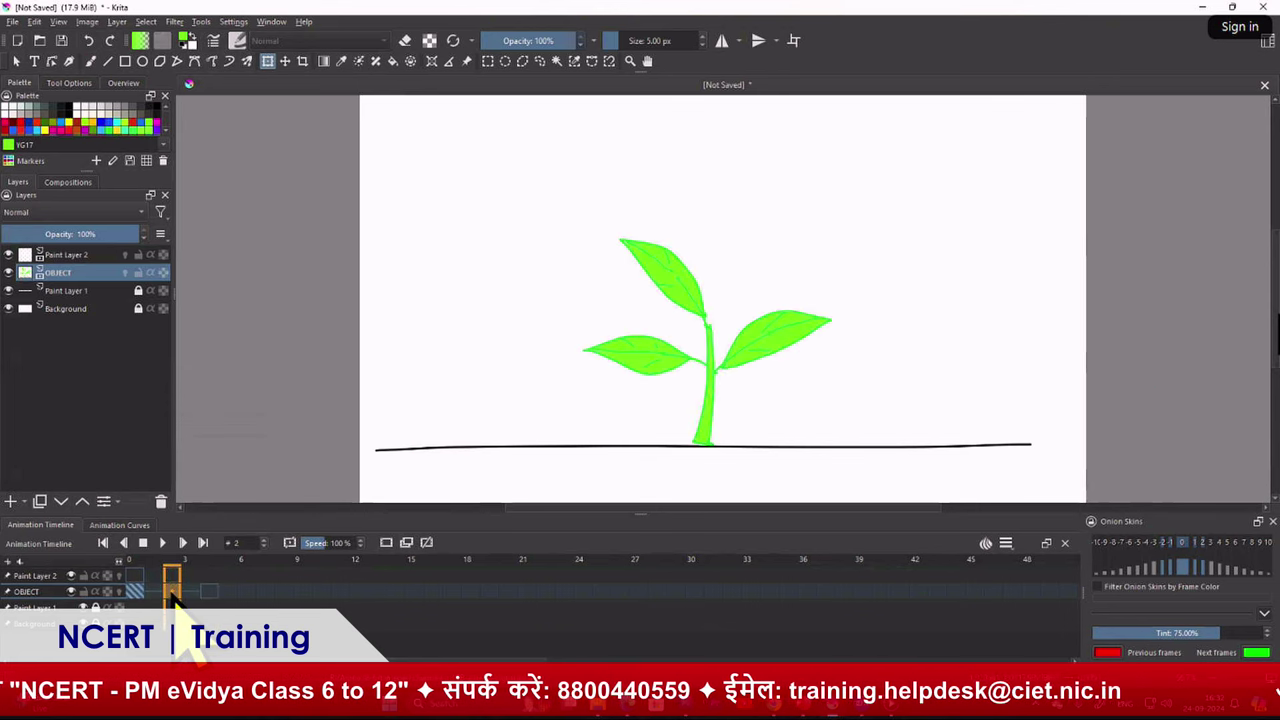
{"action": "right_click", "coordinate": [172, 594]}
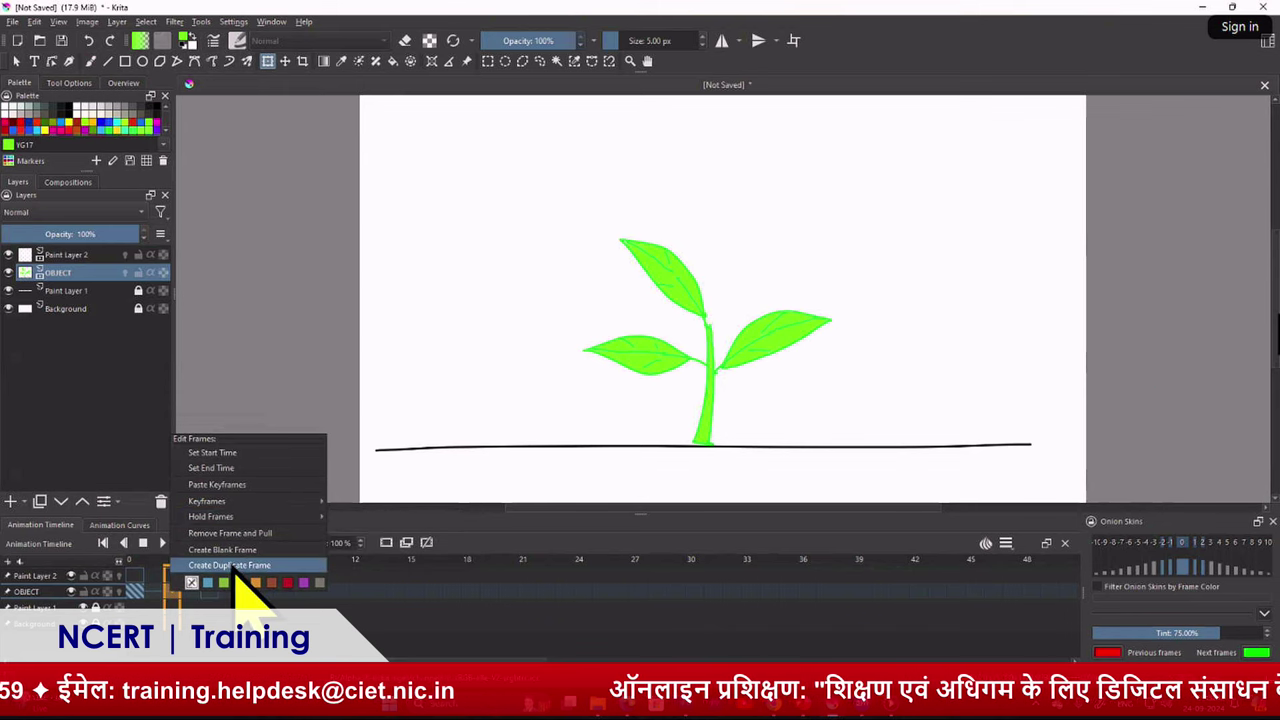
Copy the frame-0 keyframe and create a new keyframe at frame 4 on Paint Layer 2
{"action": "right_click", "coordinate": [176, 597]}
{"action": "mouse_move", "coordinate": [207, 499]}
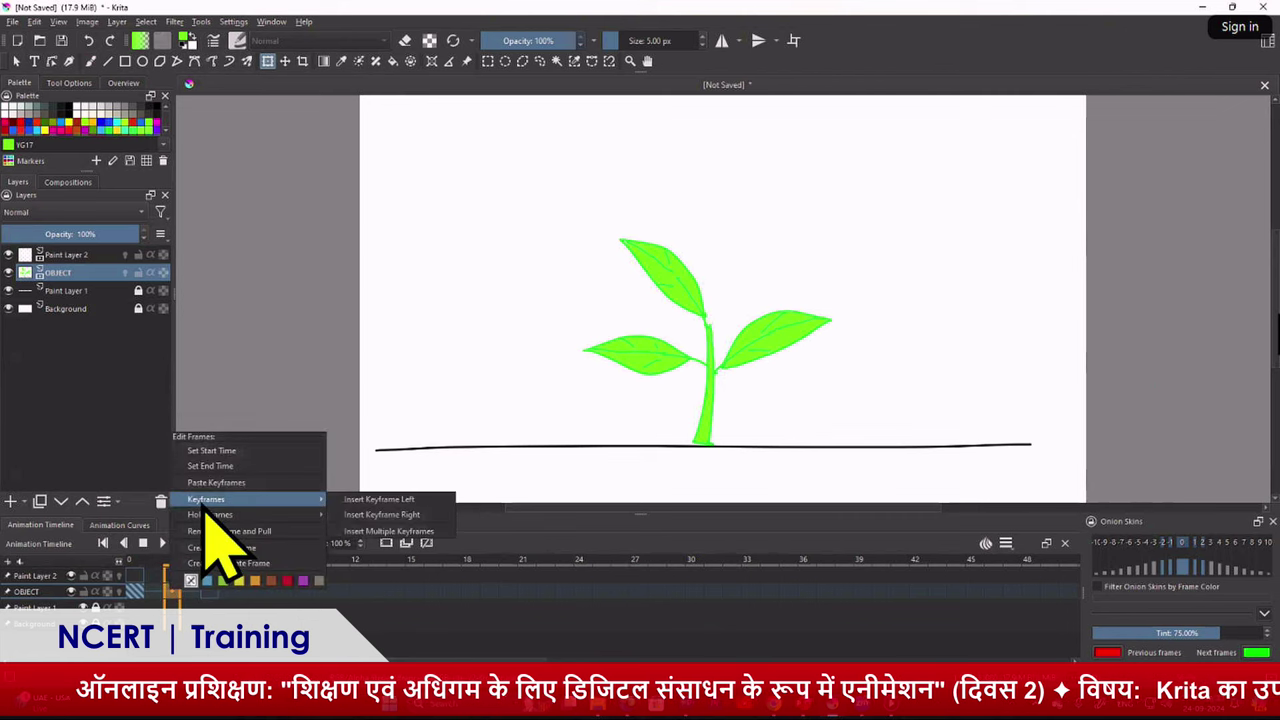
{"action": "left_click", "coordinate": [140, 593]}
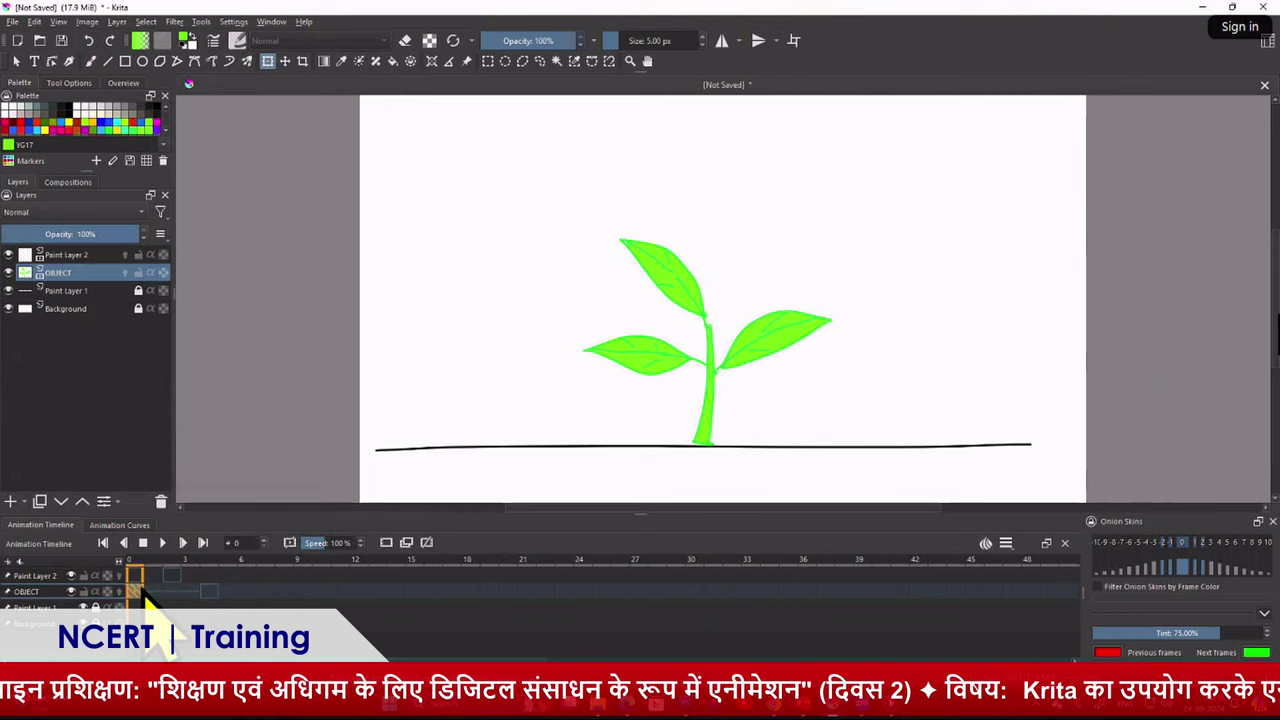
{"action": "right_click", "coordinate": [140, 578]}
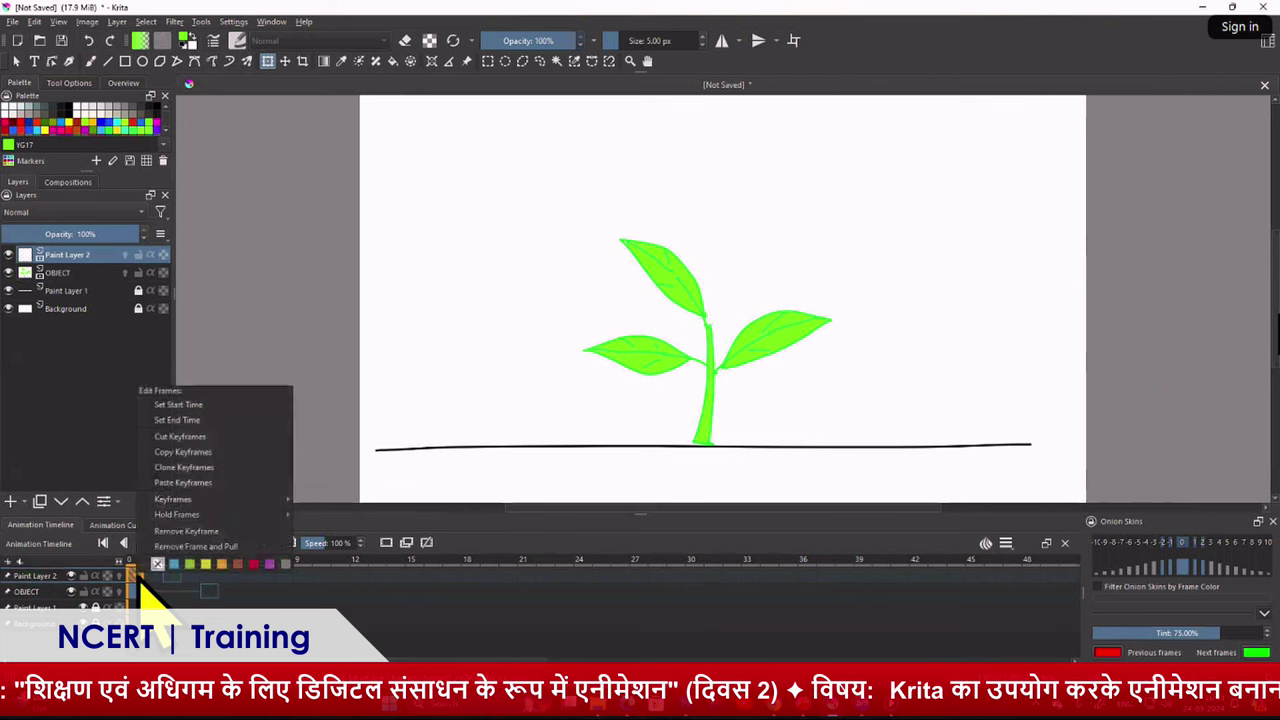
{"action": "left_click", "coordinate": [182, 458]}
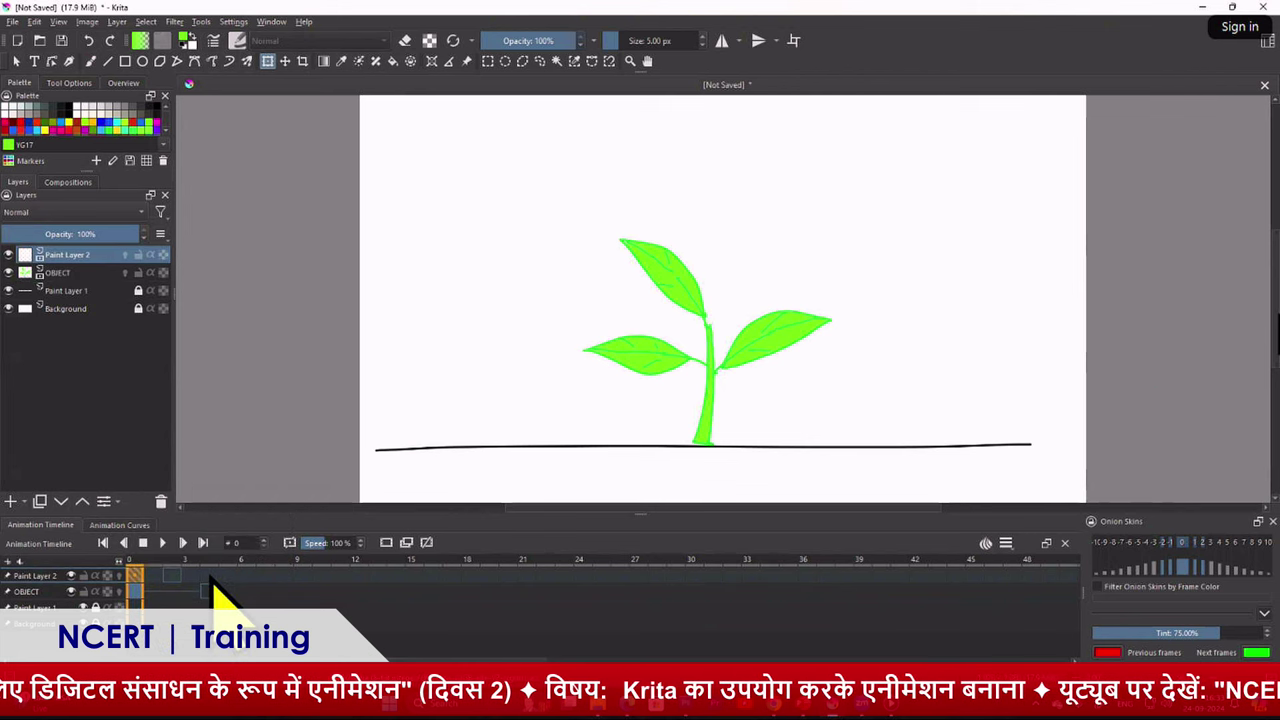
{"action": "left_click", "coordinate": [210, 577]}
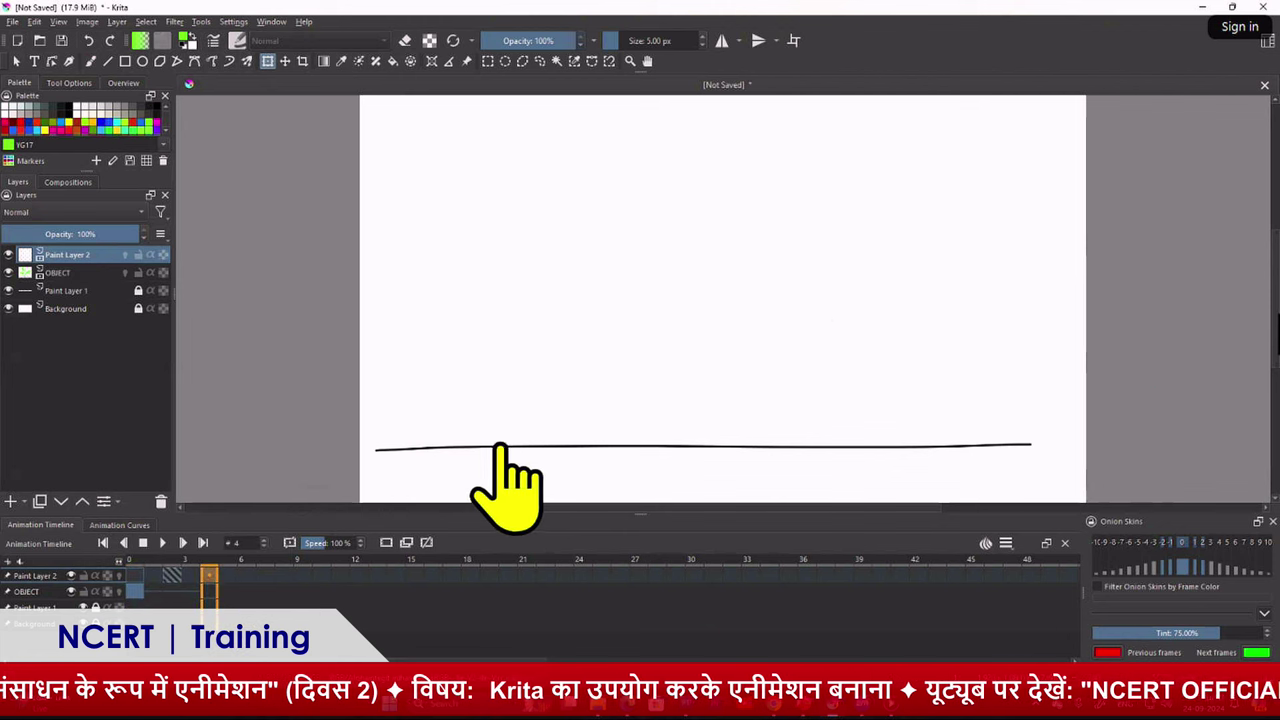
{"action": "right_click", "coordinate": [208, 582]}
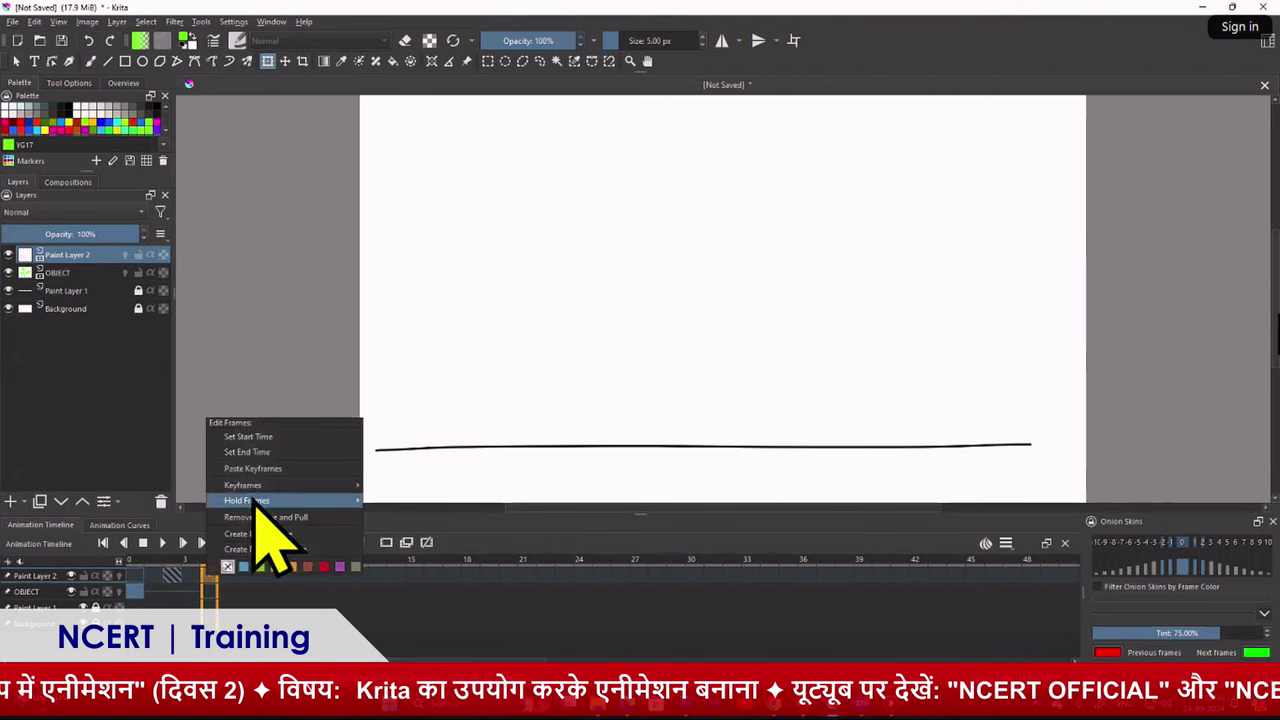
{"action": "left_click", "coordinate": [255, 466]}
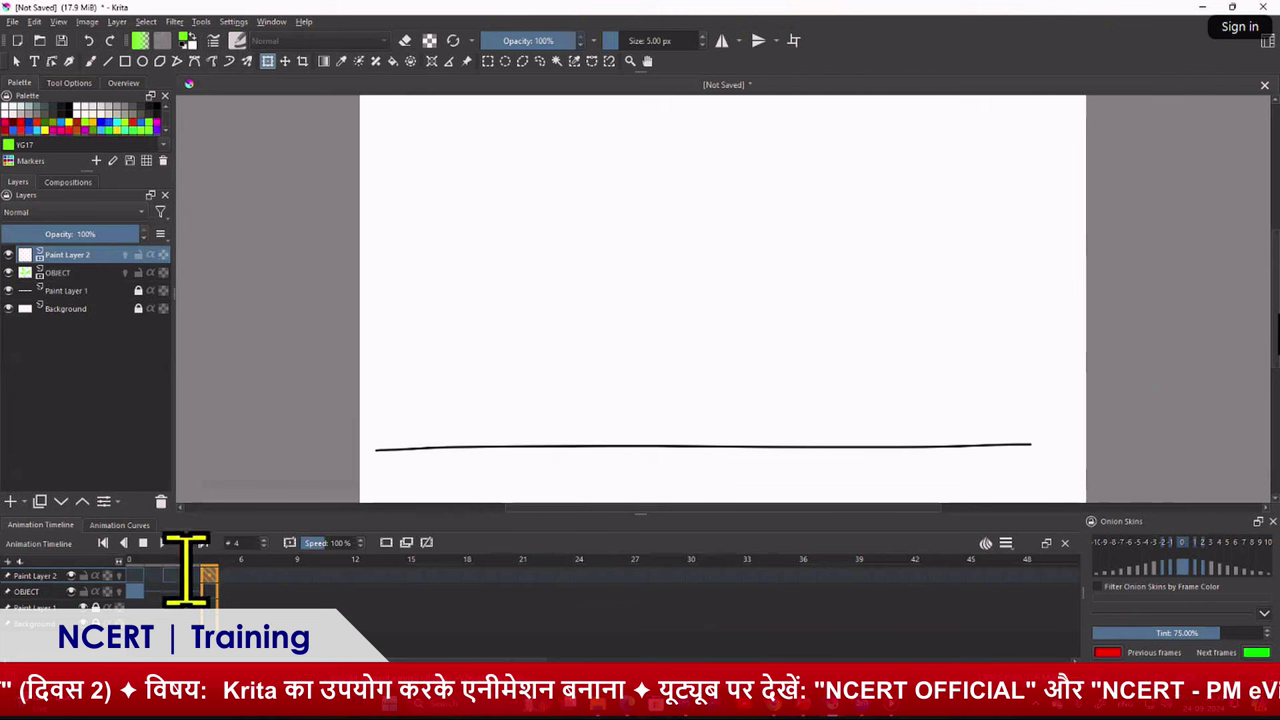
Paste the frame-0 plant keyframe onto frame 2, then select the OBJECT layer with the Move tool
{"action": "left_click", "coordinate": [138, 577]}
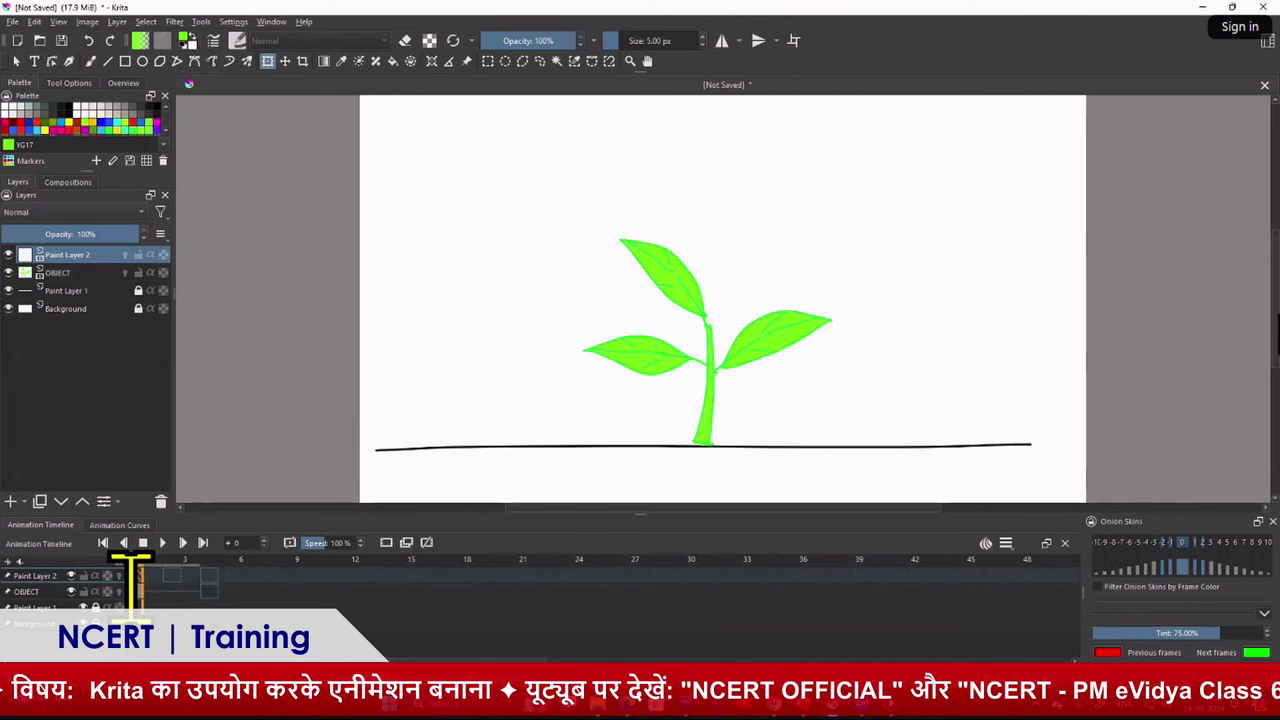
{"action": "right_click", "coordinate": [134, 577]}
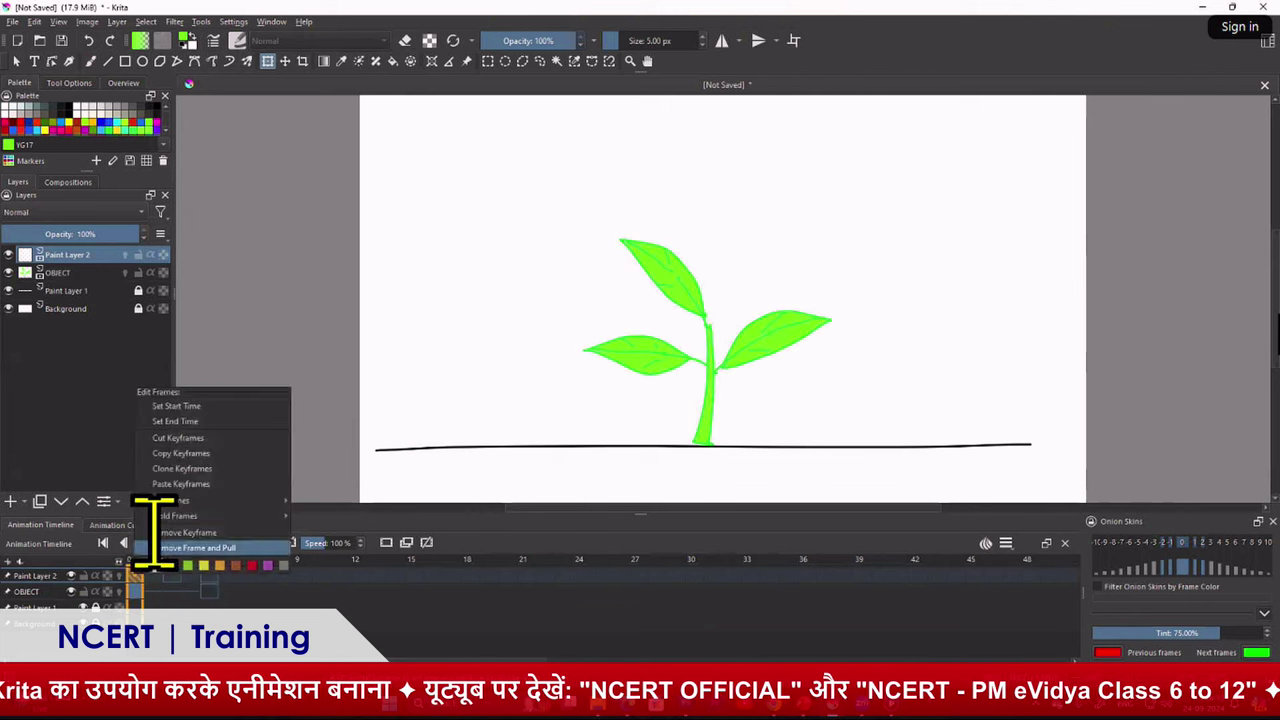
{"action": "left_click", "coordinate": [170, 453]}
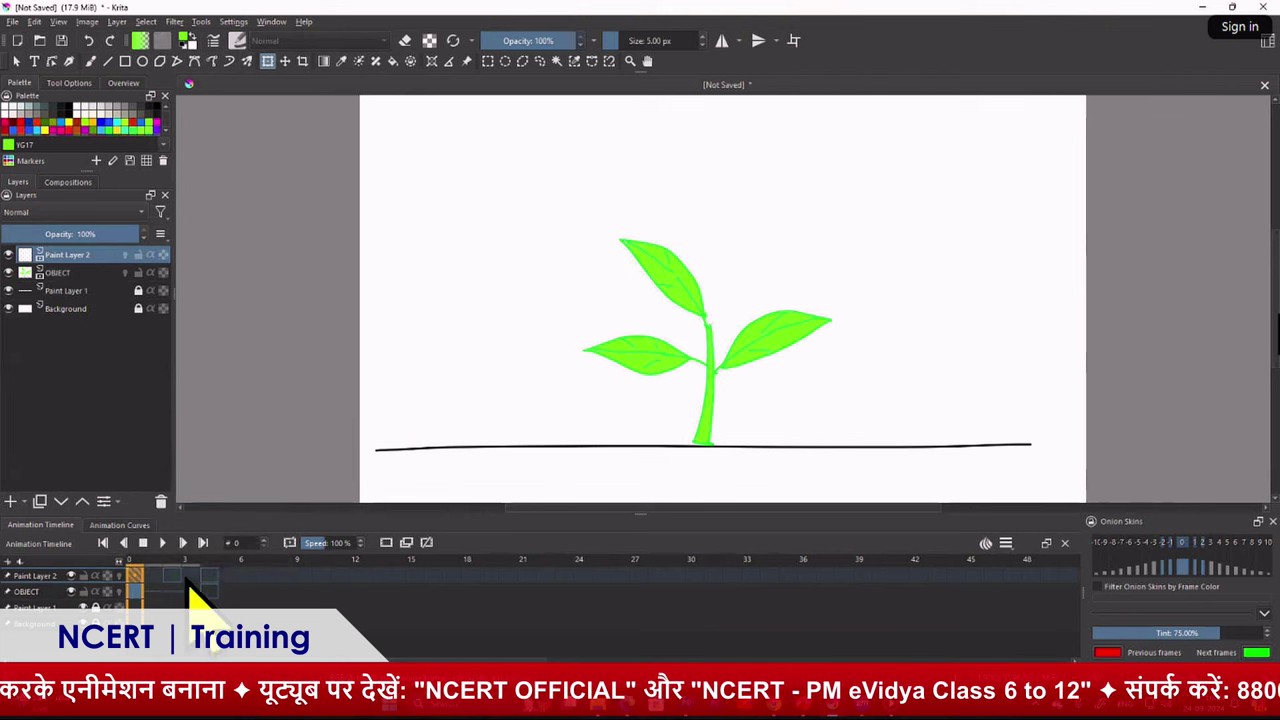
{"action": "left_click", "coordinate": [172, 578]}
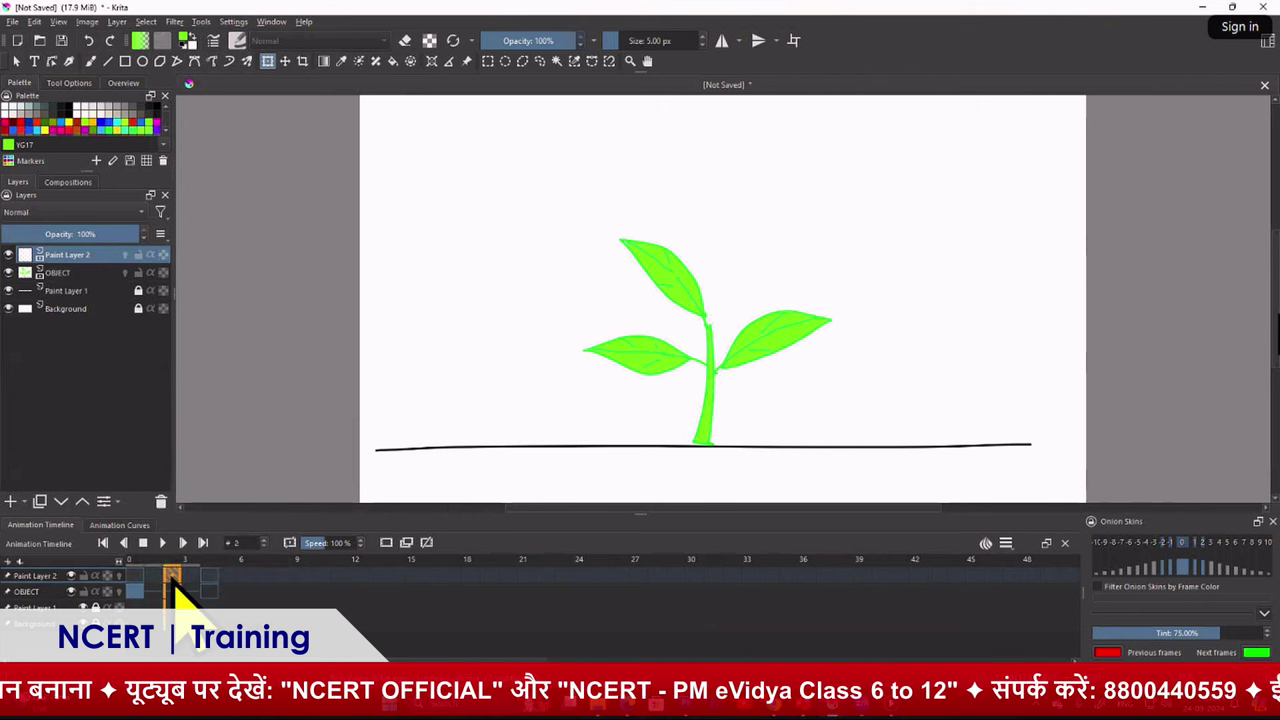
{"action": "right_click", "coordinate": [175, 590]}
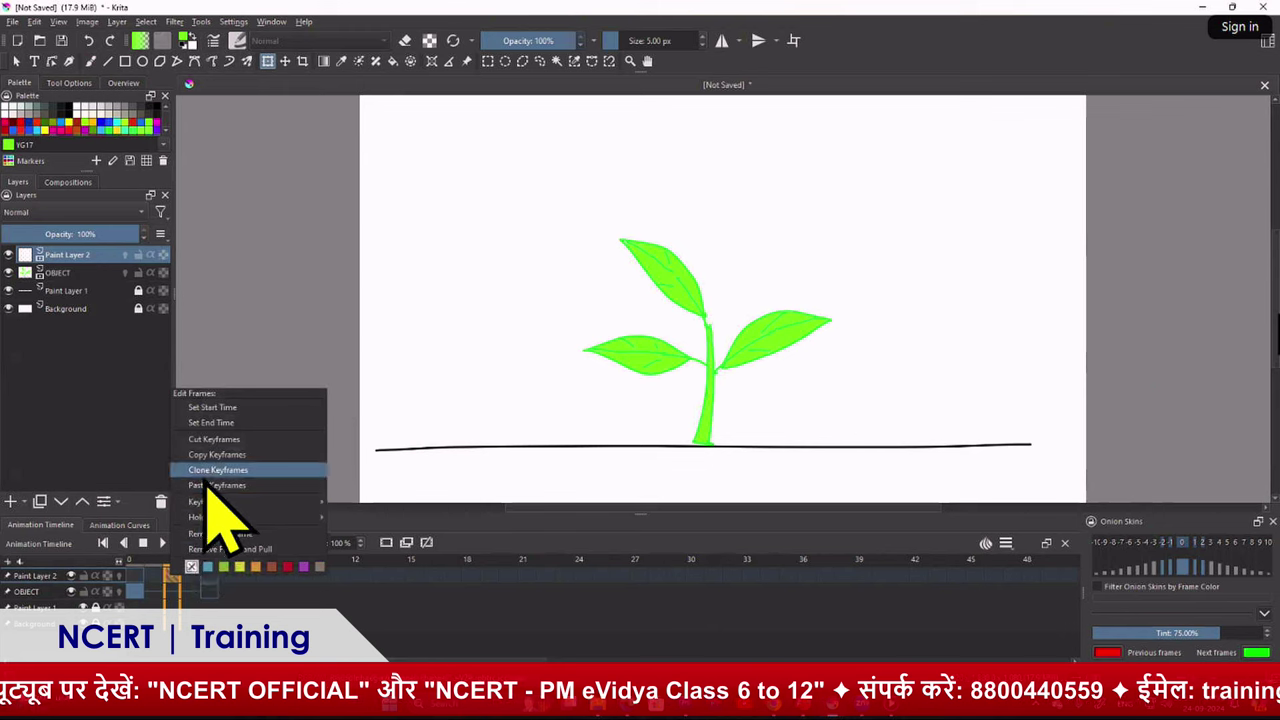
{"action": "left_click", "coordinate": [215, 487]}
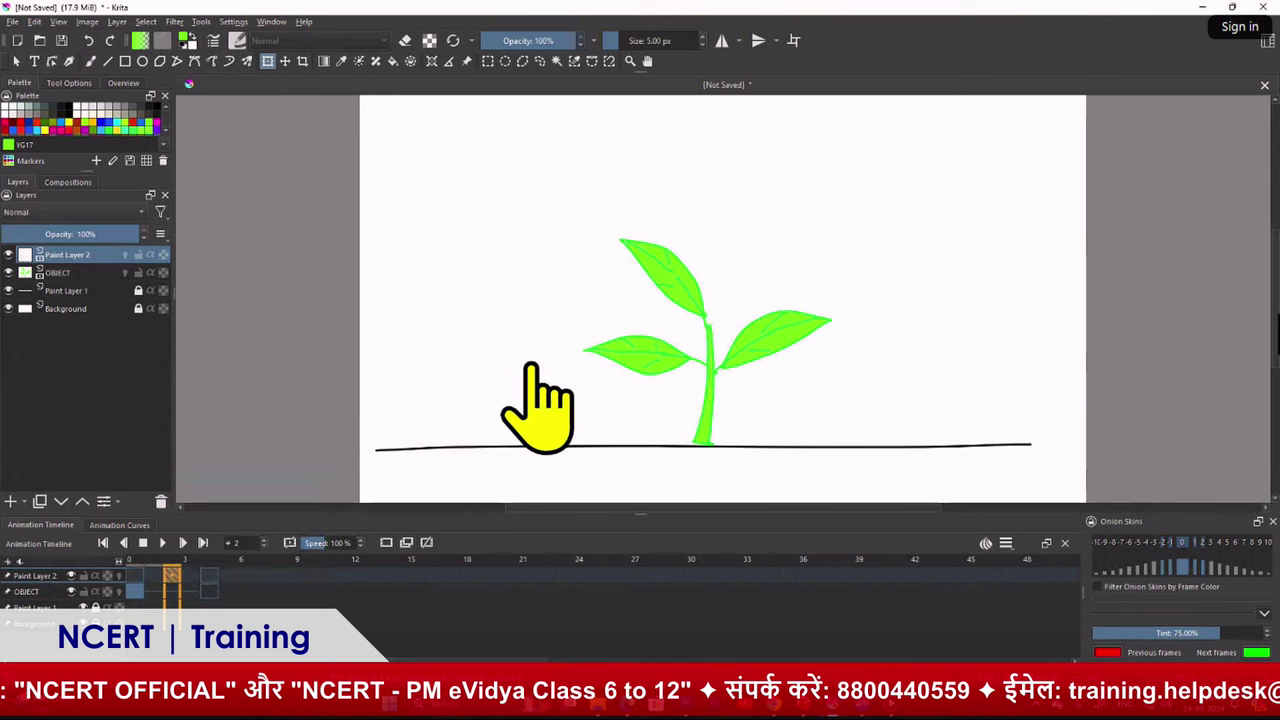
{"action": "left_click", "coordinate": [285, 61]}
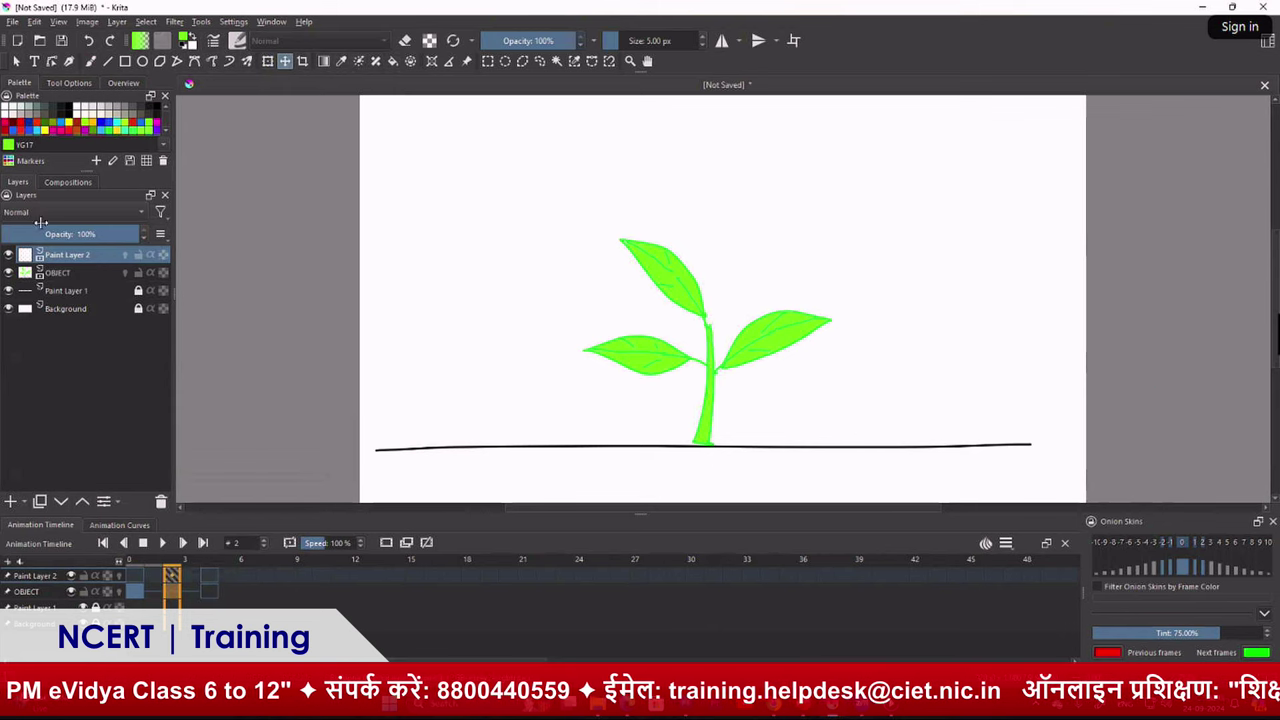
{"action": "left_click", "coordinate": [80, 273]}
Rotate the frame-2 plant counter-clockwise with the Transform tool so it leans left
{"action": "left_click", "coordinate": [681, 292]}
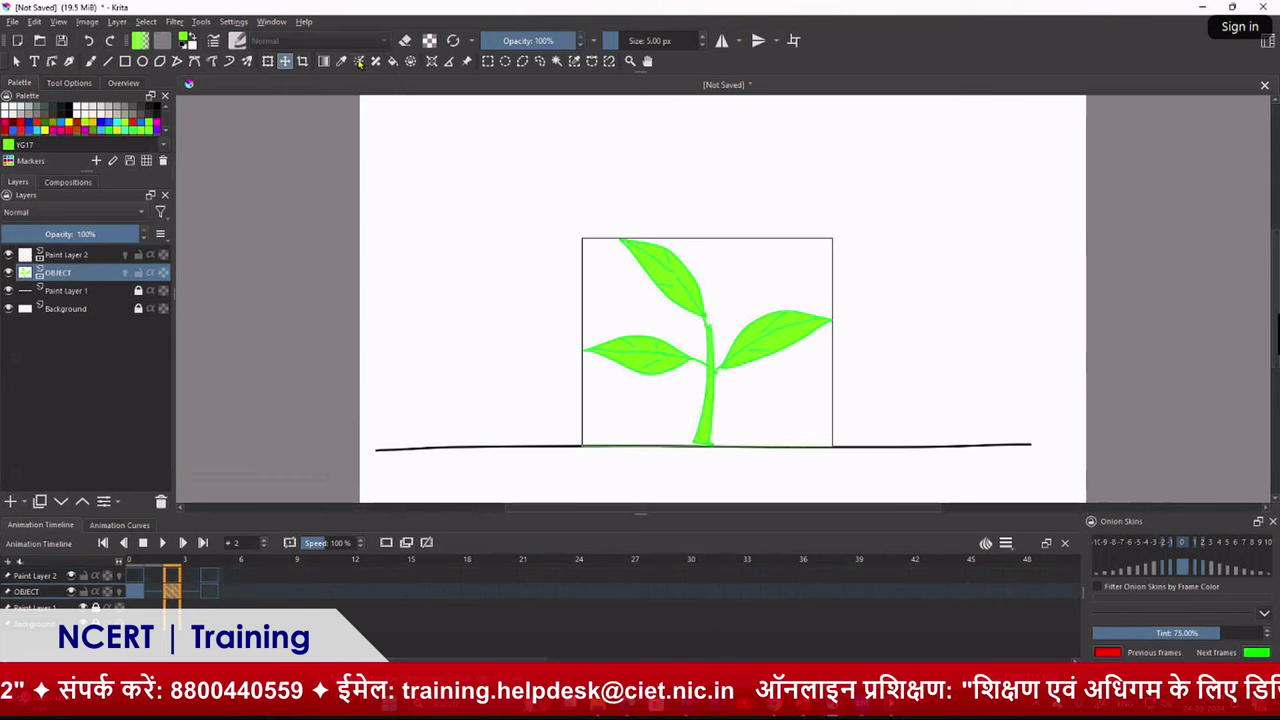
{"action": "left_click", "coordinate": [268, 62]}
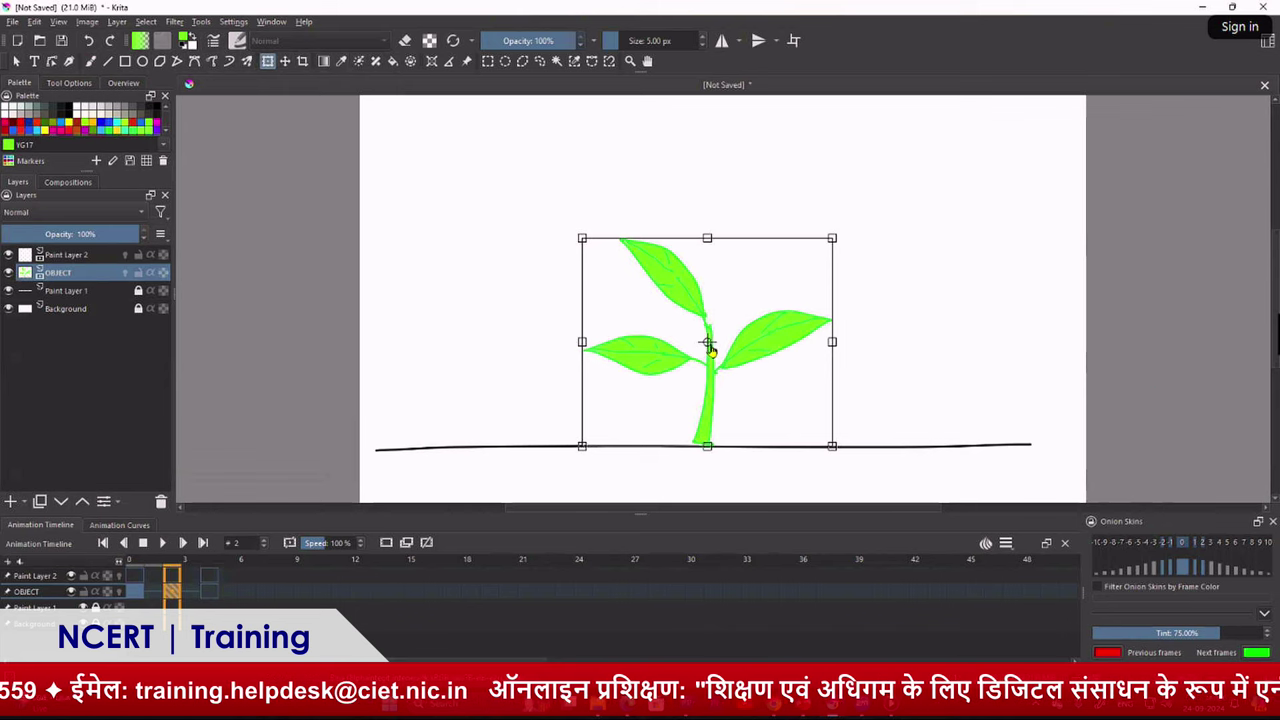
{"action": "key", "text": "Return"}
{"action": "left_click", "coordinate": [709, 445]}
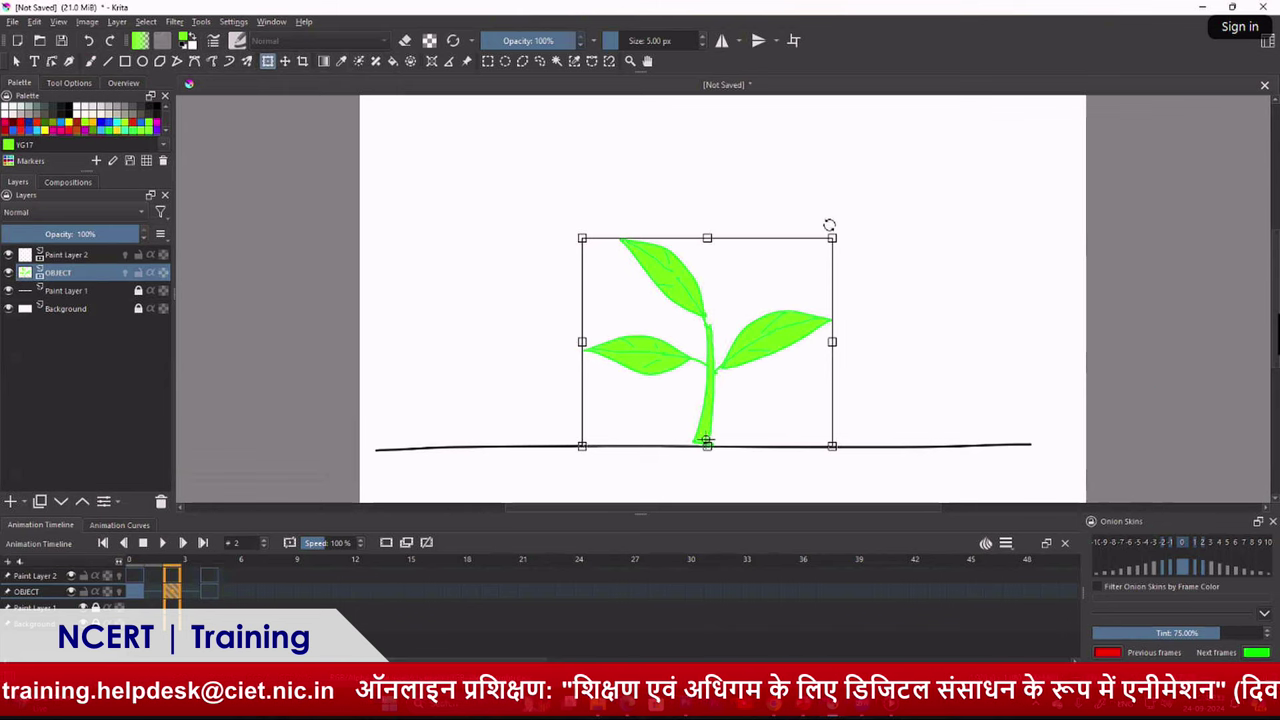
{"action": "left_click_drag", "start_coordinate": [843, 224], "coordinate": [809, 215]}
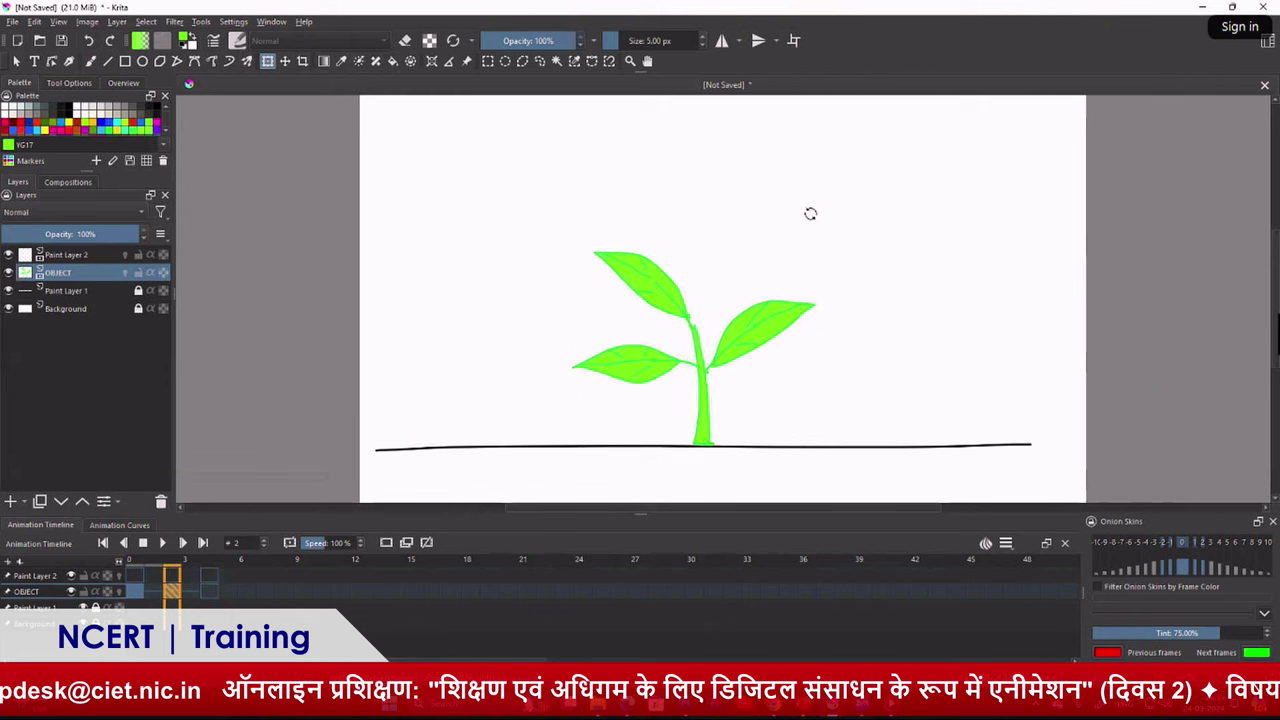
{"action": "key", "text": "Return"}
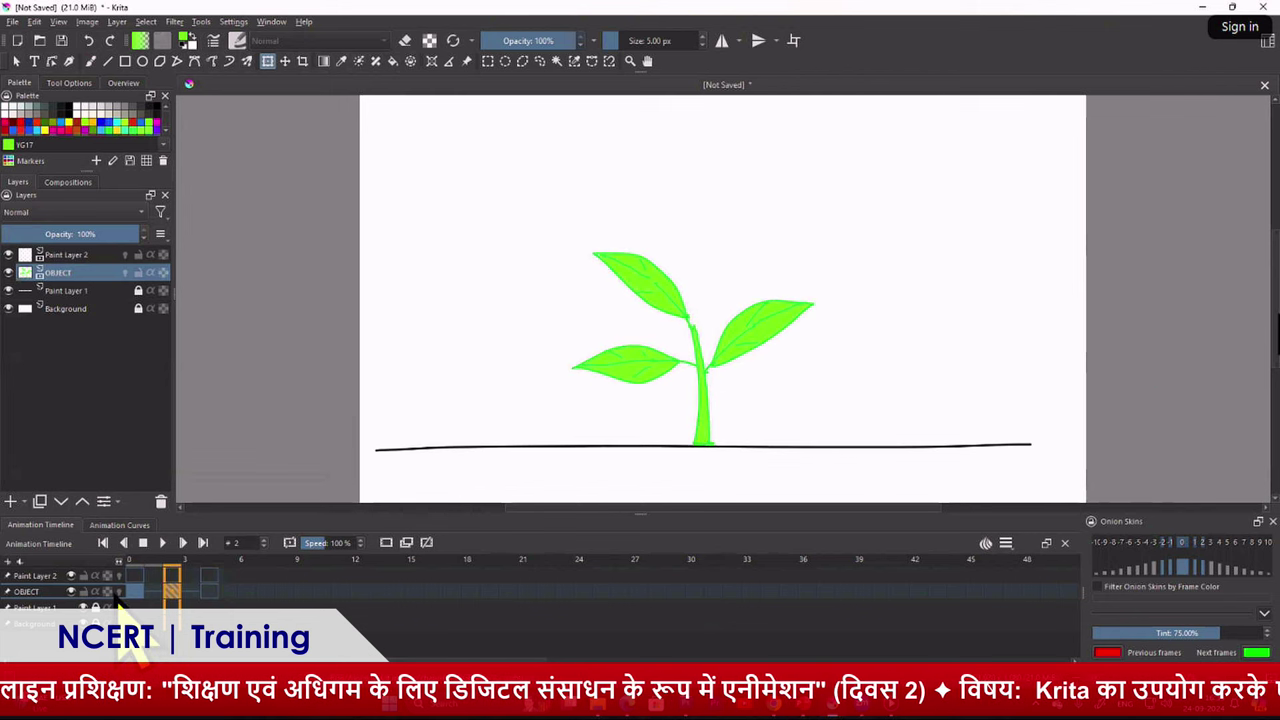
Enable OBJECT onion skins and step through frames 0, 2, 4, 6, ending on frame 4
{"action": "left_click", "coordinate": [118, 591]}
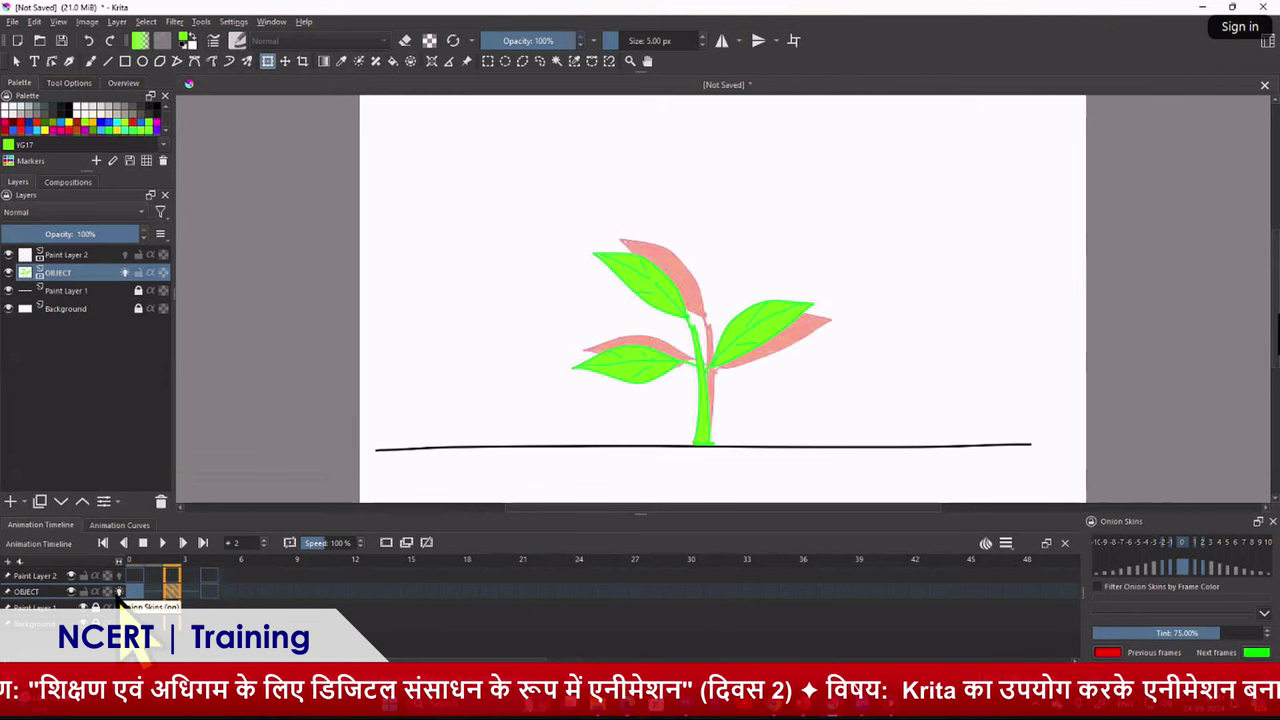
{"action": "left_click", "coordinate": [118, 591]}
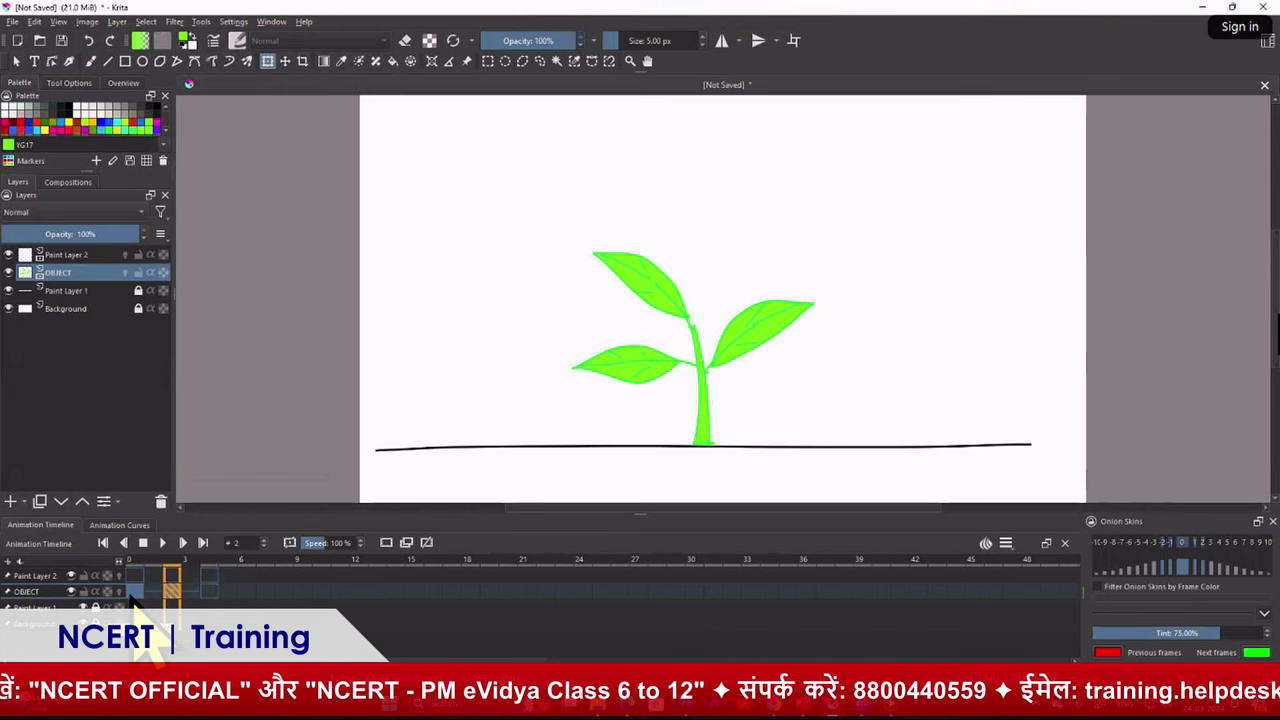
{"action": "left_click", "coordinate": [119, 591]}
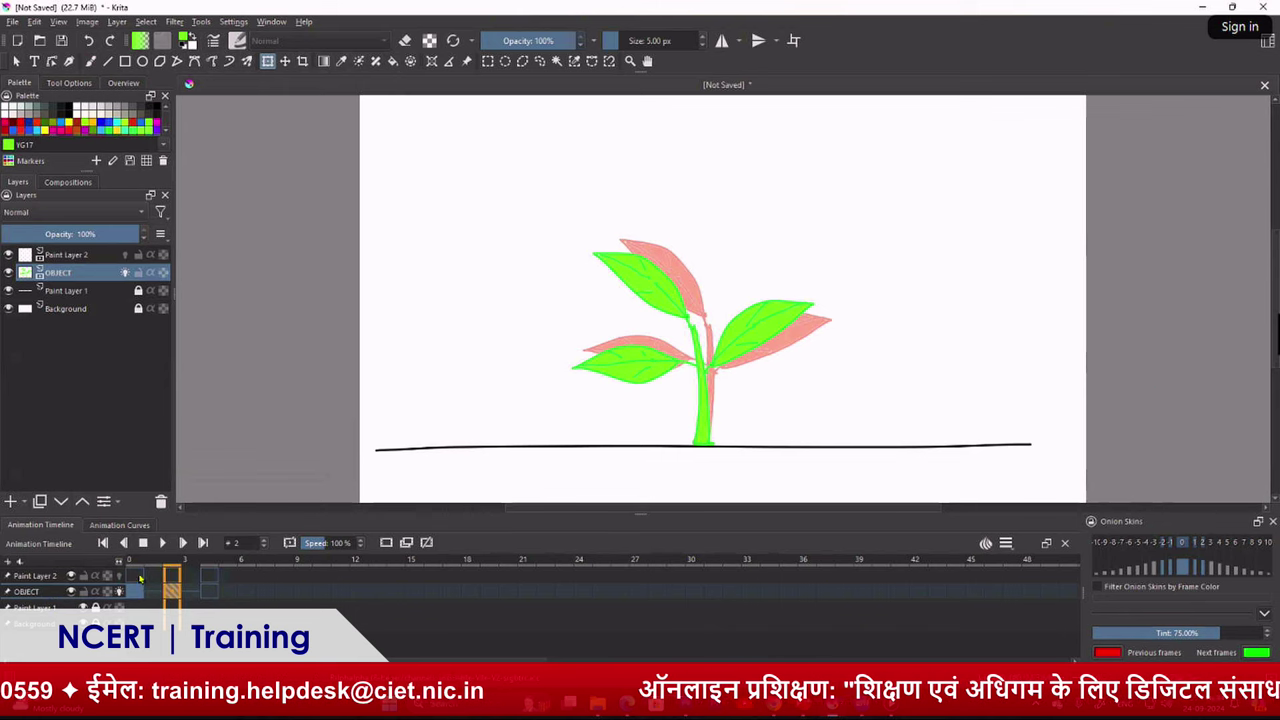
{"action": "left_click", "coordinate": [137, 591]}
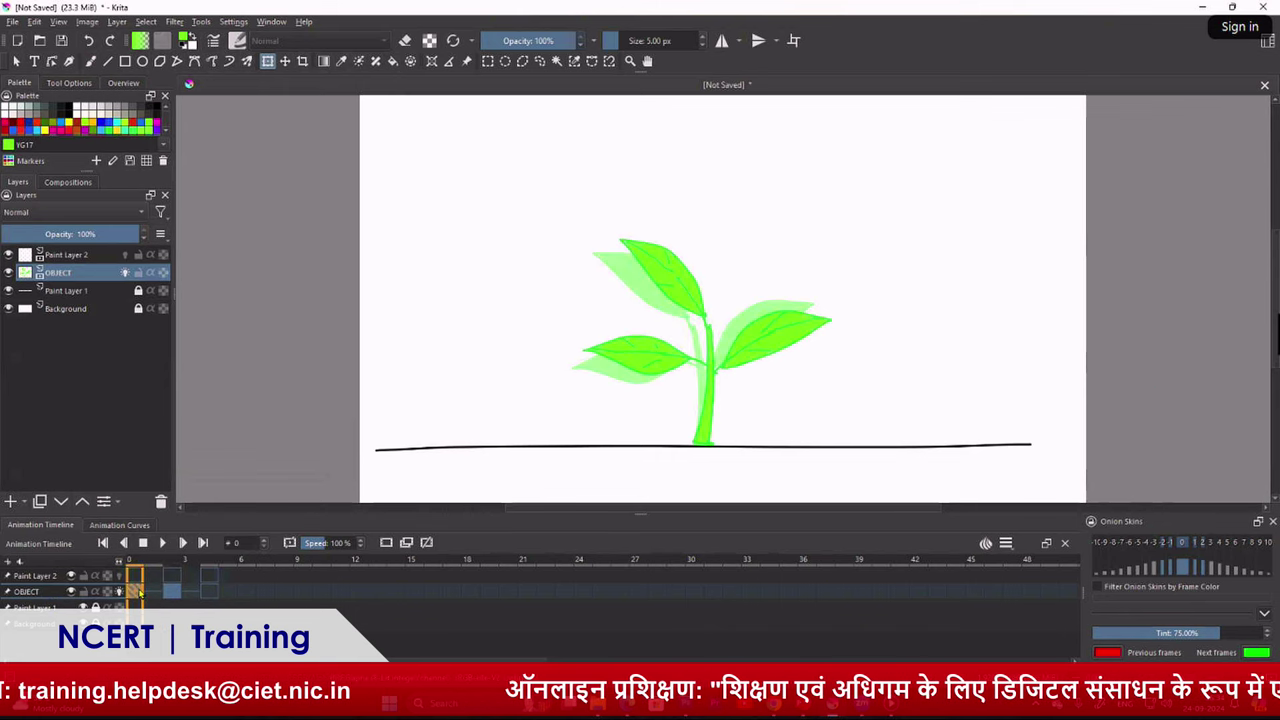
{"action": "left_click", "coordinate": [169, 591]}
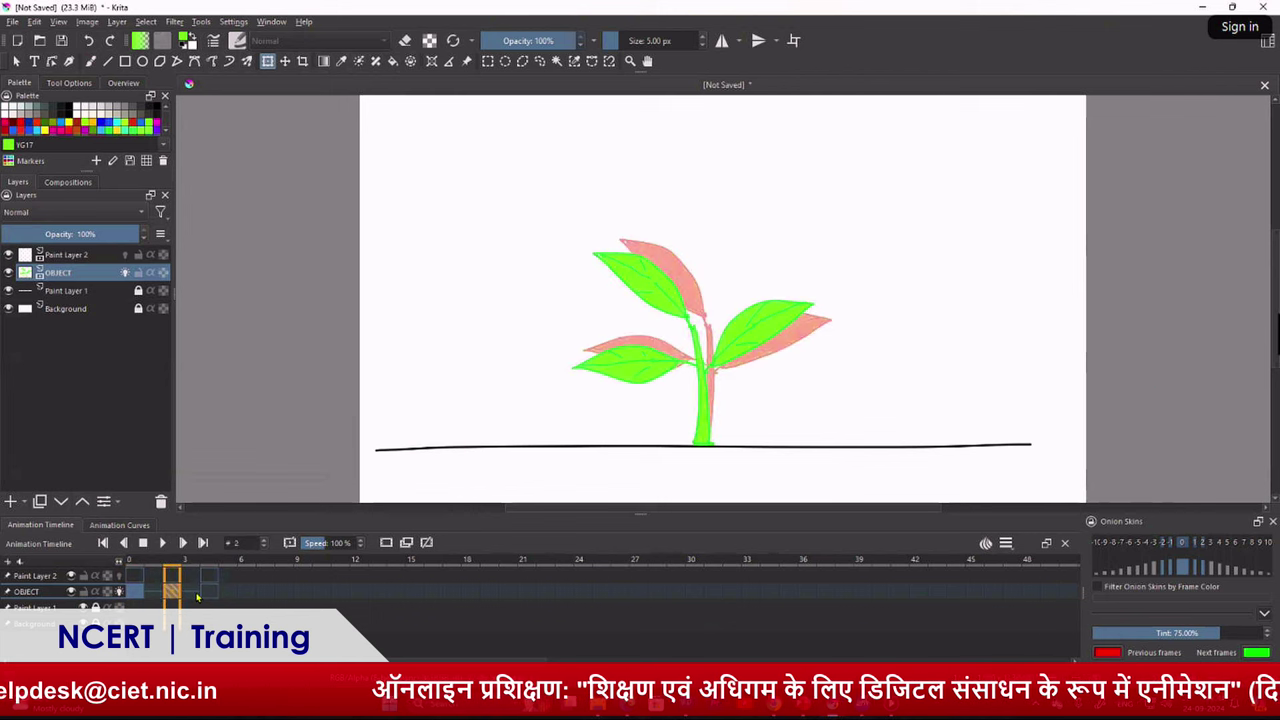
{"action": "left_click", "coordinate": [208, 591]}
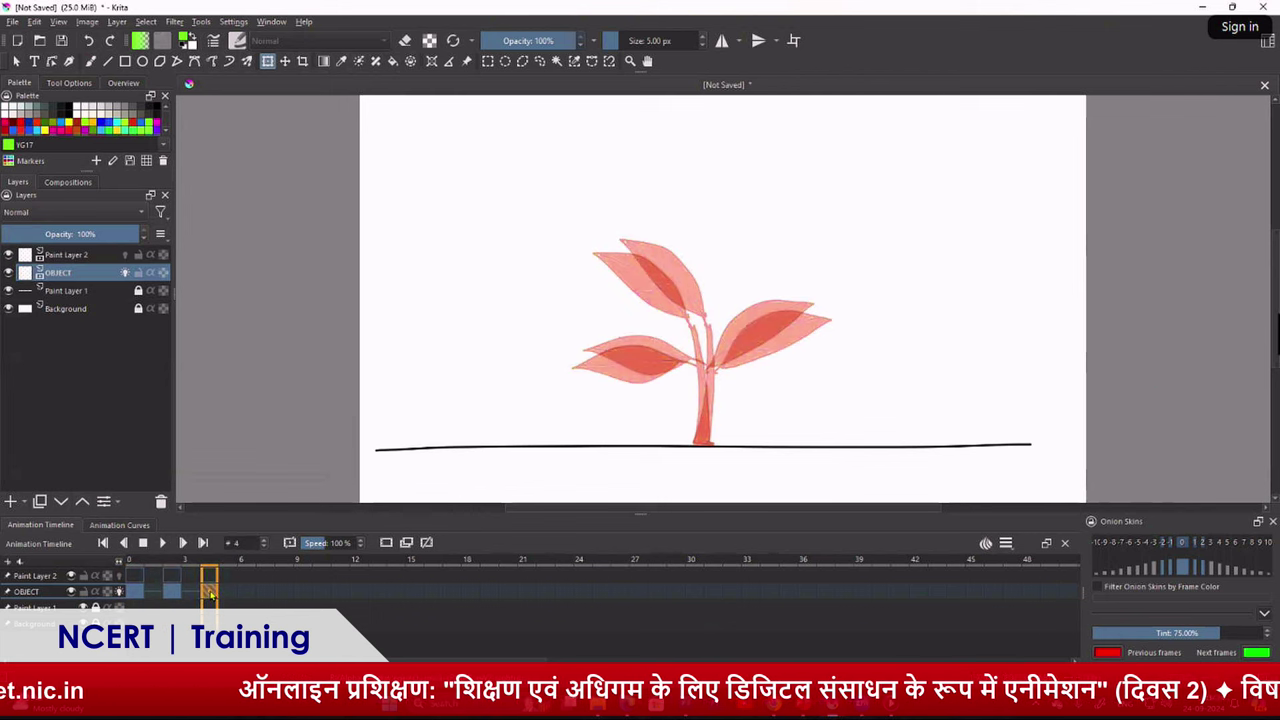
{"action": "left_click", "coordinate": [246, 591]}
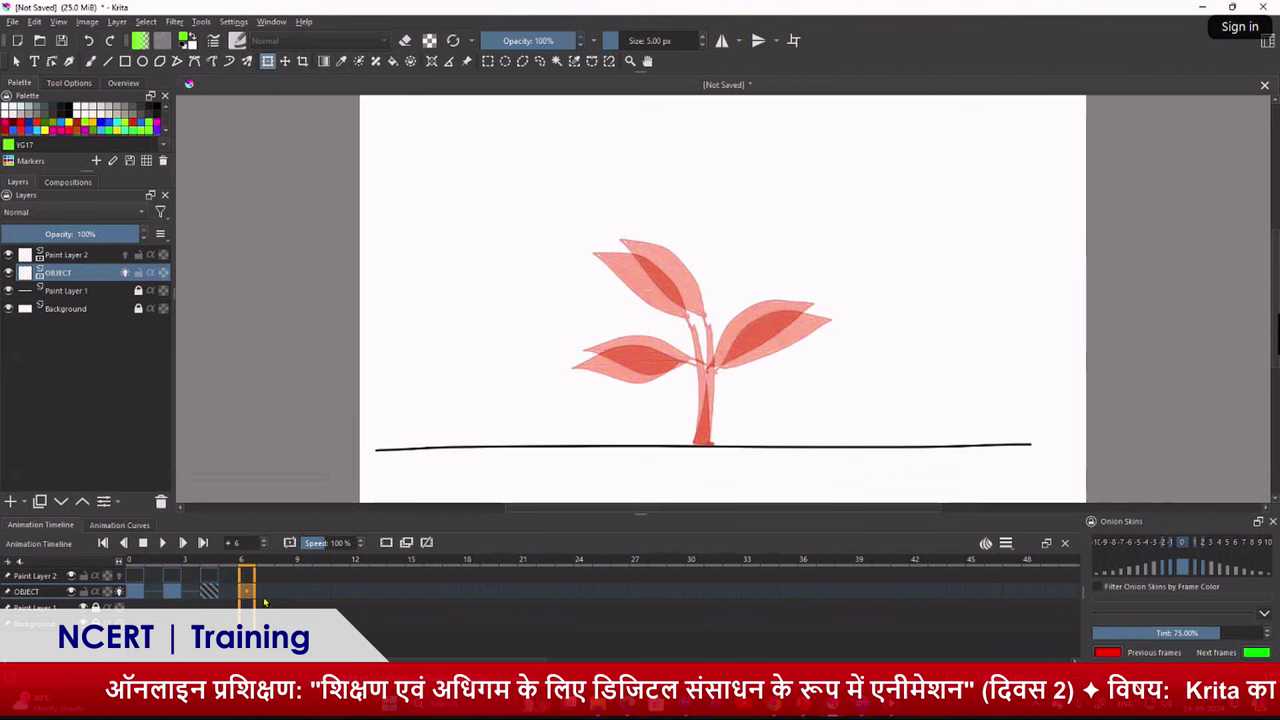
{"action": "left_click", "coordinate": [208, 591]}
Copy the OBJECT keyframe at frame 4 and paste it onto frame 6
{"action": "right_click", "coordinate": [208, 593]}
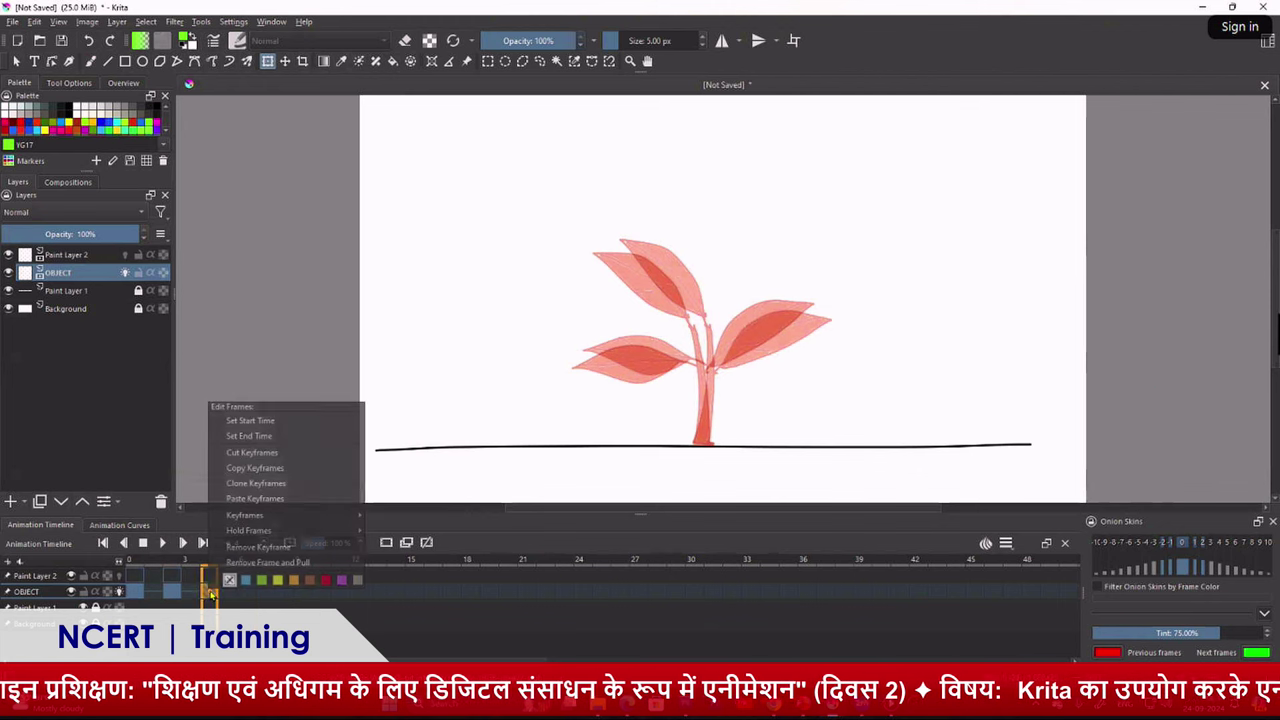
{"action": "left_click", "coordinate": [253, 468]}
{"action": "left_click", "coordinate": [246, 591]}
{"action": "right_click", "coordinate": [250, 591]}
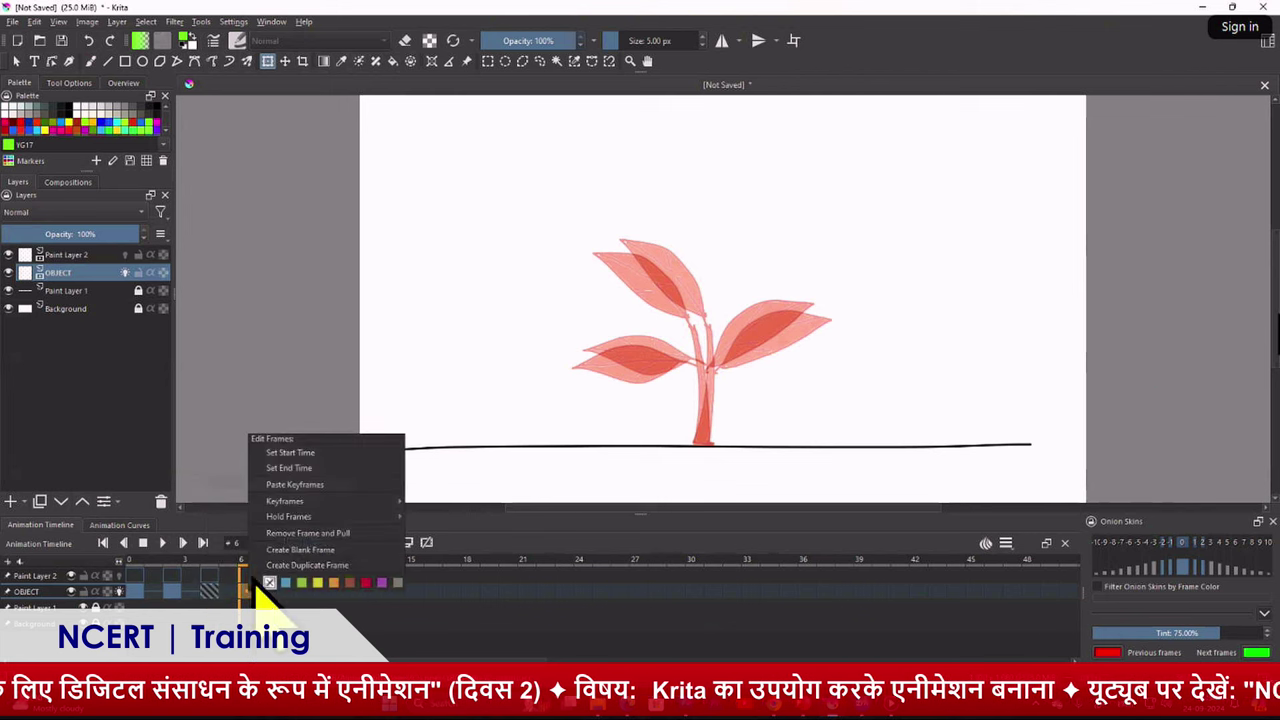
{"action": "left_click", "coordinate": [302, 486]}
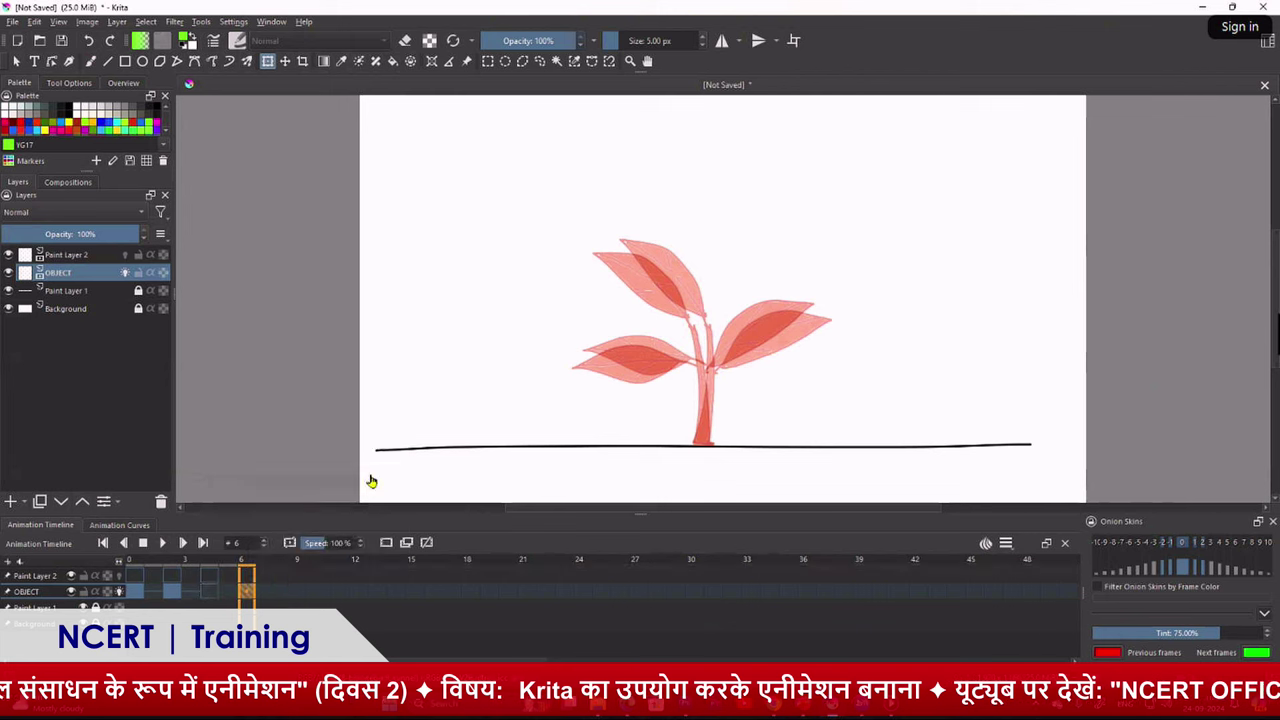
Drag the OBJECT keyframe from frame 6 to frame 4 with the Move tool, then view frame 2
{"action": "left_click", "coordinate": [286, 63]}
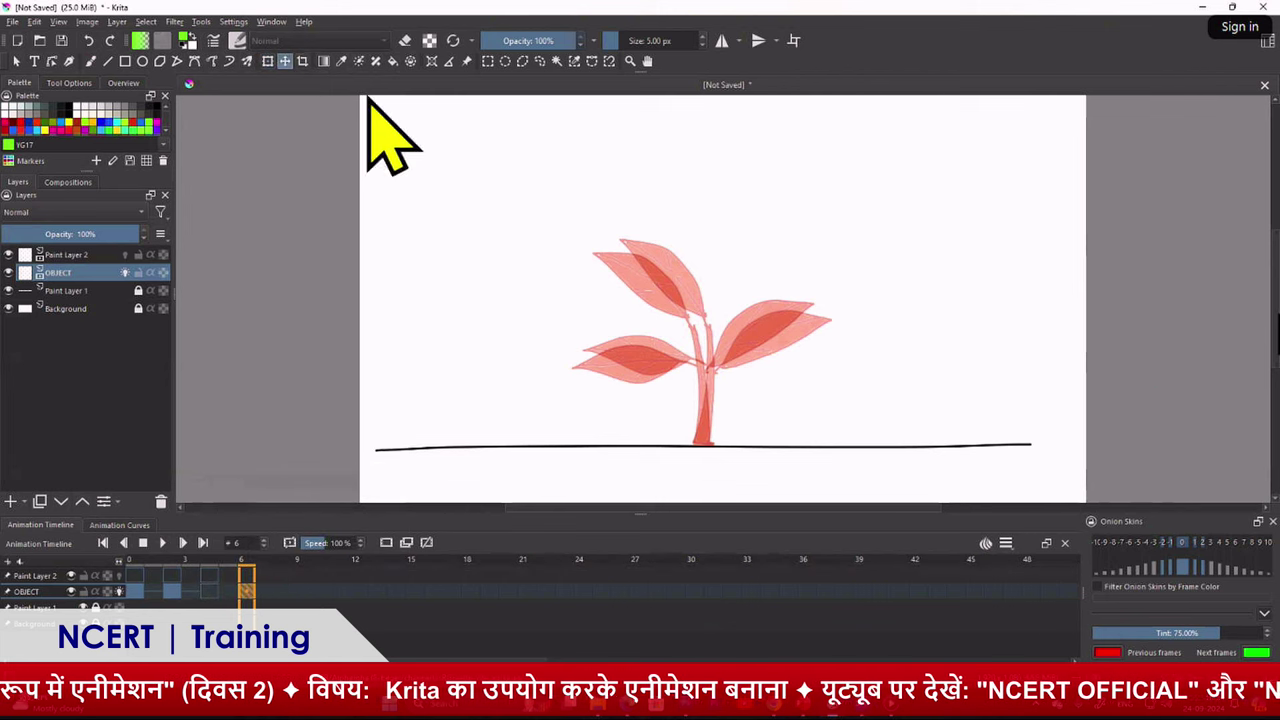
{"action": "left_click_drag", "start_coordinate": [245, 590], "coordinate": [210, 591]}
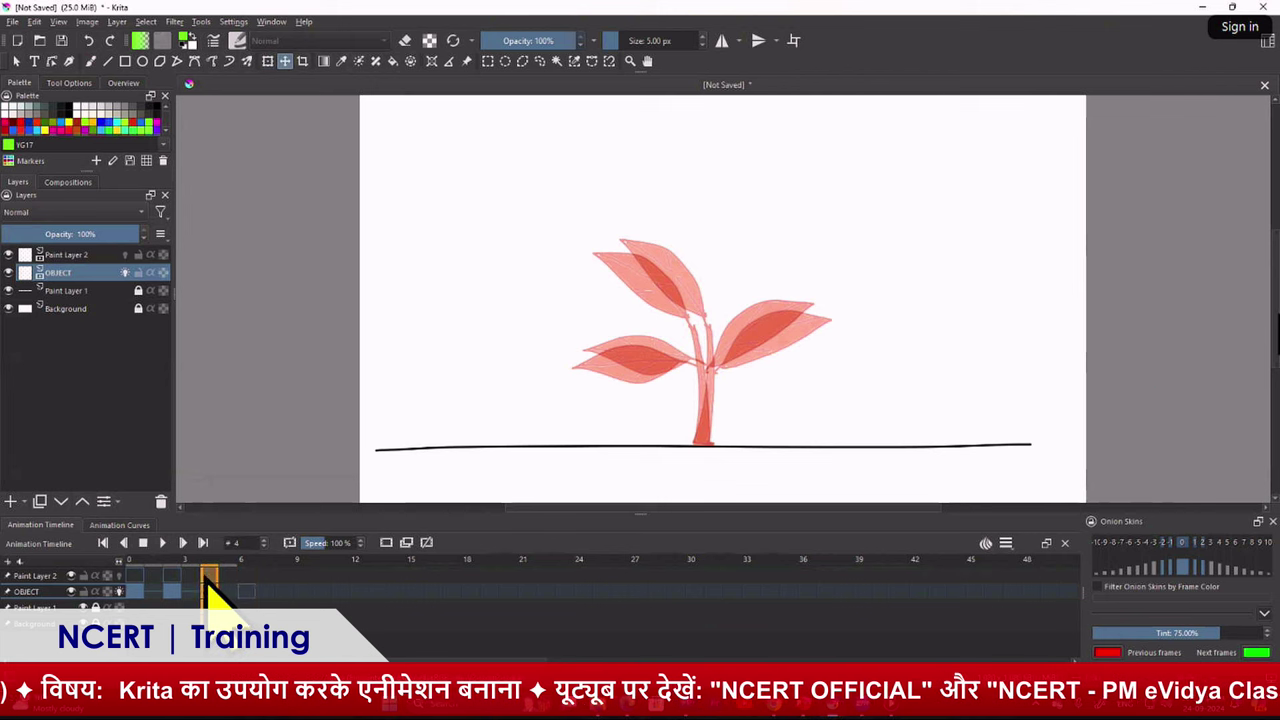
{"action": "right_click", "coordinate": [207, 576]}
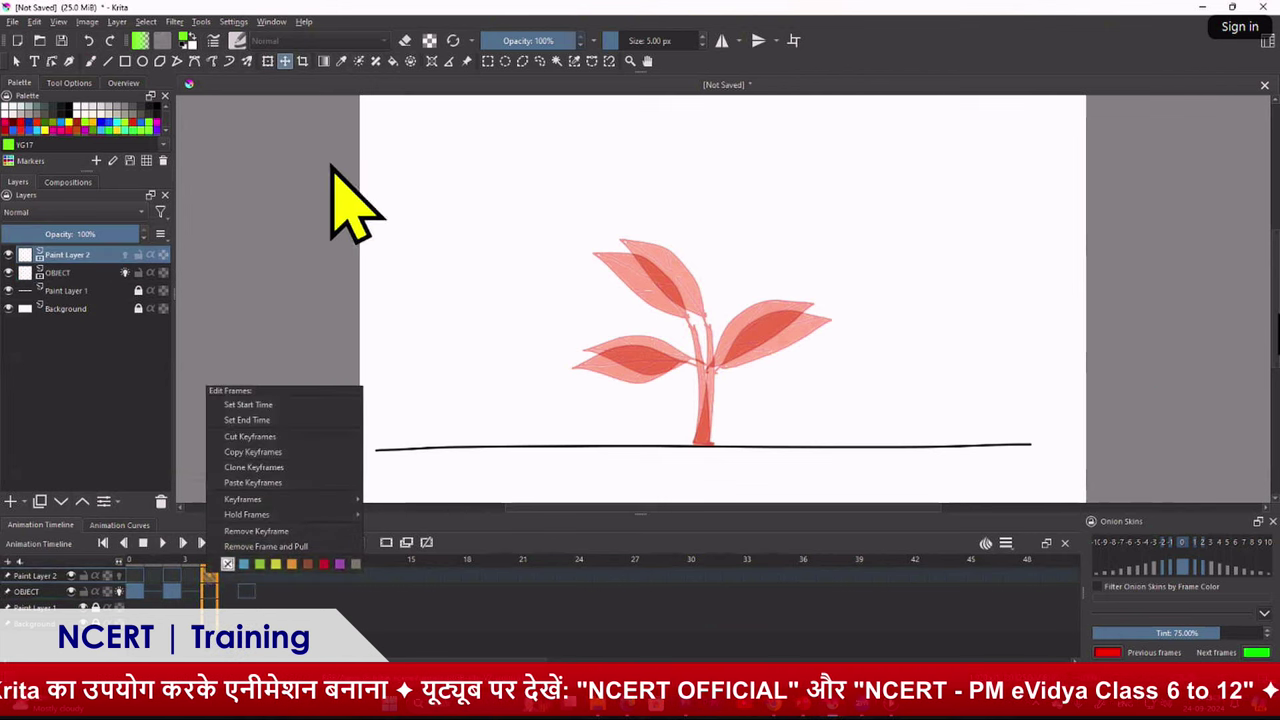
{"action": "left_click", "coordinate": [285, 60]}
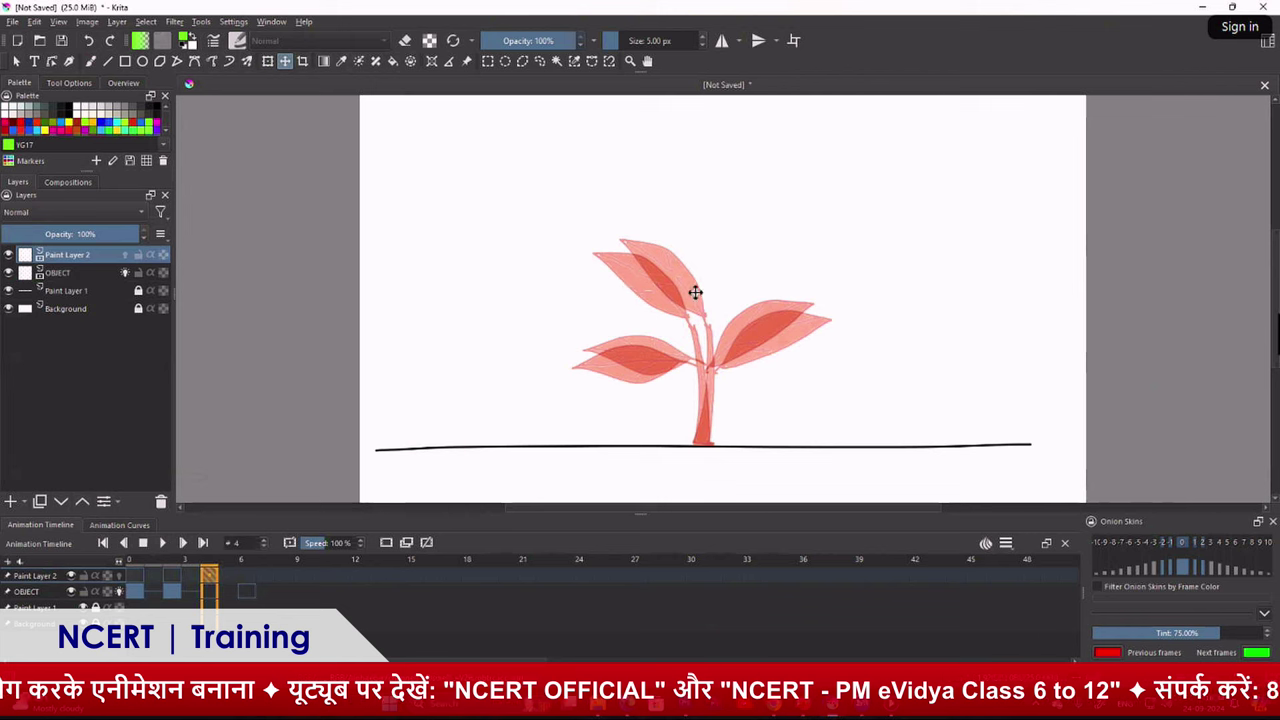
{"action": "left_click", "coordinate": [172, 576]}
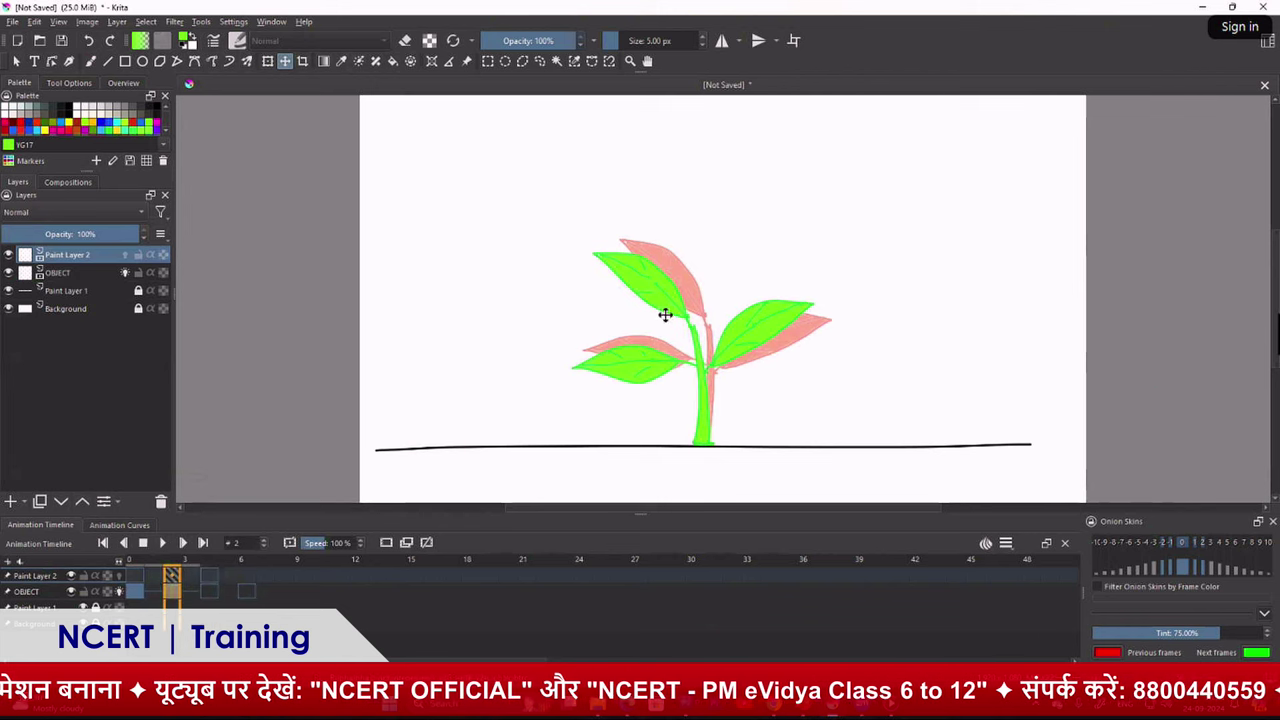
Move the pivot to the stem base and rotate the frame-2 plant to lean right, hiding onion skins
{"action": "left_click", "coordinate": [75, 273]}
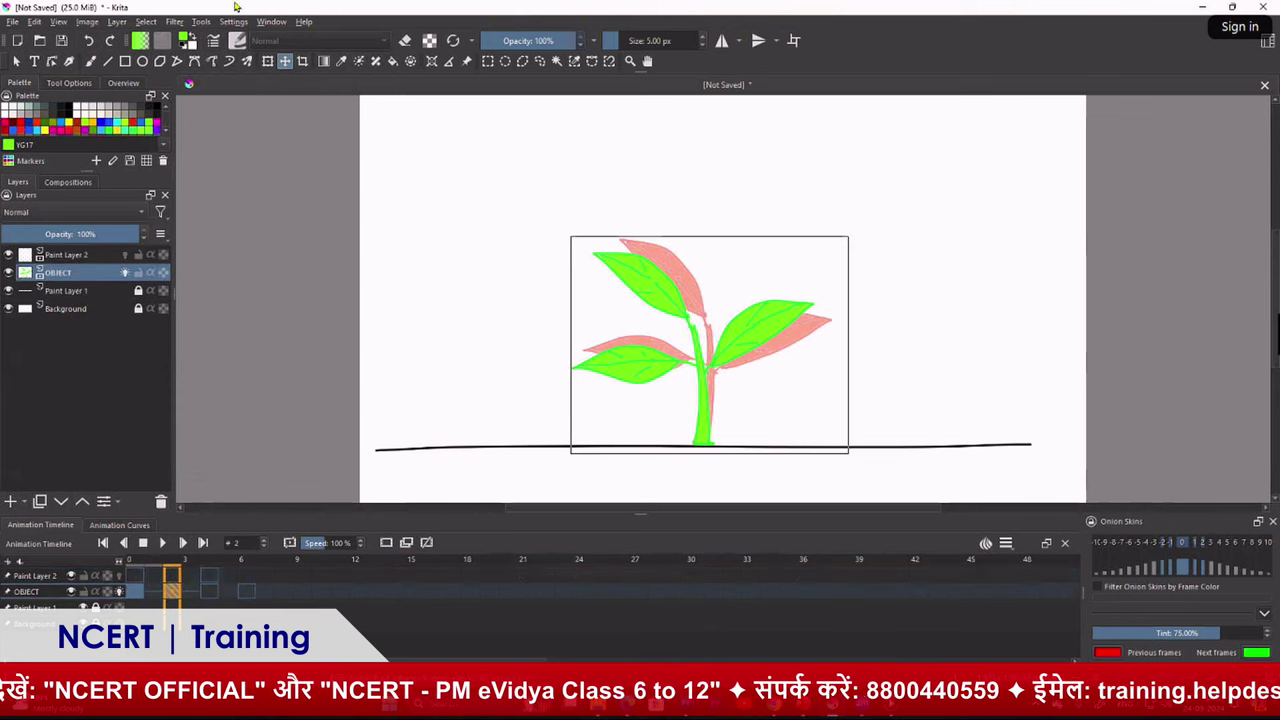
{"action": "left_click", "coordinate": [267, 61]}
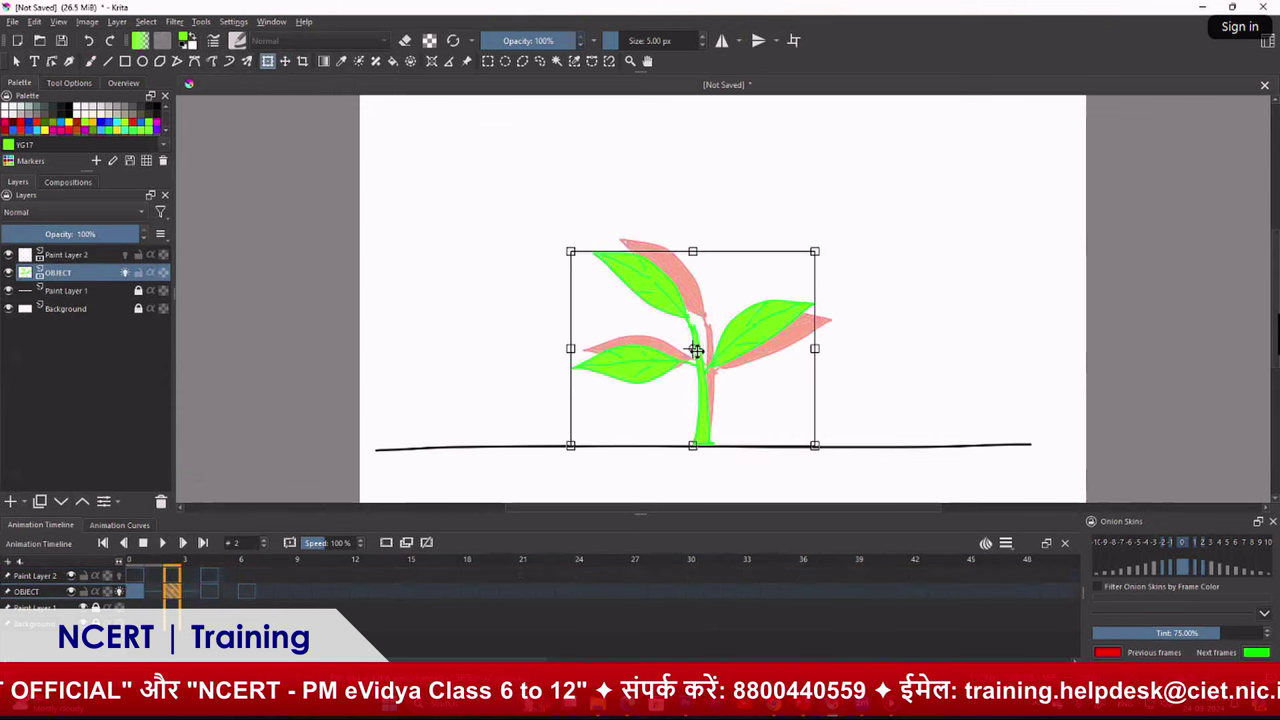
{"action": "left_click_drag", "start_coordinate": [695, 350], "coordinate": [700, 441]}
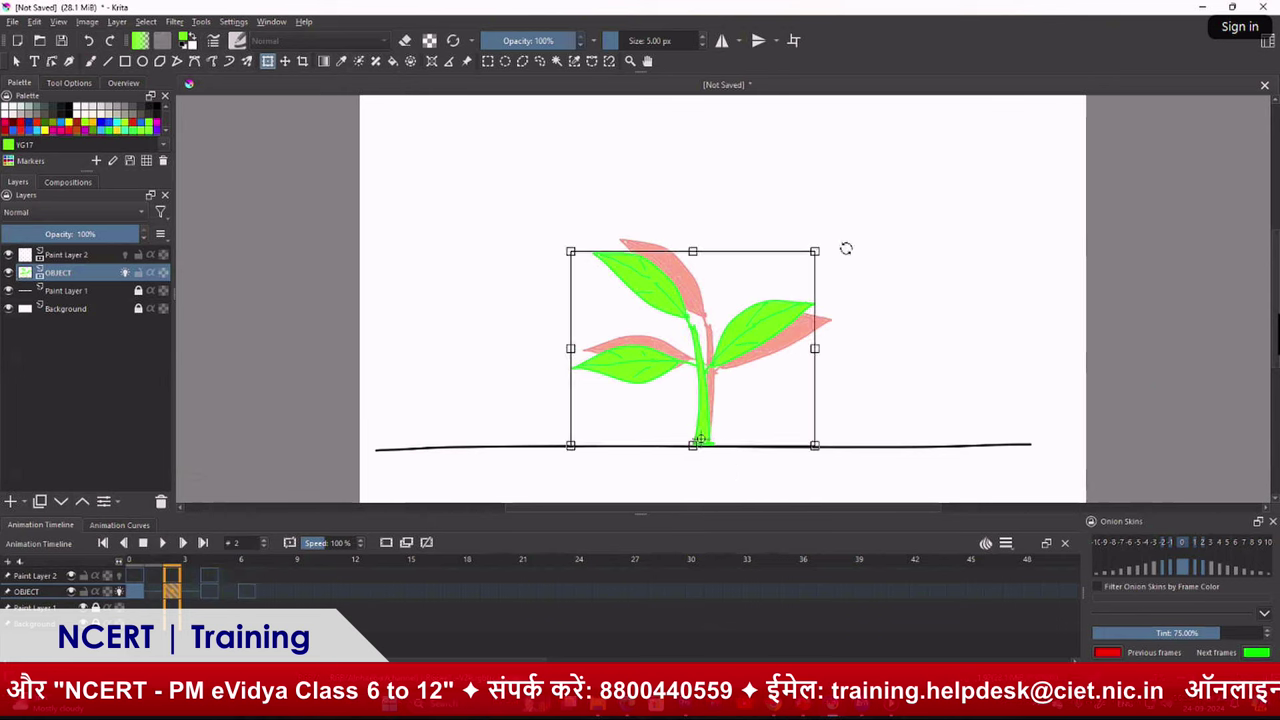
{"action": "left_click_drag", "start_coordinate": [849, 244], "coordinate": [875, 300]}
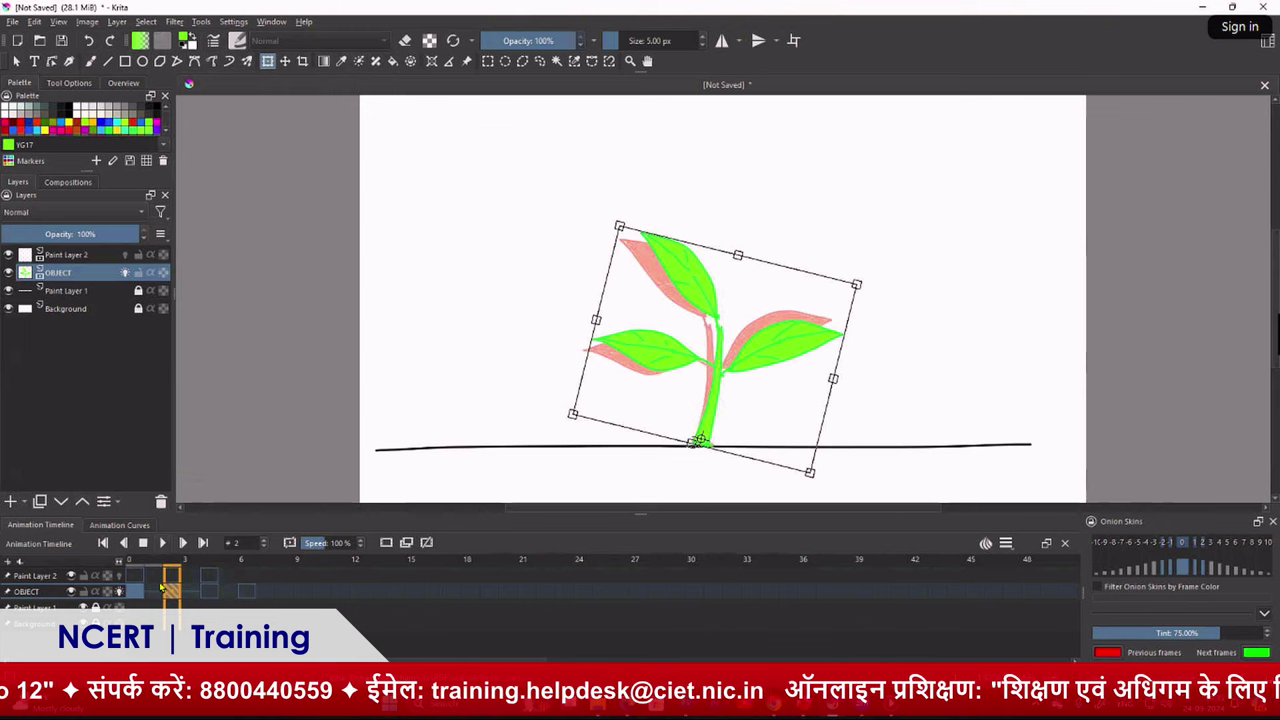
{"action": "left_click", "coordinate": [117, 592]}
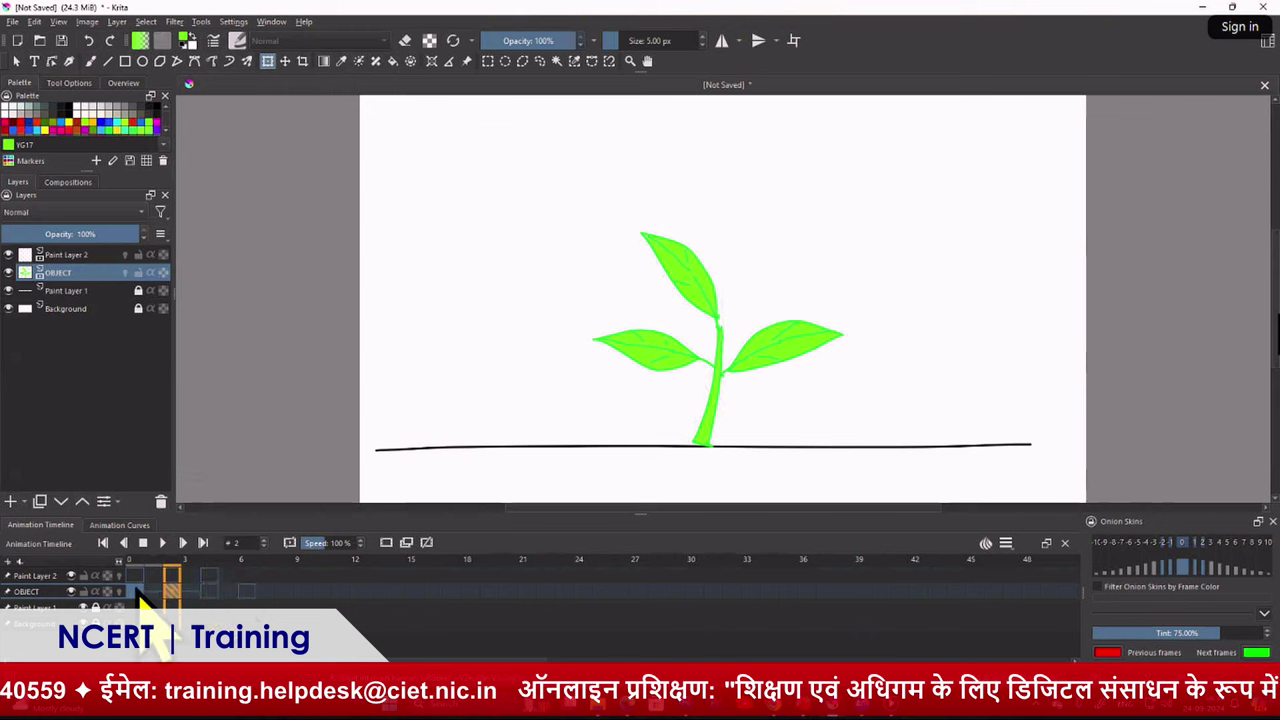
{"action": "left_click", "coordinate": [137, 591]}
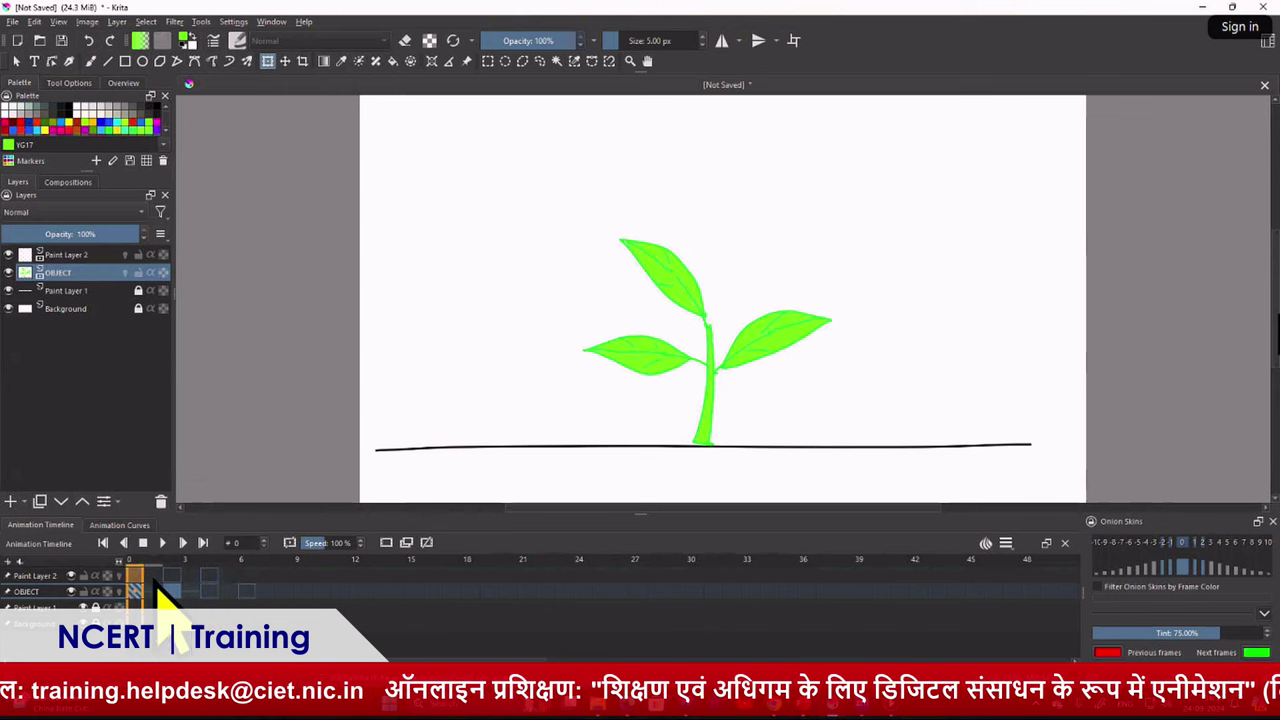
{"action": "left_click", "coordinate": [174, 590]}
{"action": "left_click", "coordinate": [210, 590]}
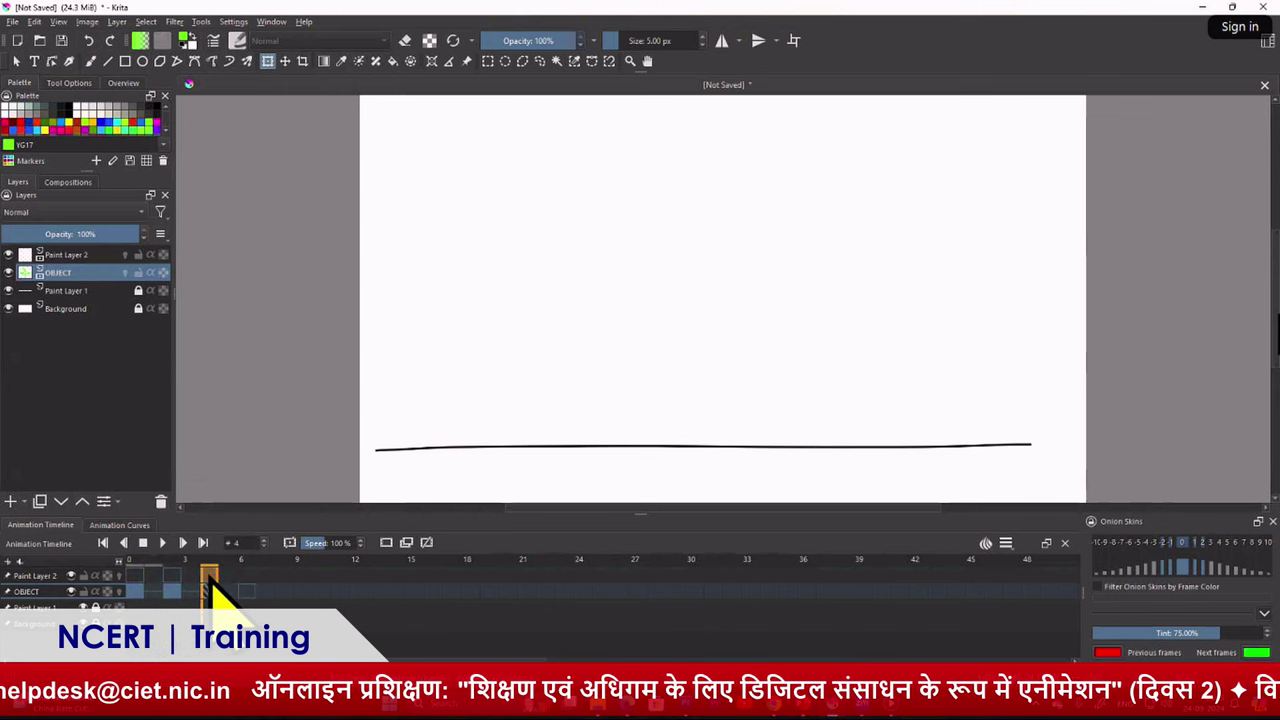
{"action": "left_click", "coordinate": [138, 591]}
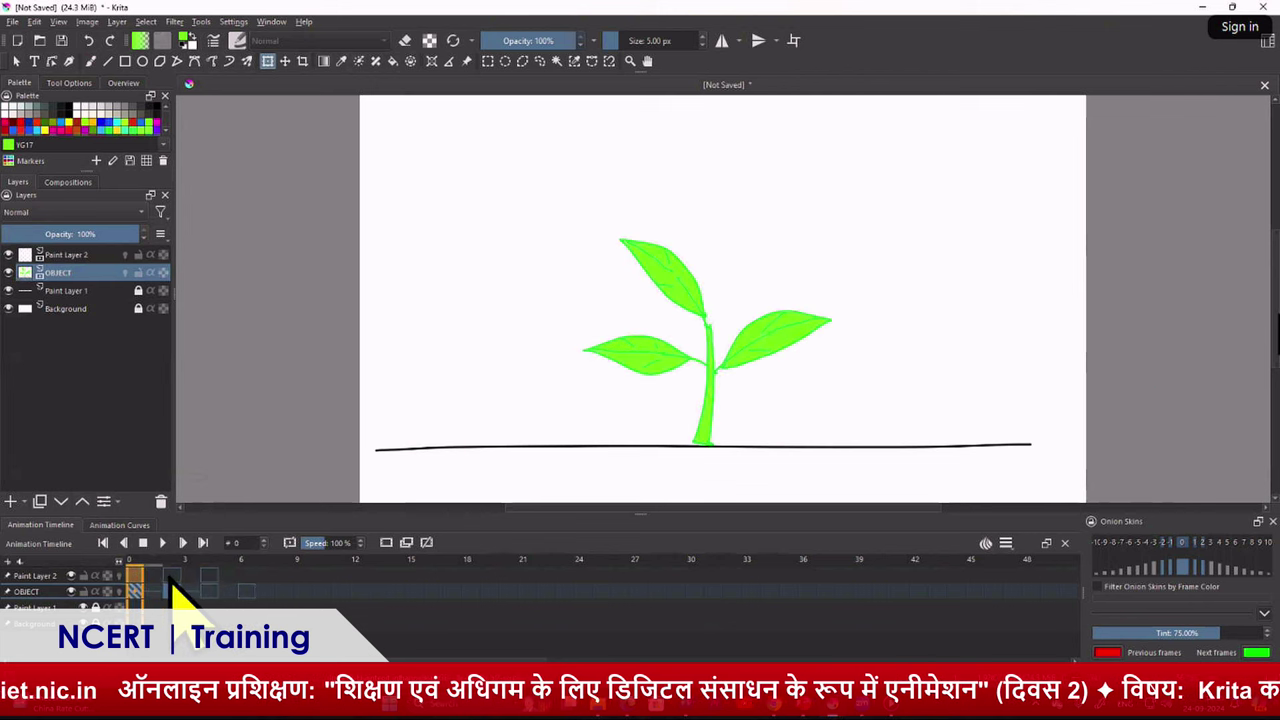
{"action": "left_click", "coordinate": [172, 590]}
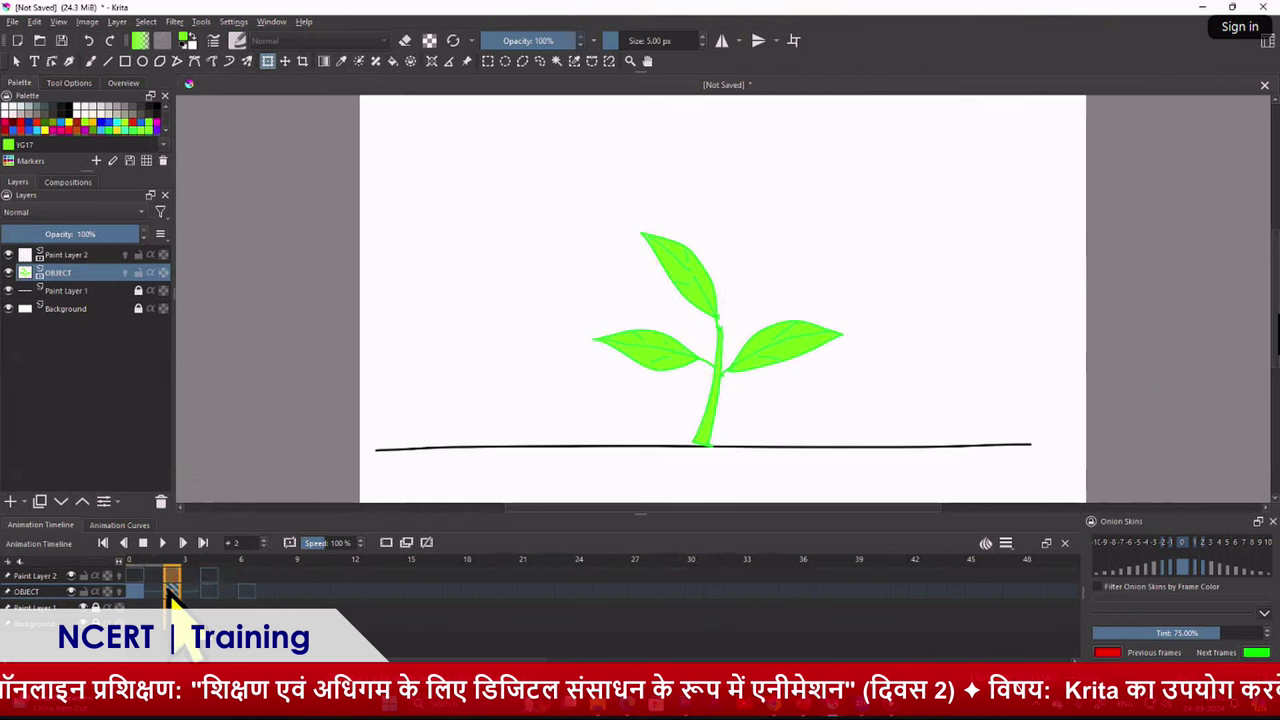
{"action": "left_click", "coordinate": [135, 592]}
{"action": "left_click", "coordinate": [172, 590]}
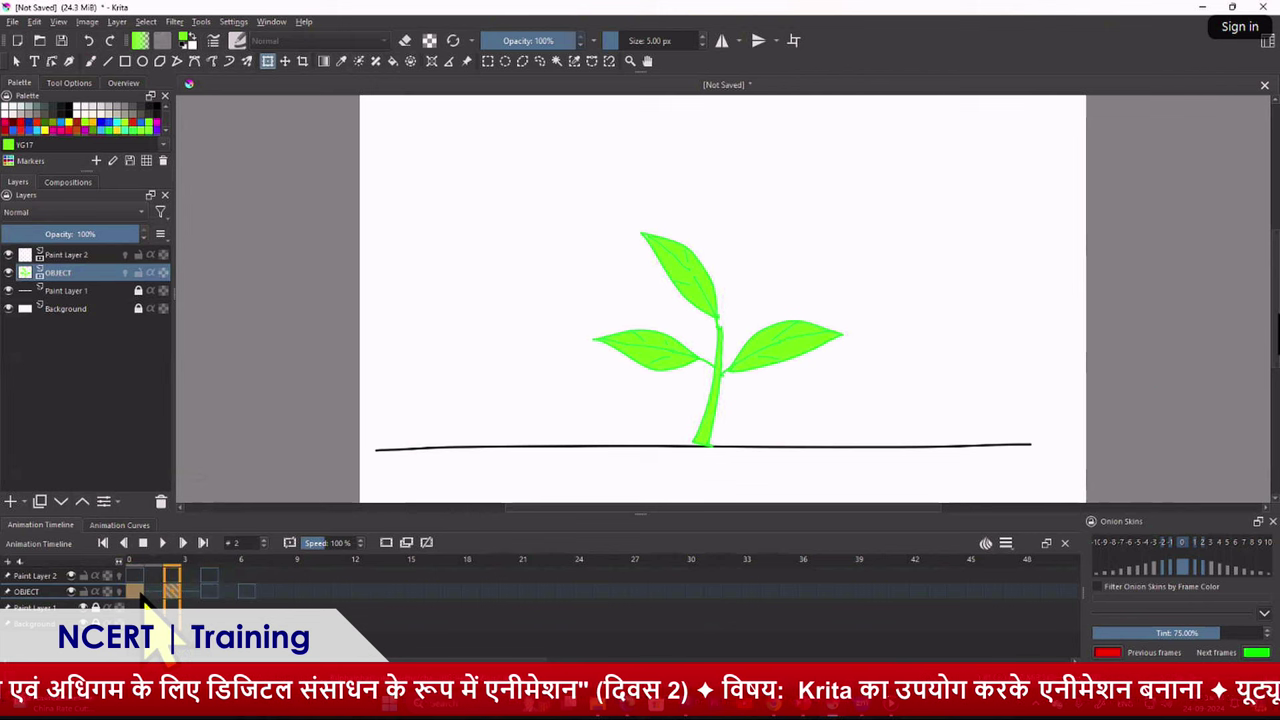
Copy the frame-2 plant keyframe and paste it onto empty frame 4 of the OBJECT layer
{"action": "left_click", "coordinate": [172, 591]}
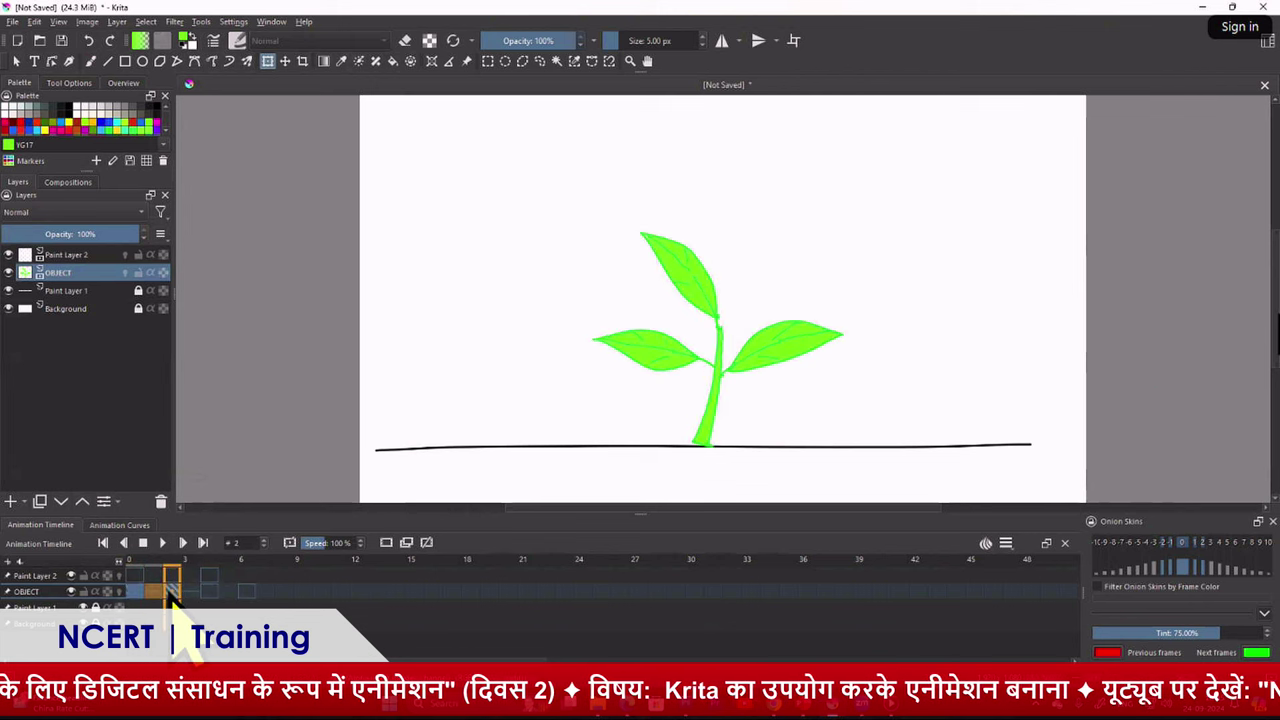
{"action": "right_click", "coordinate": [172, 591]}
{"action": "left_click", "coordinate": [216, 490]}
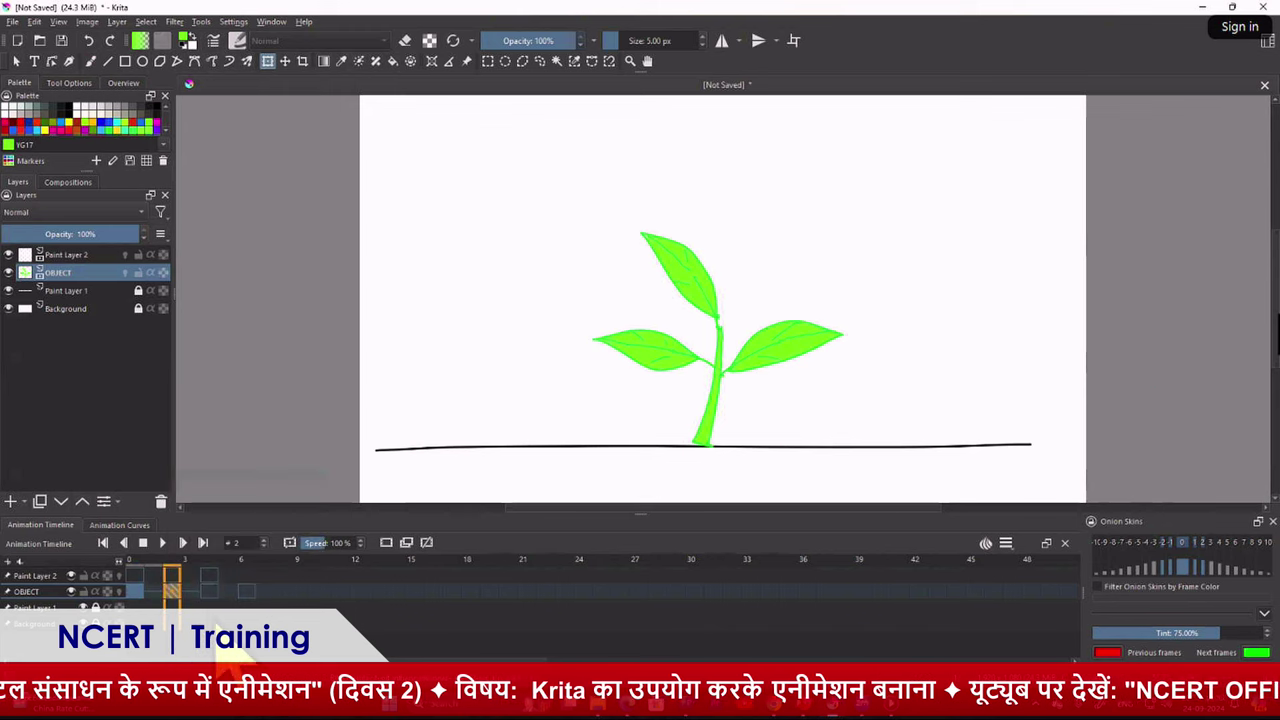
{"action": "left_click", "coordinate": [209, 591]}
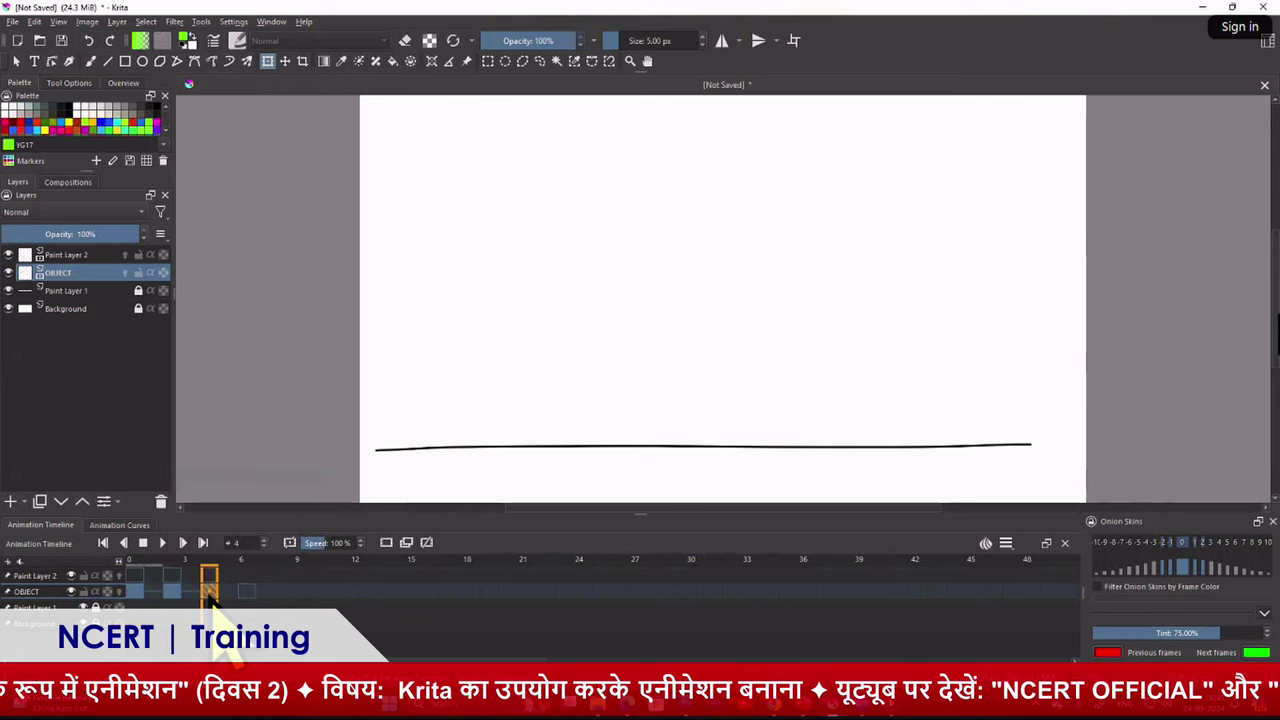
{"action": "right_click", "coordinate": [209, 591]}
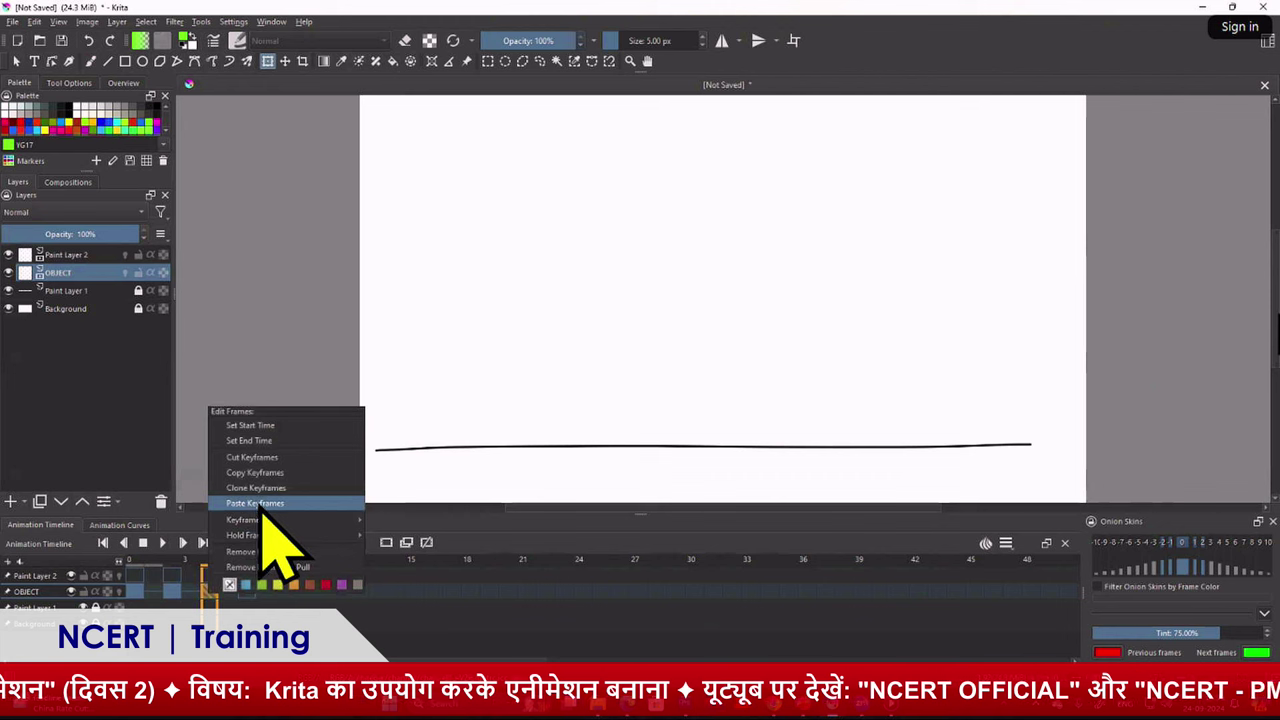
{"action": "left_click", "coordinate": [261, 506]}
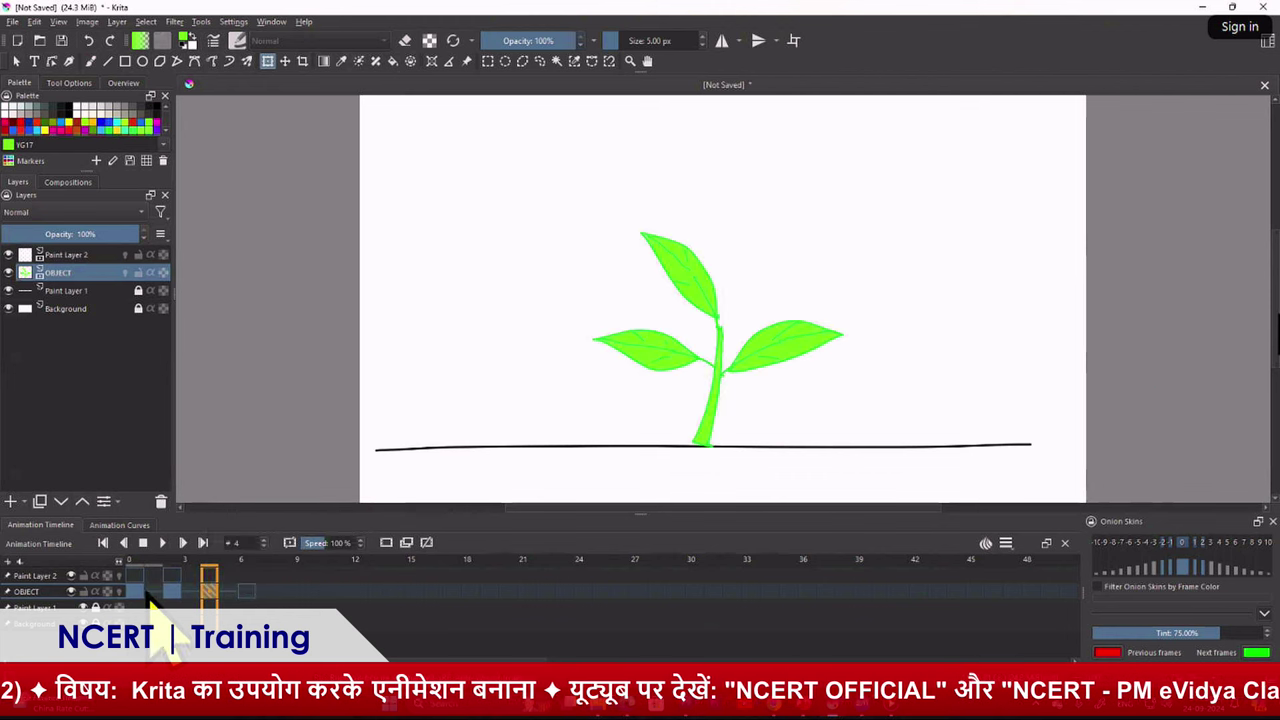
Step through frames 0, 2, 4 and 6 to review the poses, returning to frame 2
{"action": "left_click", "coordinate": [139, 594]}
{"action": "left_click", "coordinate": [172, 591]}
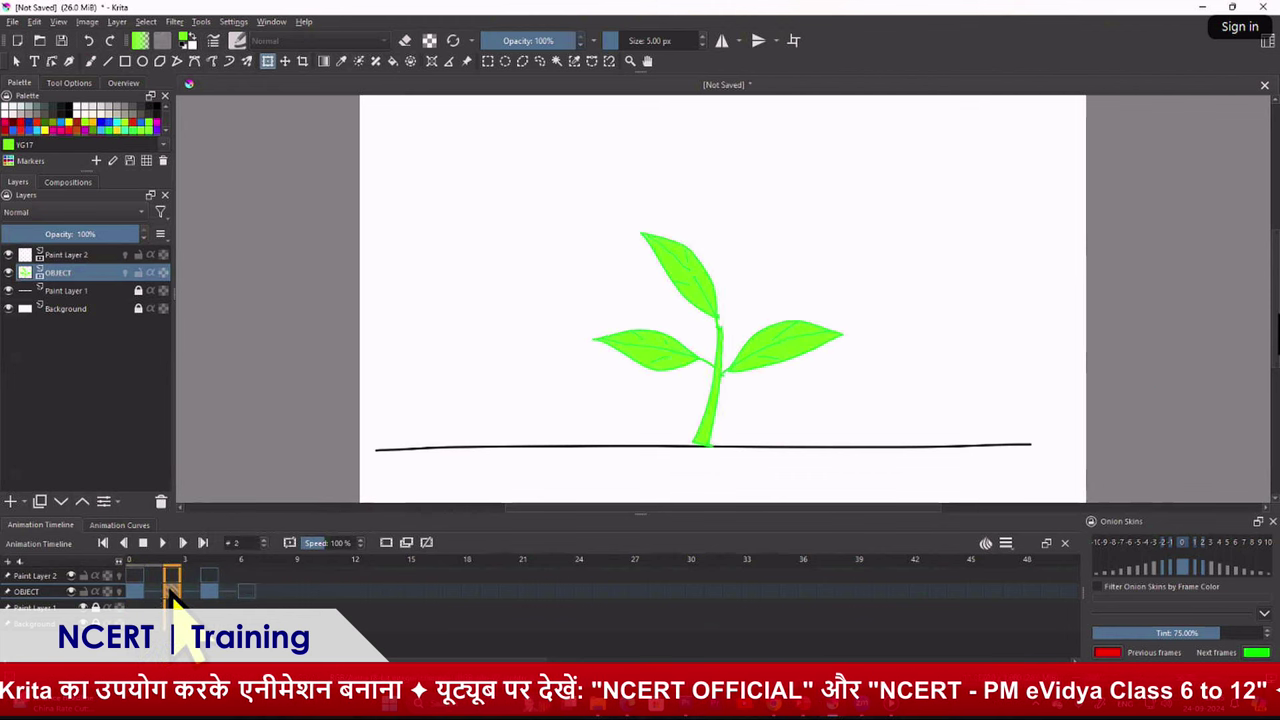
{"action": "left_click", "coordinate": [209, 591]}
{"action": "left_click", "coordinate": [246, 591]}
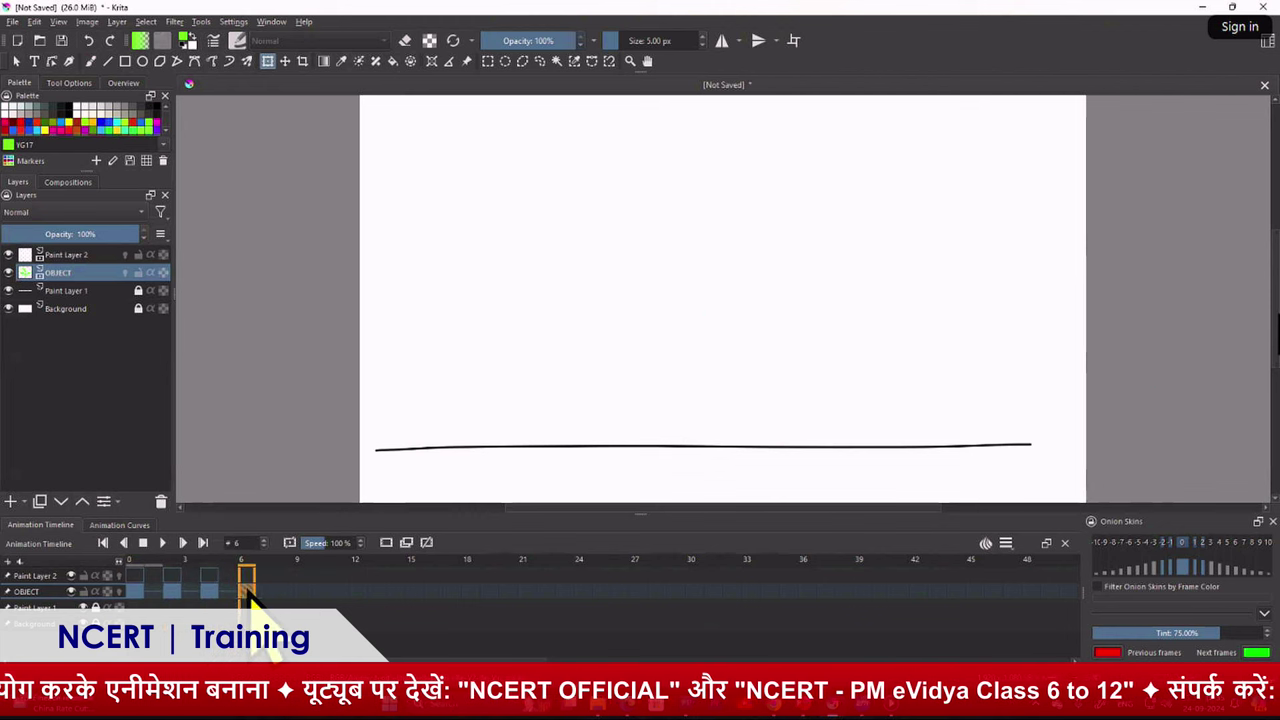
{"action": "left_click", "coordinate": [172, 589]}
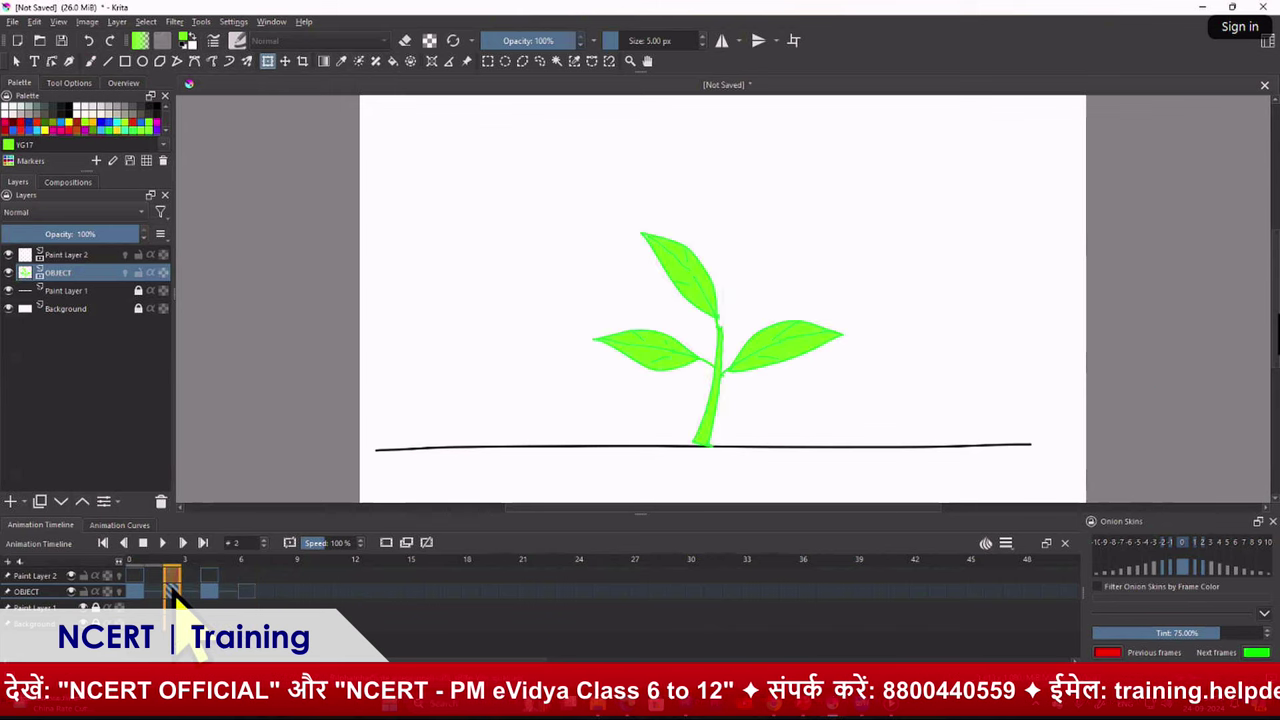
Copy the frame-2 keyframe and paste it at frame 4 on both OBJECT and Paint Layer 2
{"action": "right_click", "coordinate": [175, 592]}
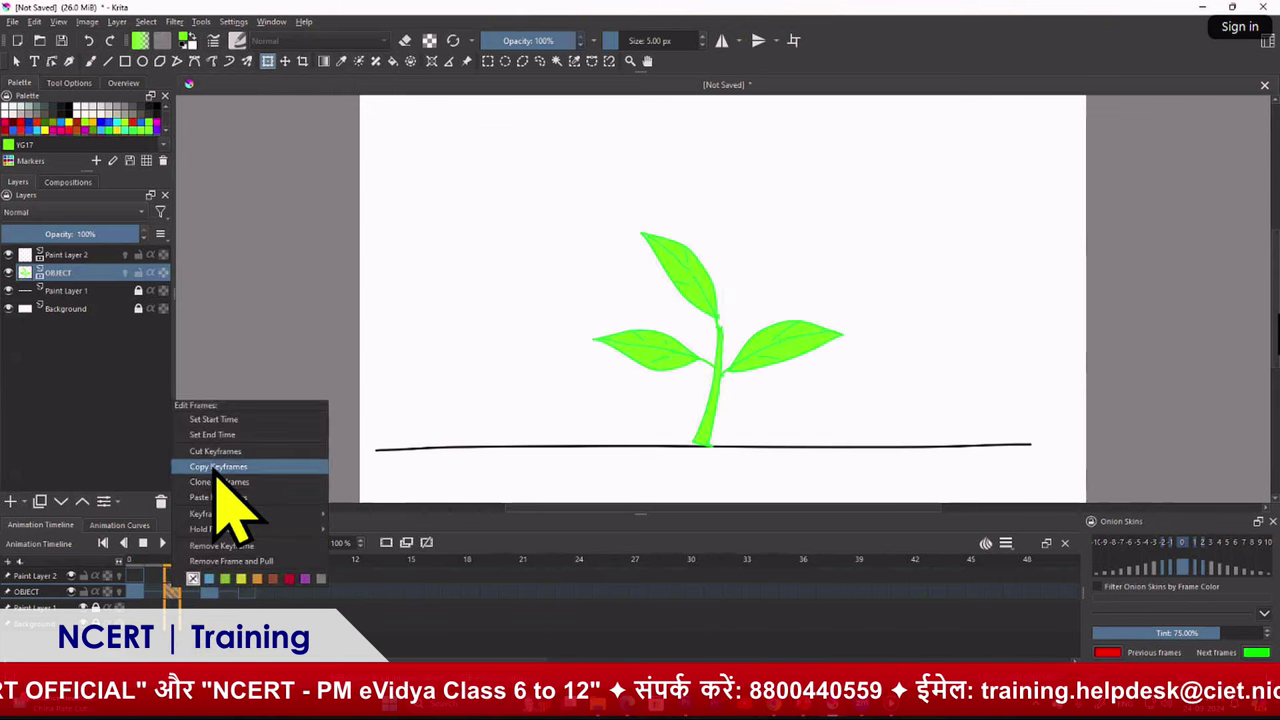
{"action": "left_click", "coordinate": [218, 470]}
{"action": "left_click", "coordinate": [210, 591]}
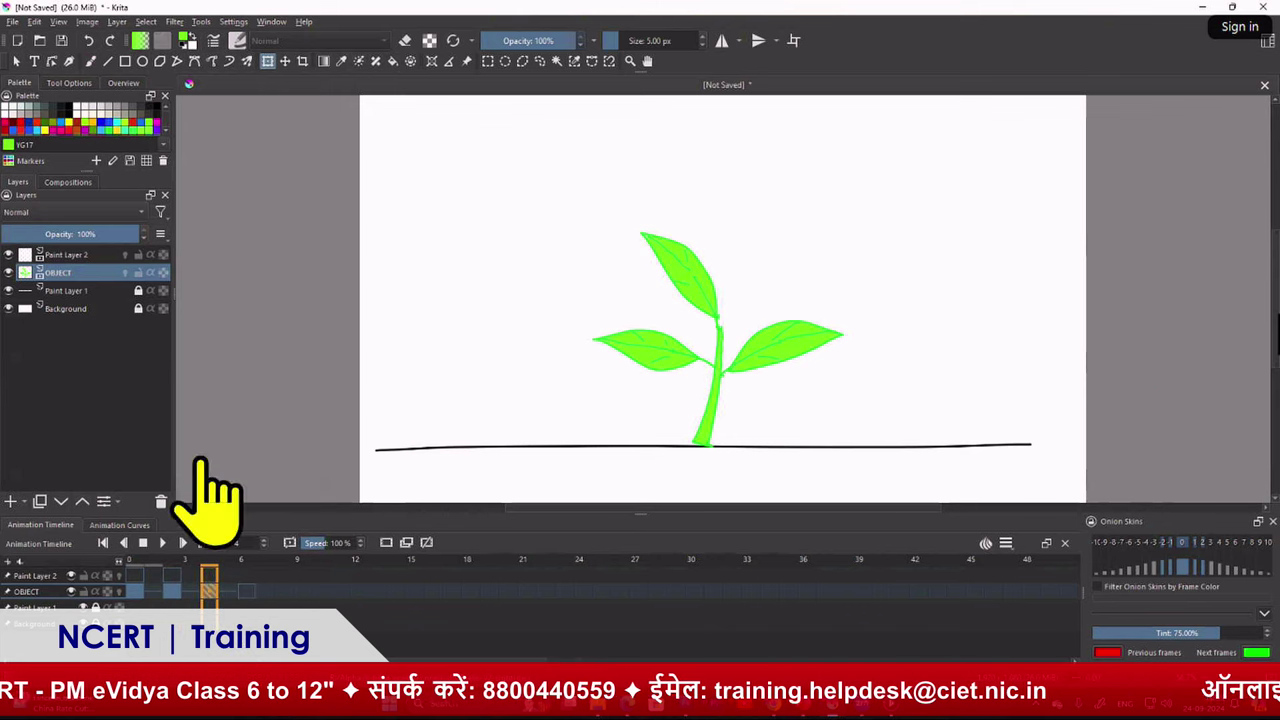
{"action": "left_click", "coordinate": [208, 576], "text": "shift"}
{"action": "right_click", "coordinate": [208, 580]}
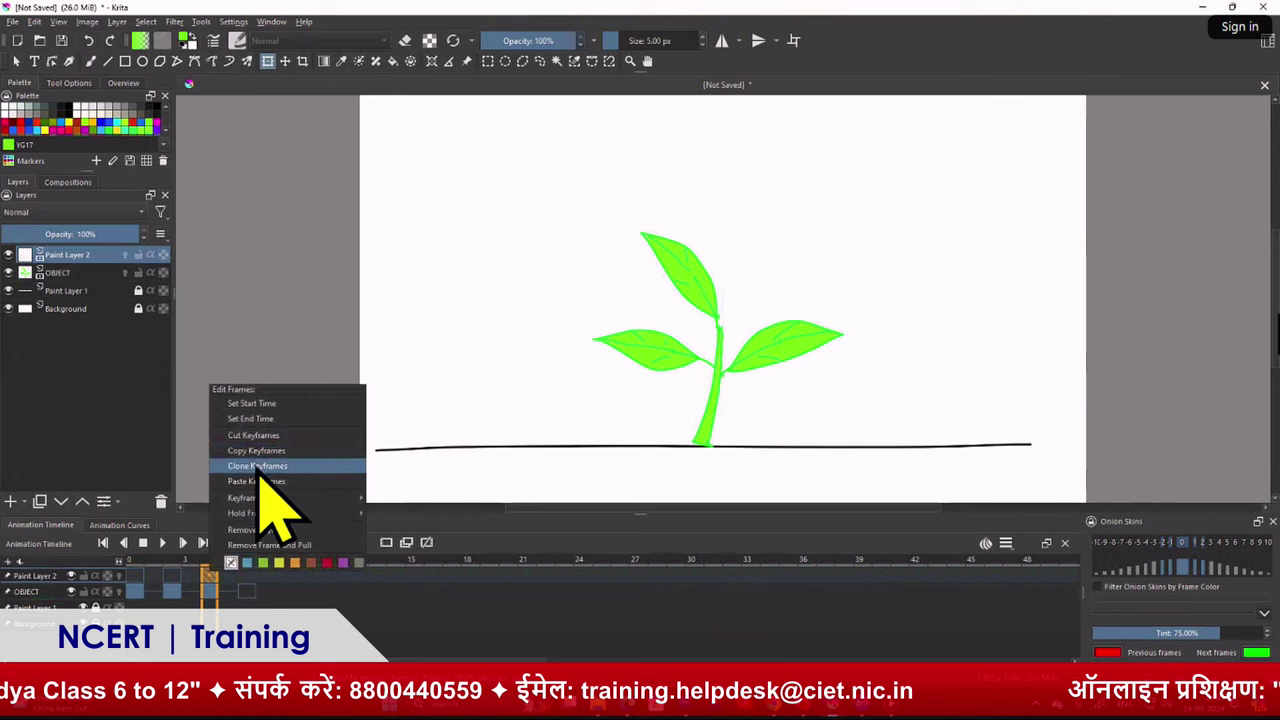
{"action": "left_click", "coordinate": [260, 481]}
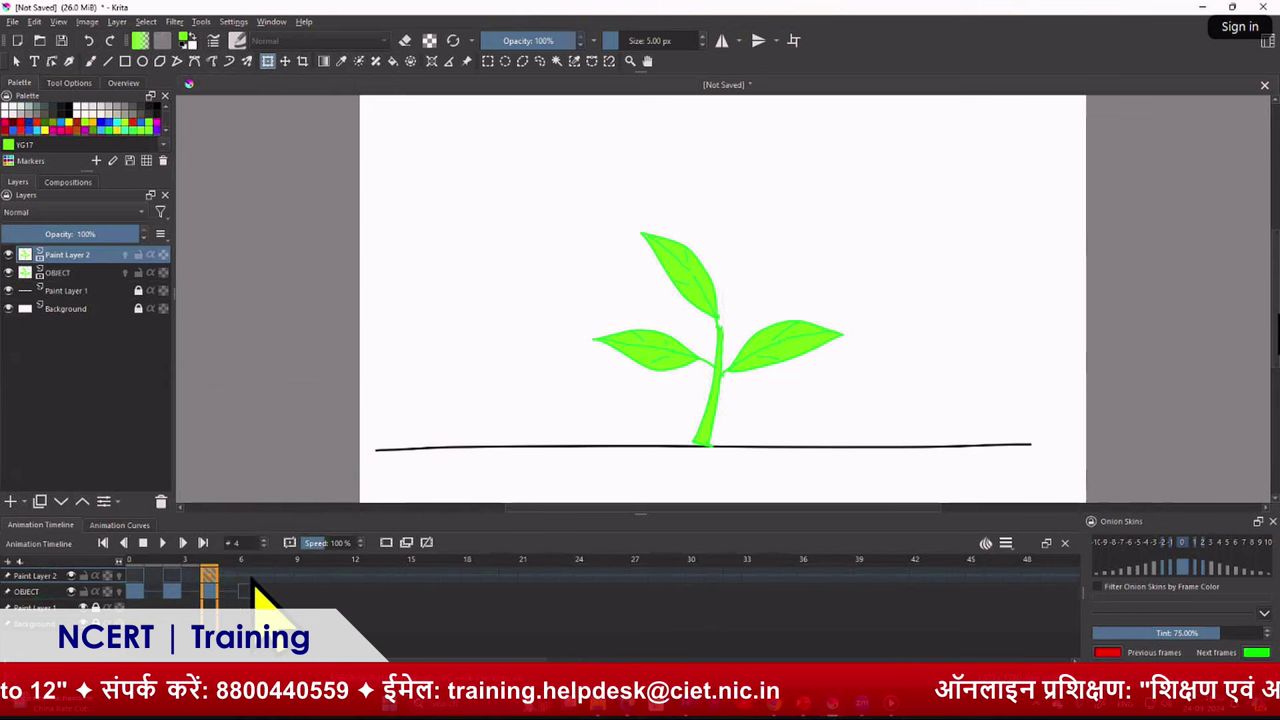
{"action": "left_click", "coordinate": [247, 591]}
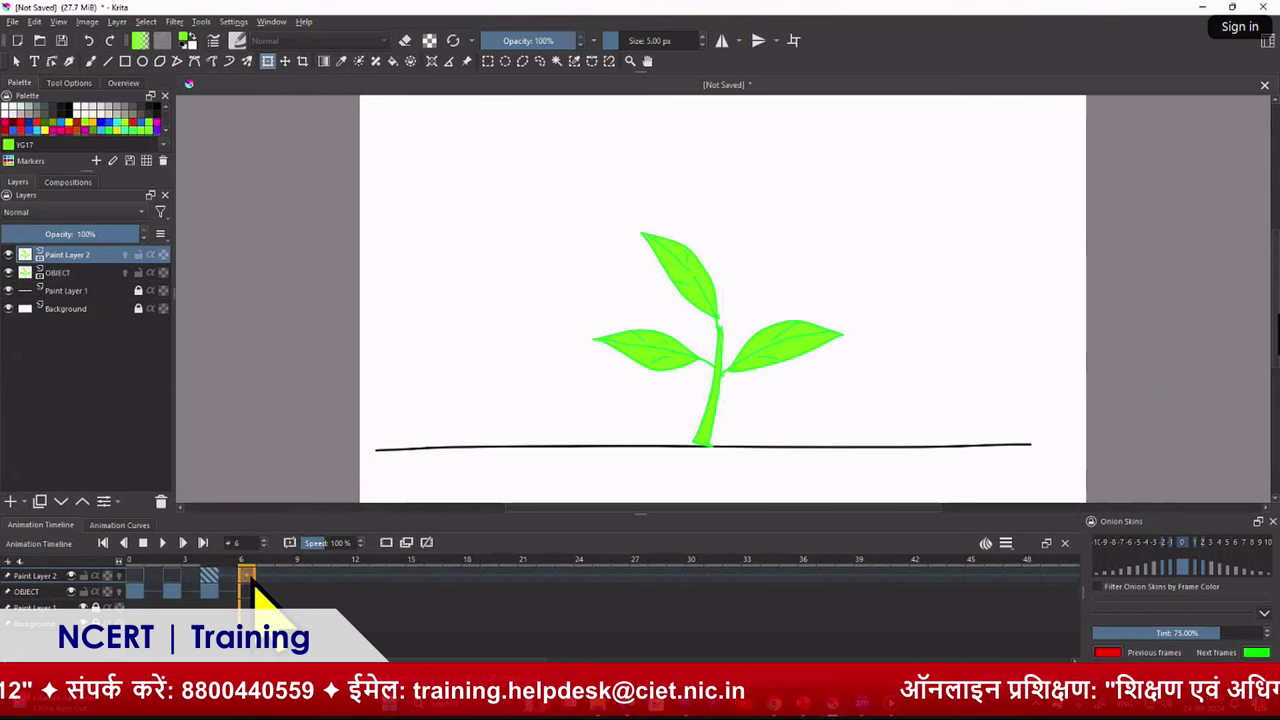
Change the frame-0 keyframe's options, then add an empty keyframe at frame 6 on Paint Layer 2
{"action": "left_click", "coordinate": [137, 588]}
{"action": "right_click", "coordinate": [137, 588]}
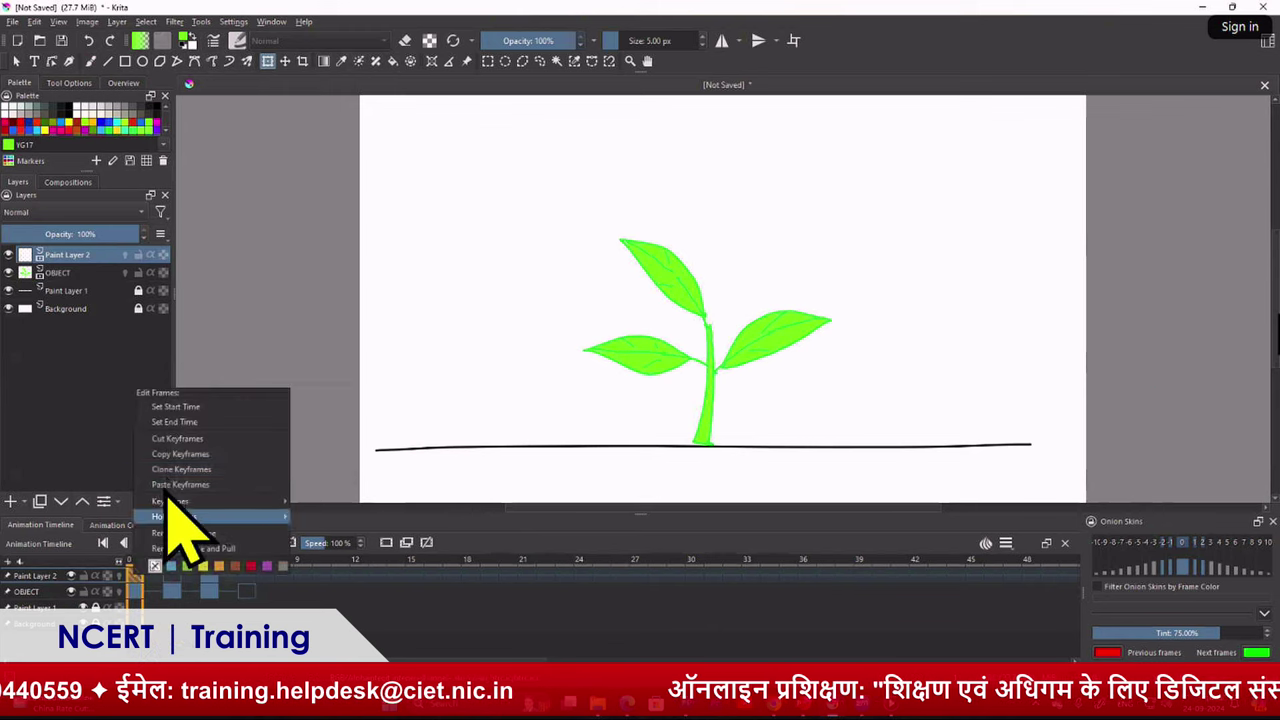
{"action": "left_click", "coordinate": [180, 452]}
{"action": "left_click", "coordinate": [250, 575]}
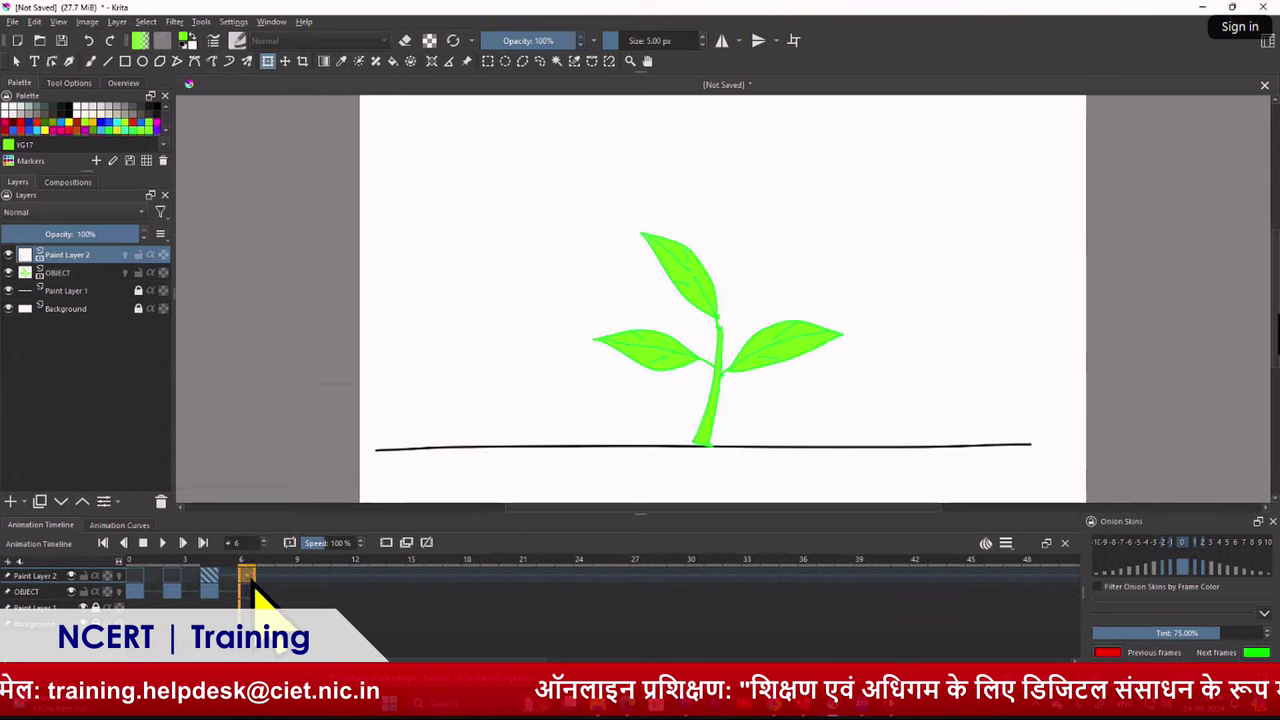
{"action": "right_click", "coordinate": [250, 575]}
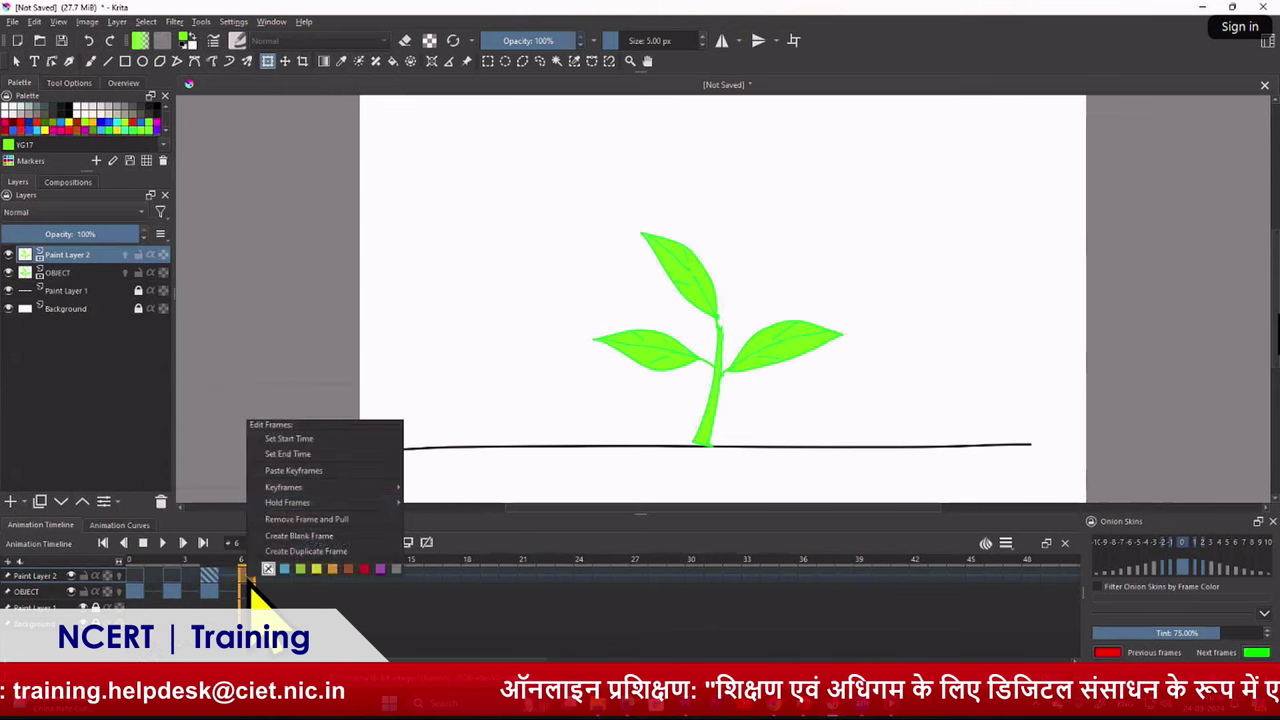
{"action": "left_click", "coordinate": [300, 470]}
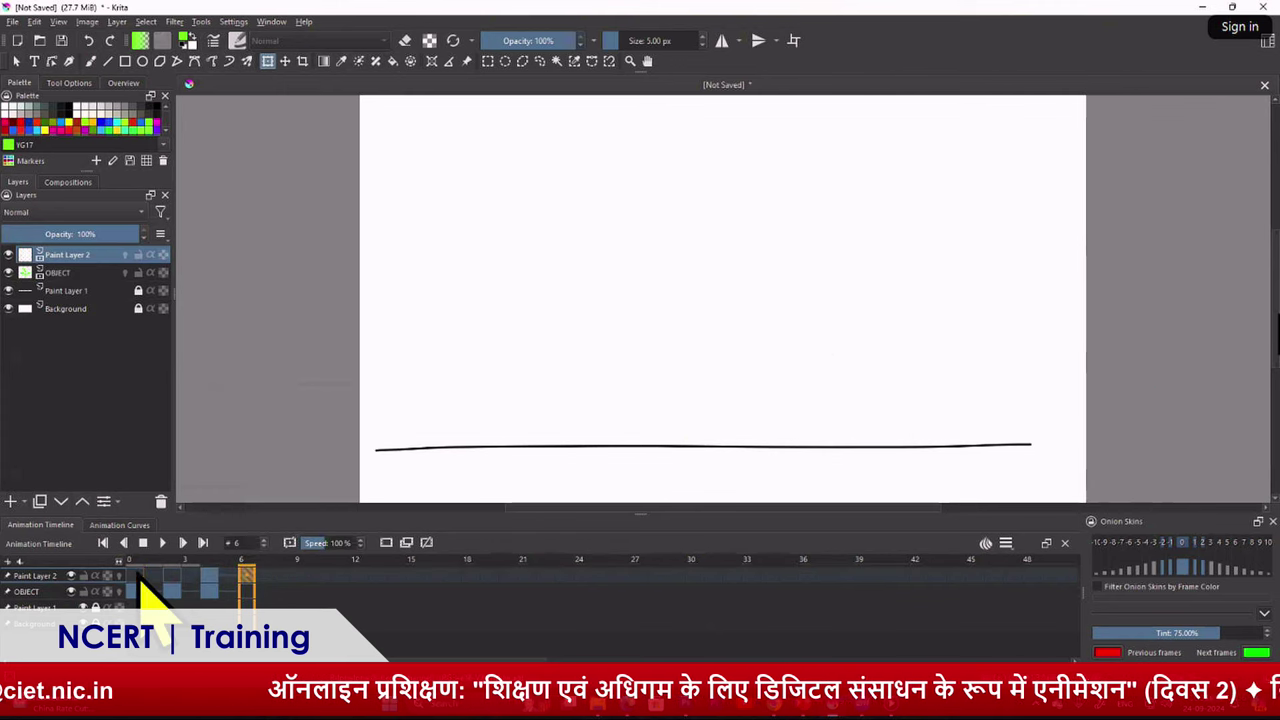
Step through frames 0 to 6 twice to check the plant, select frame 6, then return to frame 2
{"action": "left_click", "coordinate": [137, 578]}
{"action": "left_click", "coordinate": [172, 576]}
{"action": "left_click", "coordinate": [208, 576]}
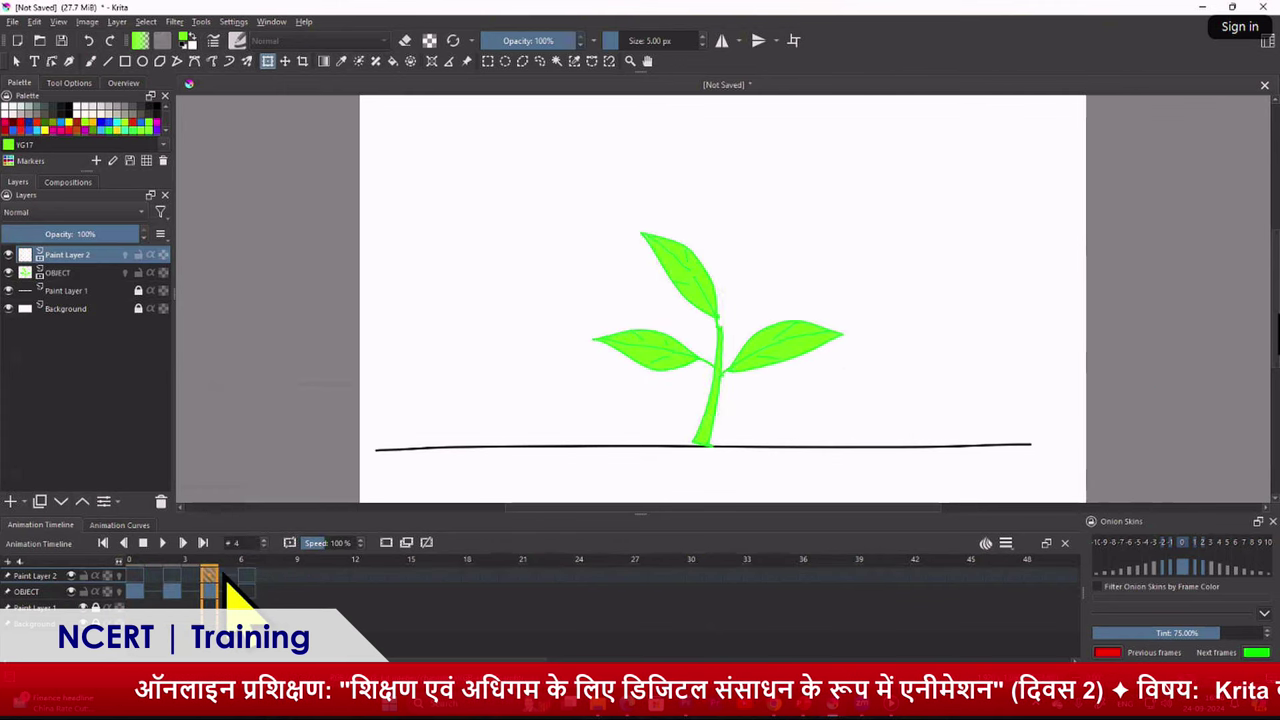
{"action": "left_click", "coordinate": [246, 576]}
{"action": "left_click", "coordinate": [208, 576]}
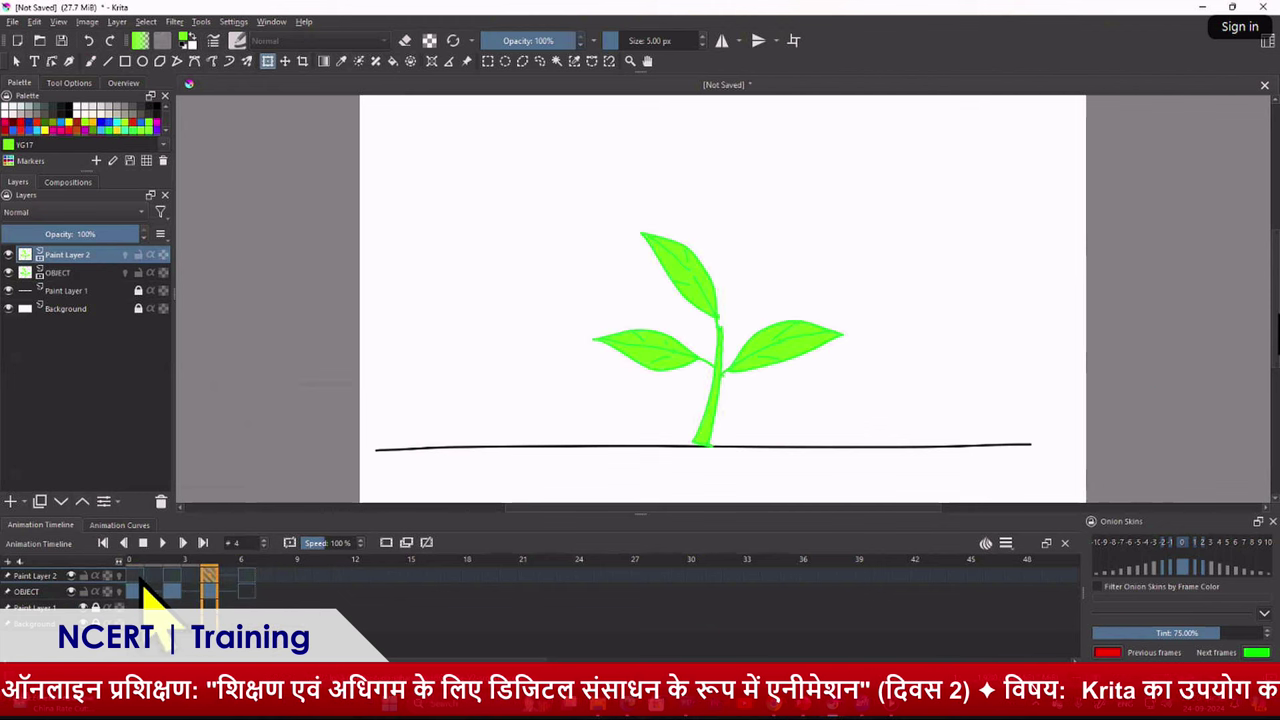
{"action": "left_click", "coordinate": [137, 576]}
{"action": "left_click", "coordinate": [172, 576]}
{"action": "left_click", "coordinate": [208, 576]}
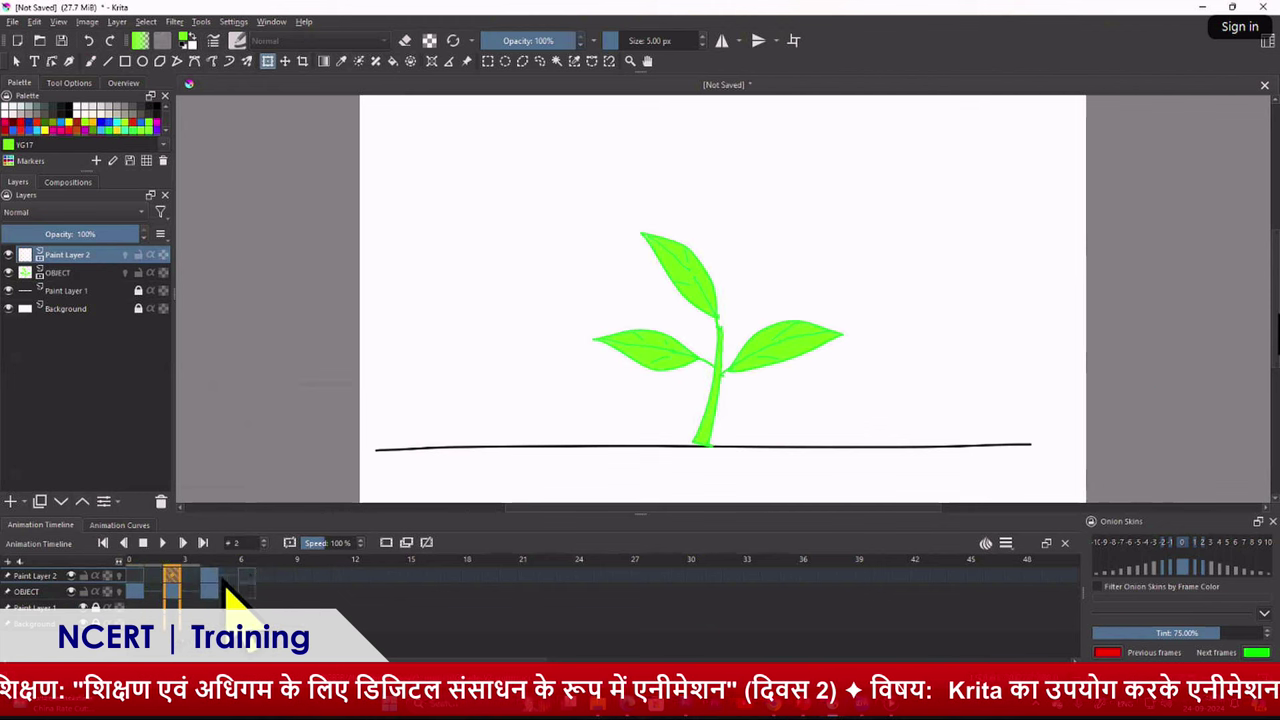
{"action": "left_click", "coordinate": [246, 576]}
{"action": "left_click_drag", "start_coordinate": [254, 584], "coordinate": [245, 592]}
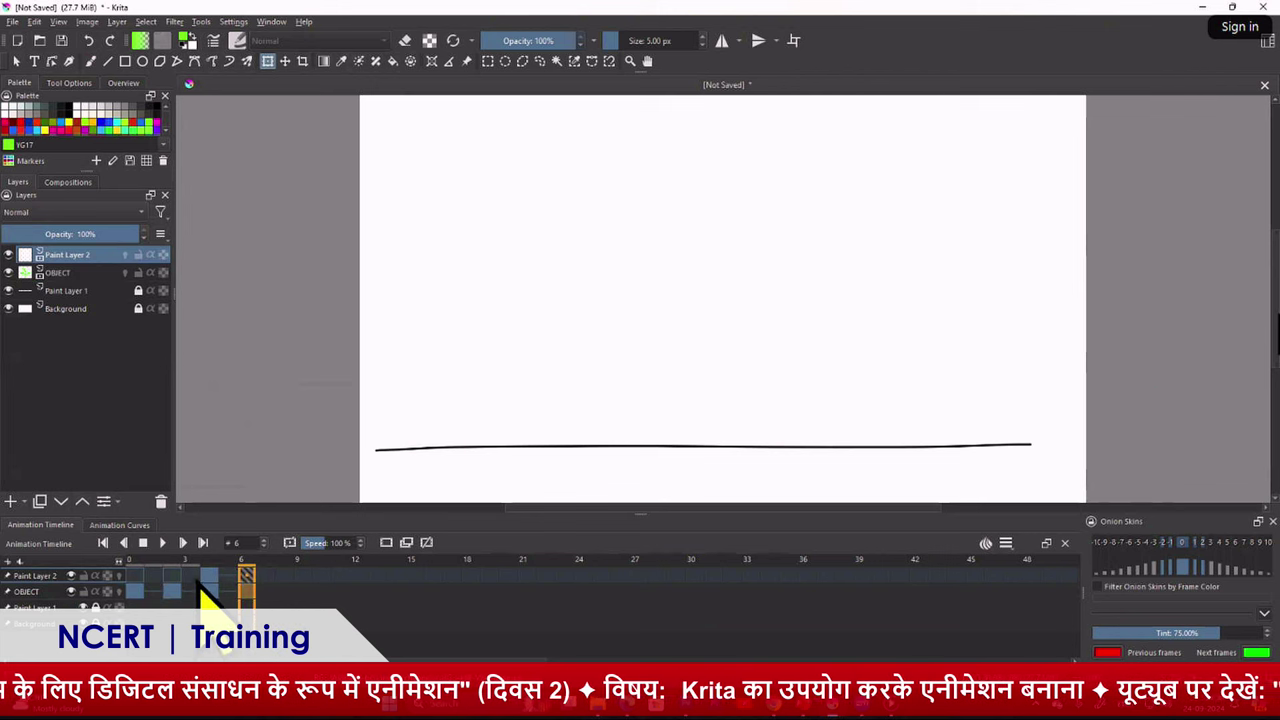
{"action": "left_click", "coordinate": [172, 580]}
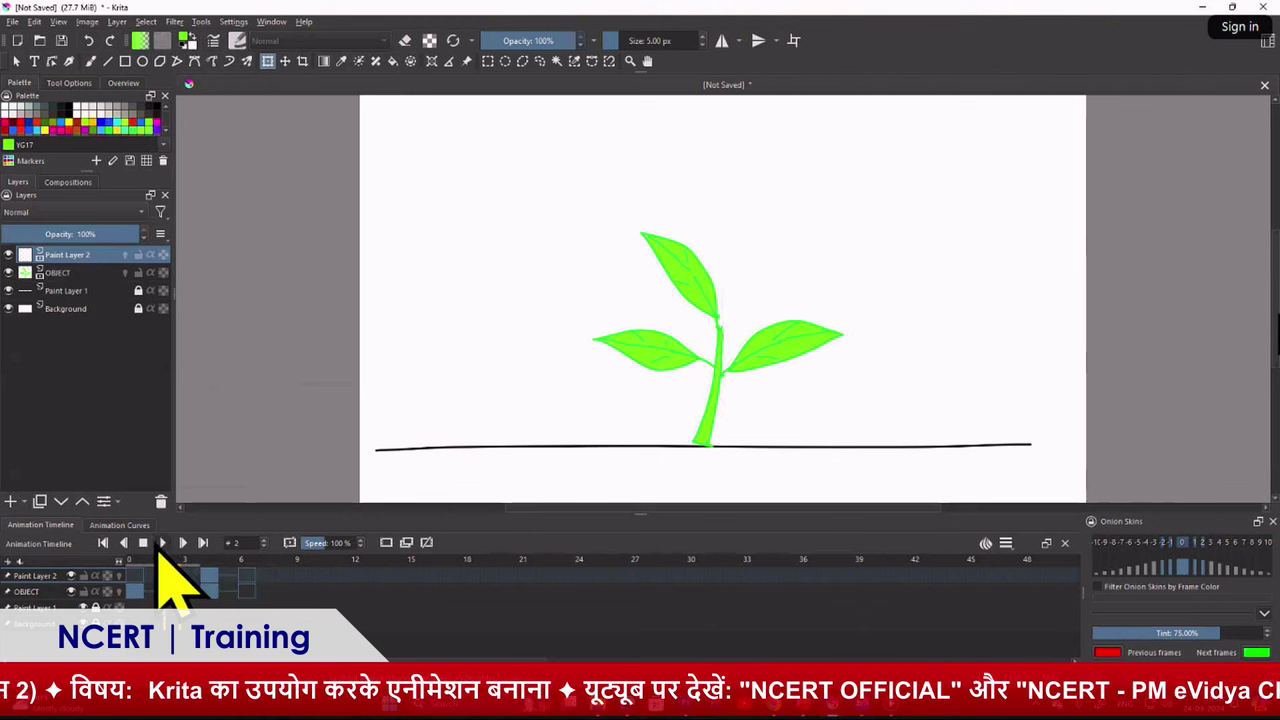
{"action": "left_click", "coordinate": [163, 542]}
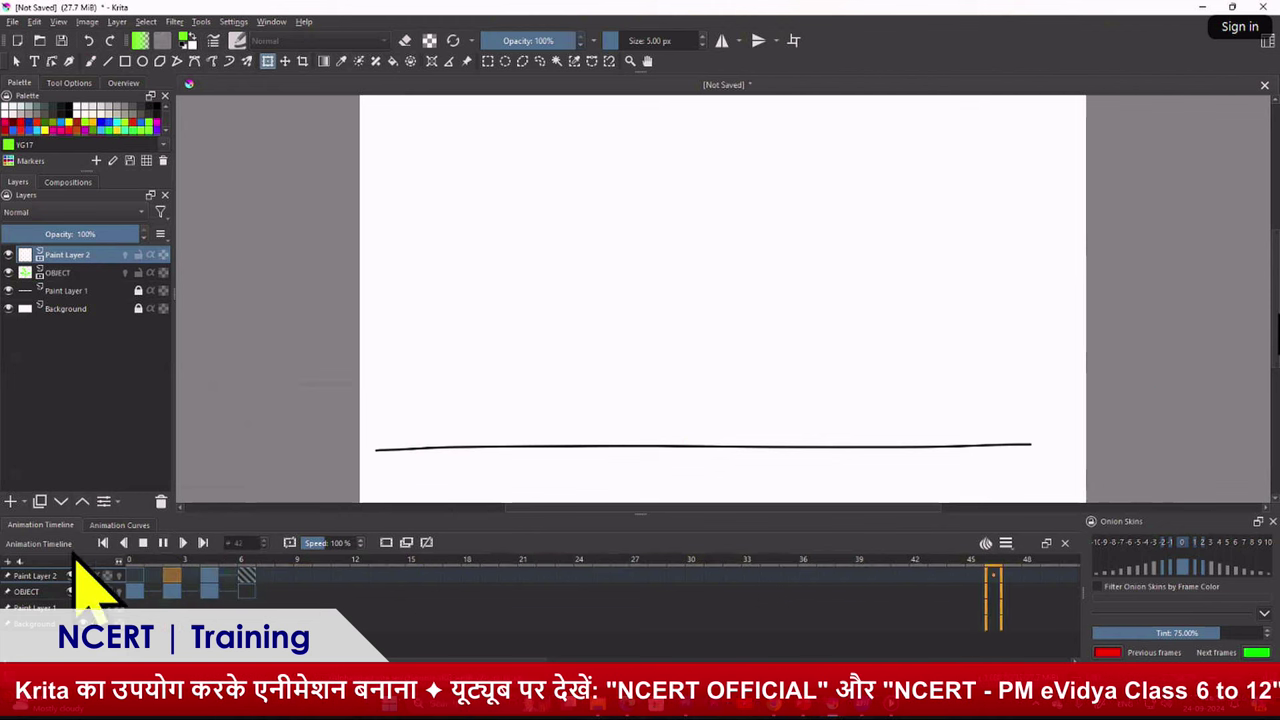
{"action": "left_click", "coordinate": [163, 542]}
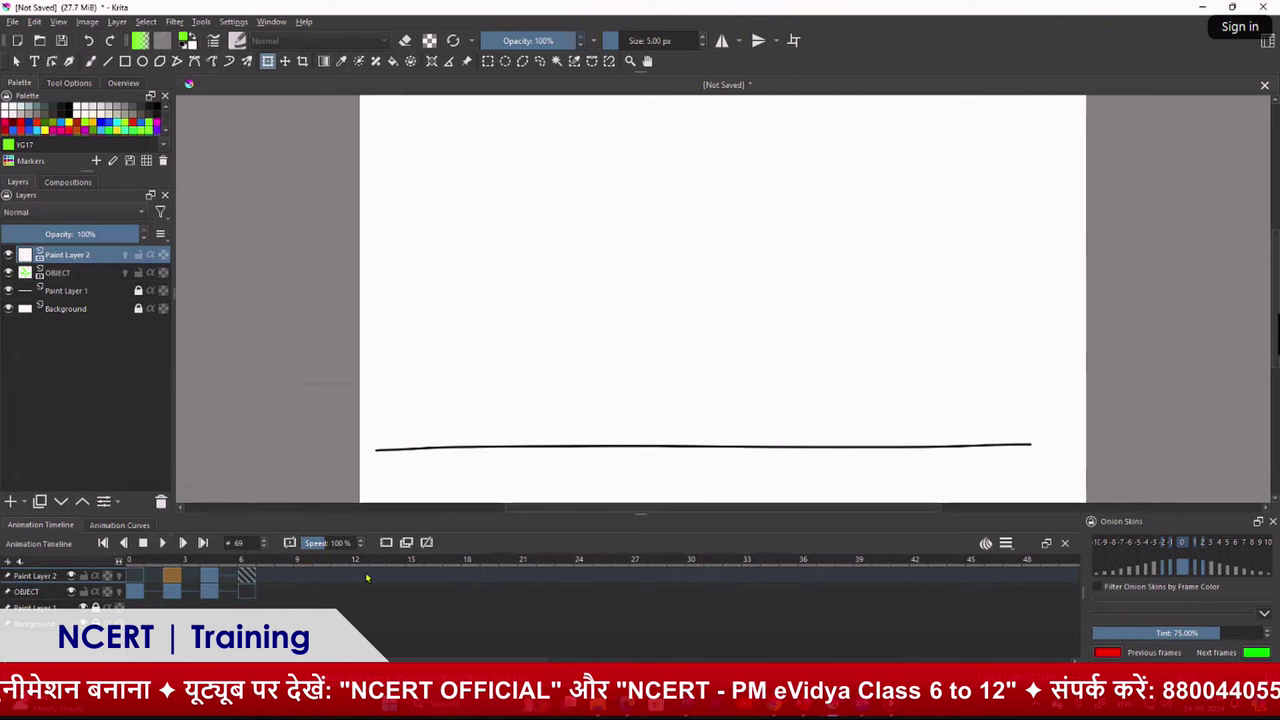
{"action": "left_click", "coordinate": [133, 577]}
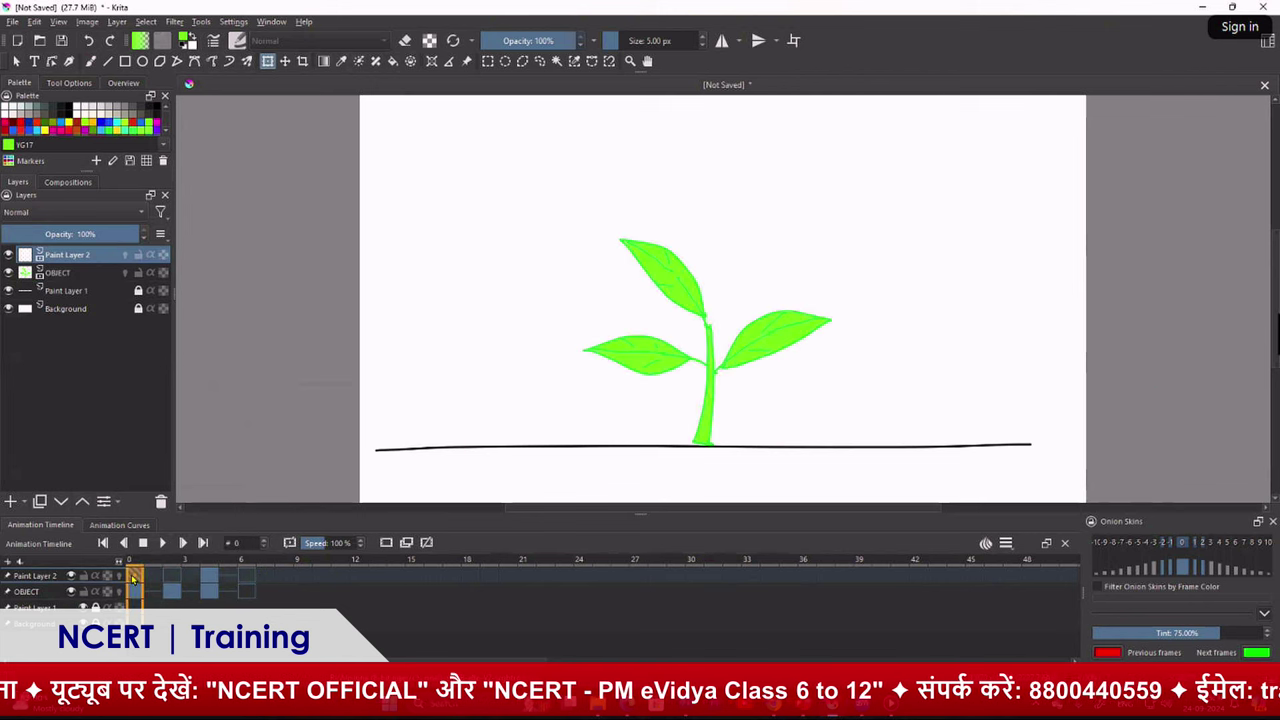
Set the start time to frame 0 and end time to frame 20, then play and stop the preview
{"action": "right_click", "coordinate": [133, 578]}
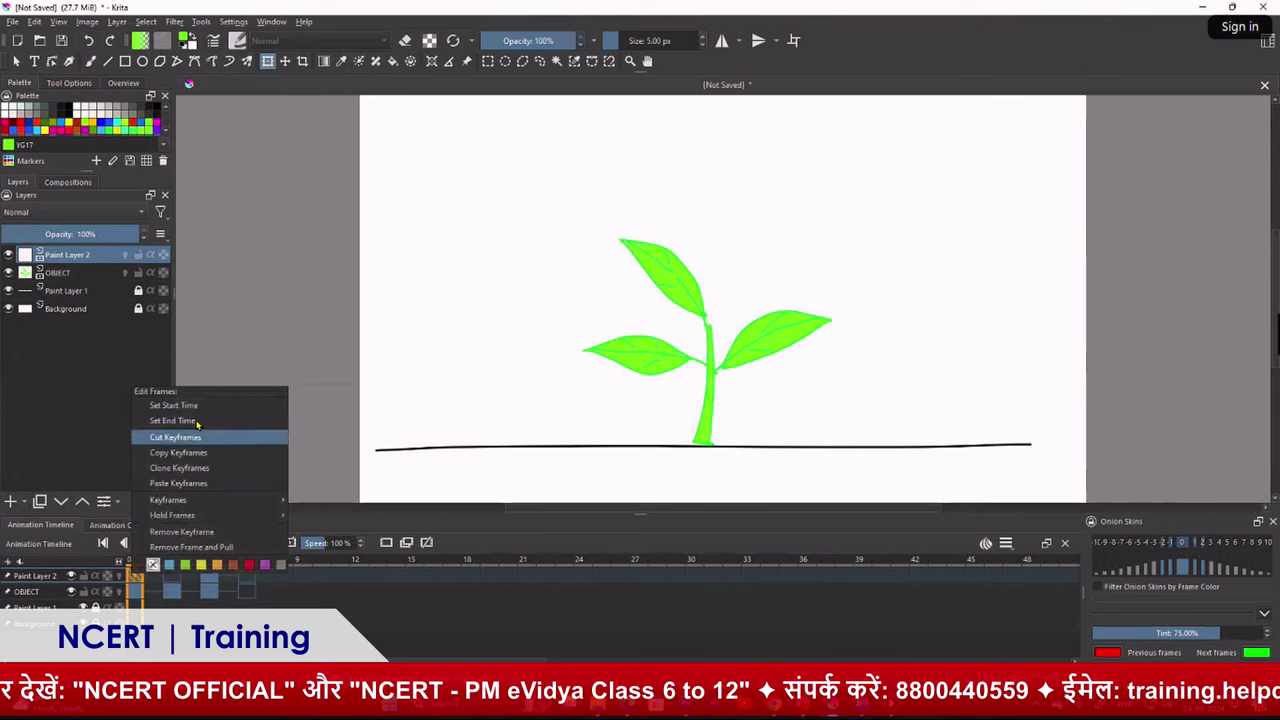
{"action": "left_click", "coordinate": [173, 406]}
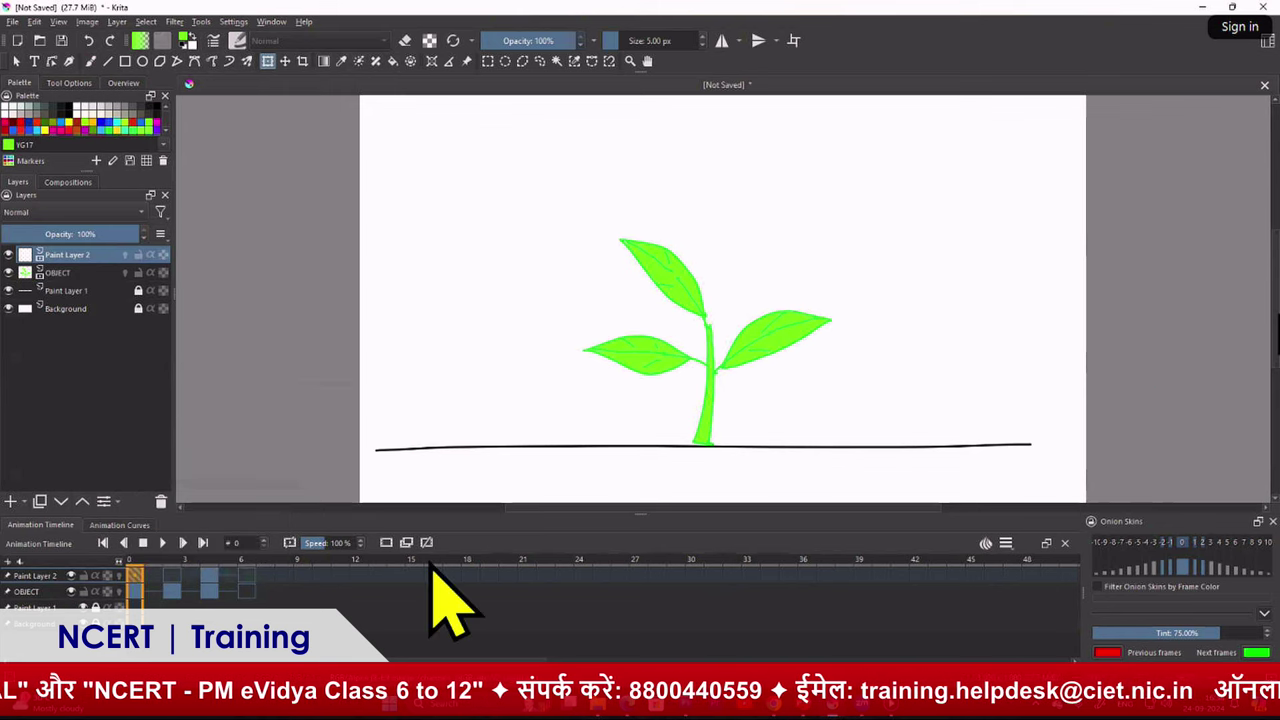
{"action": "left_click", "coordinate": [508, 578]}
{"action": "right_click", "coordinate": [507, 578]}
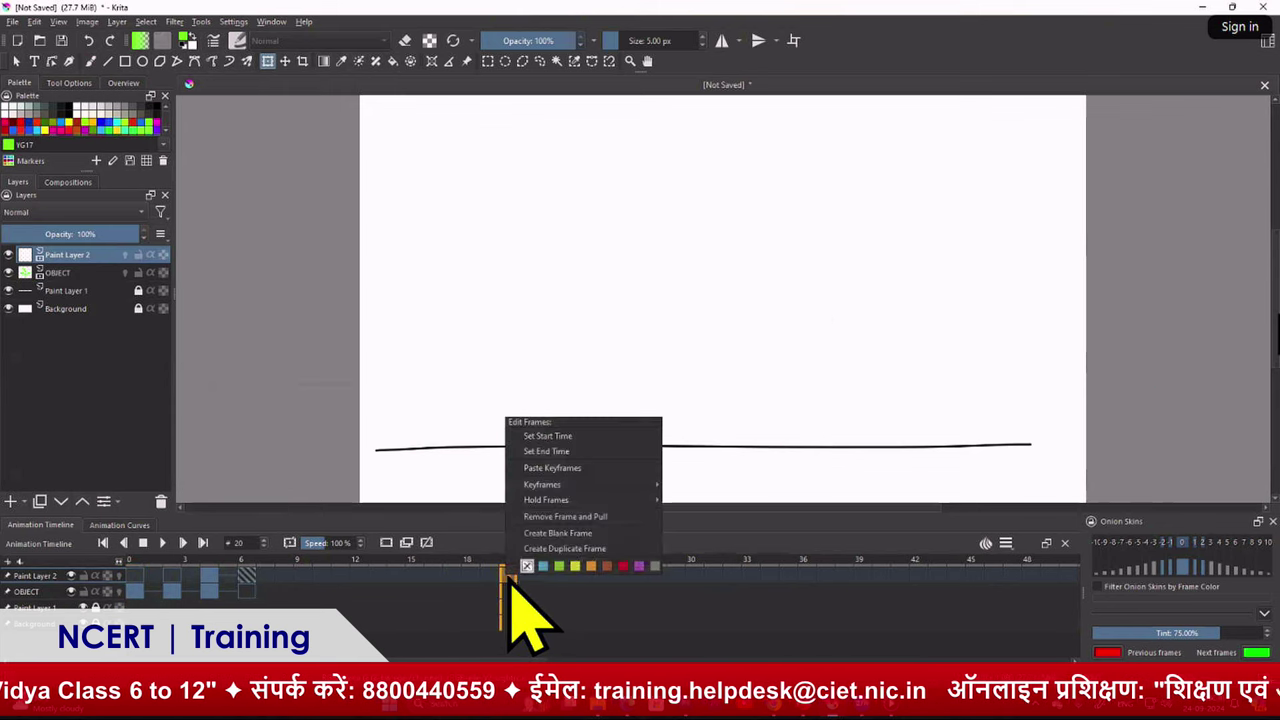
{"action": "left_click", "coordinate": [545, 452]}
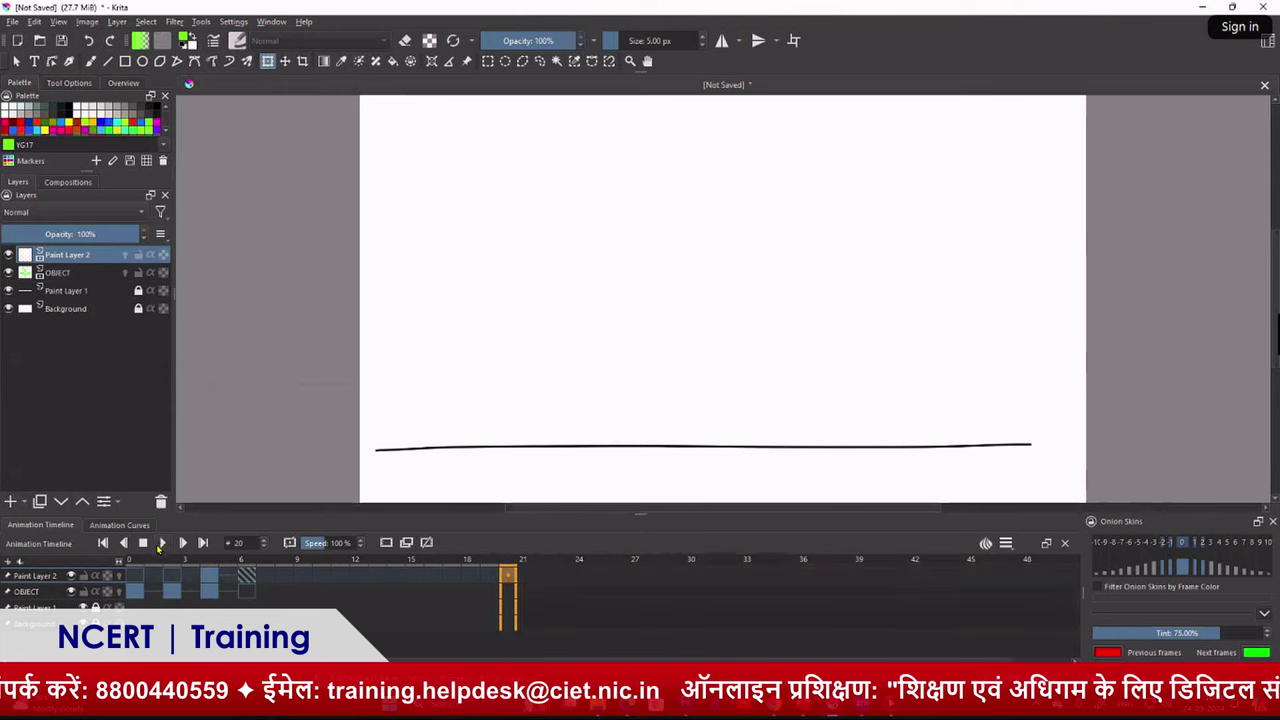
{"action": "left_click", "coordinate": [164, 543]}
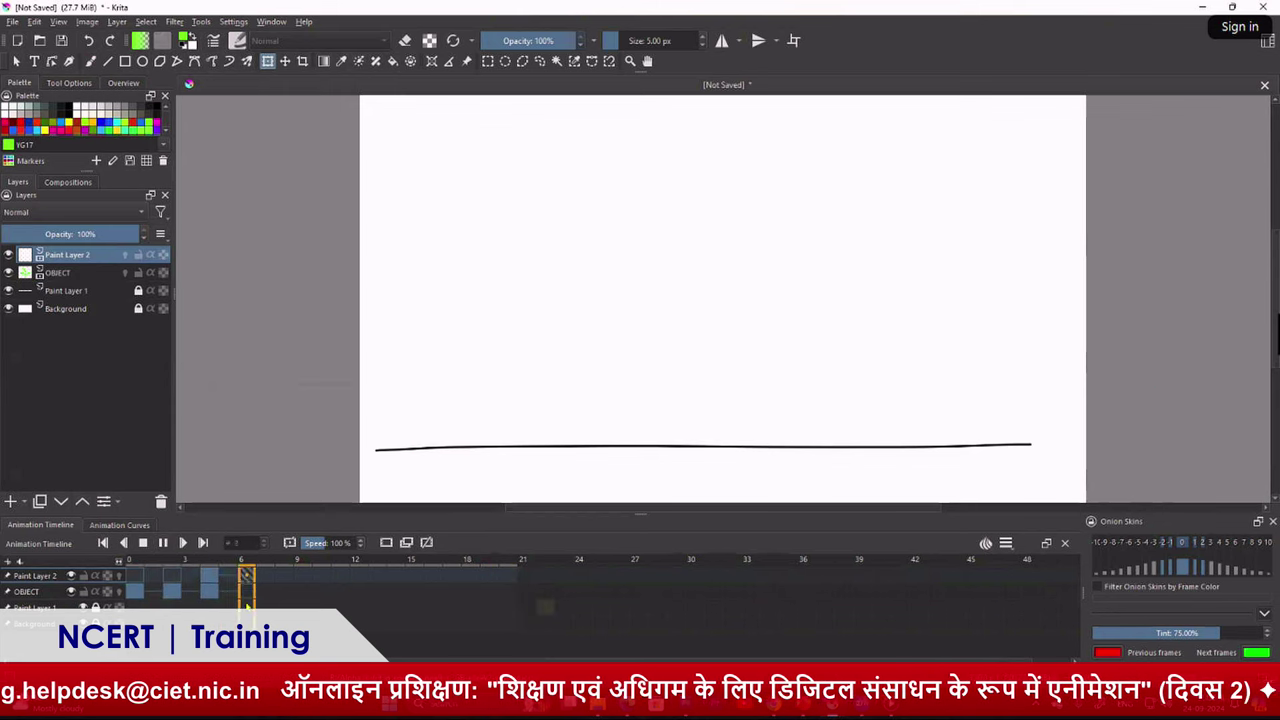
{"action": "left_click", "coordinate": [163, 543]}
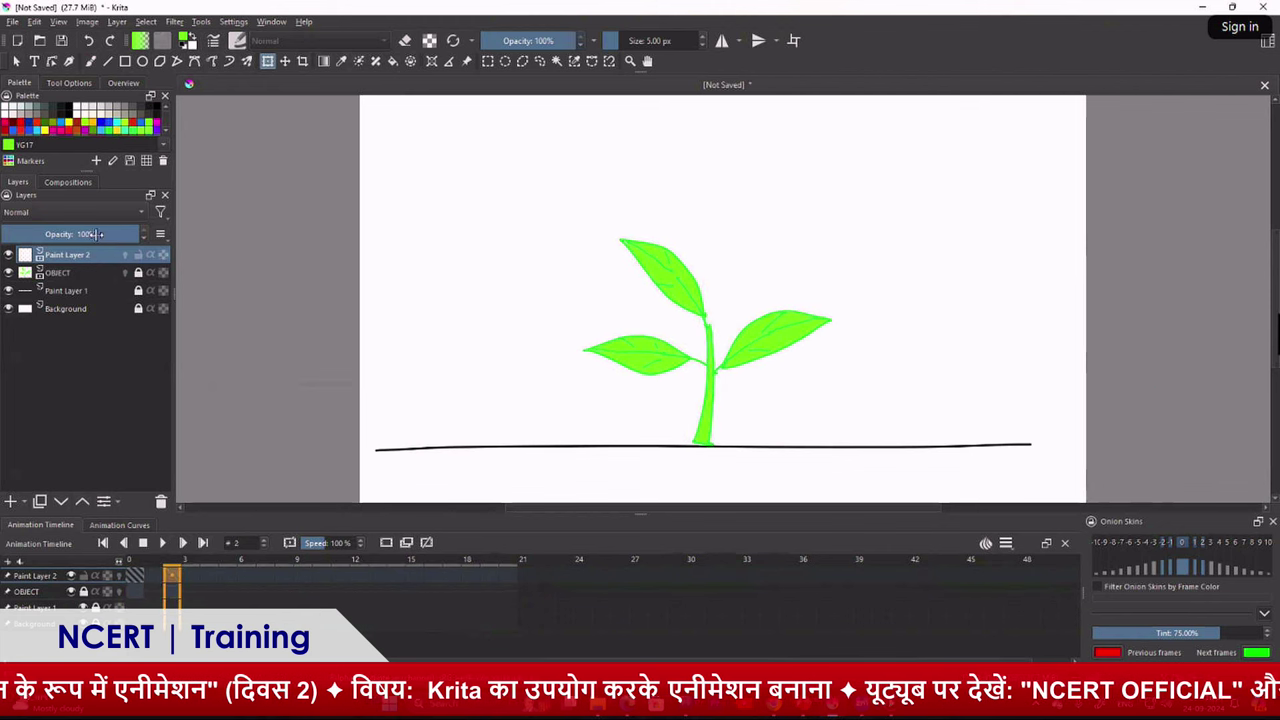
Make Paint Layer 2 the active layer at frame 0
{"action": "left_click", "coordinate": [80, 273], "text": "ctrl"}
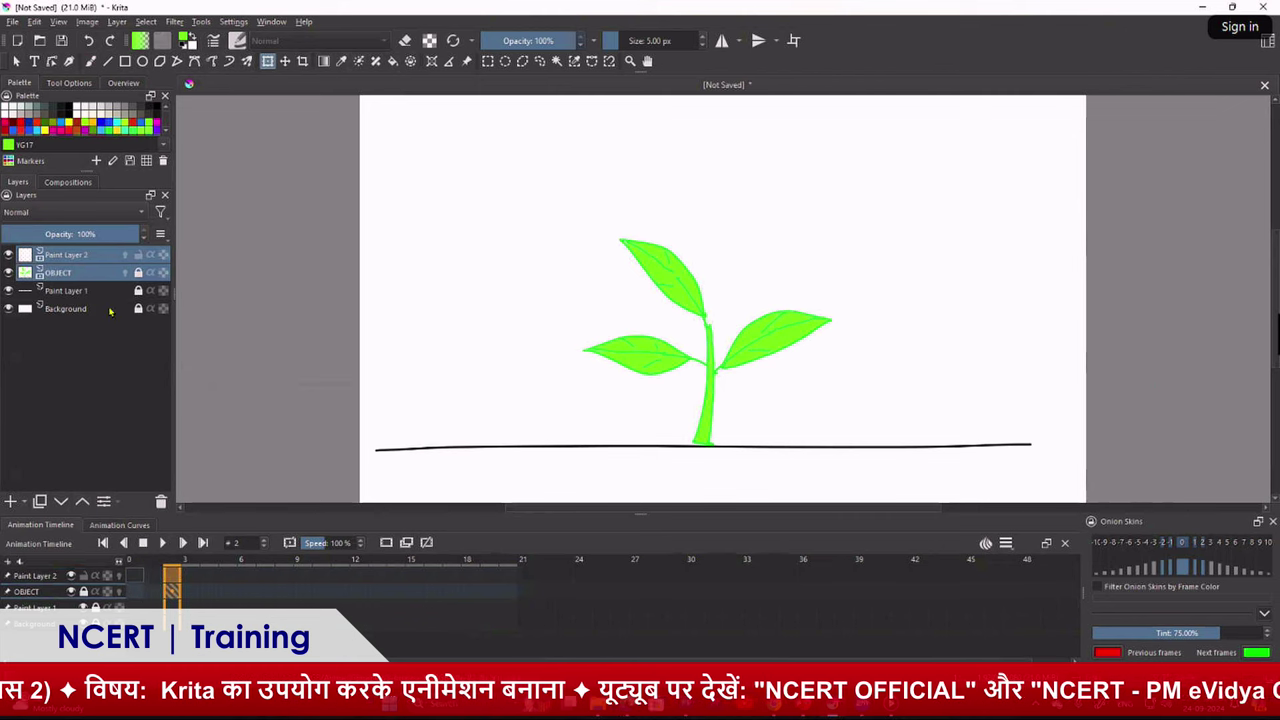
{"action": "right_click", "coordinate": [92, 272]}
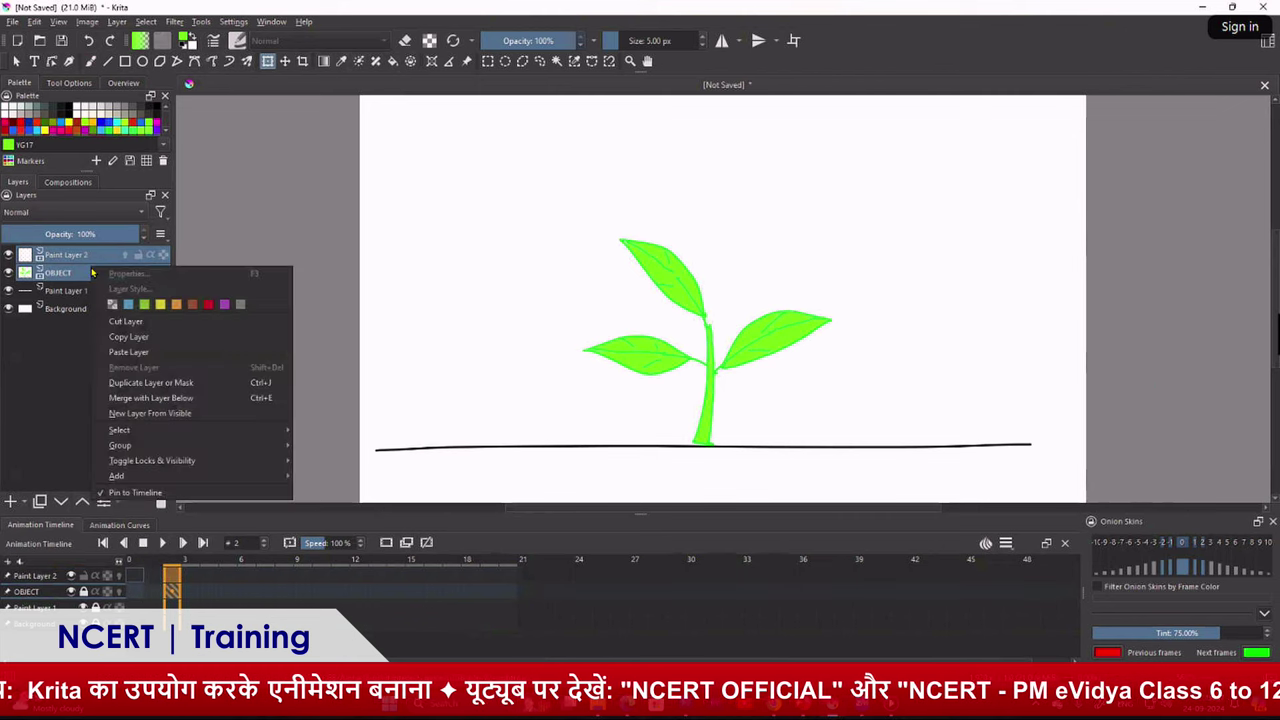
{"action": "mouse_move", "coordinate": [120, 445]}
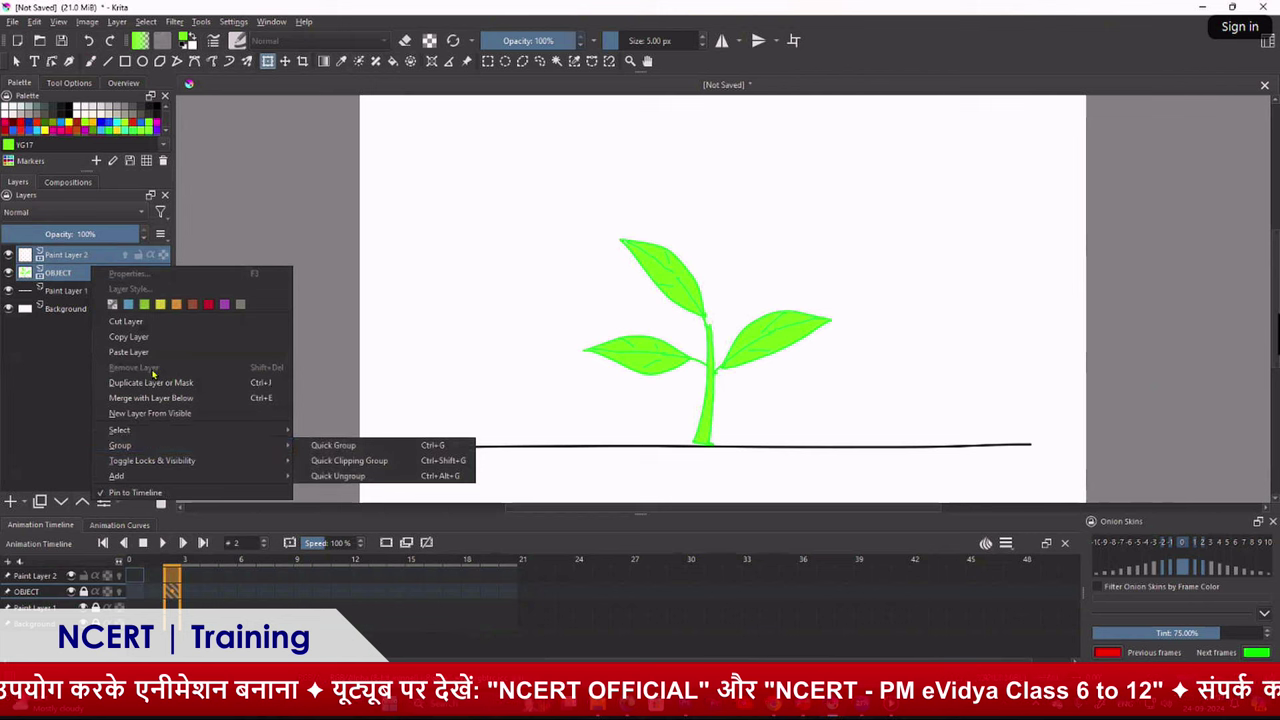
{"action": "left_click", "coordinate": [72, 385]}
{"action": "left_click", "coordinate": [190, 591]}
{"action": "left_click", "coordinate": [138, 590]}
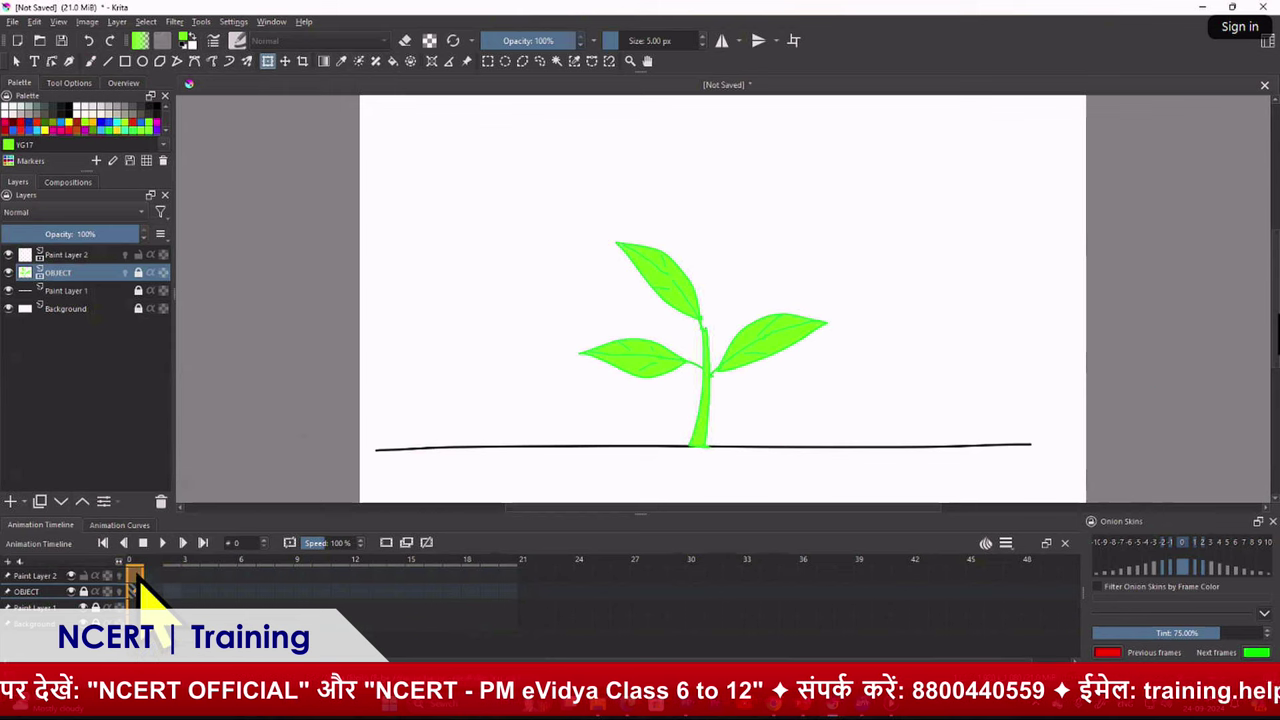
{"action": "right_click", "coordinate": [135, 576]}
{"action": "left_click", "coordinate": [196, 459]}
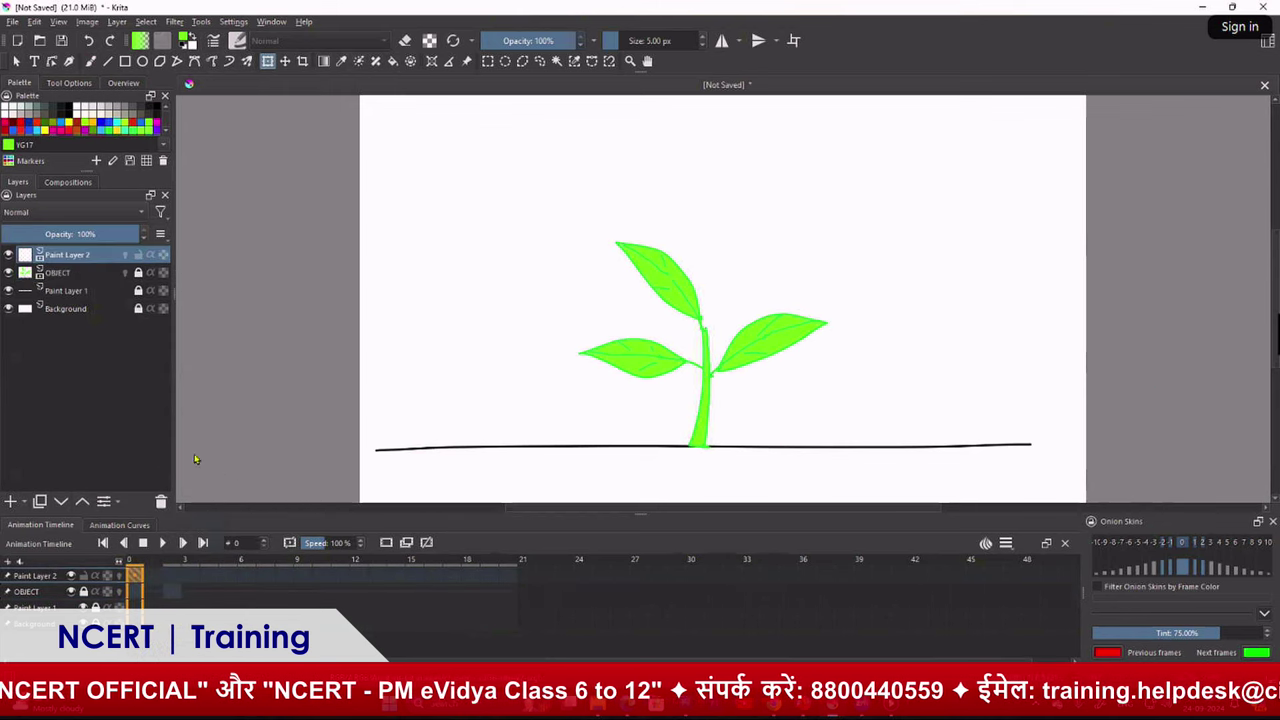
Add a keyframe at frame 2 on Paint Layer 2
{"action": "left_click", "coordinate": [176, 593]}
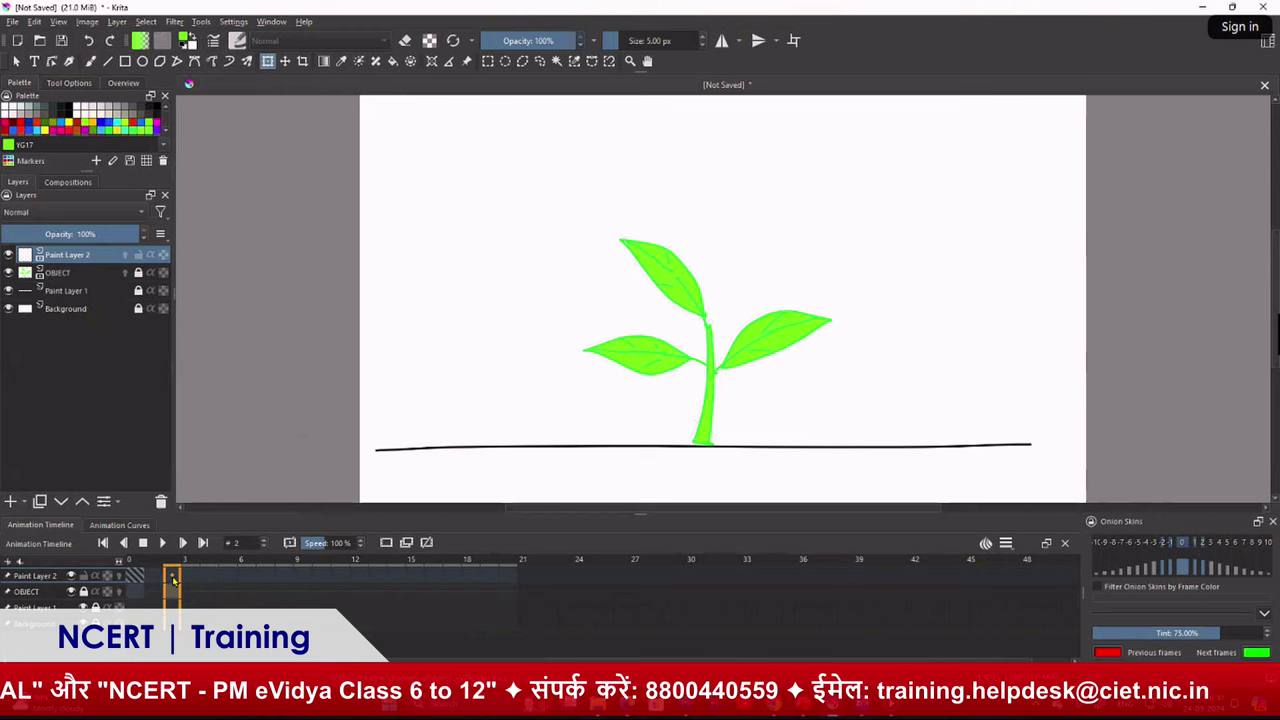
{"action": "right_click", "coordinate": [173, 578]}
{"action": "left_click", "coordinate": [230, 500]}
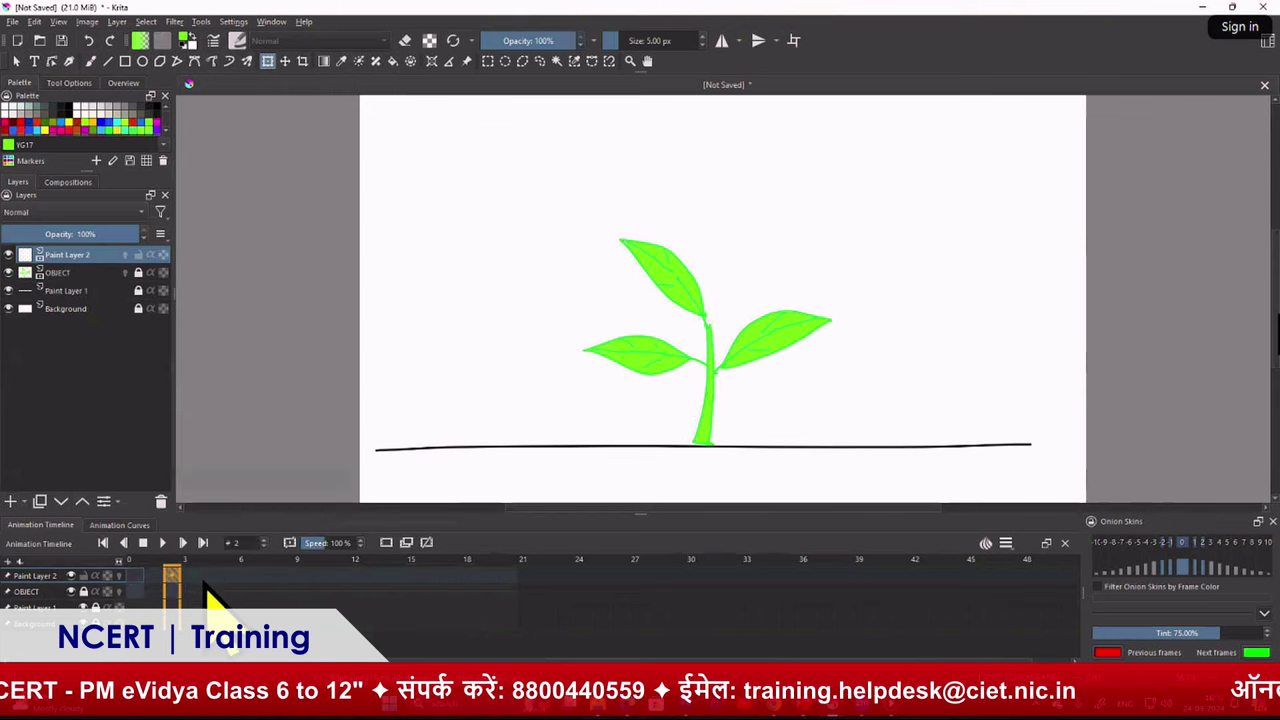
{"action": "left_click", "coordinate": [172, 578]}
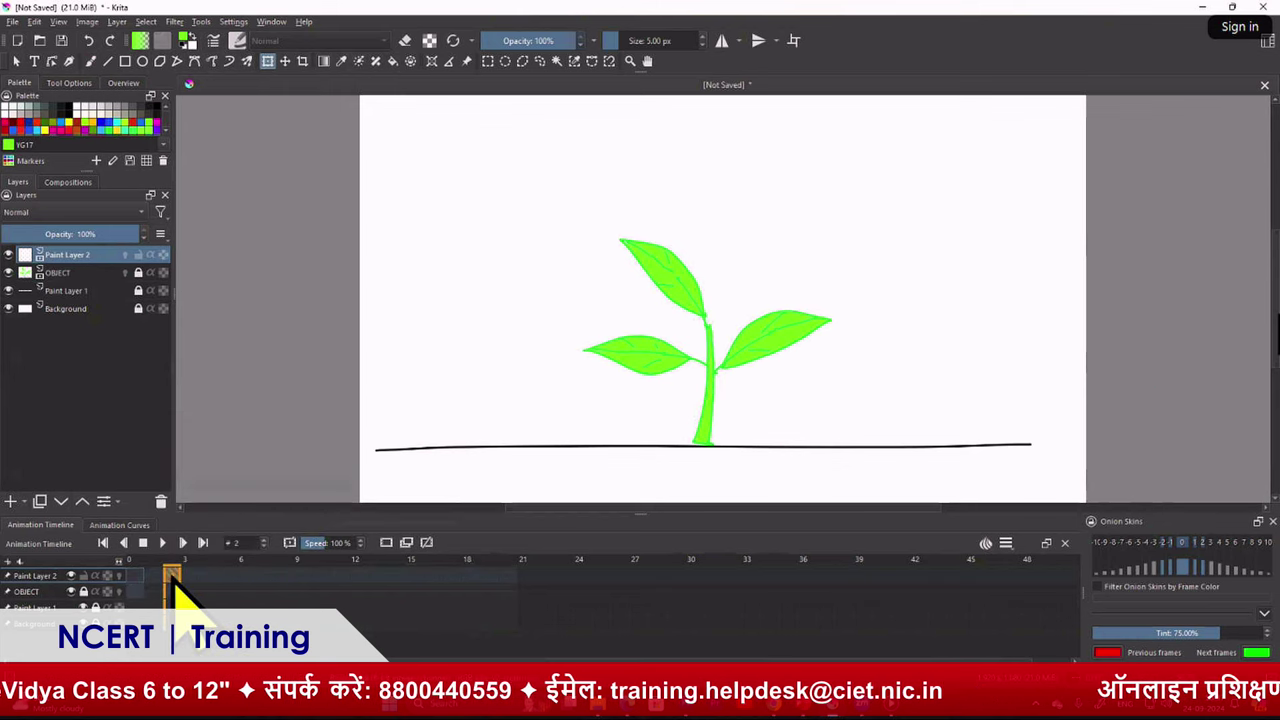
{"action": "right_click", "coordinate": [172, 576]}
{"action": "left_click", "coordinate": [212, 440]}
Paste the copied plant keyframe into frame 3 and view frame 4
{"action": "left_click", "coordinate": [207, 578]}
{"action": "right_click", "coordinate": [206, 578]}
{"action": "left_click", "coordinate": [250, 470]}
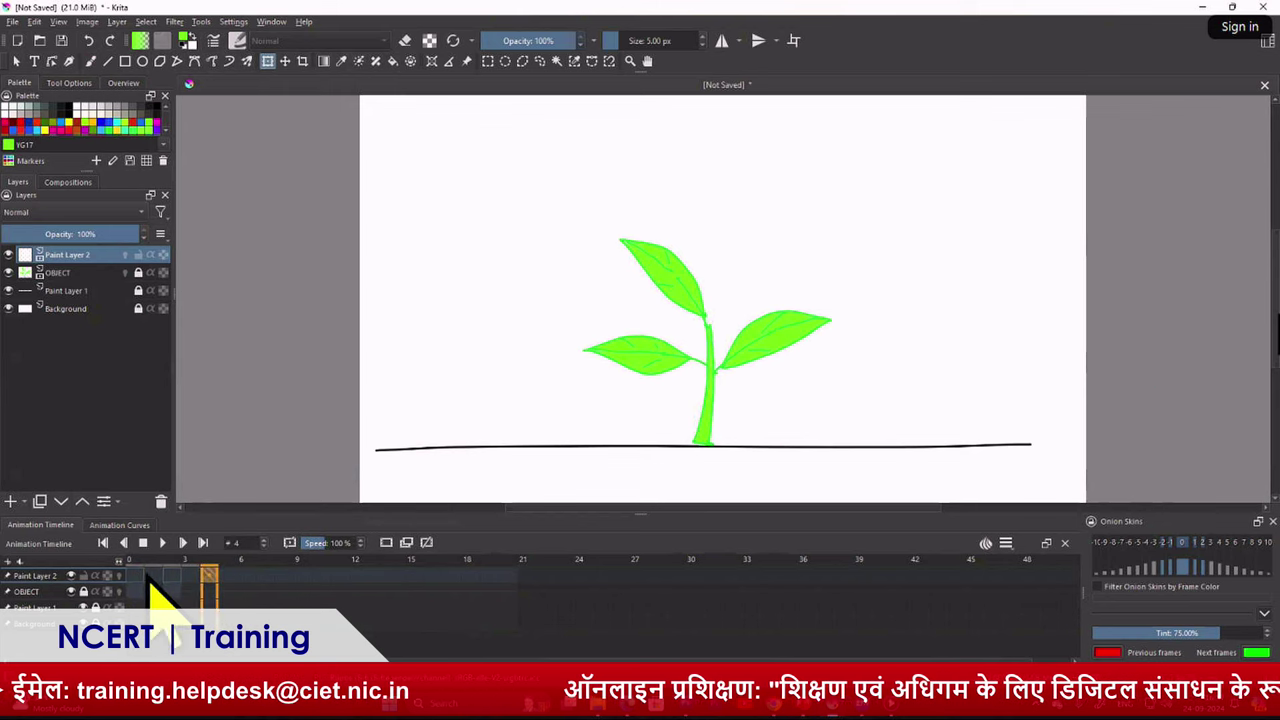
{"action": "left_click", "coordinate": [210, 578]}
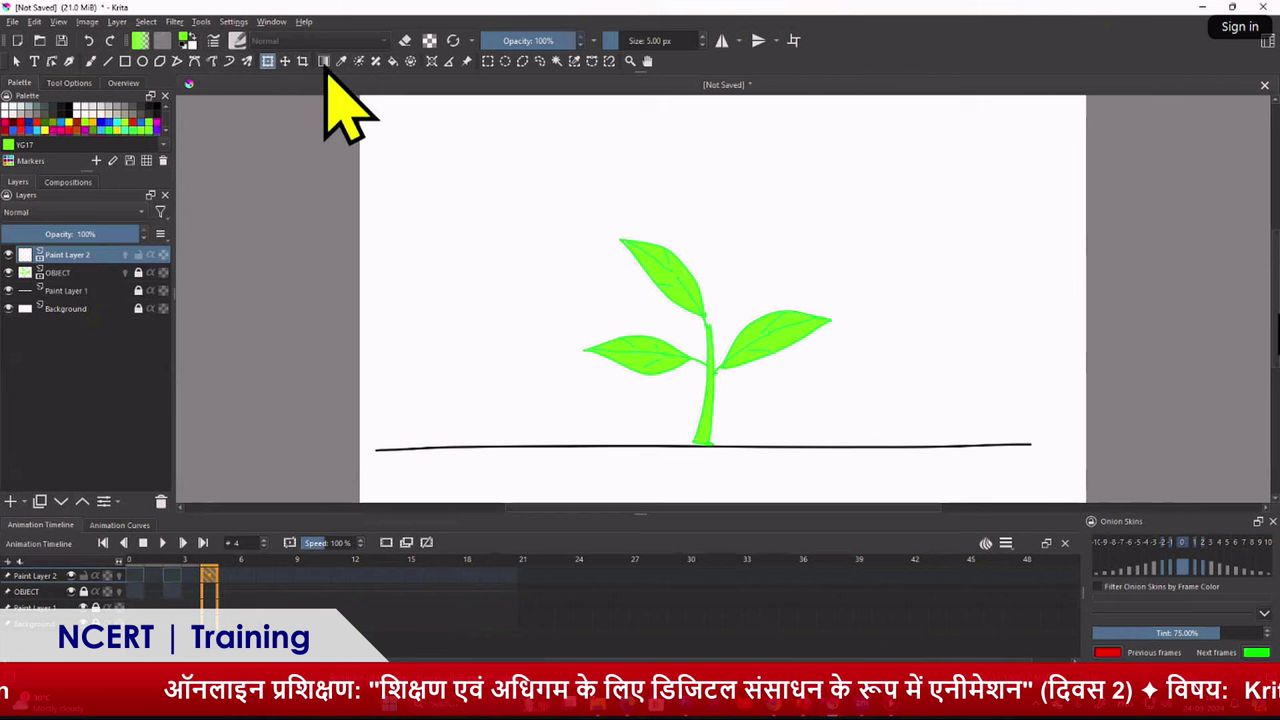
With the Move tool, select Paint Layer 2's frame-2 keyframe
{"action": "left_click", "coordinate": [287, 63]}
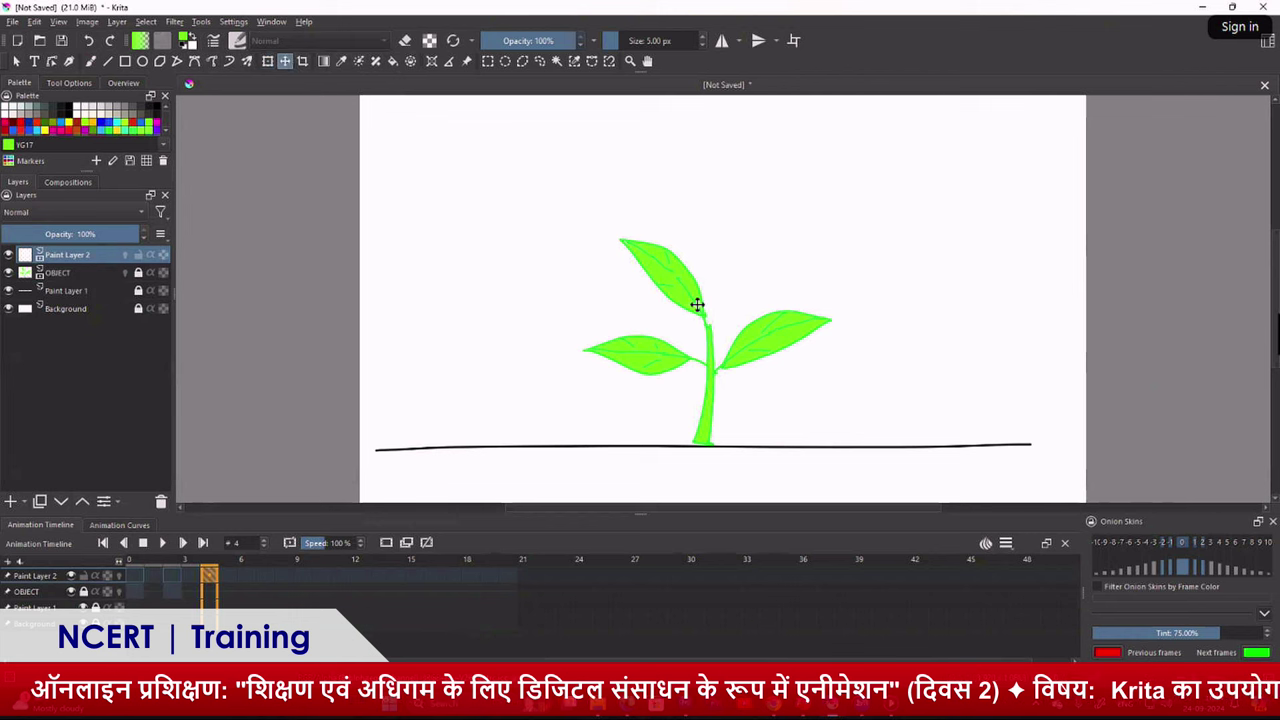
{"action": "left_click", "coordinate": [30, 591]}
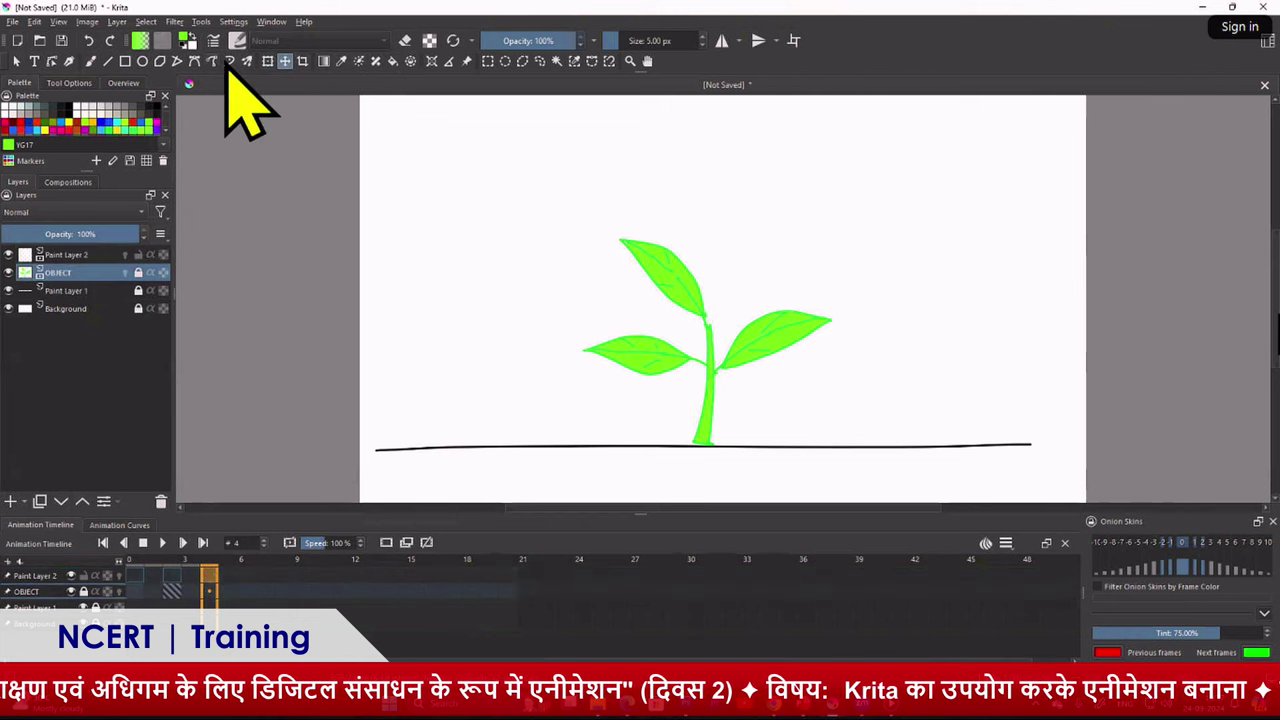
{"action": "left_click", "coordinate": [35, 576]}
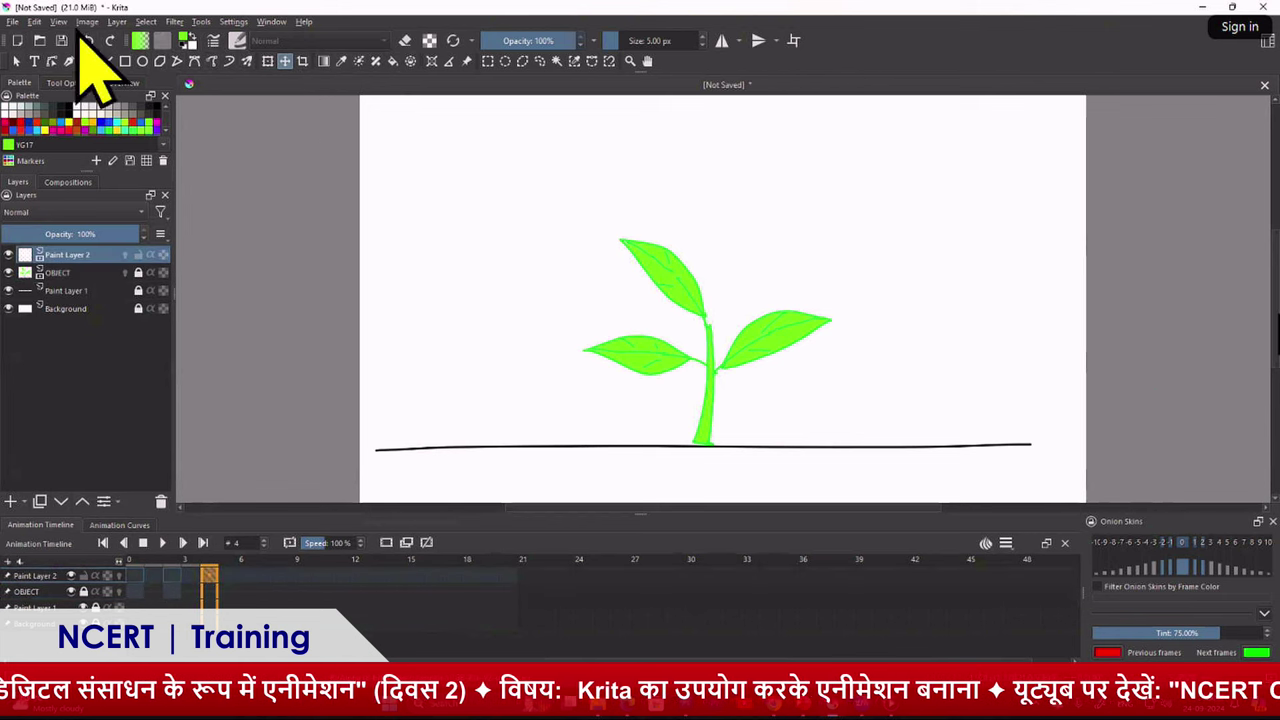
{"action": "left_click", "coordinate": [78, 272]}
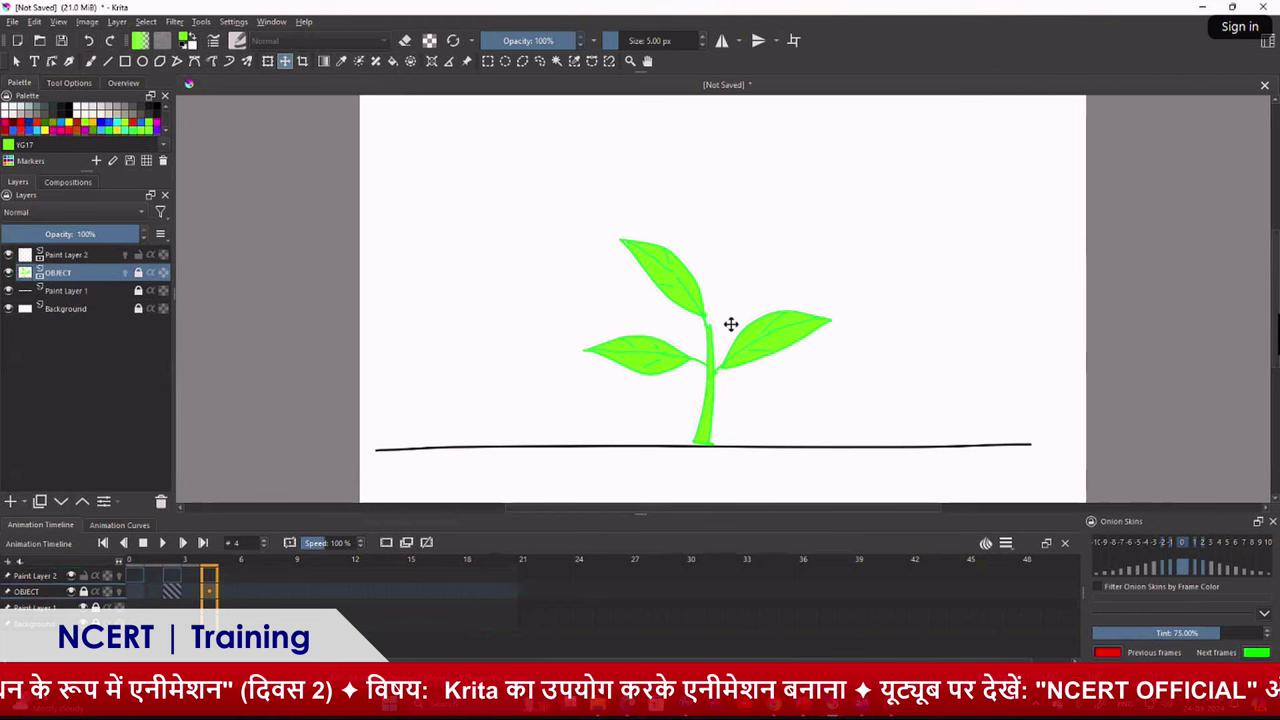
{"action": "left_click", "coordinate": [66, 258]}
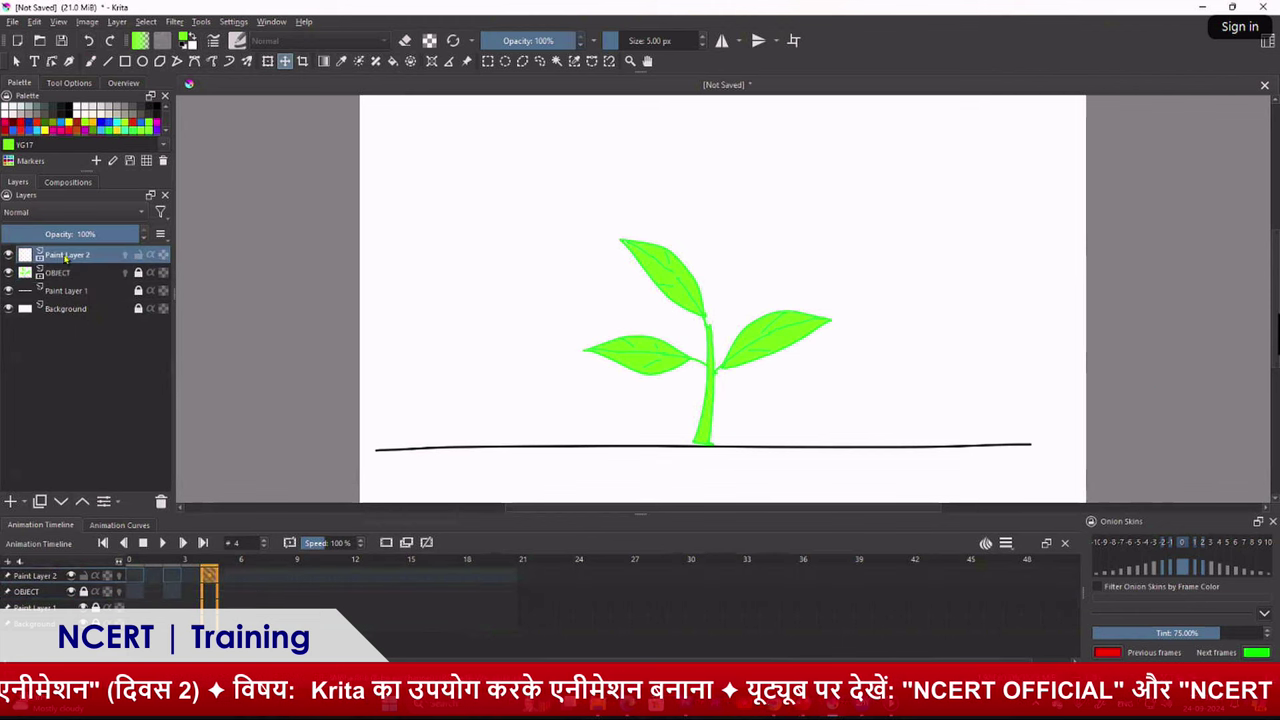
{"action": "left_click", "coordinate": [172, 578]}
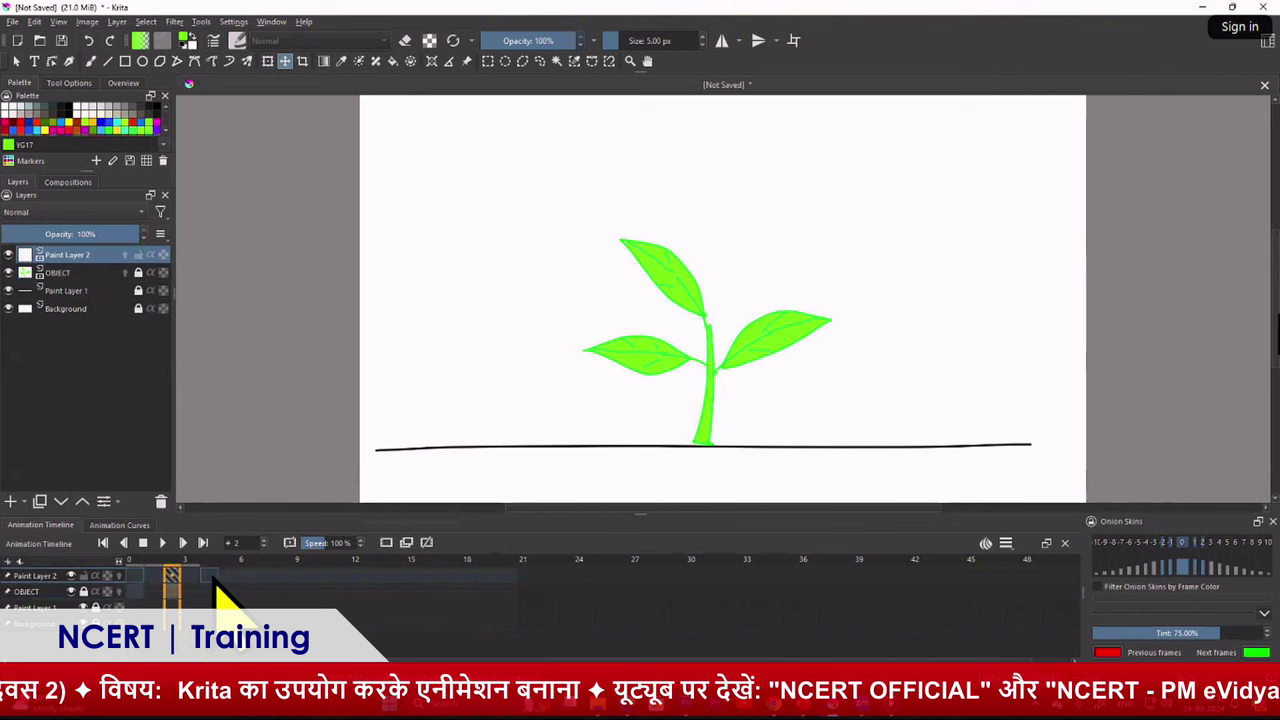
Drag the frame-2 keyframe to frame 5 and check frames 0 to 2
{"action": "left_click_drag", "start_coordinate": [172, 578], "coordinate": [228, 578]}
{"action": "left_click", "coordinate": [135, 576]}
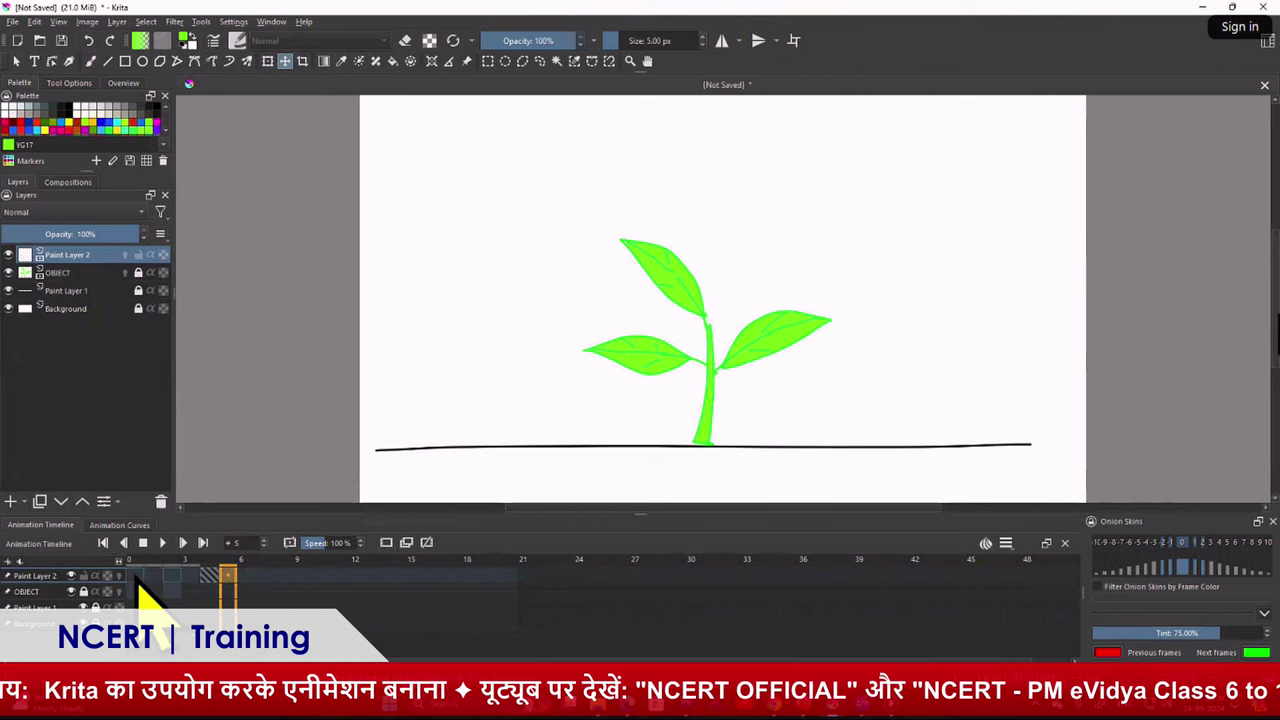
{"action": "left_click", "coordinate": [172, 577]}
{"action": "left_click", "coordinate": [138, 578]}
{"action": "left_click", "coordinate": [170, 578]}
Copy the selected keyframes from frame 1 and paste them at frame 4
{"action": "left_click", "coordinate": [151, 579]}
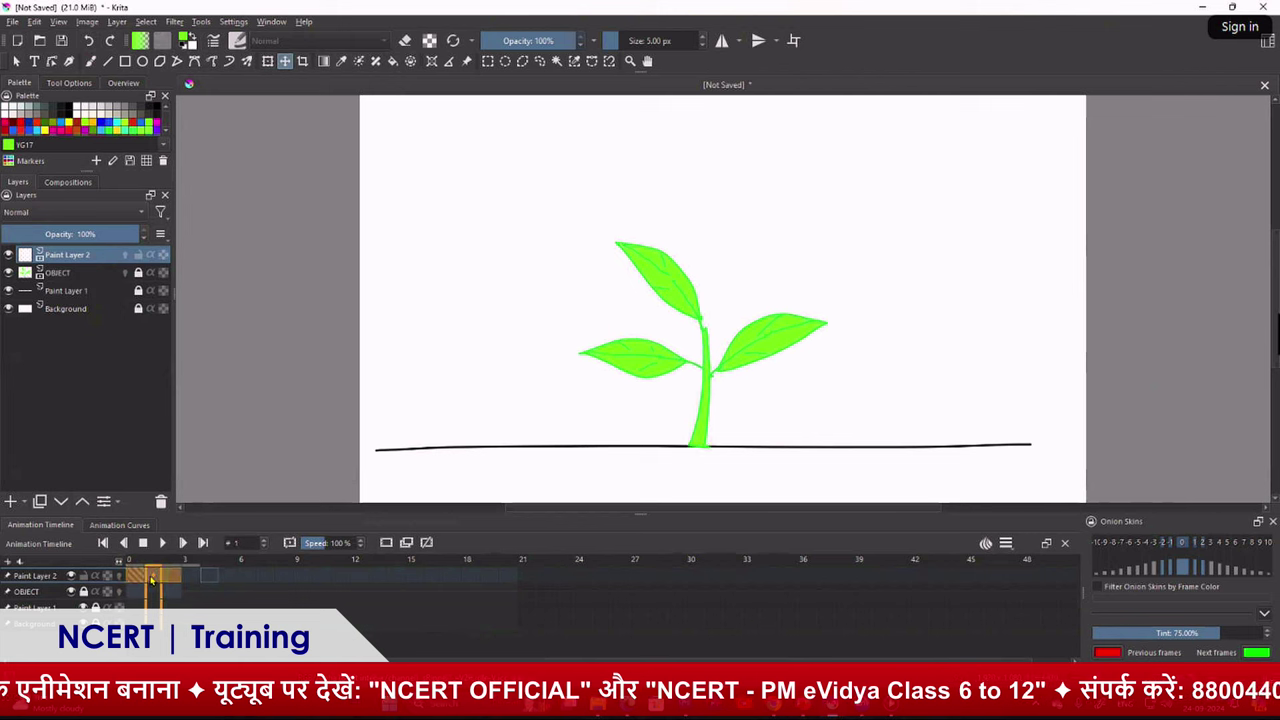
{"action": "right_click", "coordinate": [151, 578]}
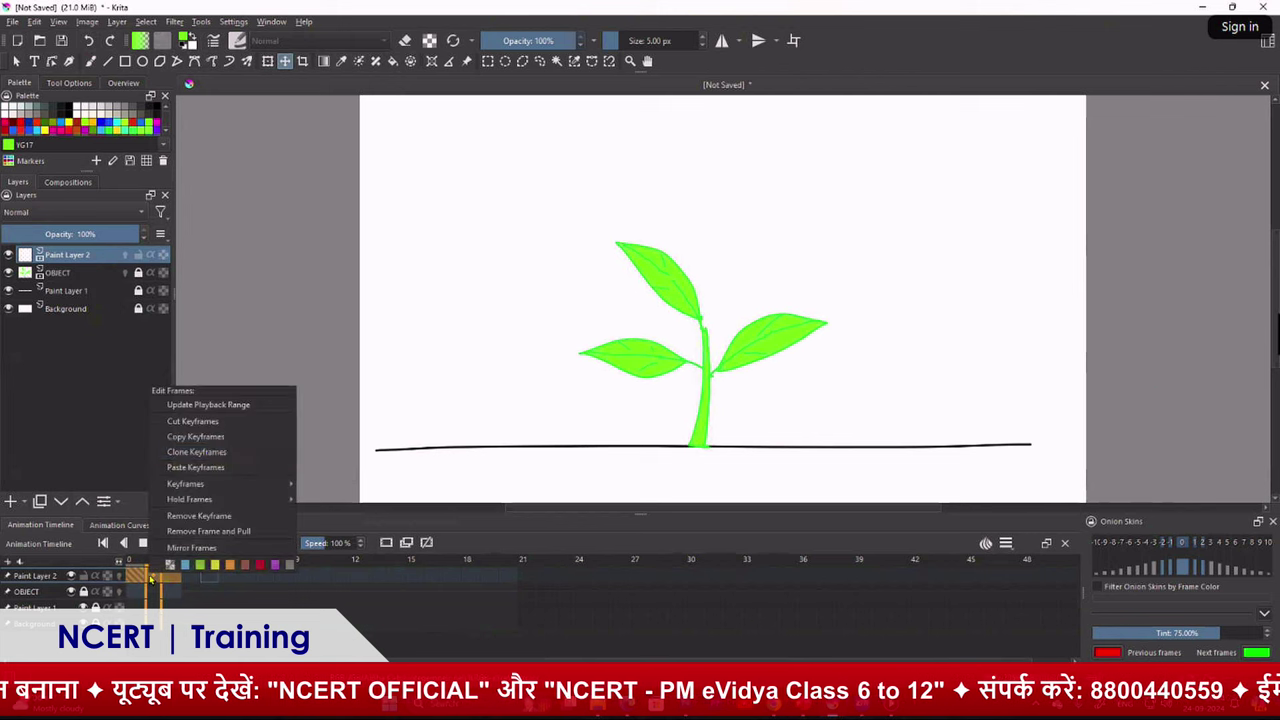
{"action": "left_click", "coordinate": [203, 440]}
{"action": "left_click", "coordinate": [210, 576]}
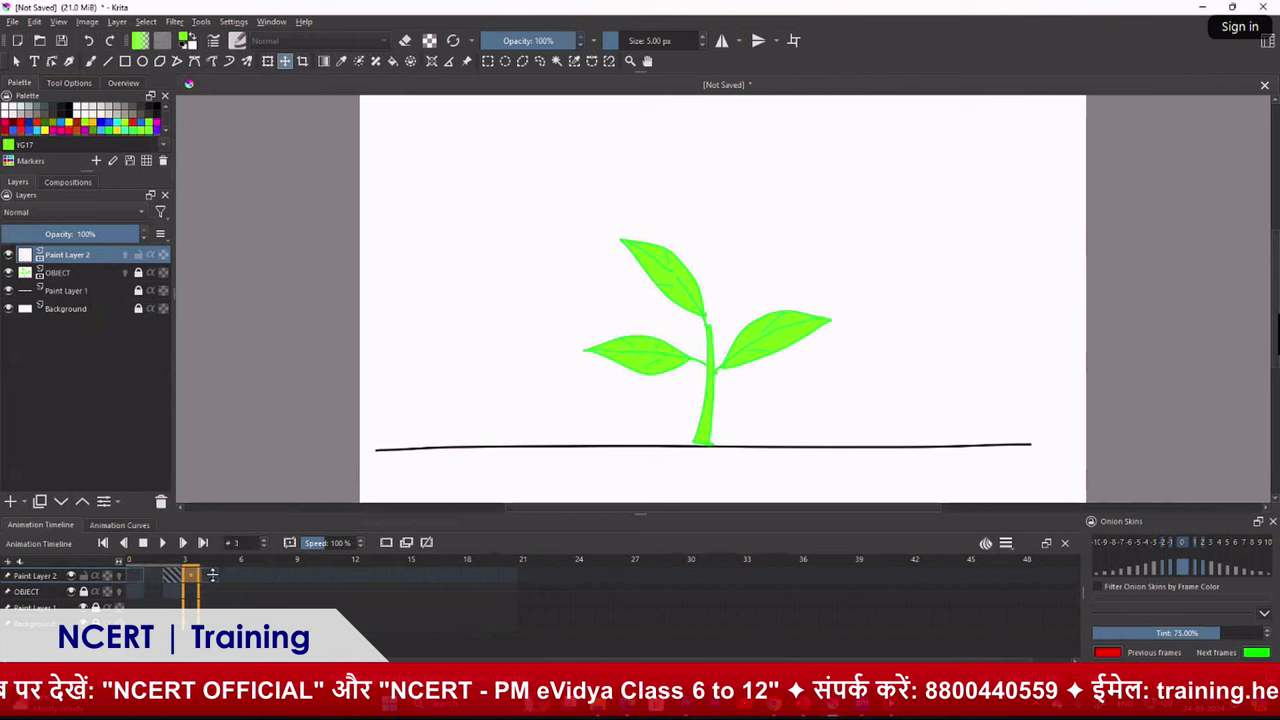
{"action": "right_click", "coordinate": [210, 576]}
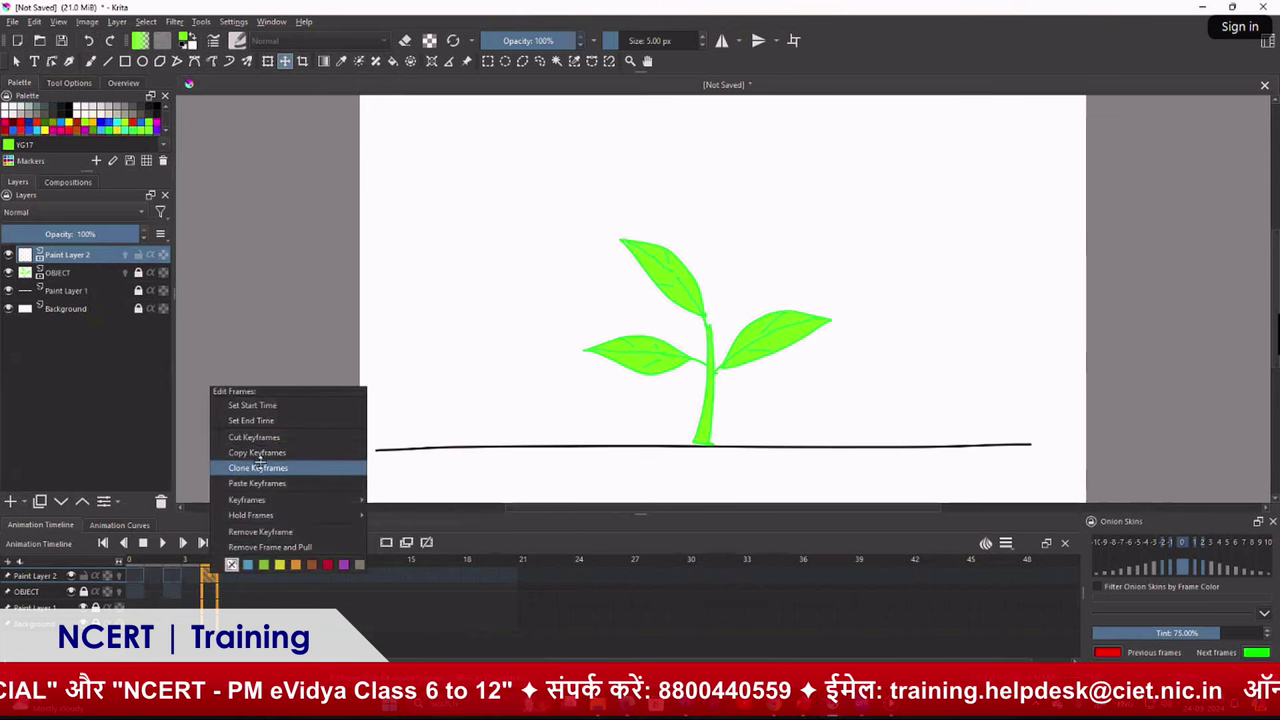
{"action": "left_click", "coordinate": [258, 483]}
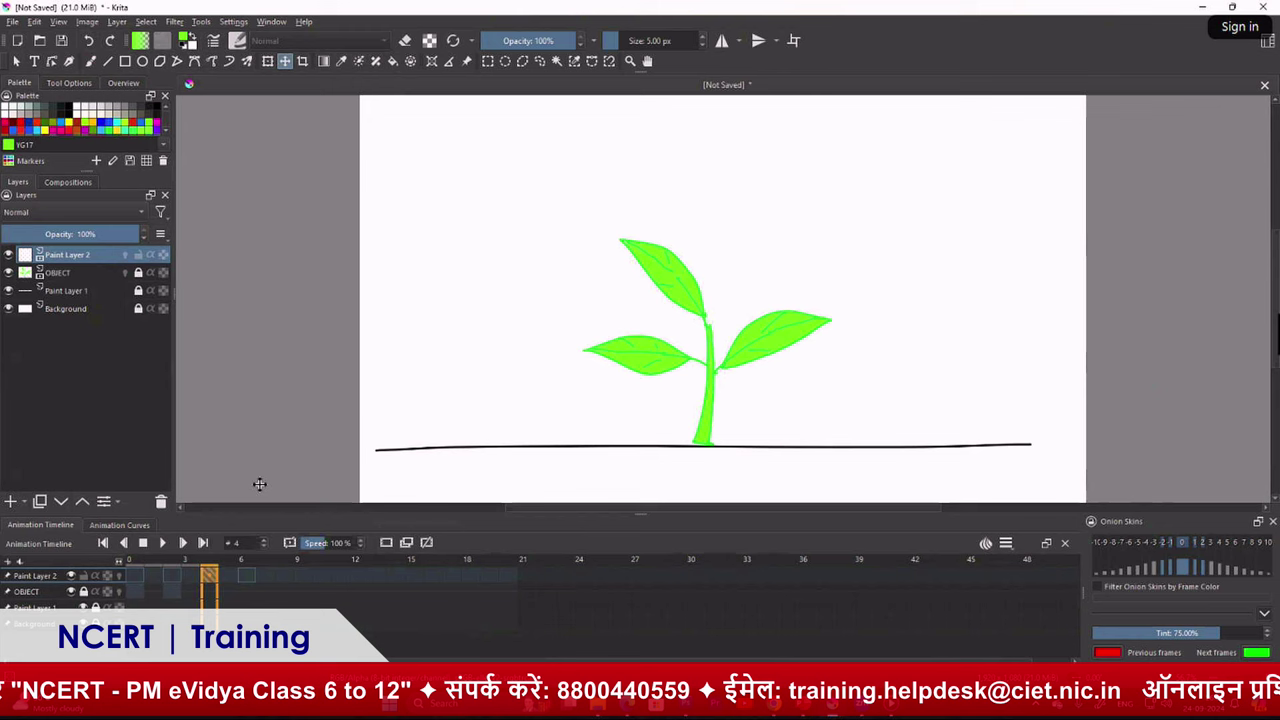
Insert keyframes right of frames 8 and 12, adding frames 10 and 14
{"action": "left_click", "coordinate": [282, 576]}
{"action": "right_click", "coordinate": [280, 576]}
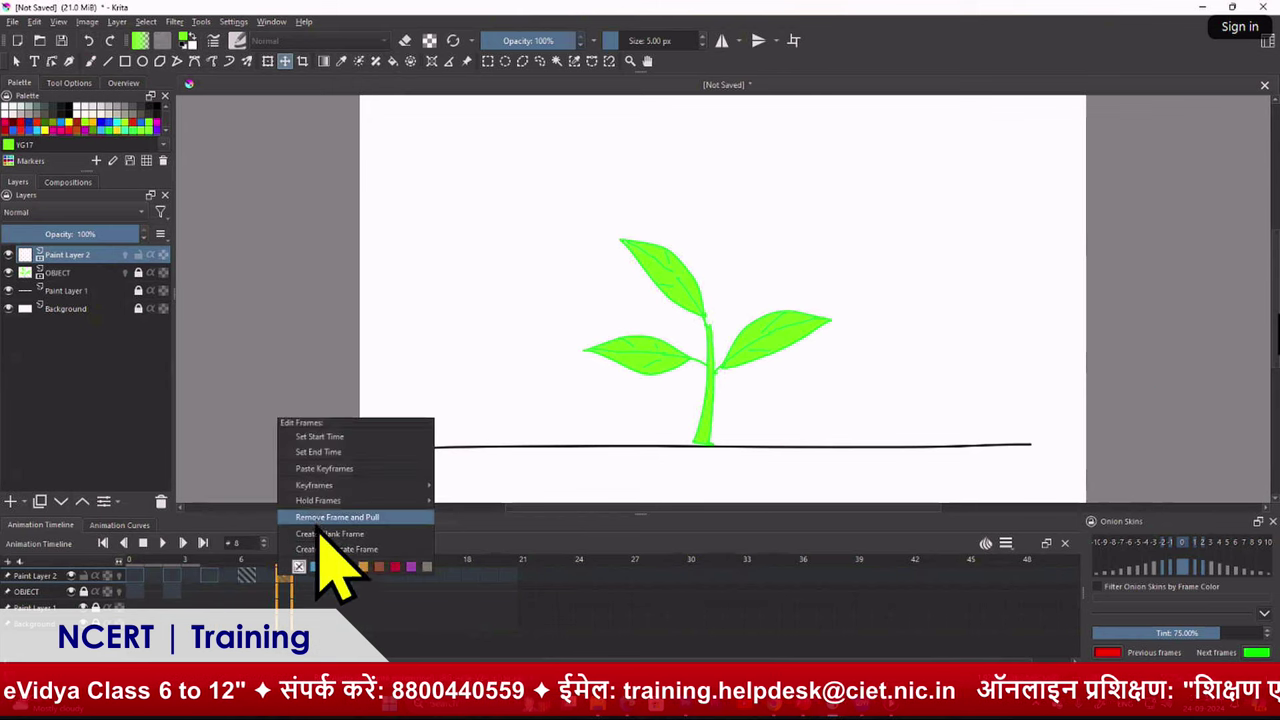
{"action": "mouse_move", "coordinate": [314, 485]}
{"action": "left_click", "coordinate": [327, 533]}
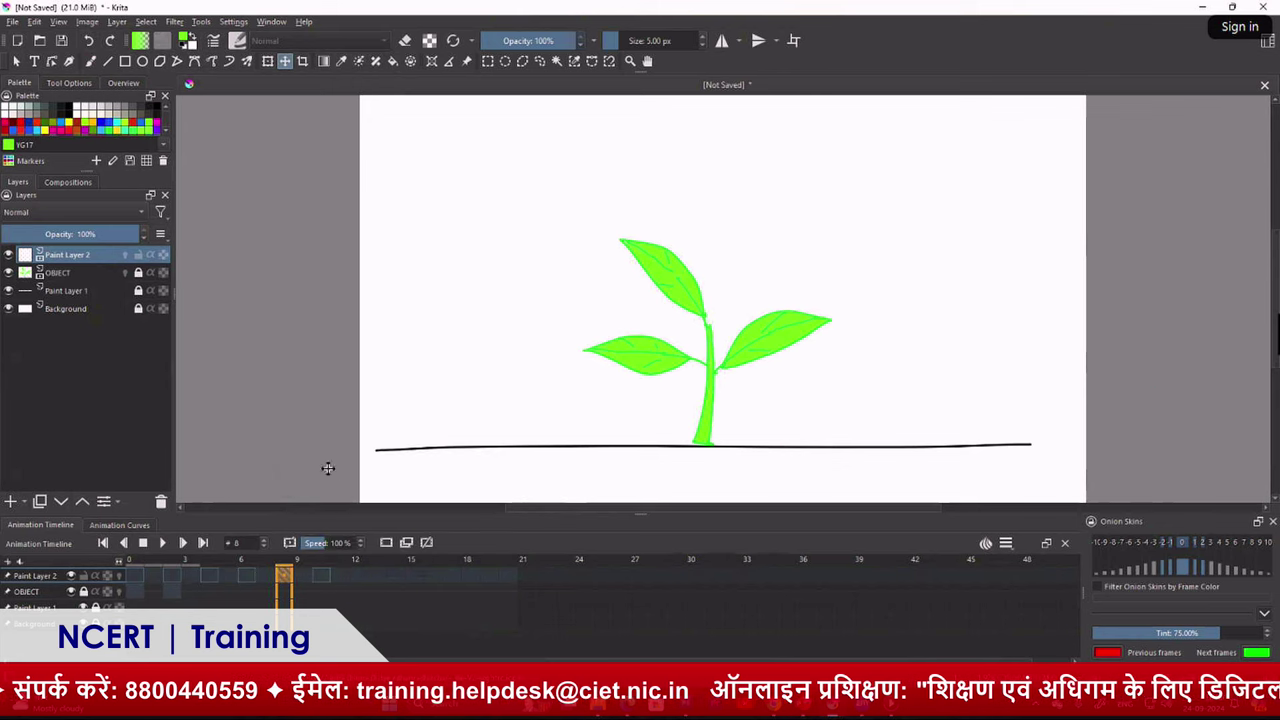
{"action": "left_click", "coordinate": [357, 576]}
{"action": "right_click", "coordinate": [357, 576]}
{"action": "left_click", "coordinate": [410, 478]}
{"action": "mouse_move", "coordinate": [140, 578]}
{"action": "left_mouse_down"}
{"action": "mouse_move", "coordinate": [208, 578]}
{"action": "mouse_move", "coordinate": [139, 594]}
{"action": "left_mouse_up"}
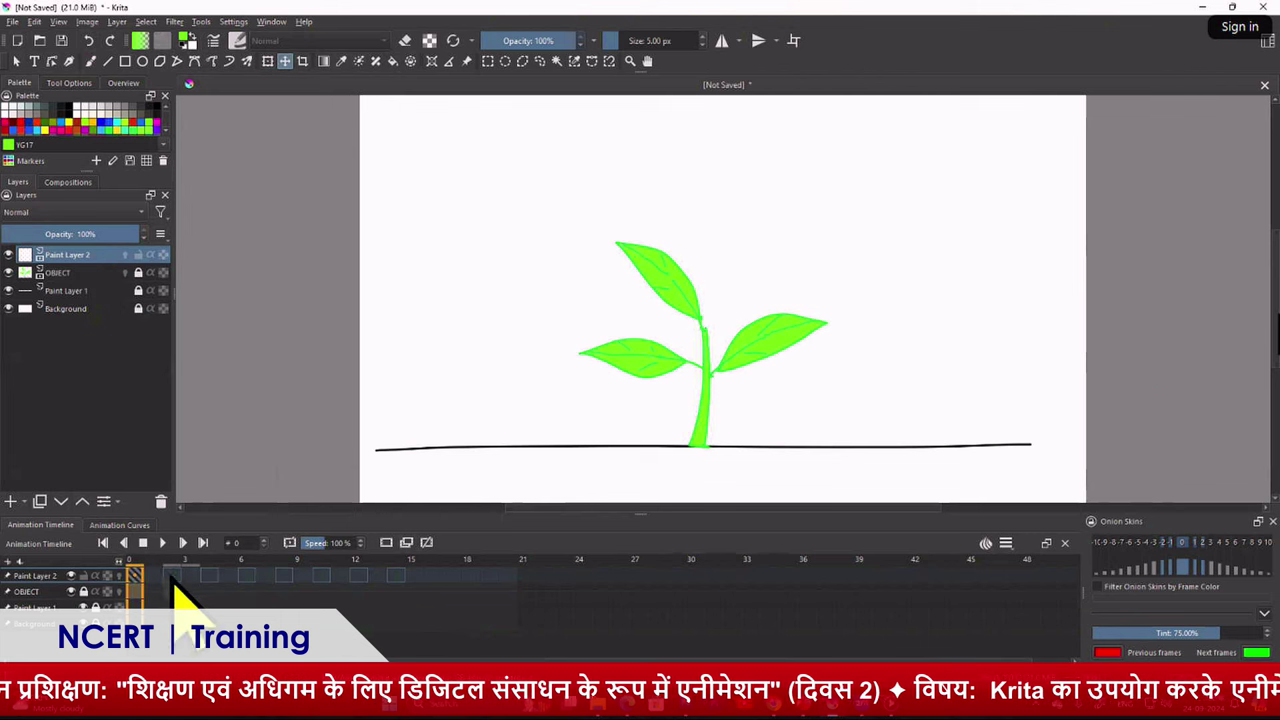
Scrub the playhead through frames 0–12 to preview the sway, stopping at frame 15
{"action": "left_click", "coordinate": [171, 576]}
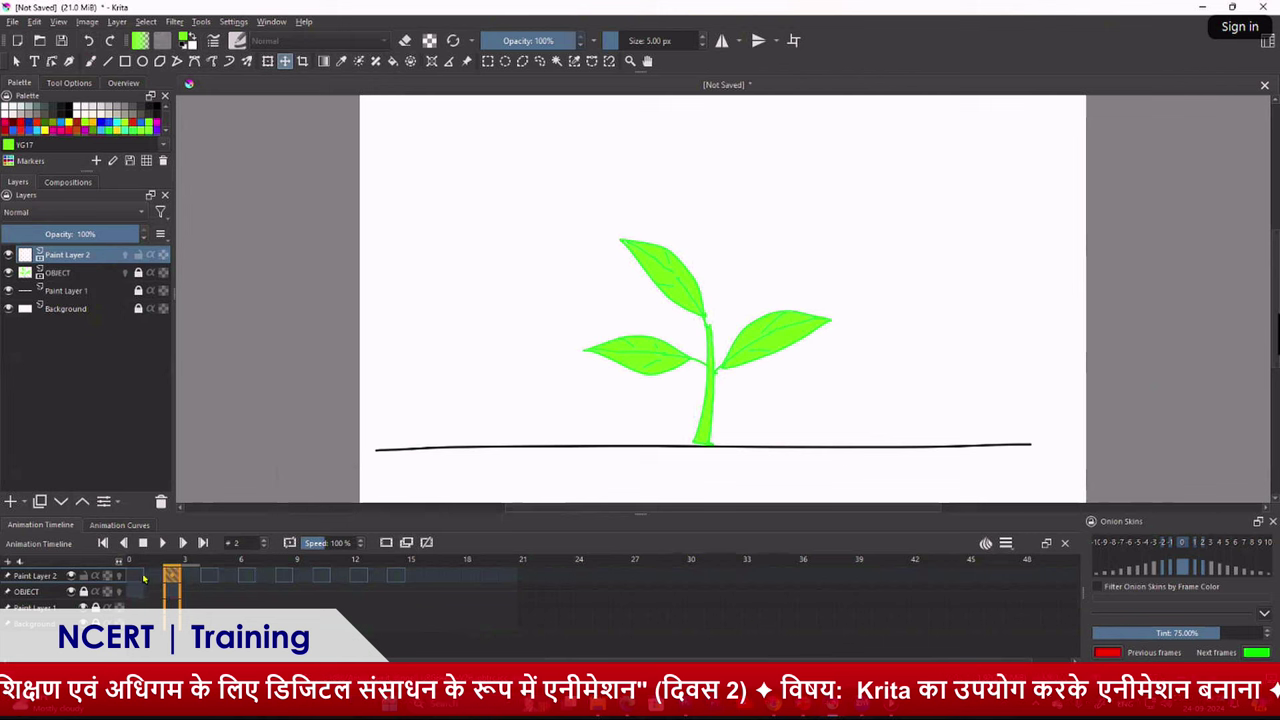
{"action": "left_click", "coordinate": [143, 577]}
{"action": "left_click_drag", "start_coordinate": [205, 577], "coordinate": [241, 576]}
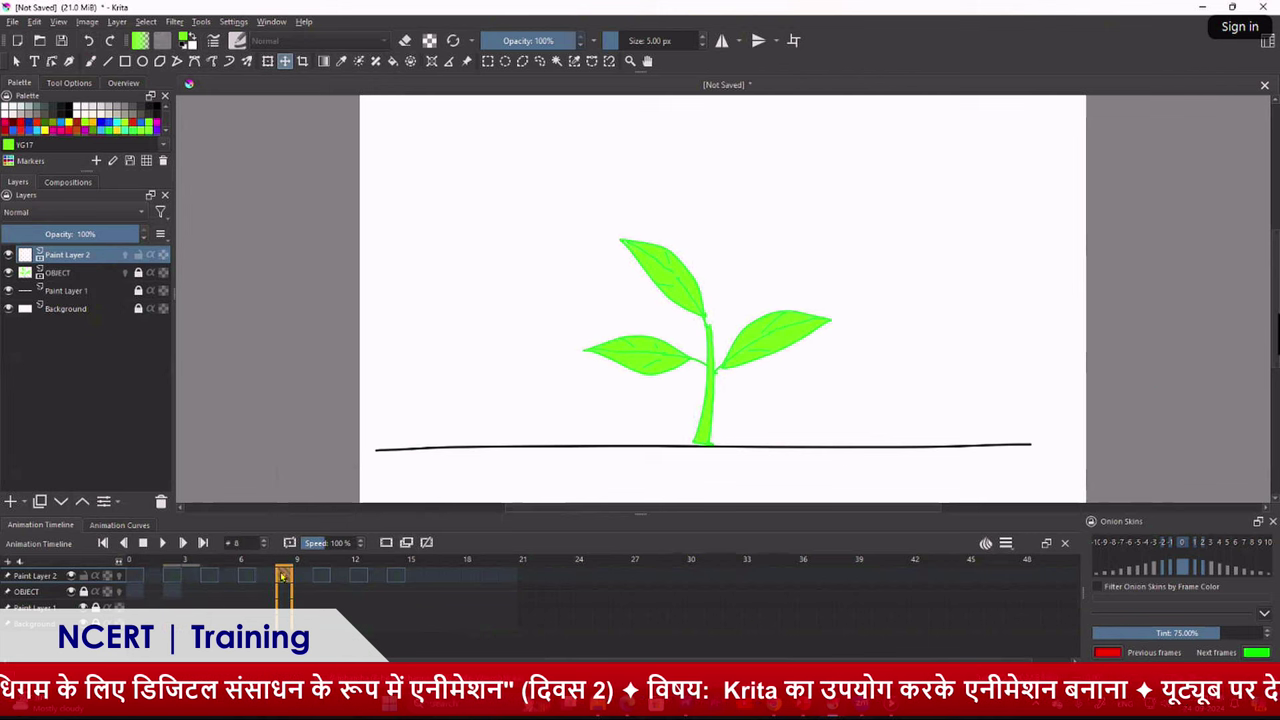
{"action": "left_click_drag", "start_coordinate": [319, 580], "coordinate": [352, 580]}
{"action": "left_click", "coordinate": [413, 579]}
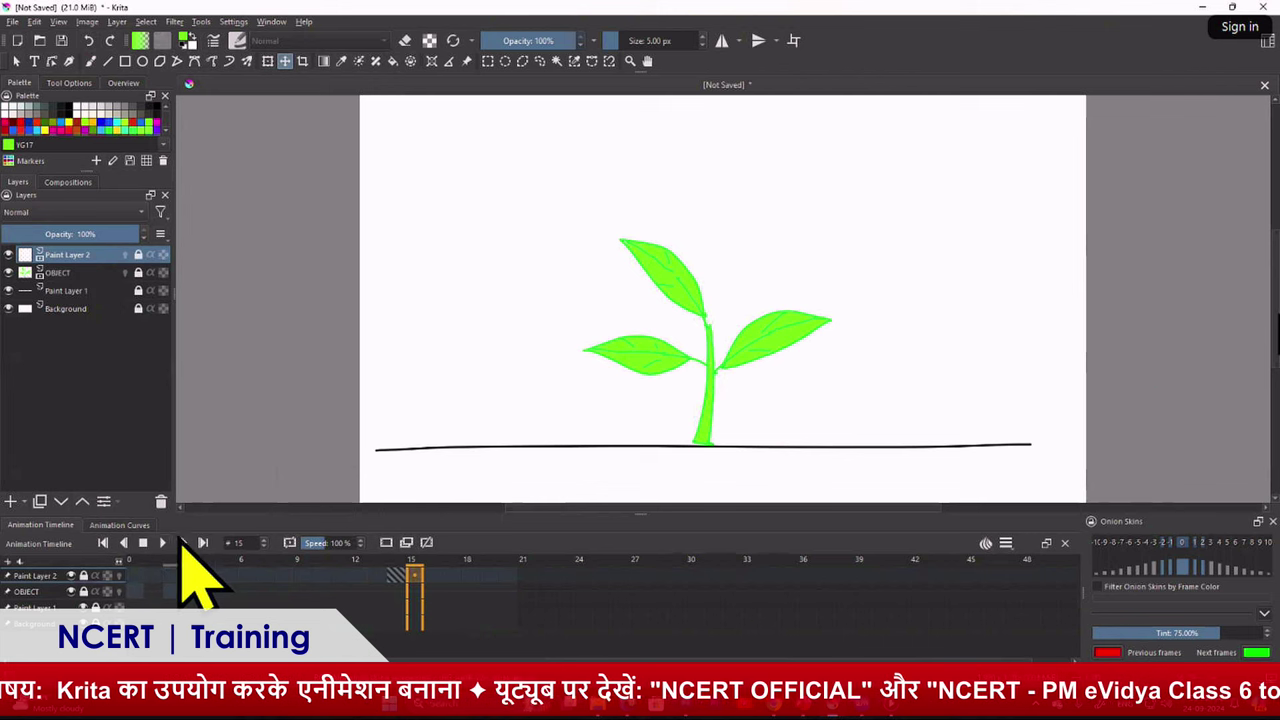
Add Paint Layer 3 above the others and select the Freehand Brush tool
{"action": "left_click", "coordinate": [11, 502]}
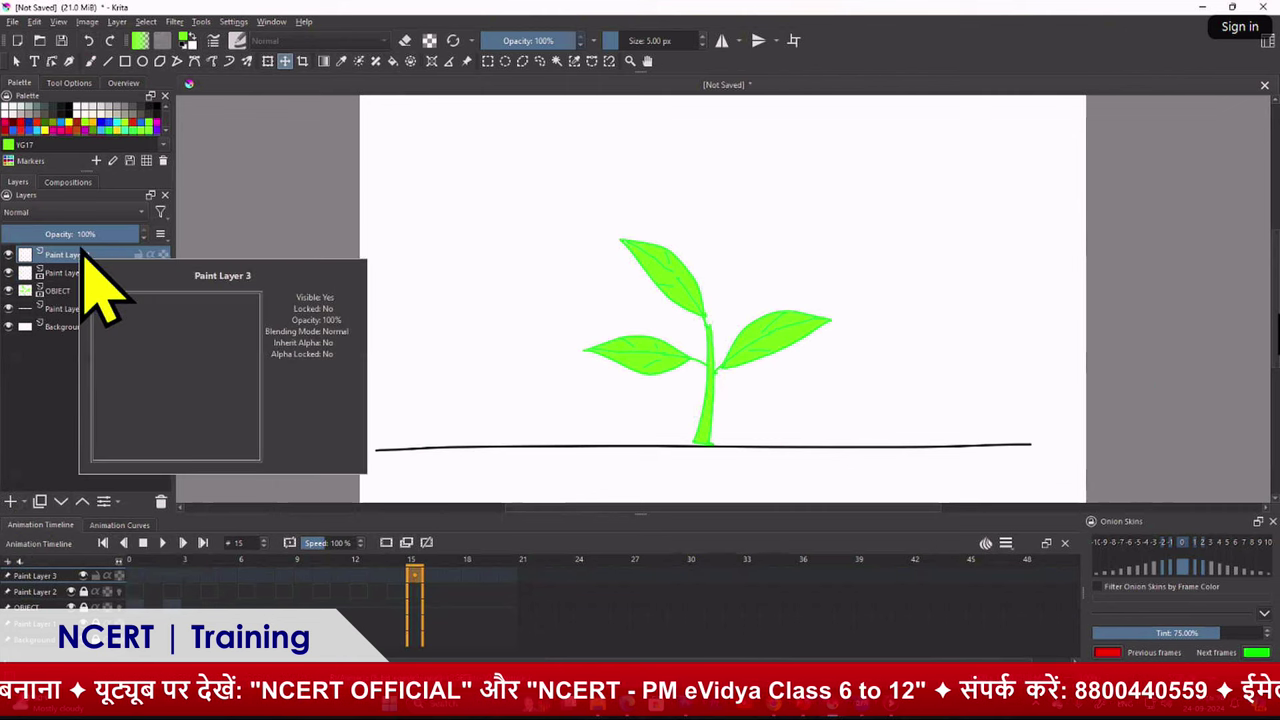
{"action": "left_click", "coordinate": [40, 607]}
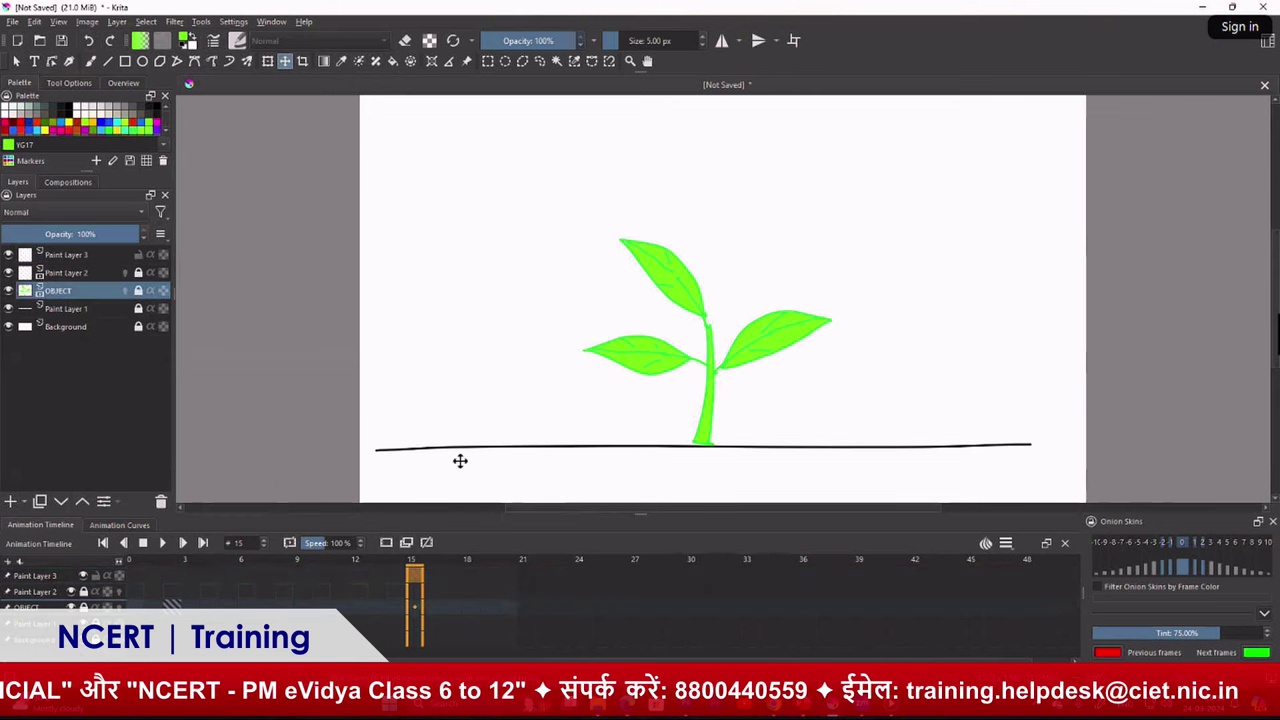
{"action": "left_click", "coordinate": [90, 61]}
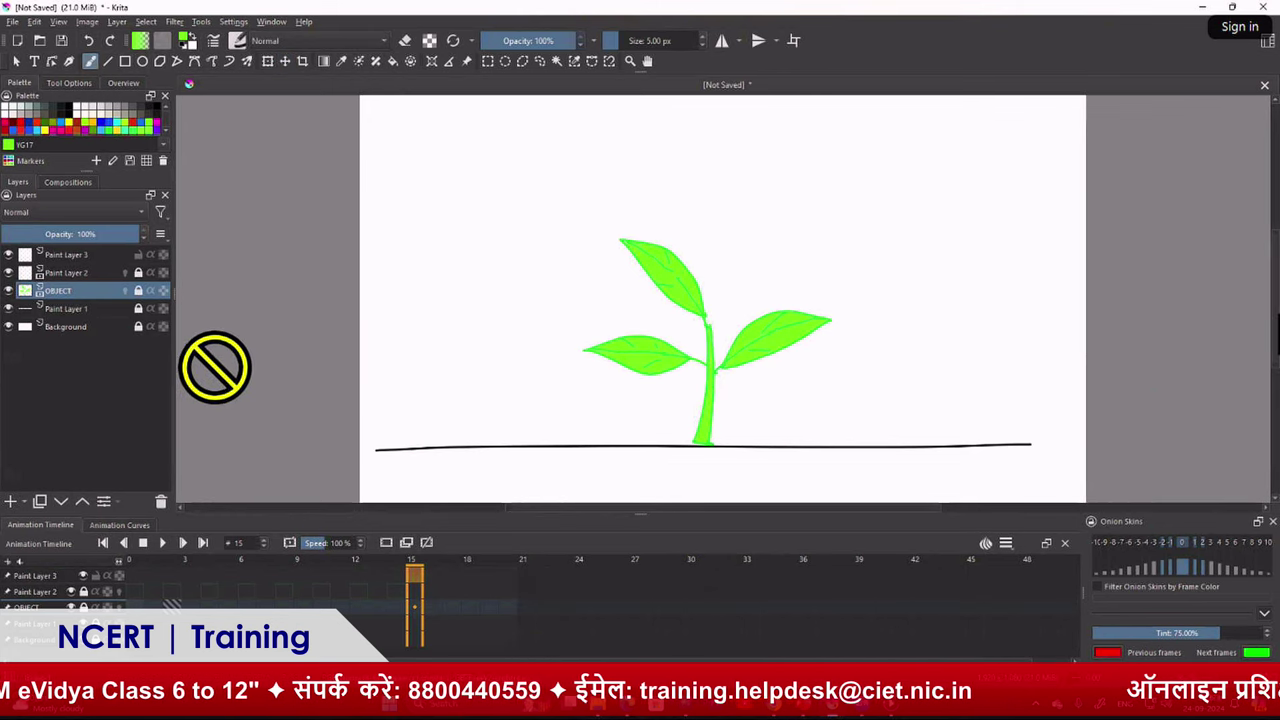
Make Paint Layer 3 active and choose red YR09 as the paint colour
{"action": "left_click", "coordinate": [61, 257]}
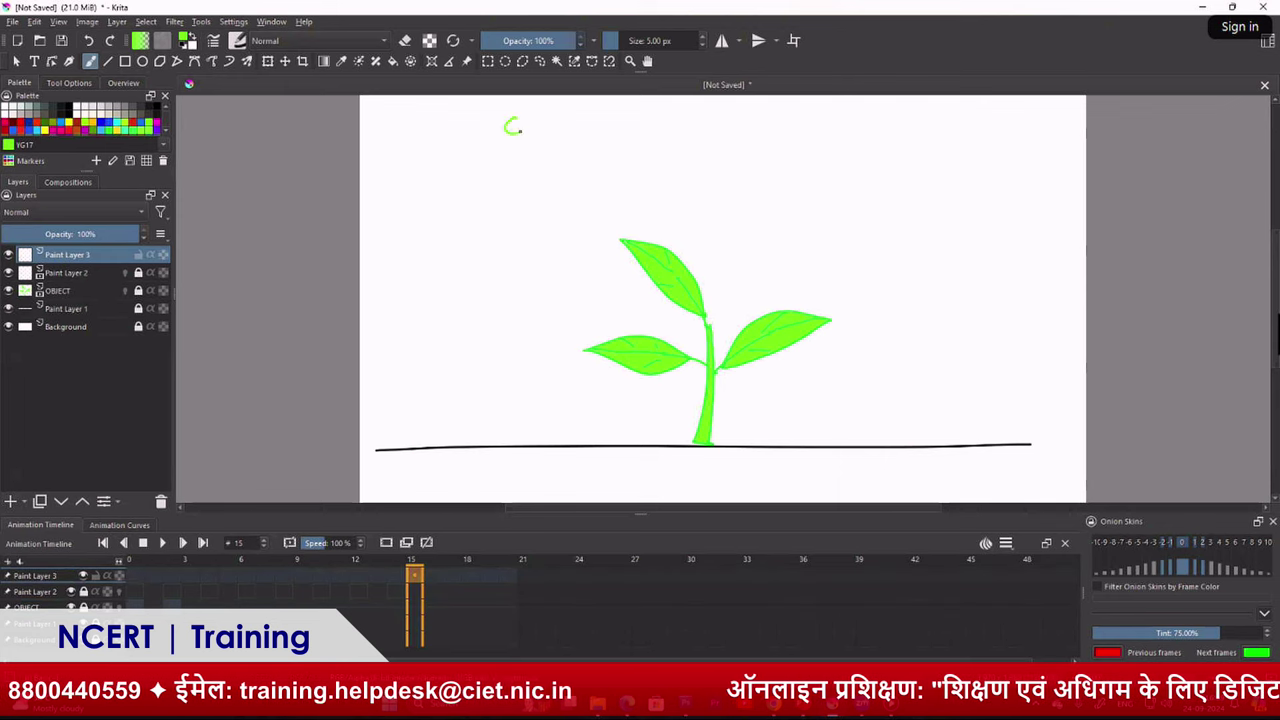
{"action": "left_click", "coordinate": [35, 129]}
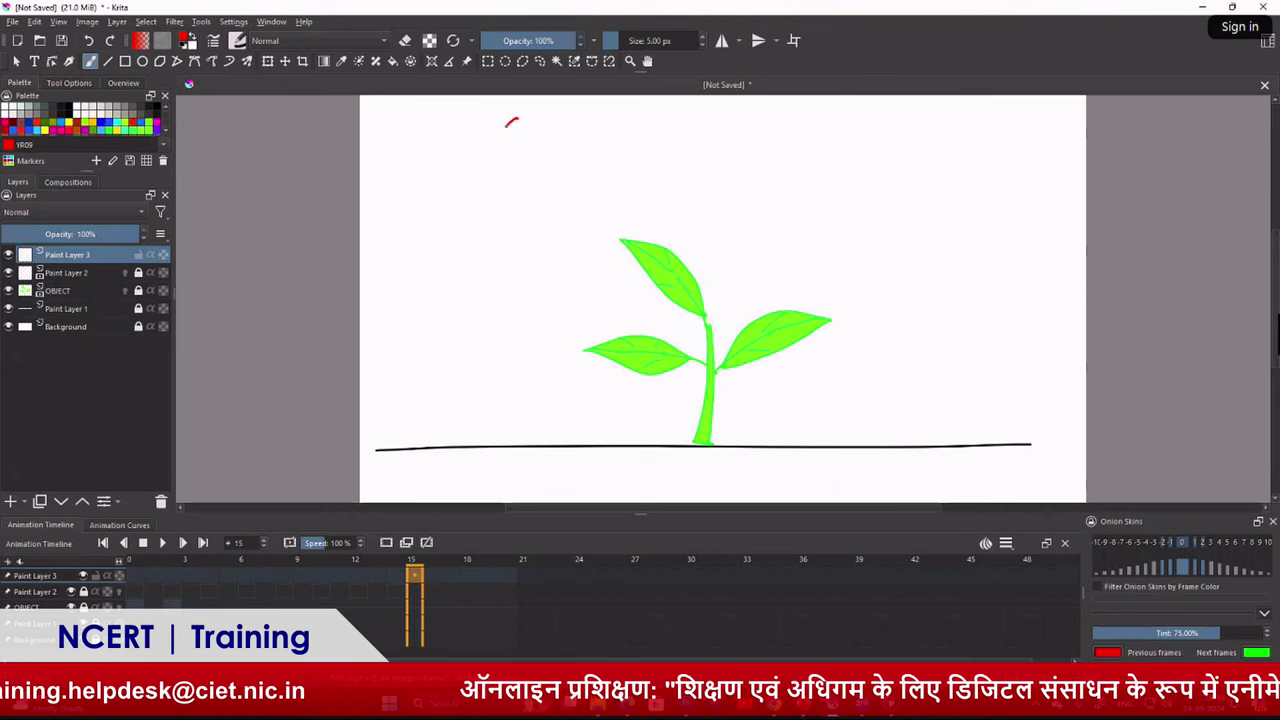
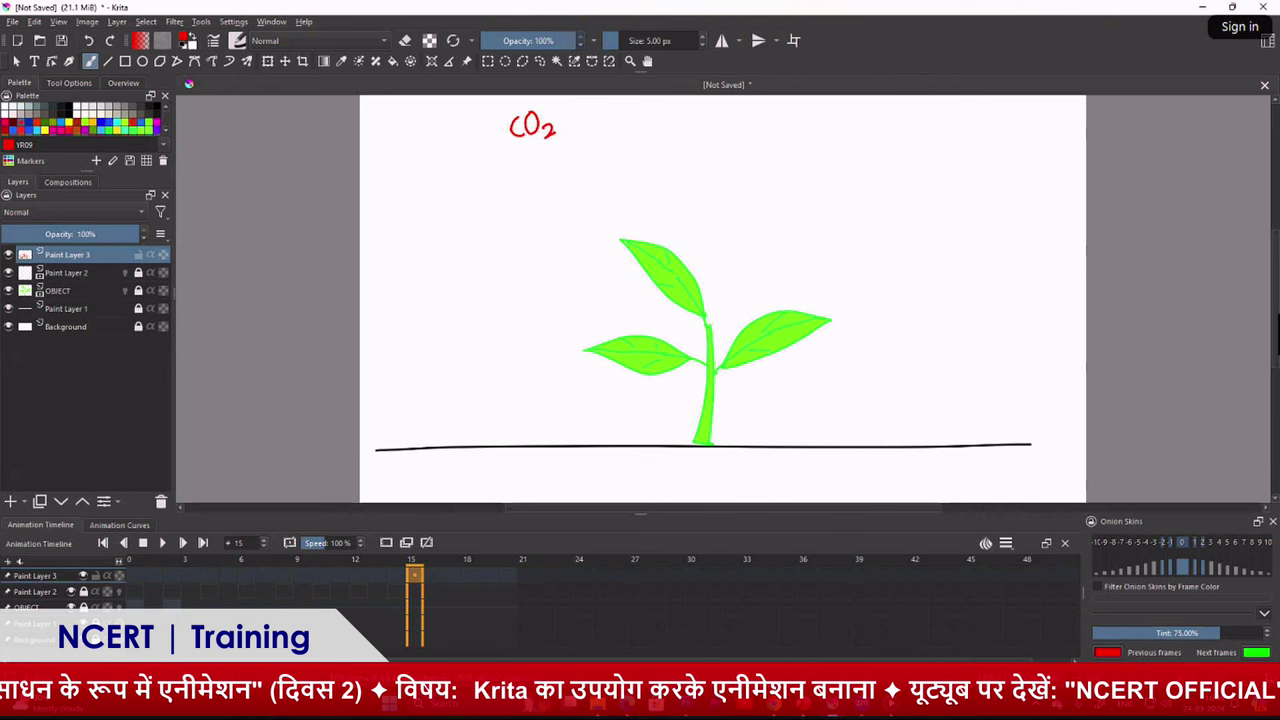
Create a blank frame around frame 15–16 on Paint Layer 3 so the CO2 label vanishes
{"action": "left_click", "coordinate": [83, 576]}
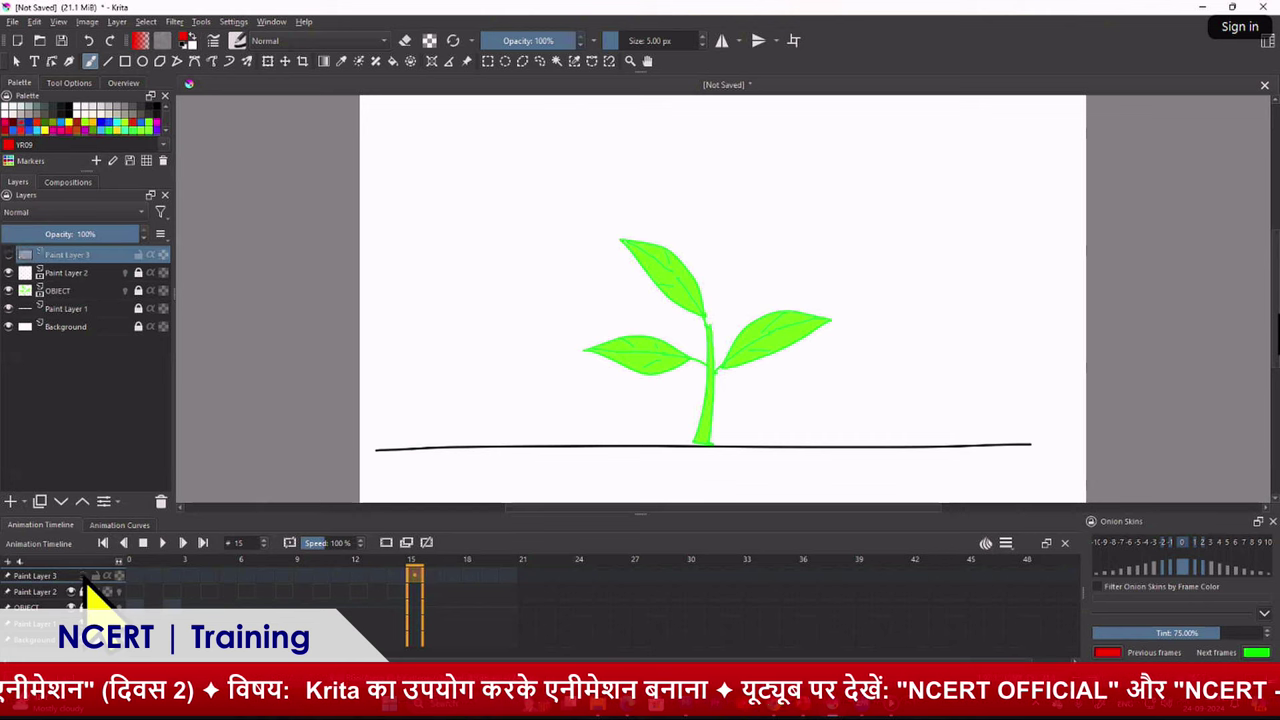
{"action": "right_click", "coordinate": [416, 580]}
{"action": "mouse_move", "coordinate": [453, 498]}
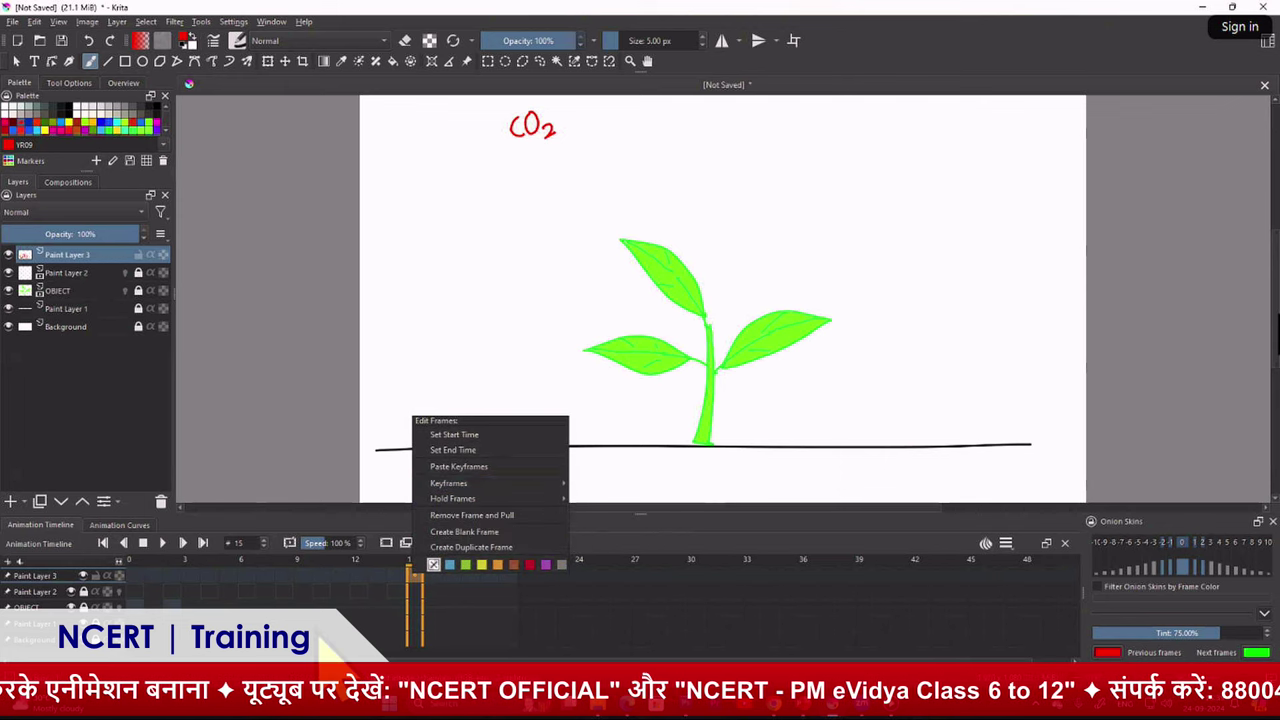
{"action": "left_click", "coordinate": [420, 595]}
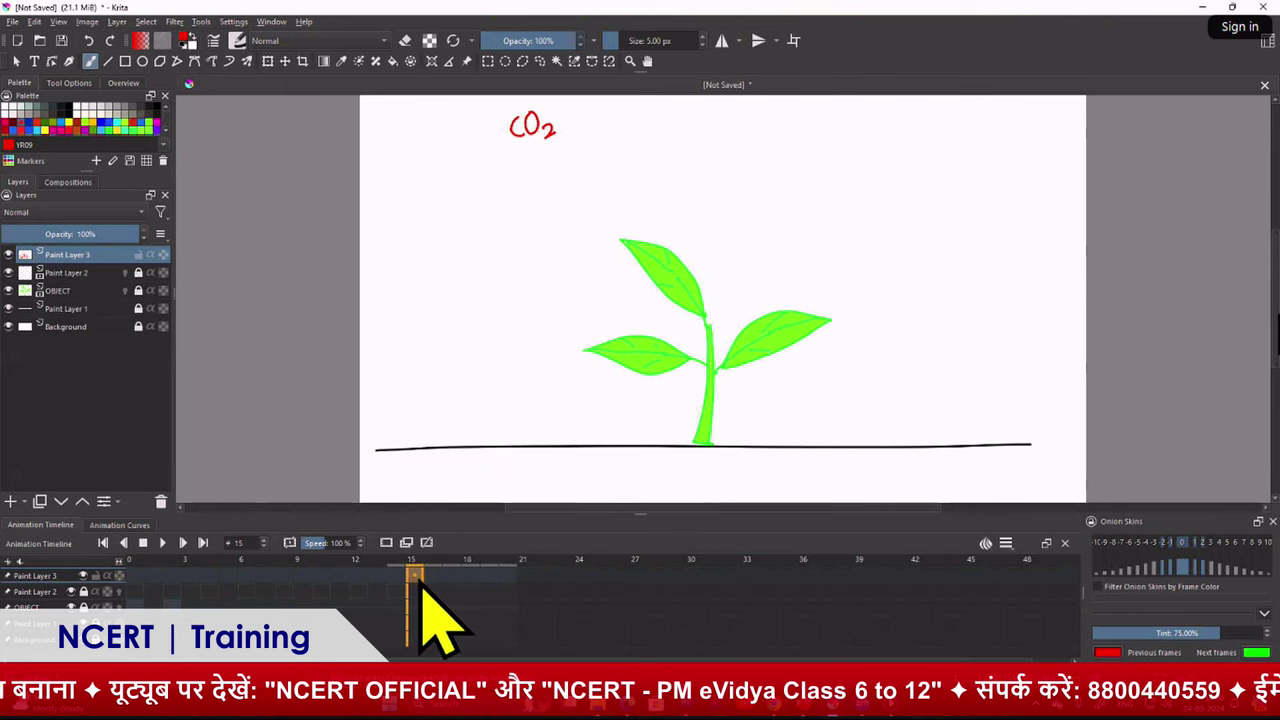
{"action": "left_click", "coordinate": [424, 580]}
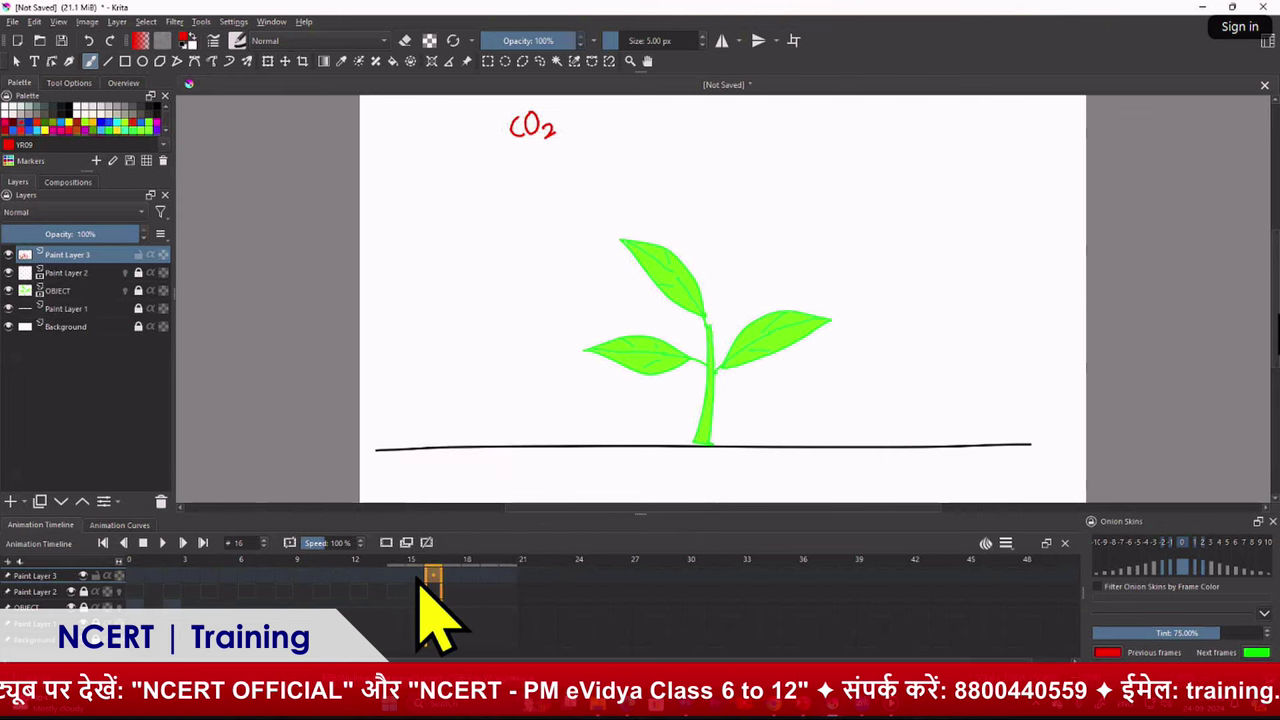
{"action": "right_click", "coordinate": [417, 582]}
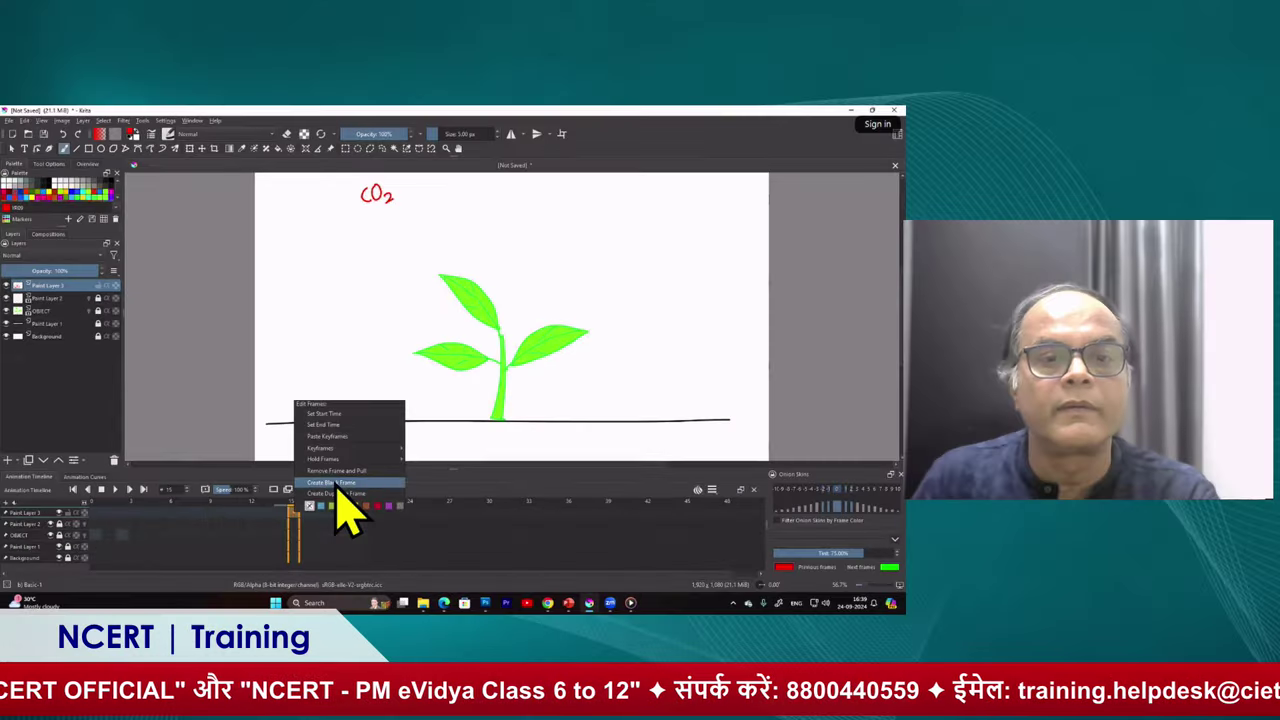
{"action": "left_click", "coordinate": [335, 483]}
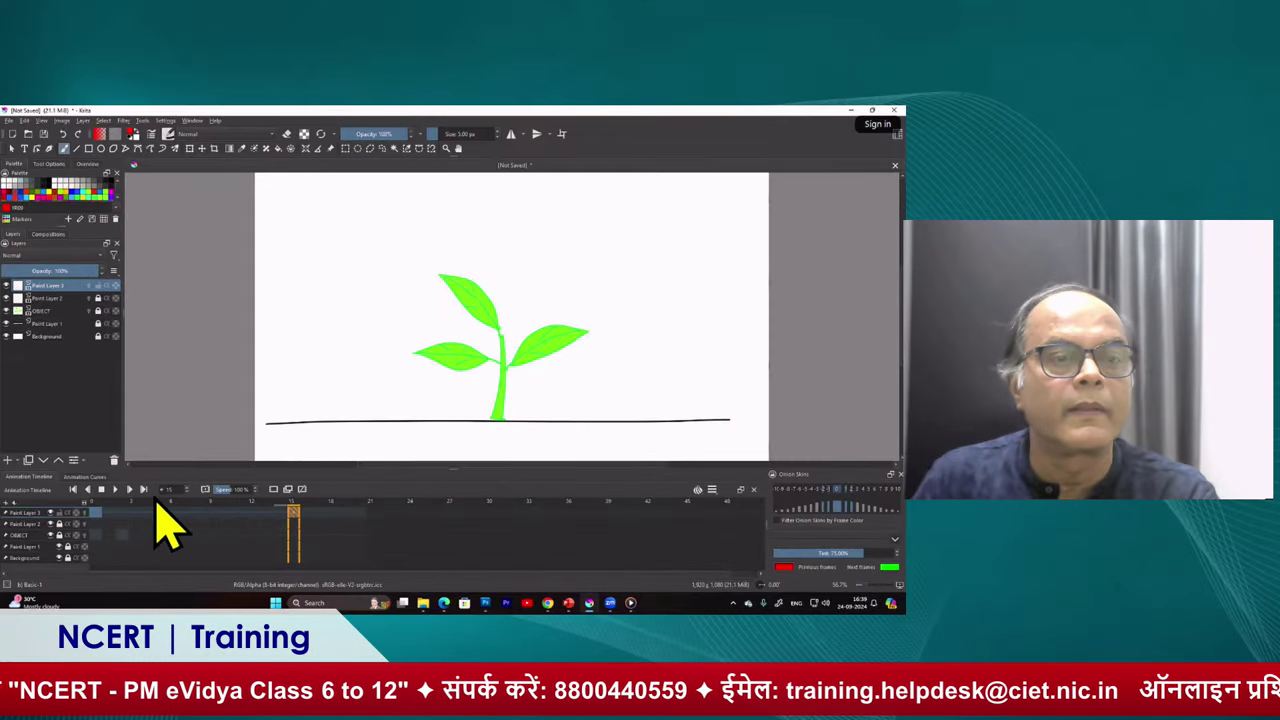
Copy the frame 0 CO2 keyframe onto frame 2 of Paint Layer 3
{"action": "left_click", "coordinate": [95, 512]}
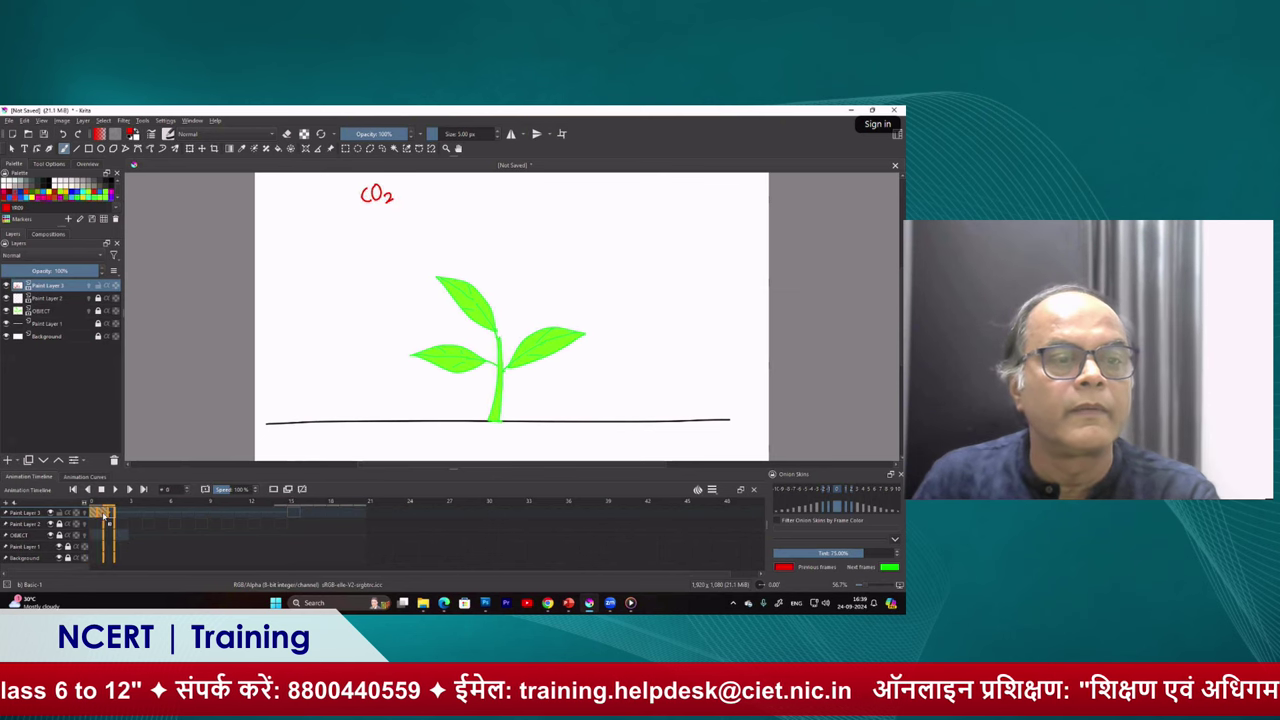
{"action": "right_click", "coordinate": [96, 514]}
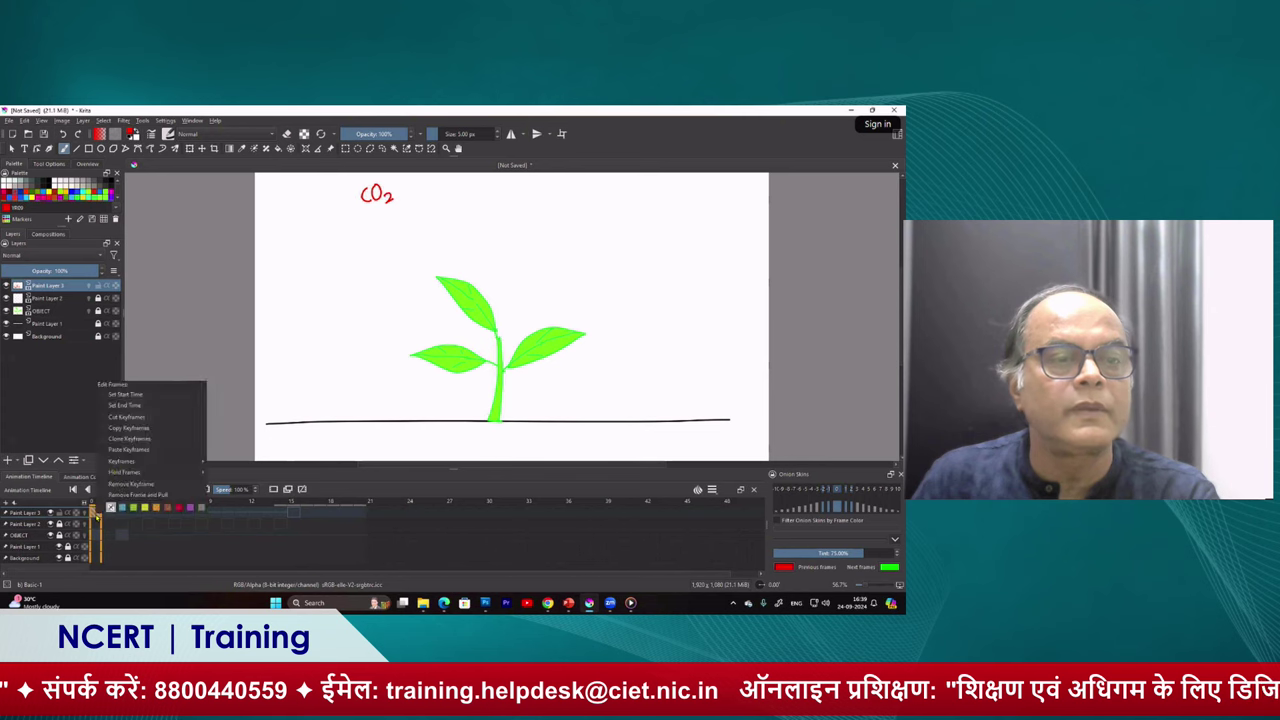
{"action": "left_click", "coordinate": [118, 428]}
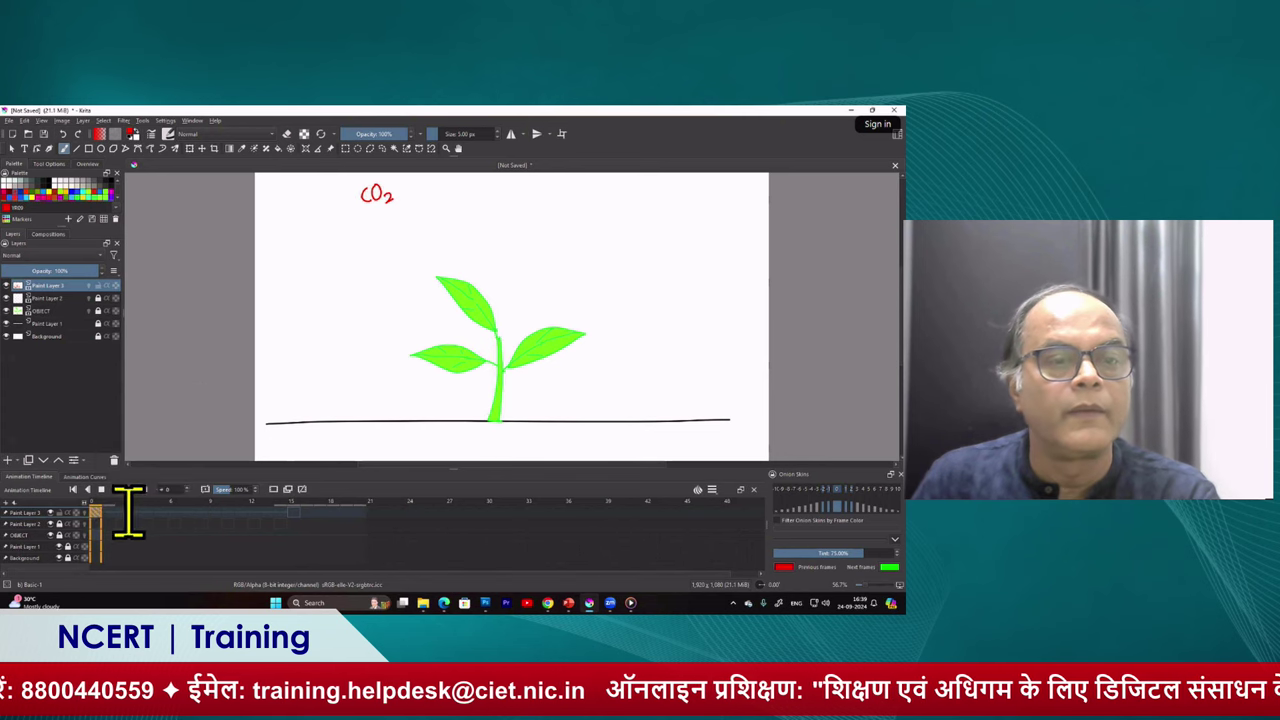
{"action": "right_click", "coordinate": [120, 513]}
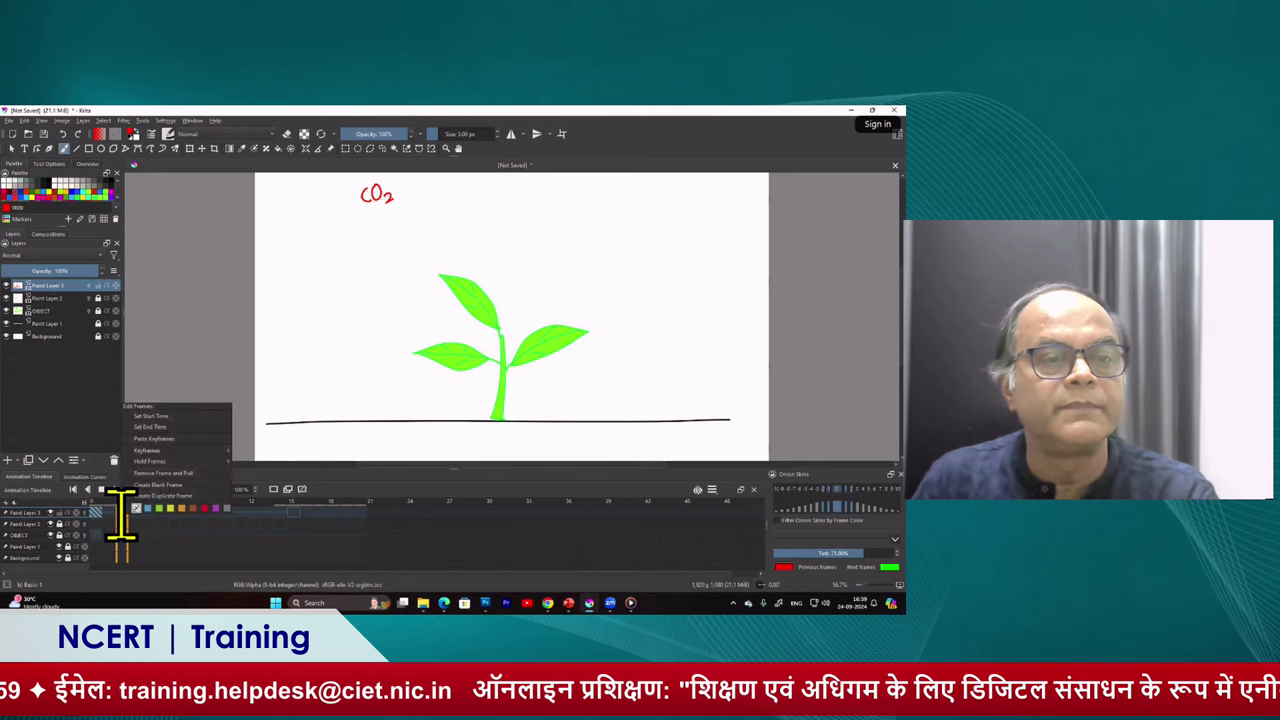
{"action": "left_click", "coordinate": [145, 437]}
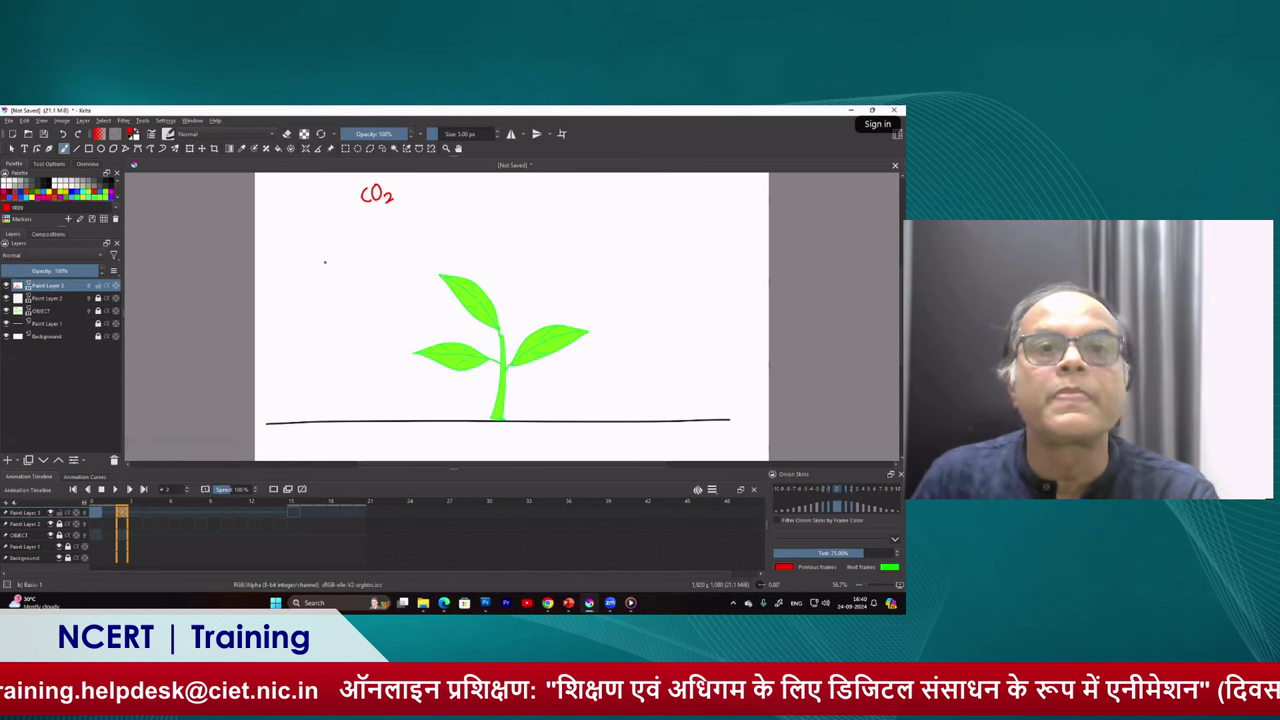
With the Move tool, nudge the frame 2 CO2 label slightly down and right
{"action": "key", "text": "t"}
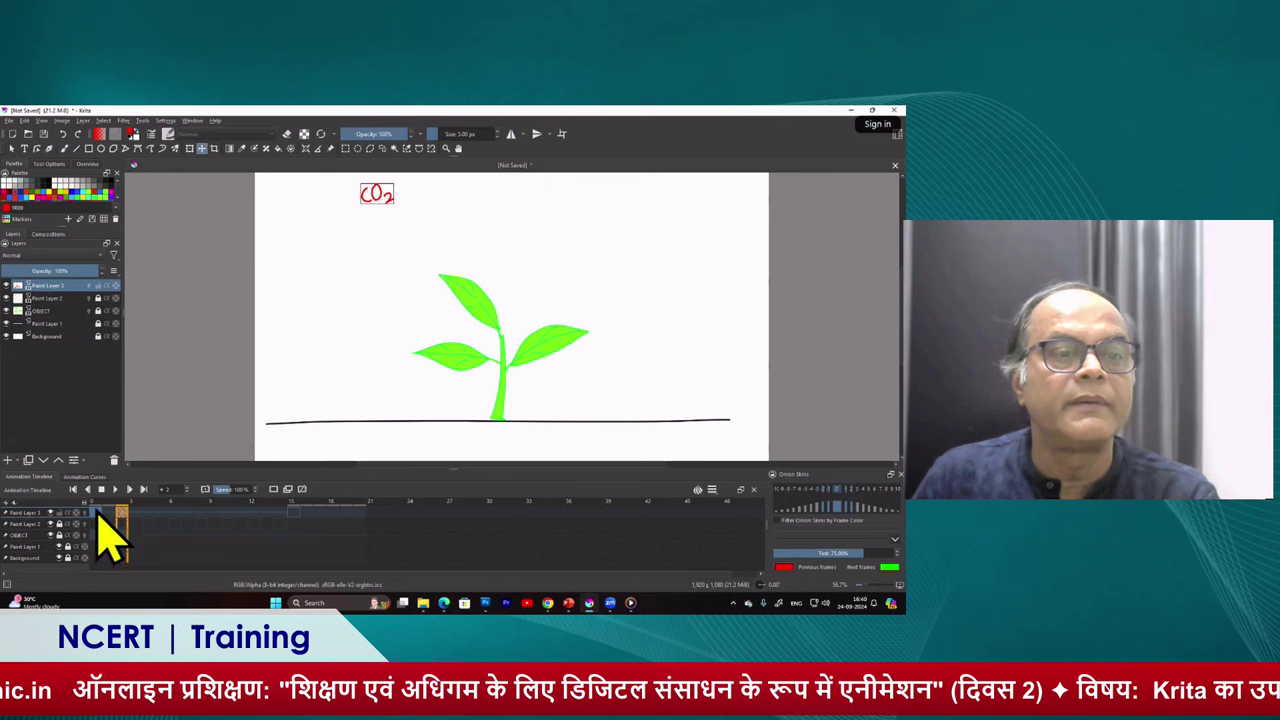
{"action": "left_click", "coordinate": [96, 512]}
{"action": "left_click", "coordinate": [122, 513]}
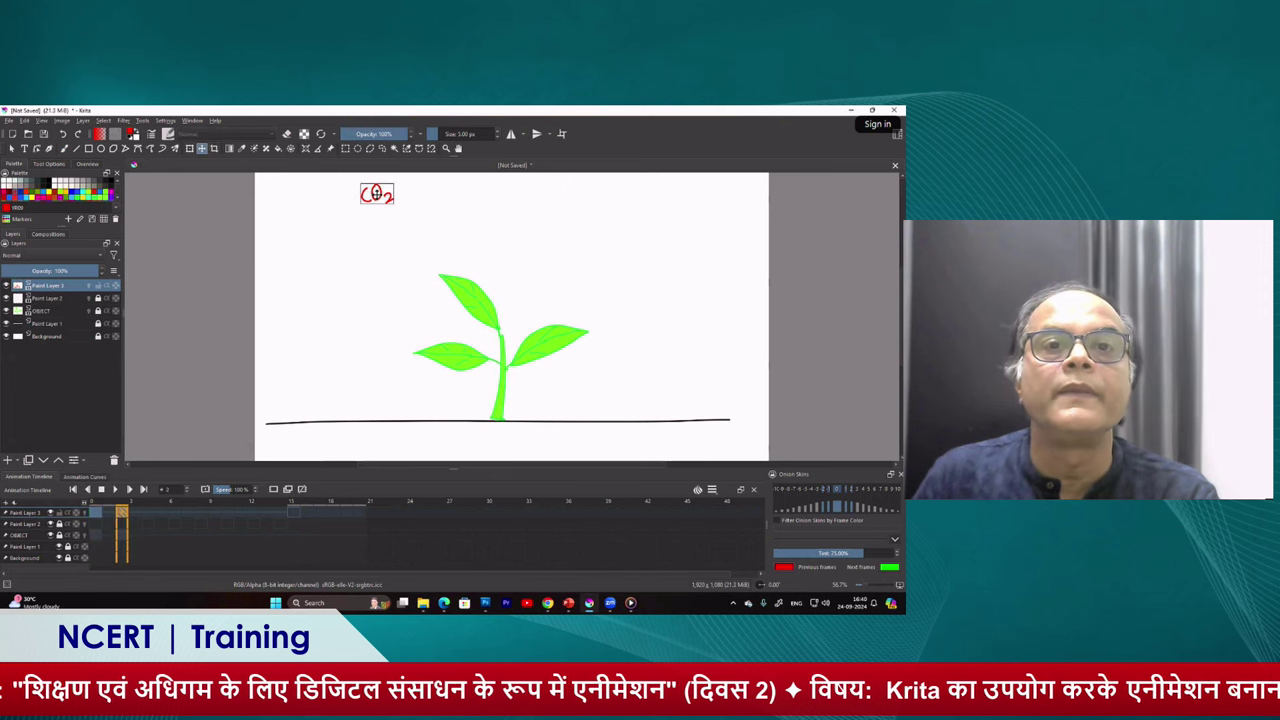
{"action": "left_click_drag", "start_coordinate": [389, 201], "coordinate": [395, 205]}
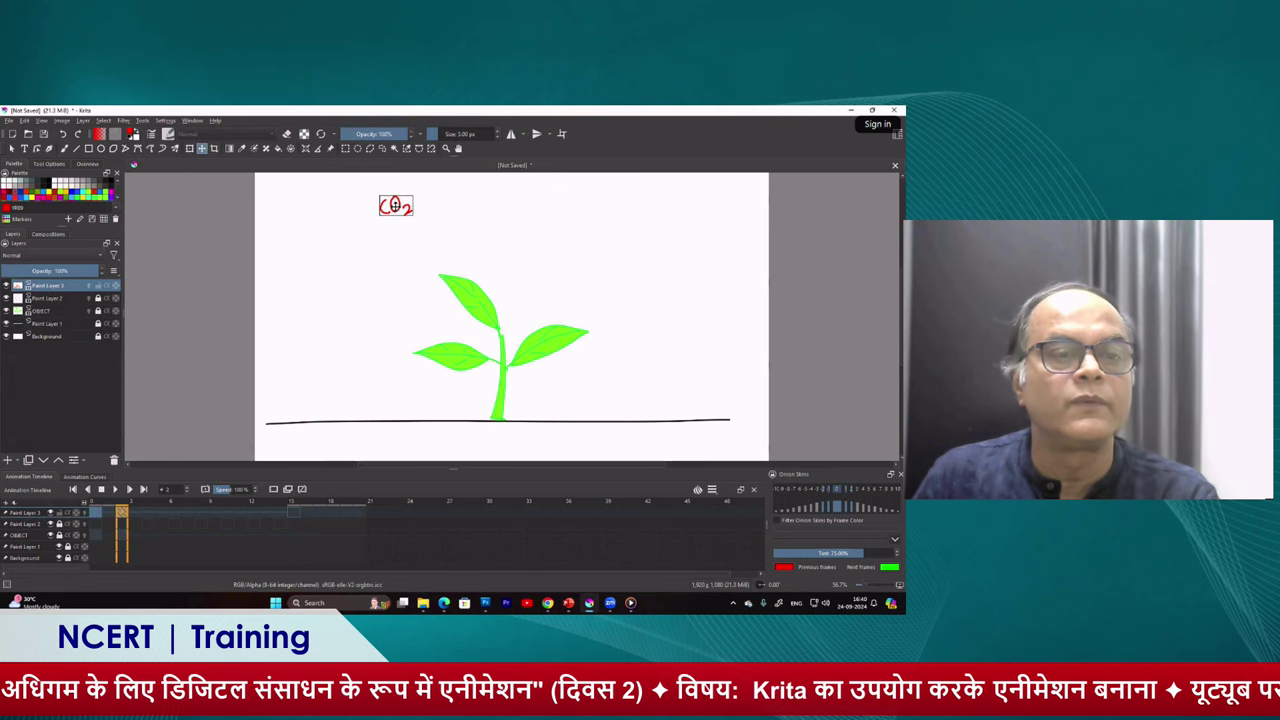
{"action": "right_click", "coordinate": [125, 518]}
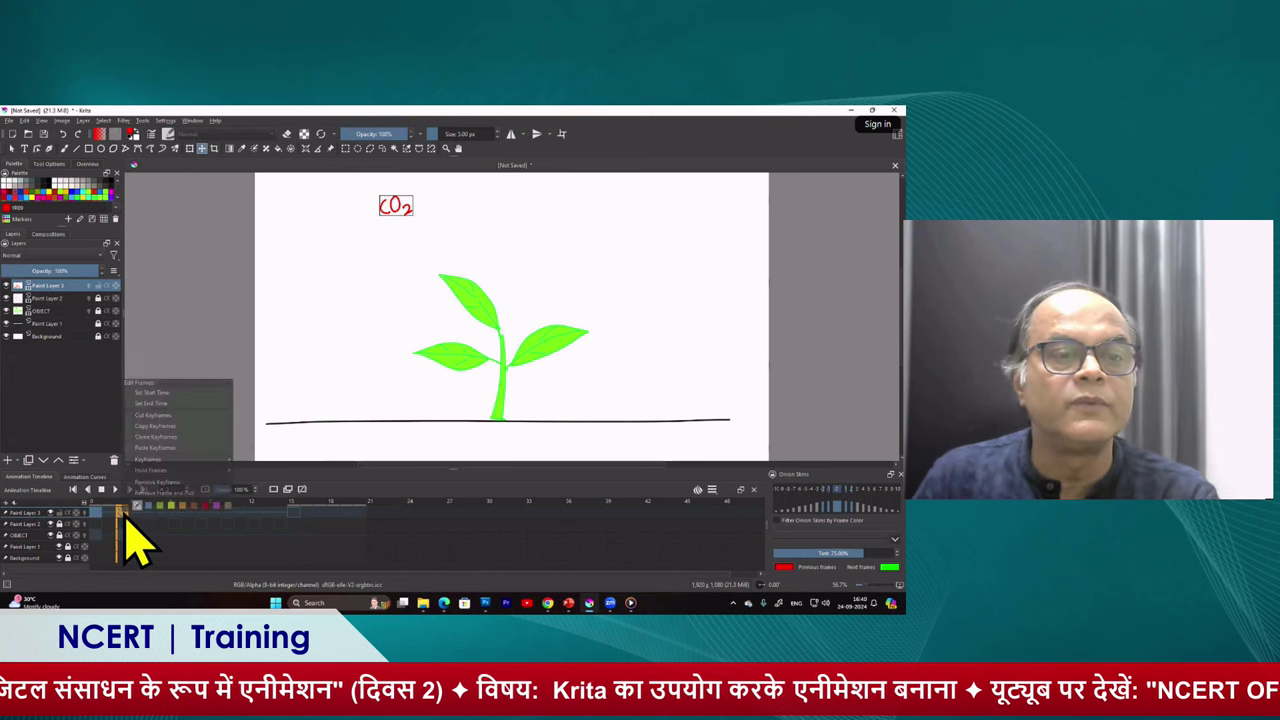
Paste the CO2 keyframe at frame 4 and reposition the label
{"action": "left_click", "coordinate": [158, 439]}
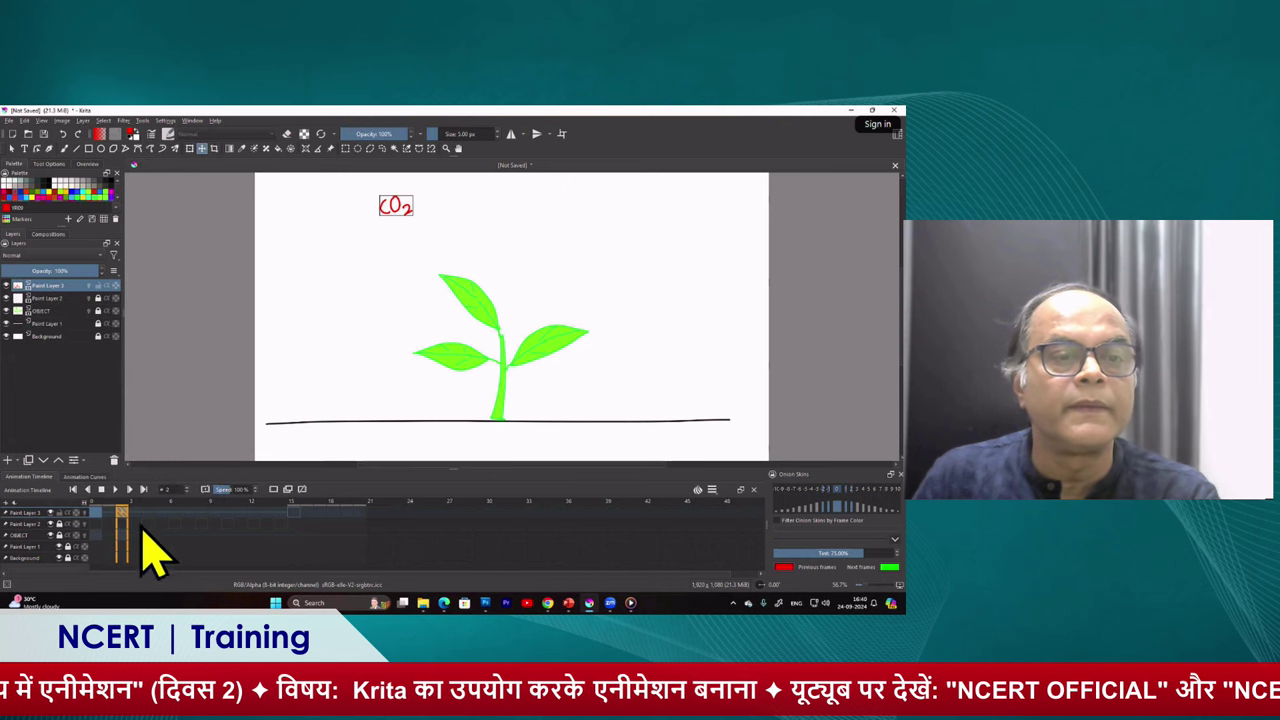
{"action": "left_click", "coordinate": [149, 541]}
{"action": "right_click", "coordinate": [149, 541]}
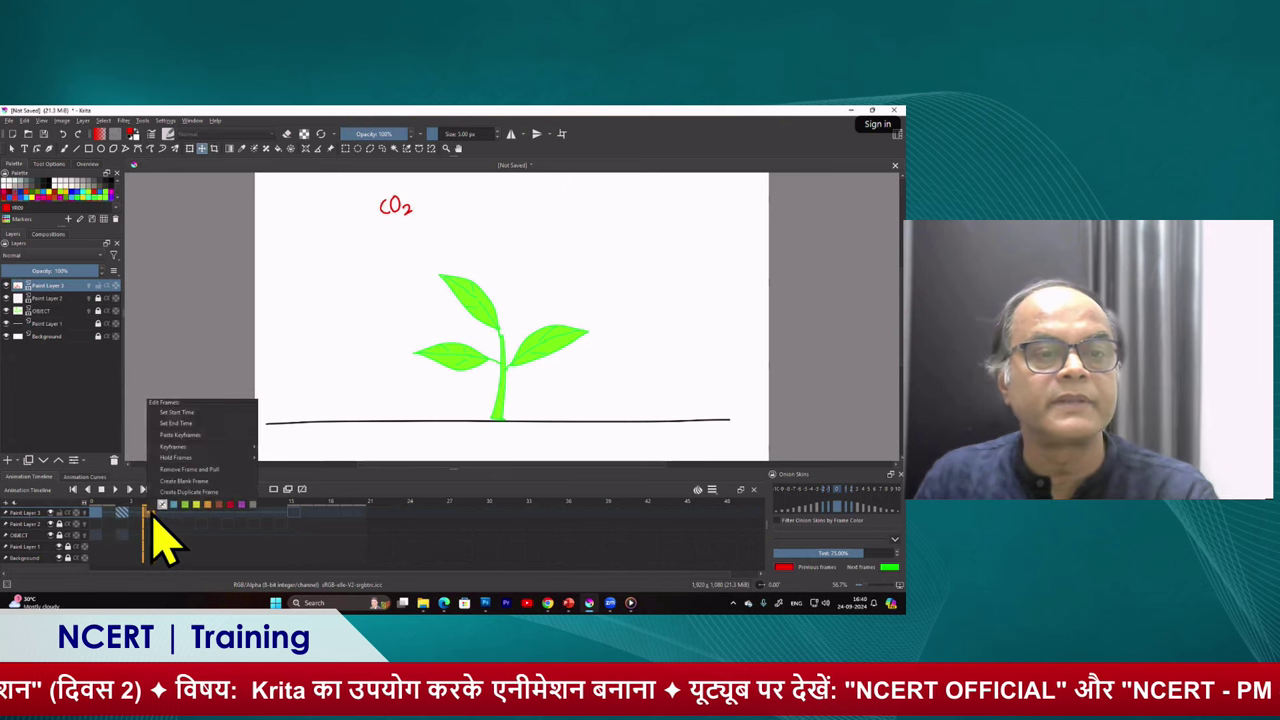
{"action": "left_click", "coordinate": [172, 436]}
{"action": "left_click", "coordinate": [396, 206]}
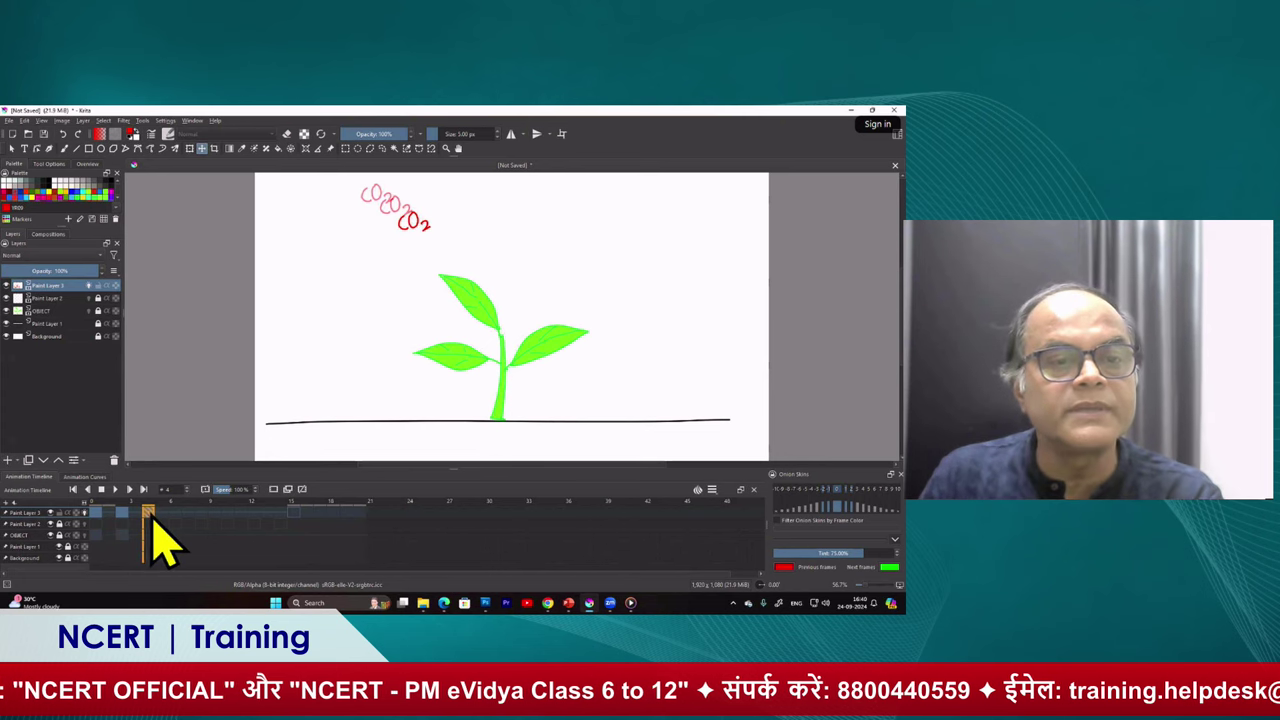
Copy the latest CO2 keyframe to frame 6 and move the label further down-right
{"action": "right_click", "coordinate": [150, 512]}
{"action": "left_click", "coordinate": [183, 426]}
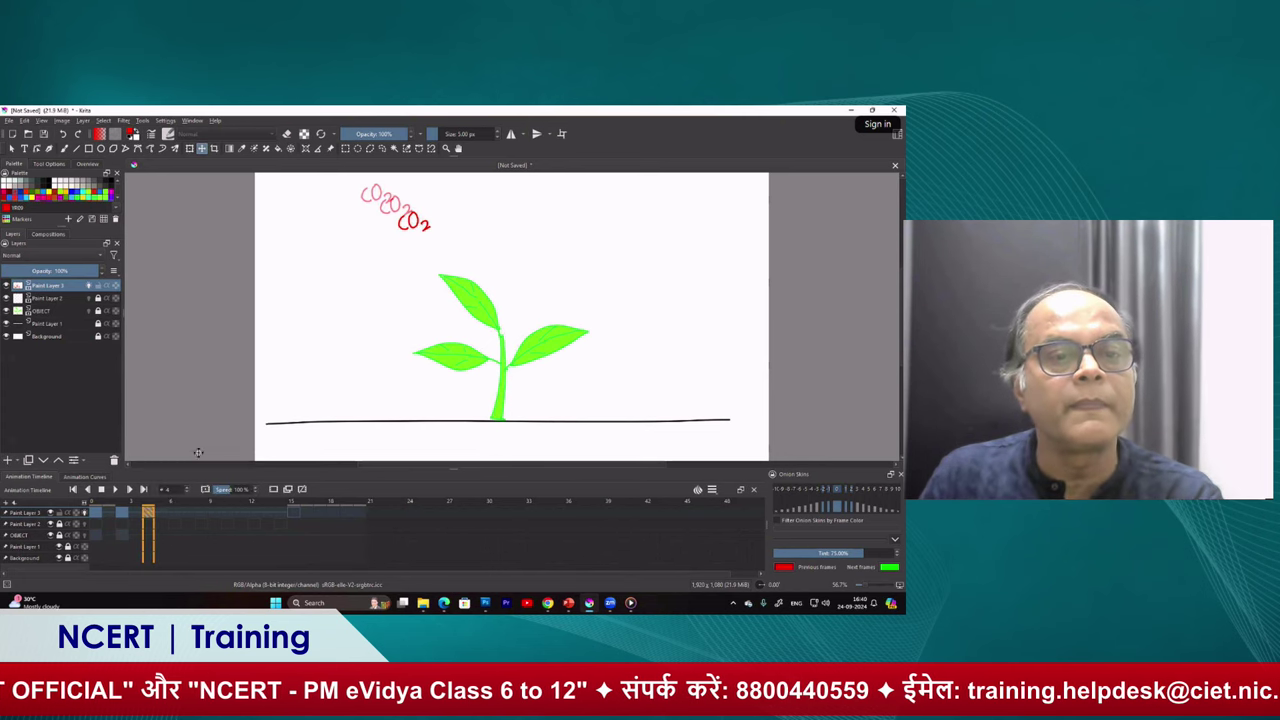
{"action": "right_click", "coordinate": [181, 520]}
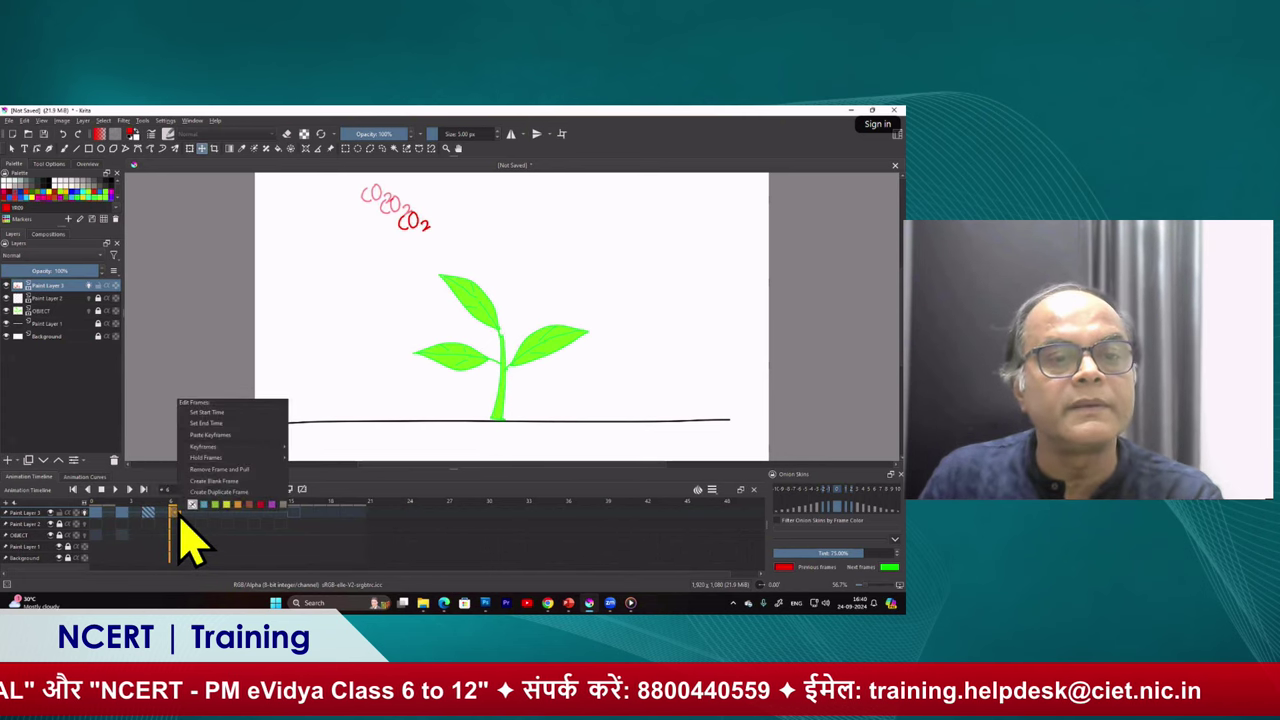
{"action": "left_click", "coordinate": [214, 457]}
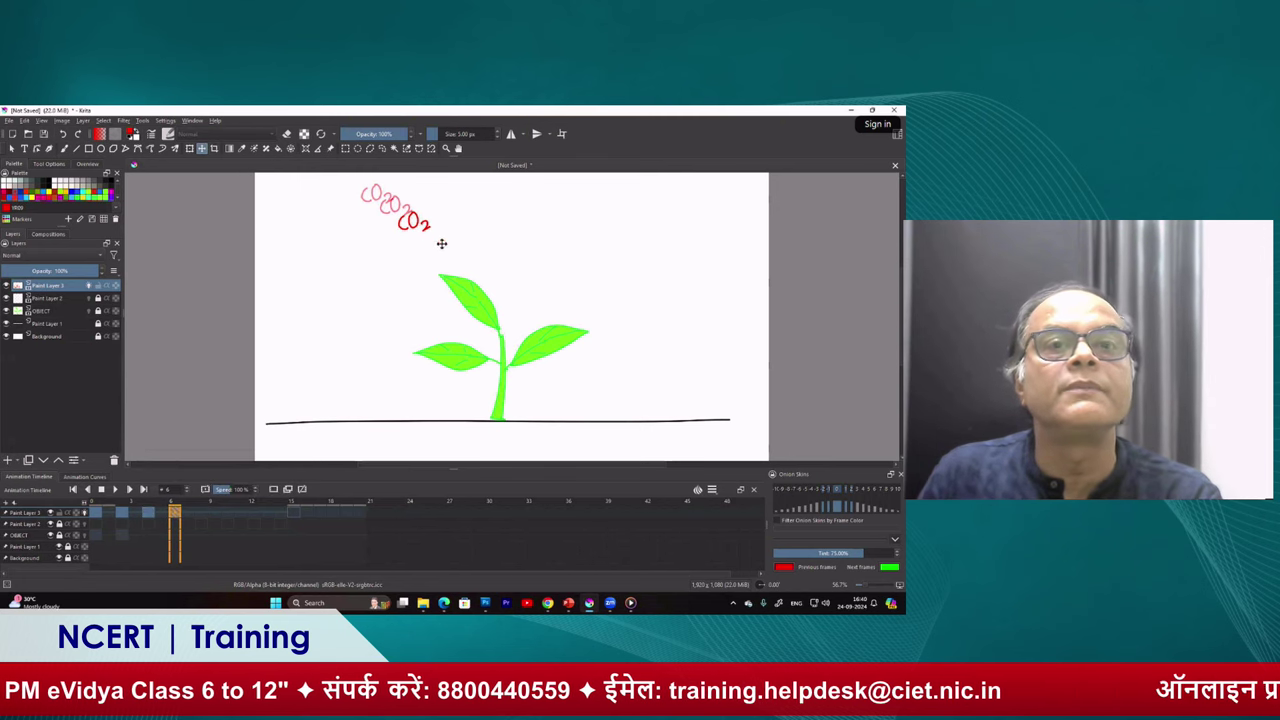
{"action": "left_click_drag", "start_coordinate": [413, 222], "coordinate": [432, 240]}
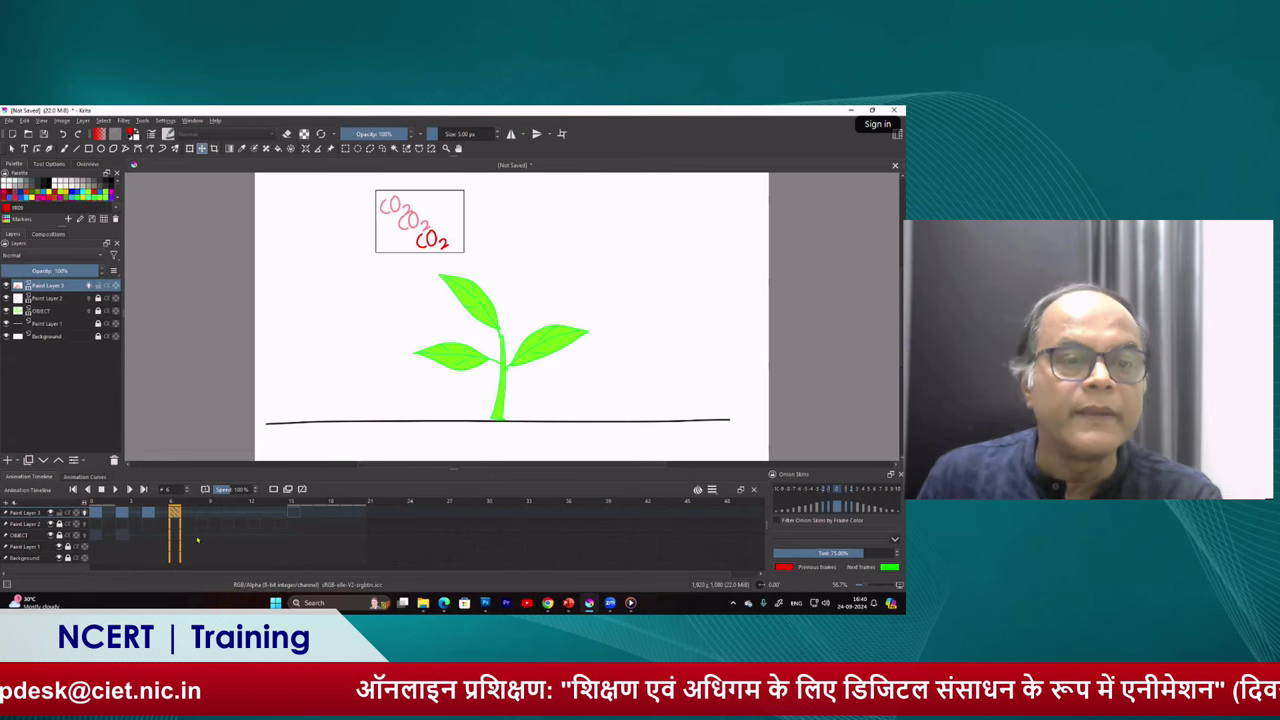
Paste the CO2 keyframe at frame 9, moving the label closer to the plant
{"action": "right_click", "coordinate": [175, 512]}
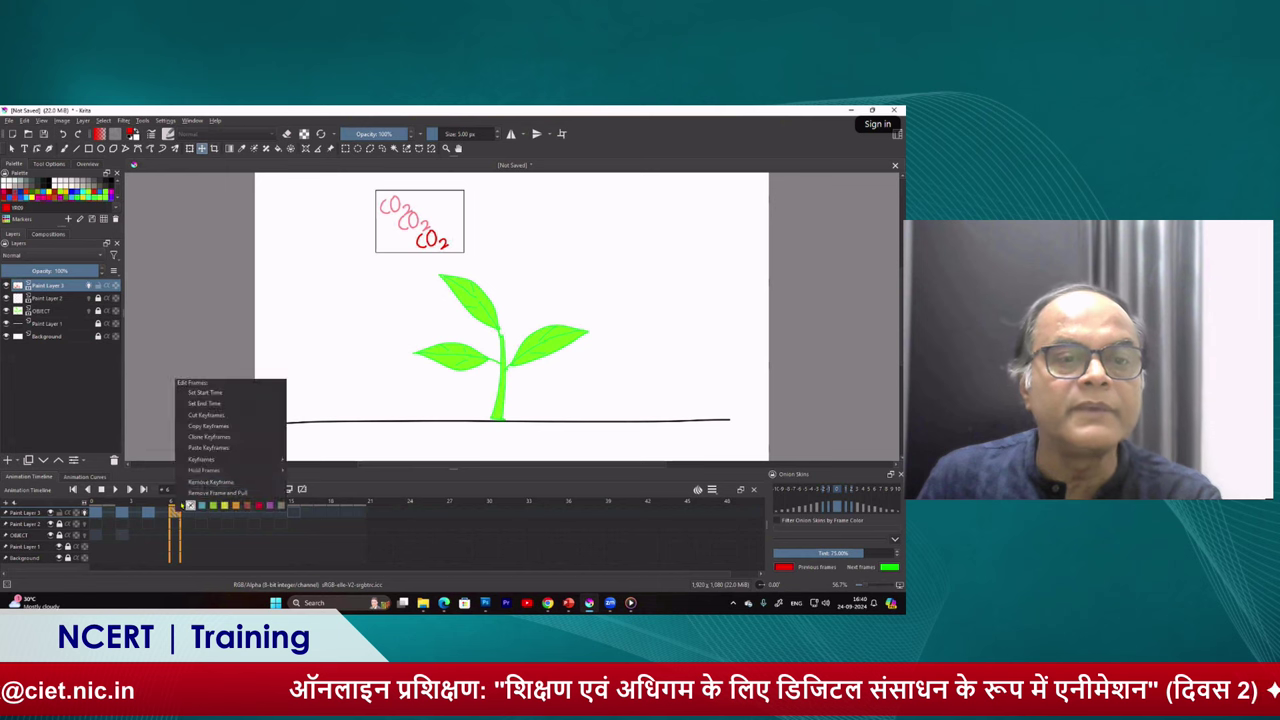
{"action": "right_click", "coordinate": [205, 514]}
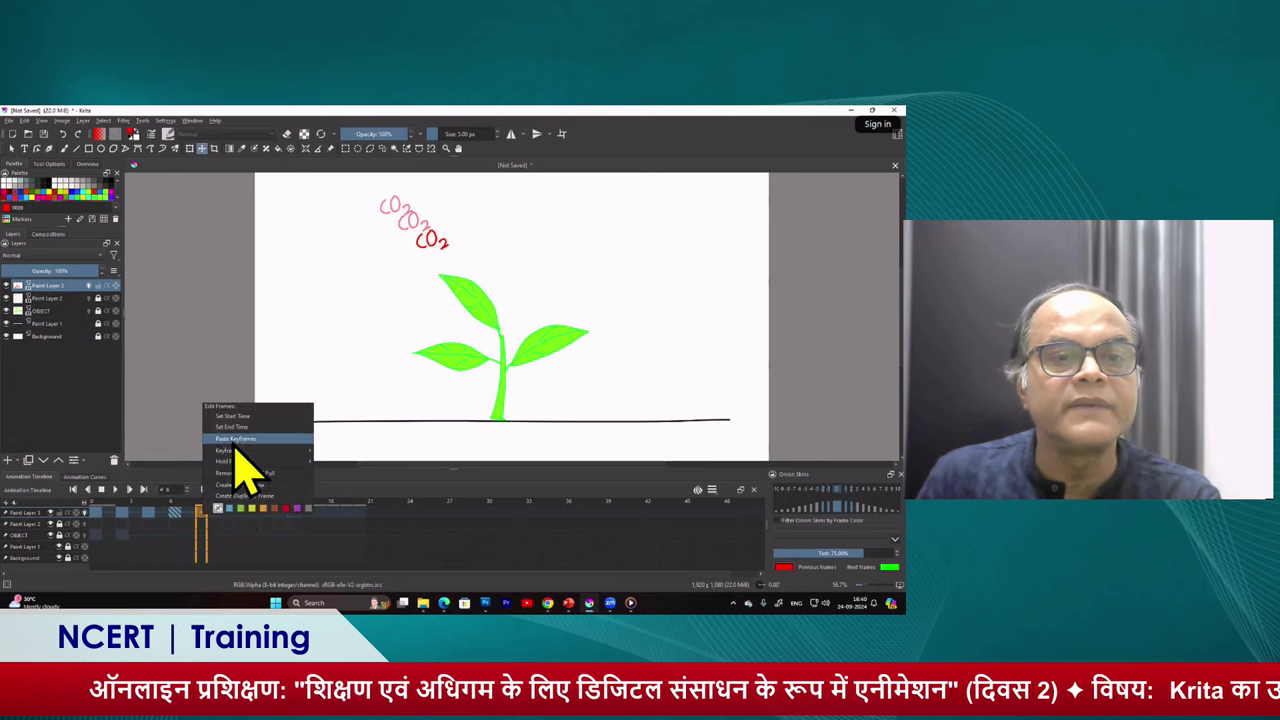
{"action": "left_click", "coordinate": [242, 440]}
{"action": "left_click_drag", "start_coordinate": [435, 240], "coordinate": [441, 260]}
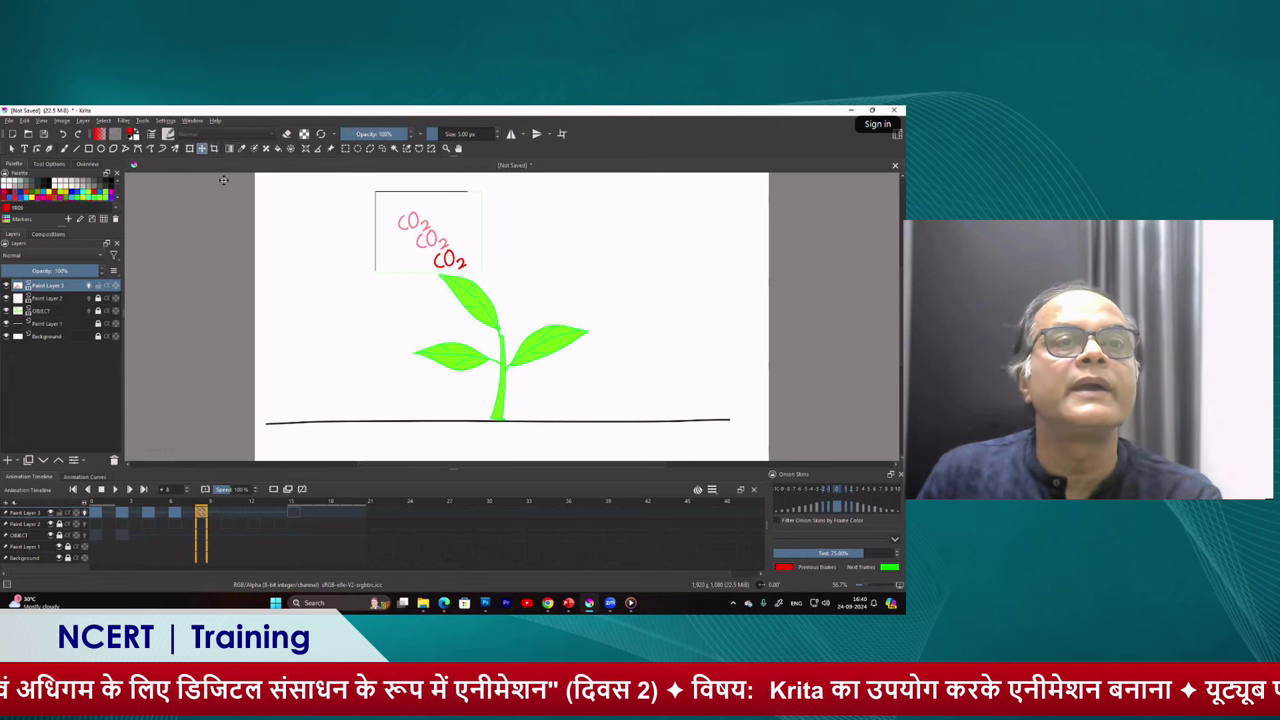
Paste CO2 at a later frame, move it onto the top leaf tip, and play the animation
{"action": "right_click", "coordinate": [200, 512]}
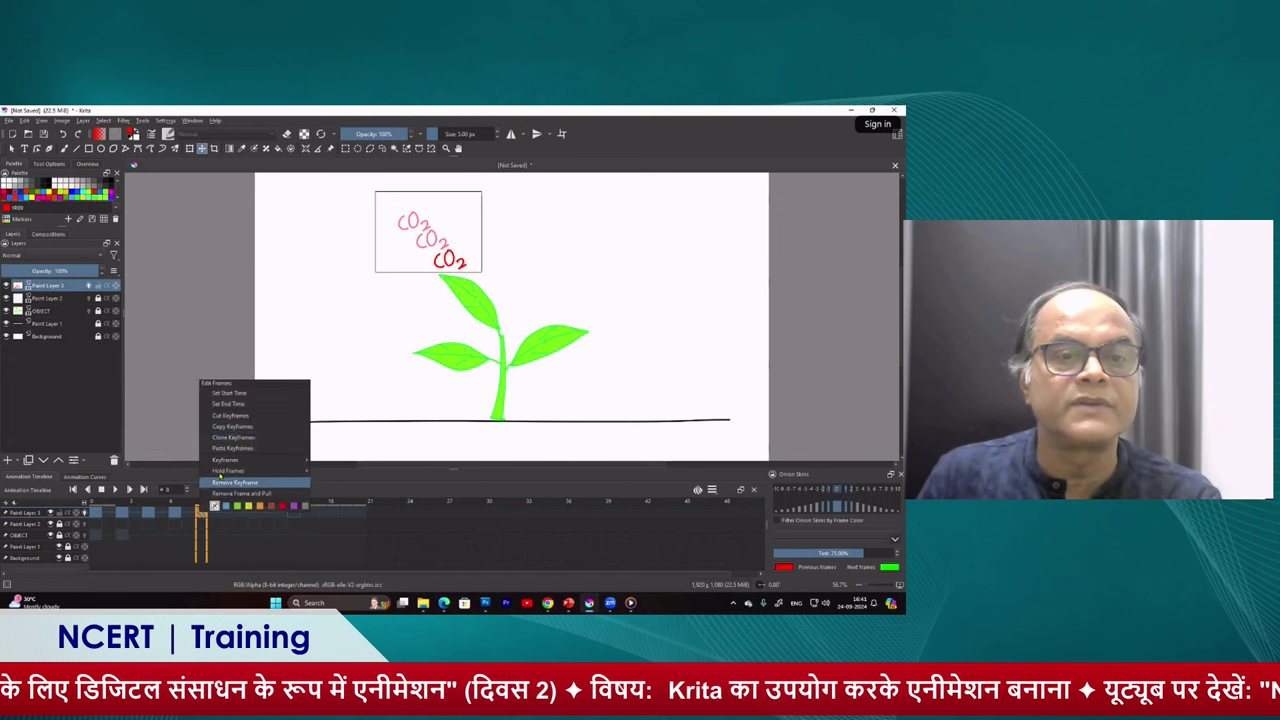
{"action": "left_click", "coordinate": [235, 425]}
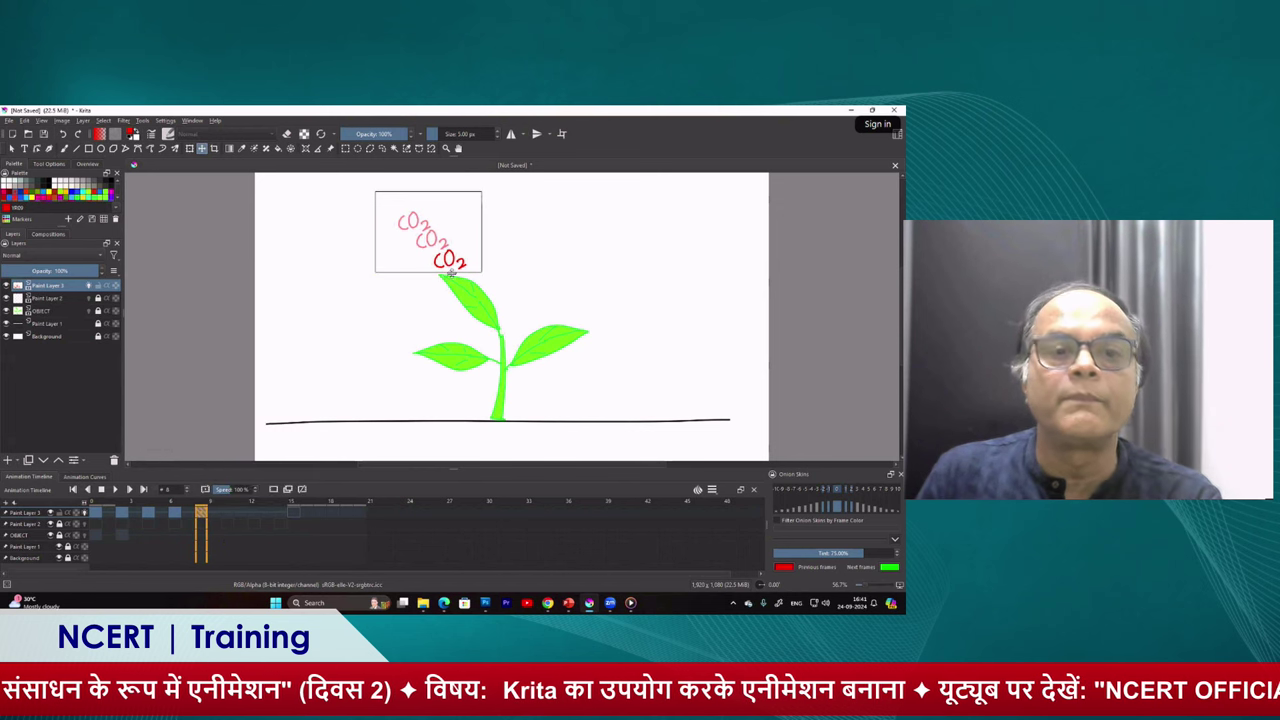
{"action": "right_click", "coordinate": [234, 512]}
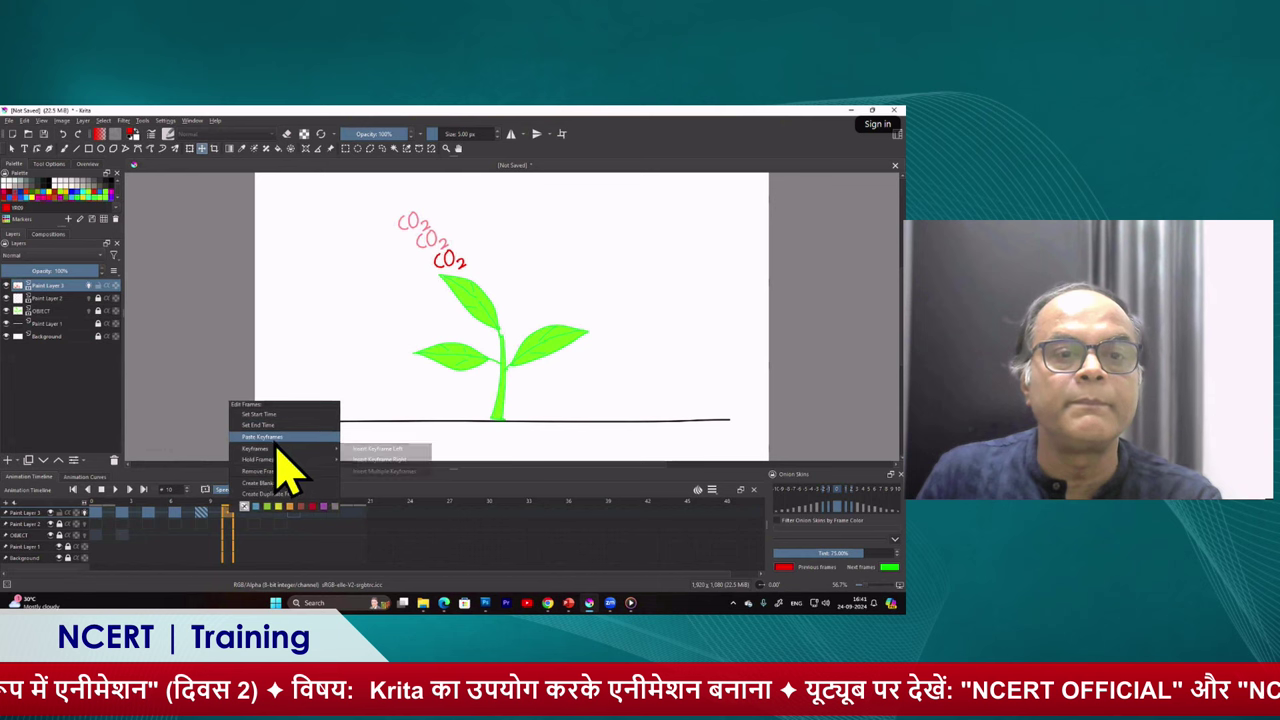
{"action": "left_click", "coordinate": [329, 396]}
{"action": "left_click", "coordinate": [444, 265]}
{"action": "left_click_drag", "start_coordinate": [446, 259], "coordinate": [460, 284]}
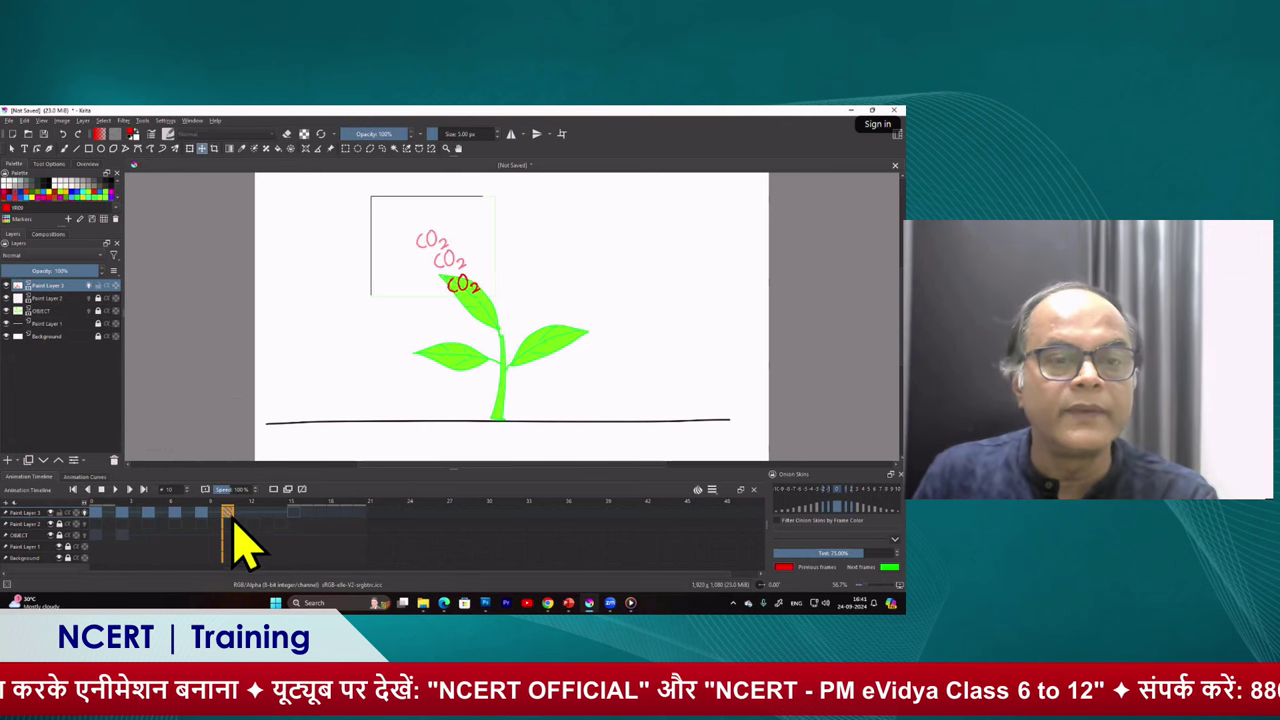
{"action": "left_click", "coordinate": [116, 490]}
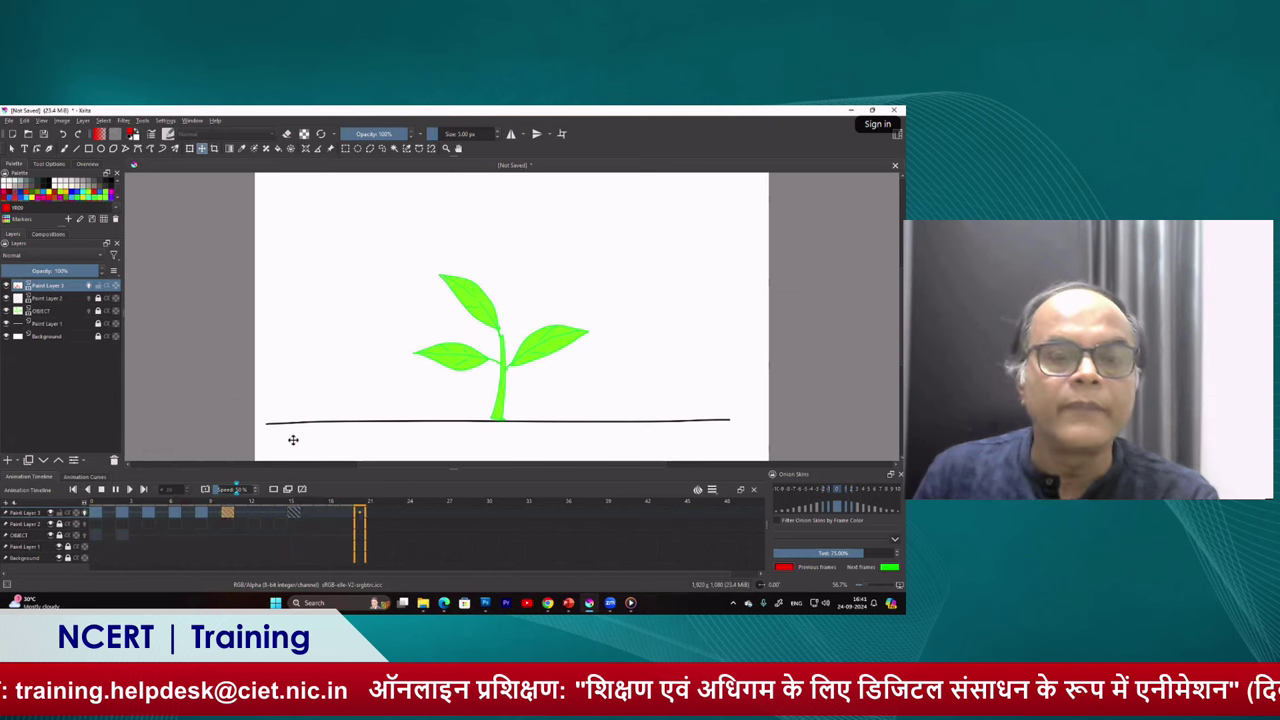
Stop playback, add Paint Layer 4 above Paint Layer 3, go to frame 0 and choose yellow
{"action": "left_click", "coordinate": [116, 491]}
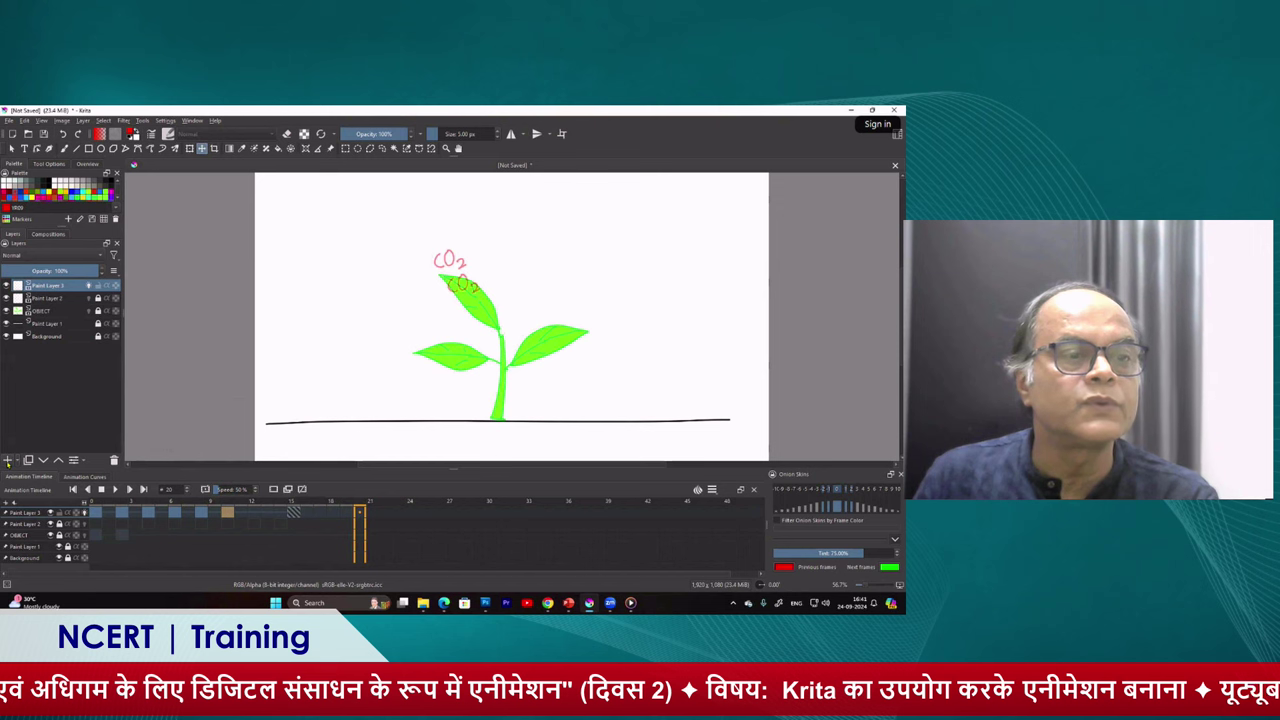
{"action": "left_click", "coordinate": [8, 460]}
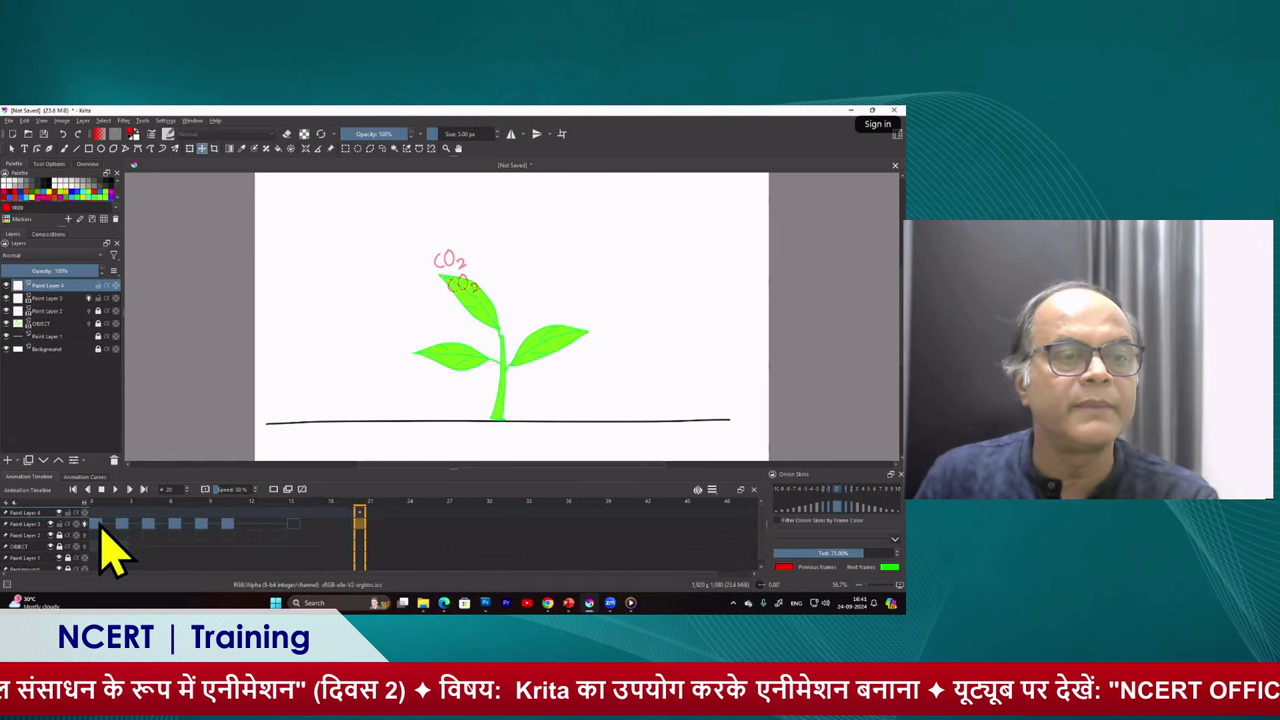
{"action": "left_click", "coordinate": [100, 522]}
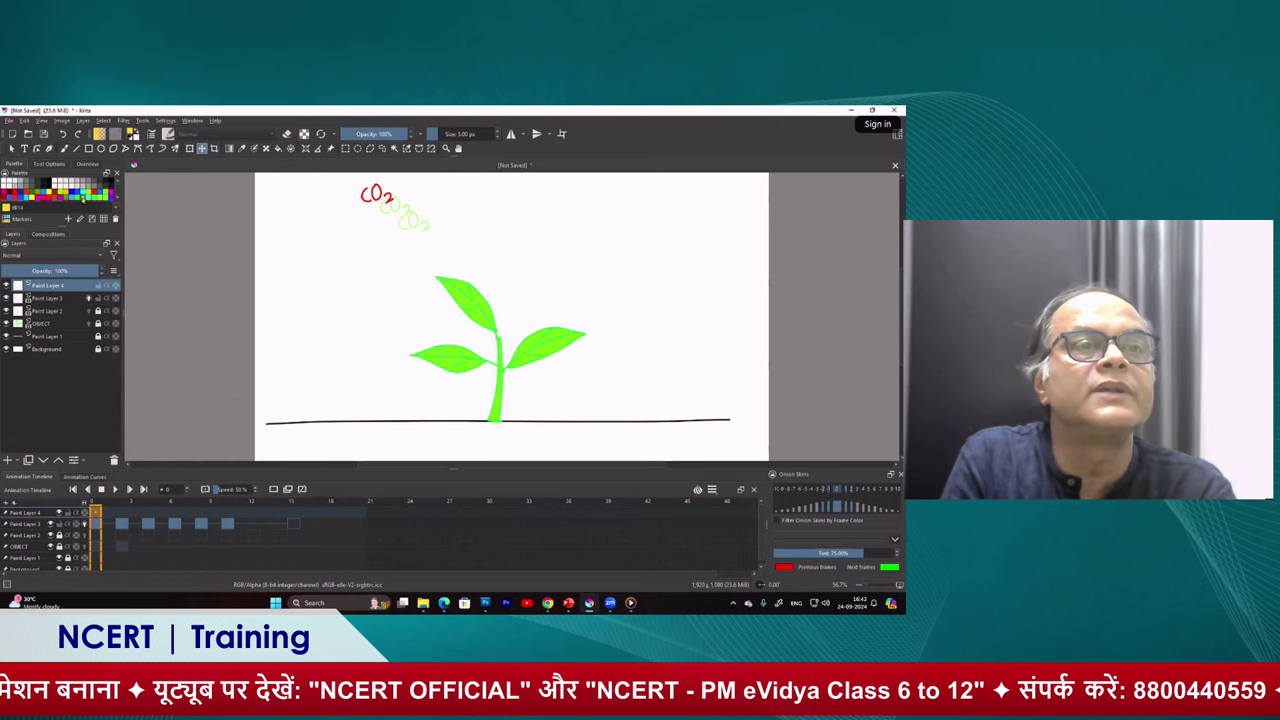
{"action": "left_click", "coordinate": [82, 198]}
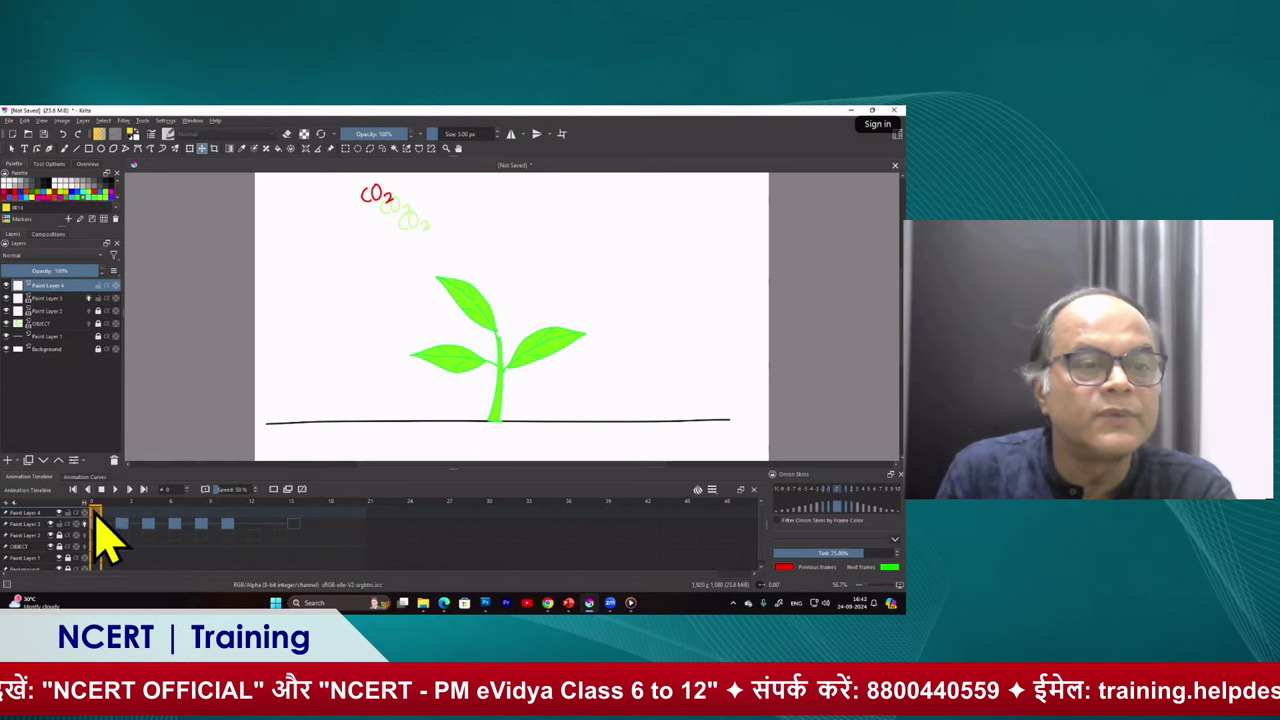
Create a blank frame 0 on Paint Layer 4 and draw the yellow arrow head near the top
{"action": "right_click", "coordinate": [96, 515]}
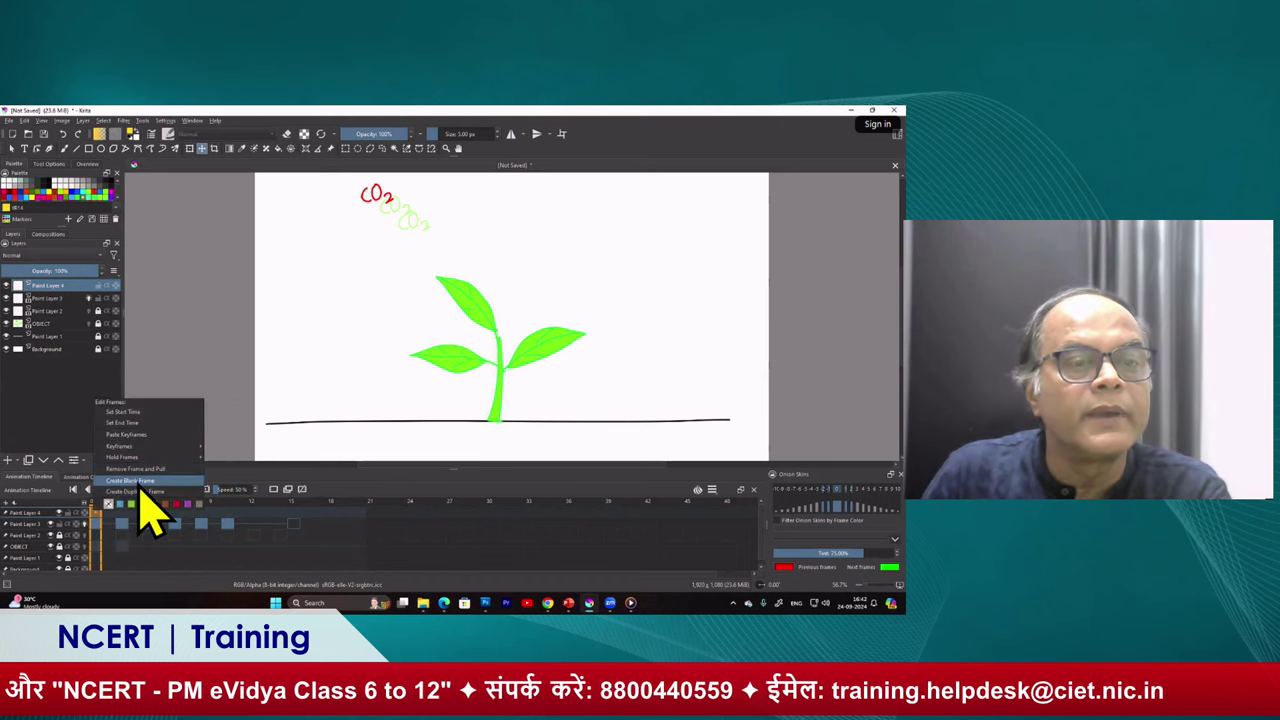
{"action": "left_click", "coordinate": [134, 490]}
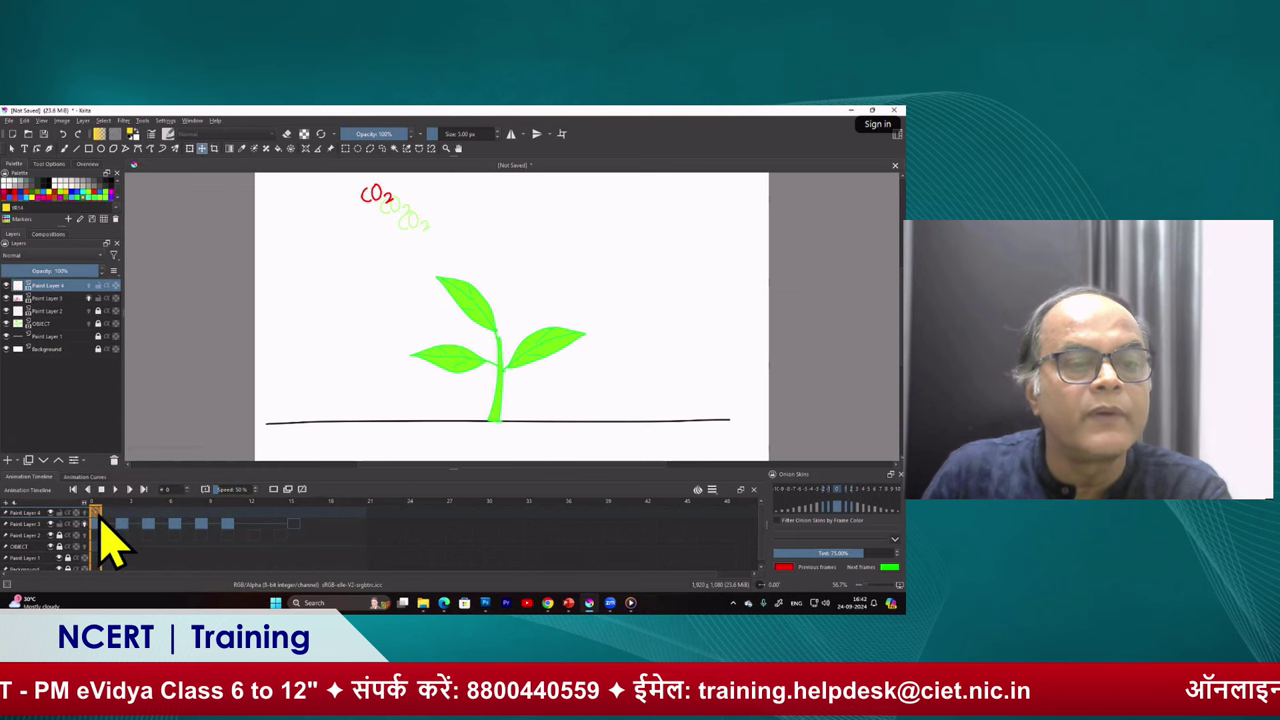
{"action": "scroll", "coordinate": [515, 400], "scroll_direction": "down", "scroll_amount": 1}
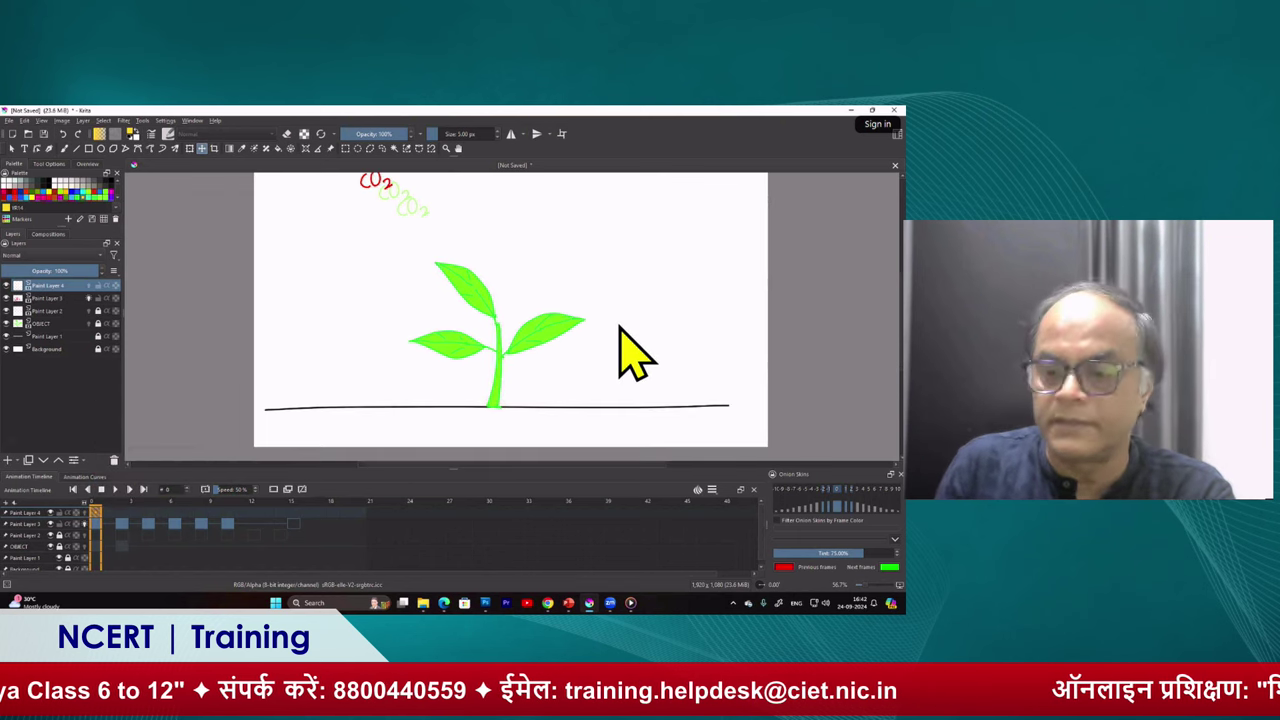
{"action": "scroll", "coordinate": [716, 362], "scroll_direction": "up", "scroll_amount": 1}
{"action": "scroll", "coordinate": [728, 385], "scroll_direction": "down", "scroll_amount": 1}
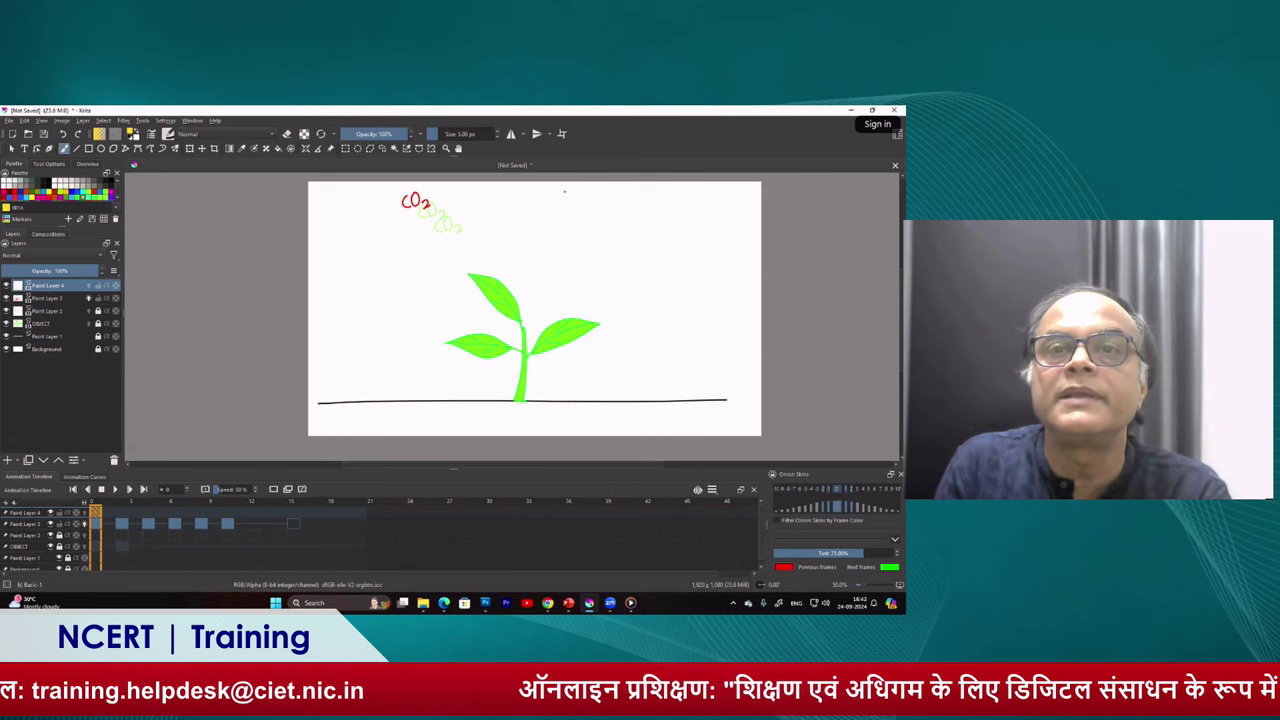
{"action": "key", "text": "ctrl+z"}
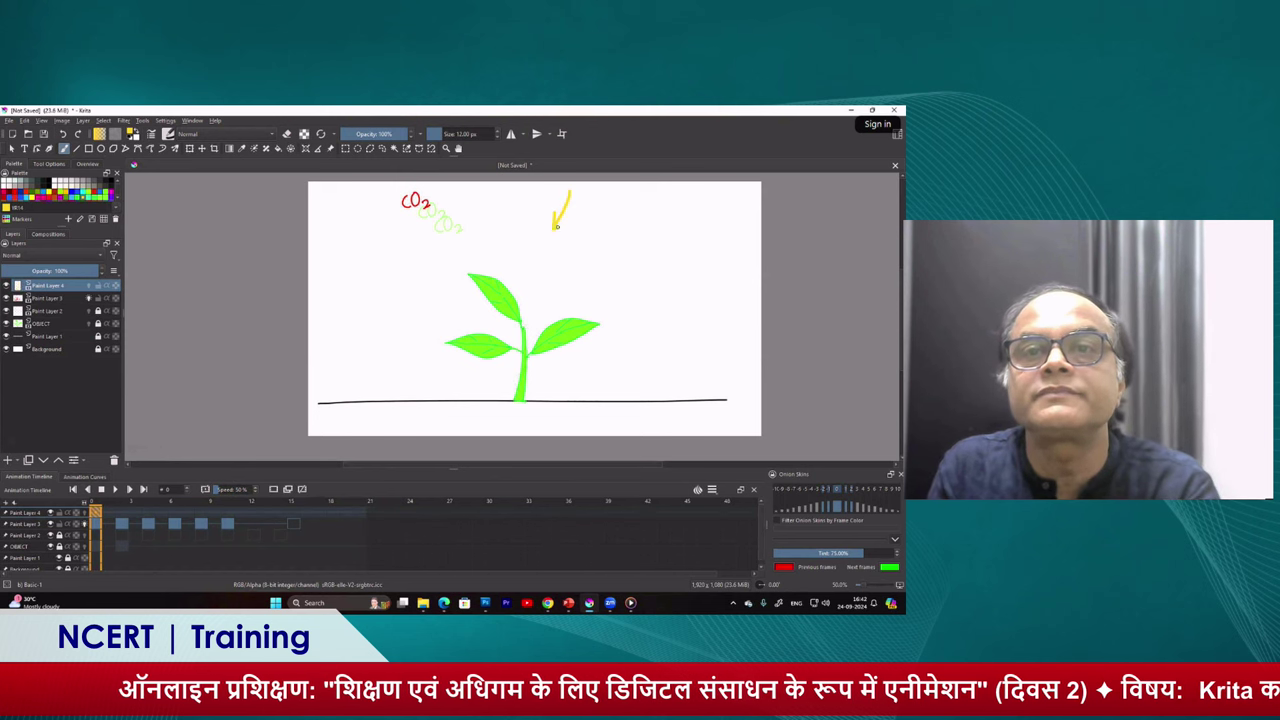
{"action": "left_click_drag", "start_coordinate": [551, 214], "coordinate": [567, 219]}
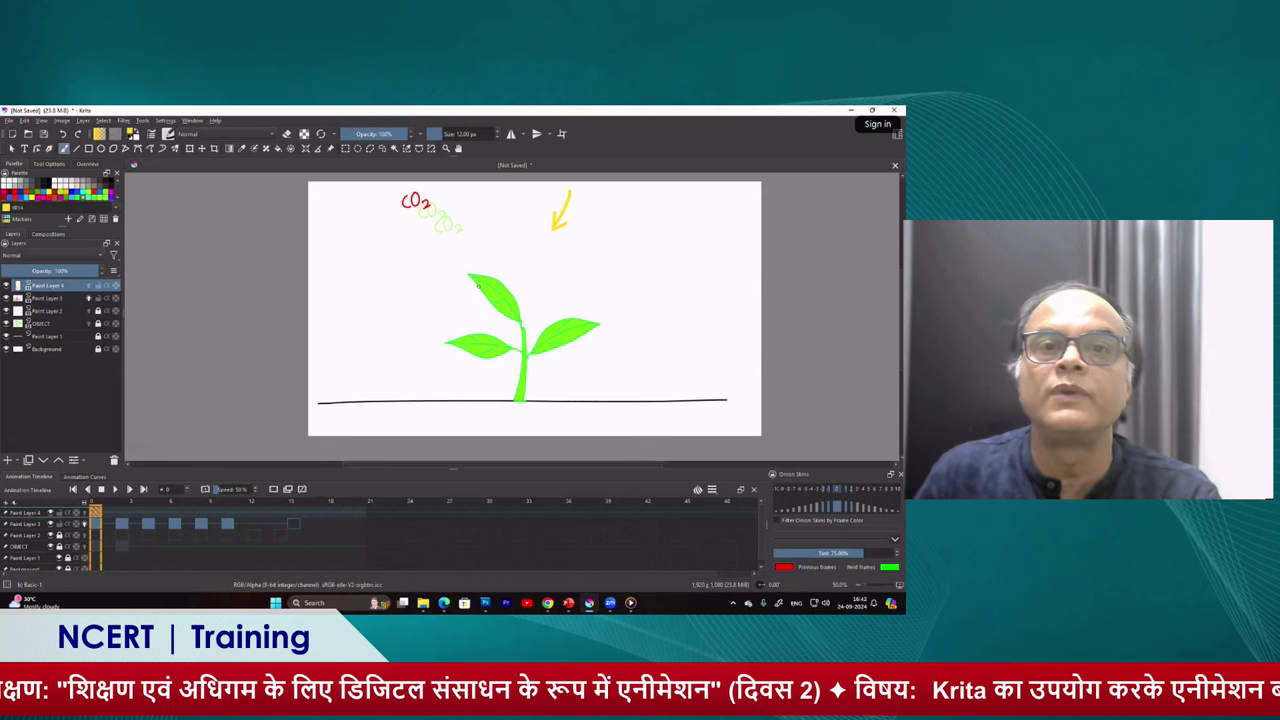
Open the frame options on Paint Layer 4's first frame
{"action": "right_click", "coordinate": [96, 512]}
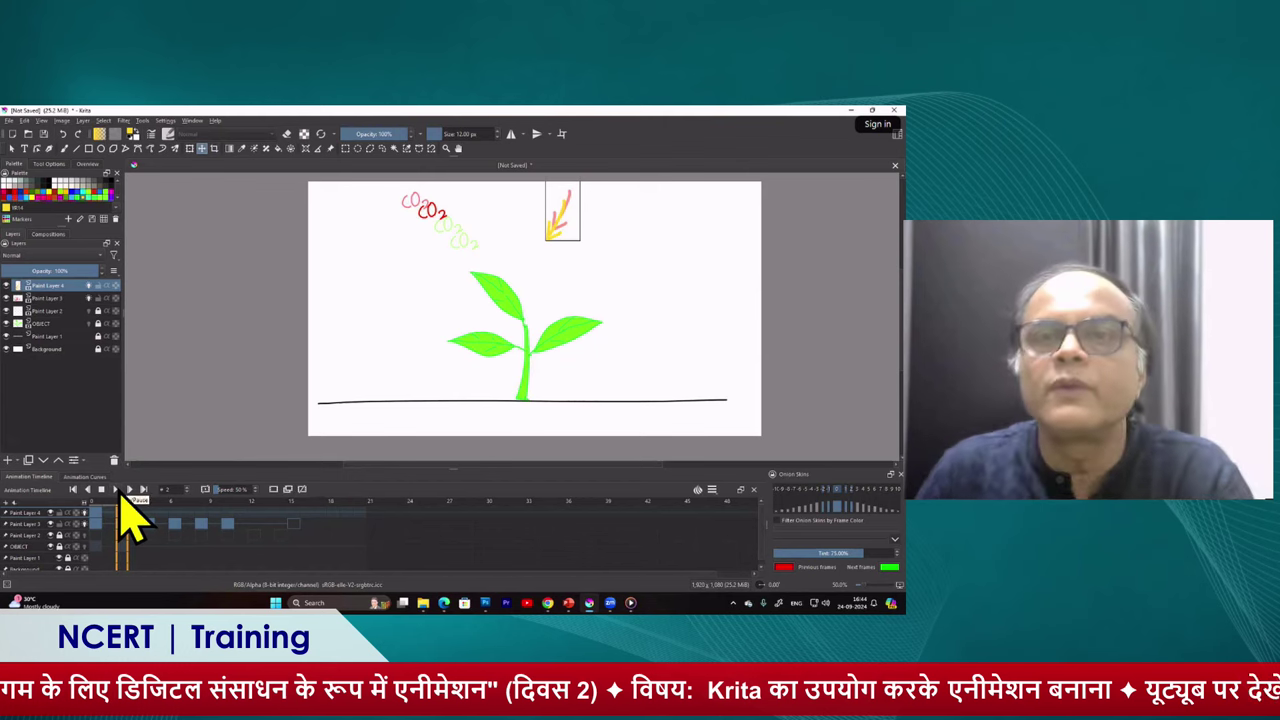
Copy the sunlight arrow keyframe onto the next frame of Paint Layer 4
{"action": "right_click", "coordinate": [130, 530]}
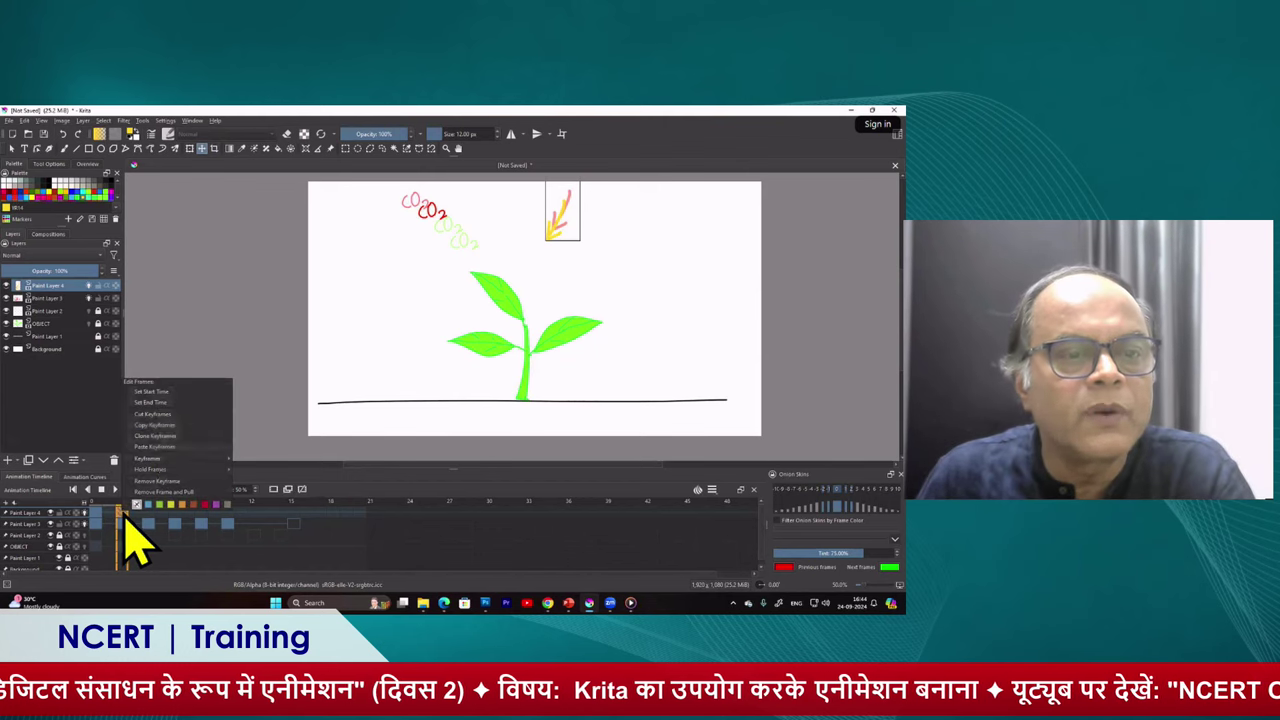
{"action": "left_click", "coordinate": [153, 425]}
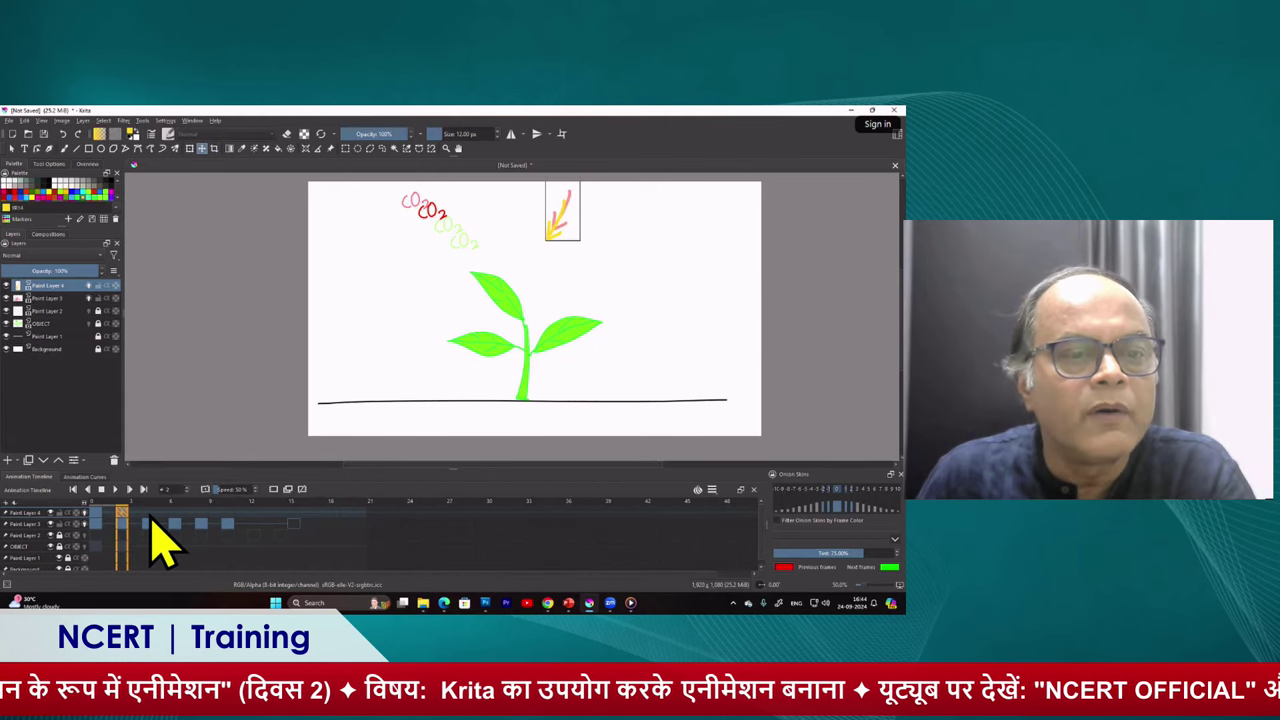
{"action": "right_click", "coordinate": [150, 520]}
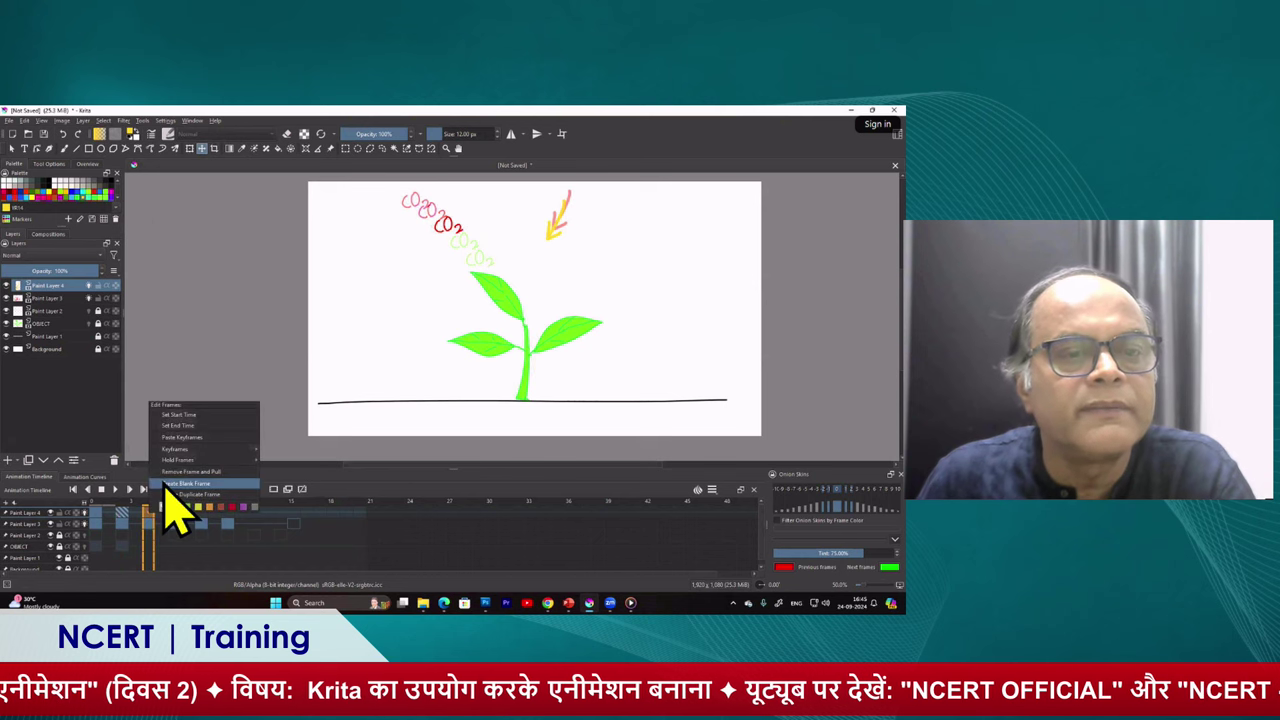
{"action": "left_click", "coordinate": [182, 438]}
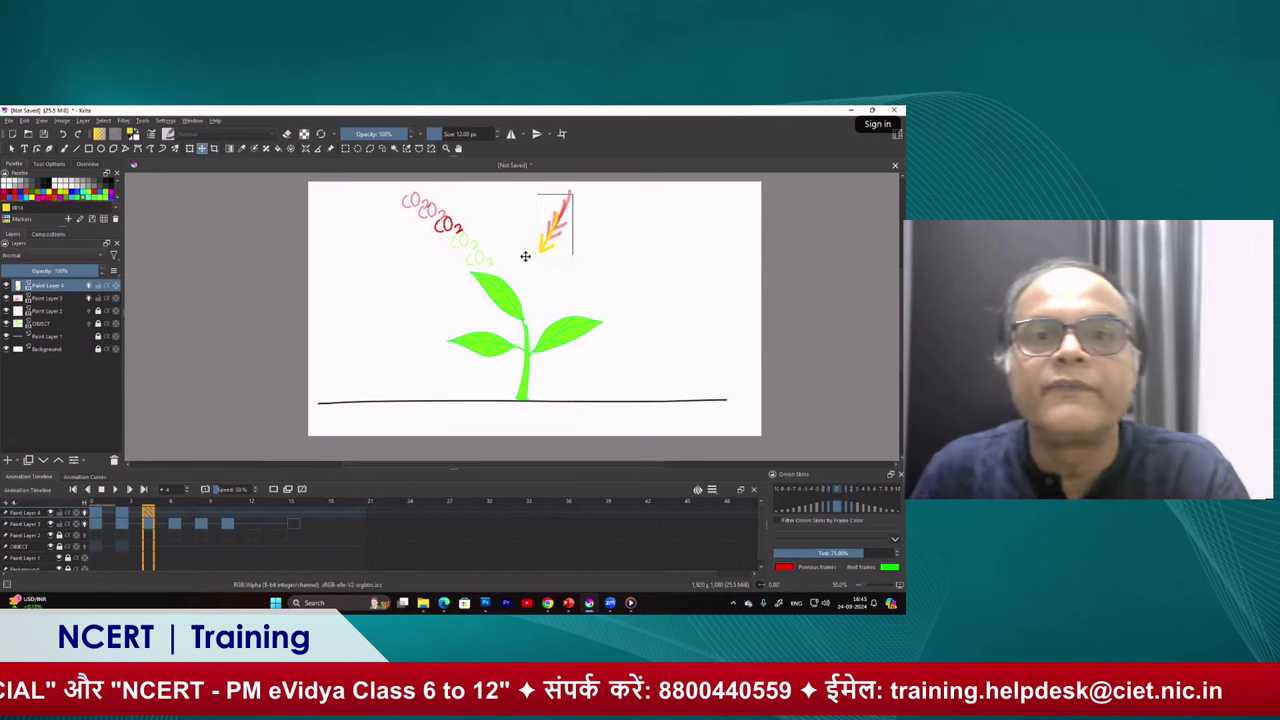
Copy the latest arrow keyframe and place it at frame 6
{"action": "right_click", "coordinate": [149, 512]}
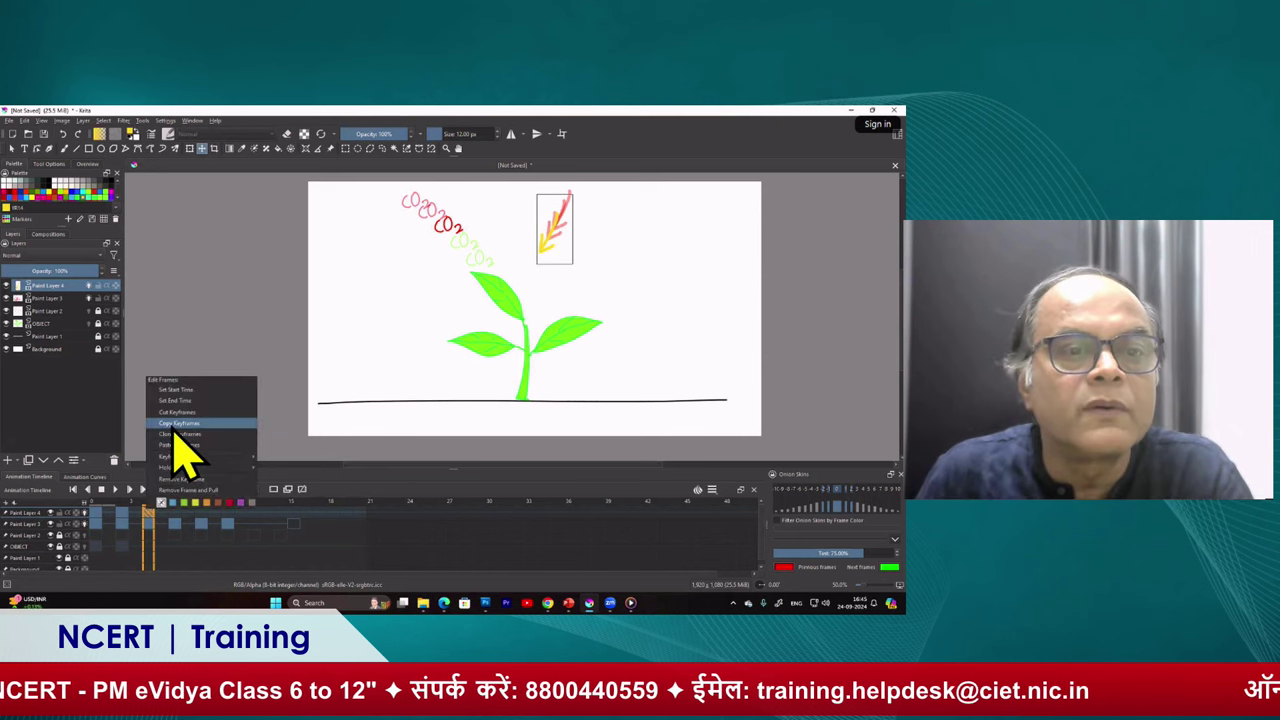
{"action": "left_click", "coordinate": [178, 424]}
{"action": "right_click", "coordinate": [177, 515]}
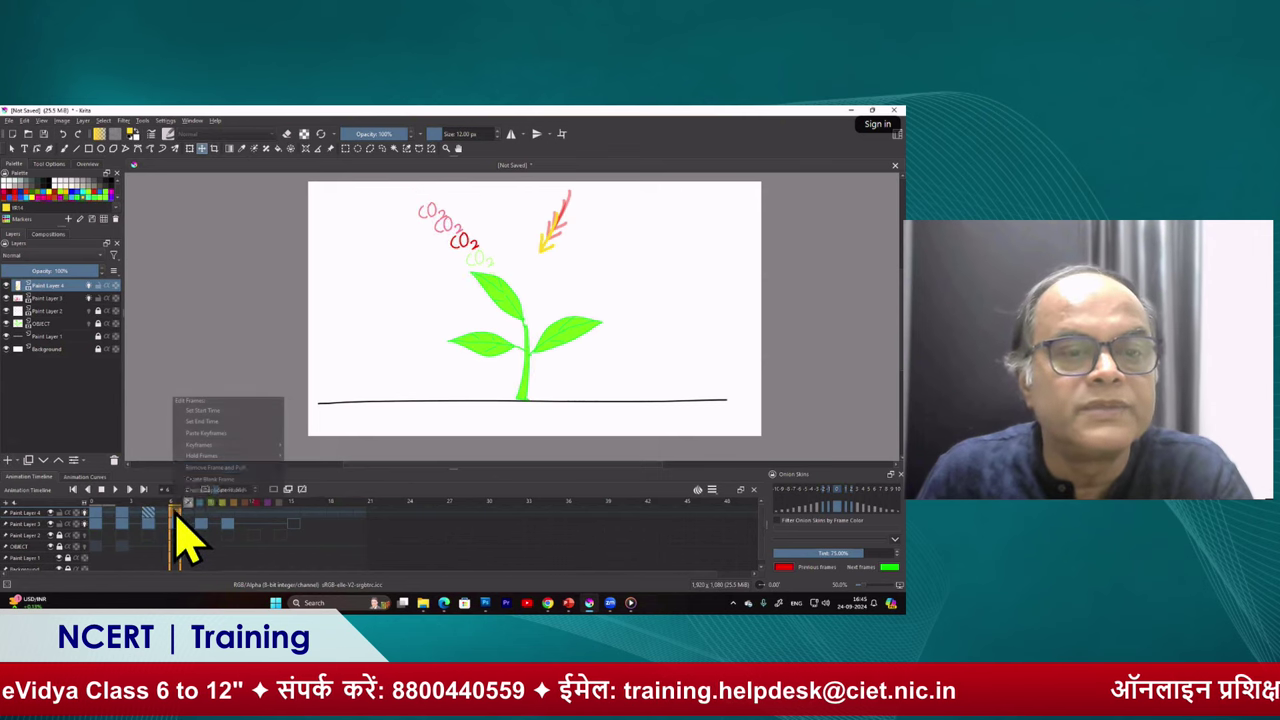
{"action": "left_click", "coordinate": [200, 440]}
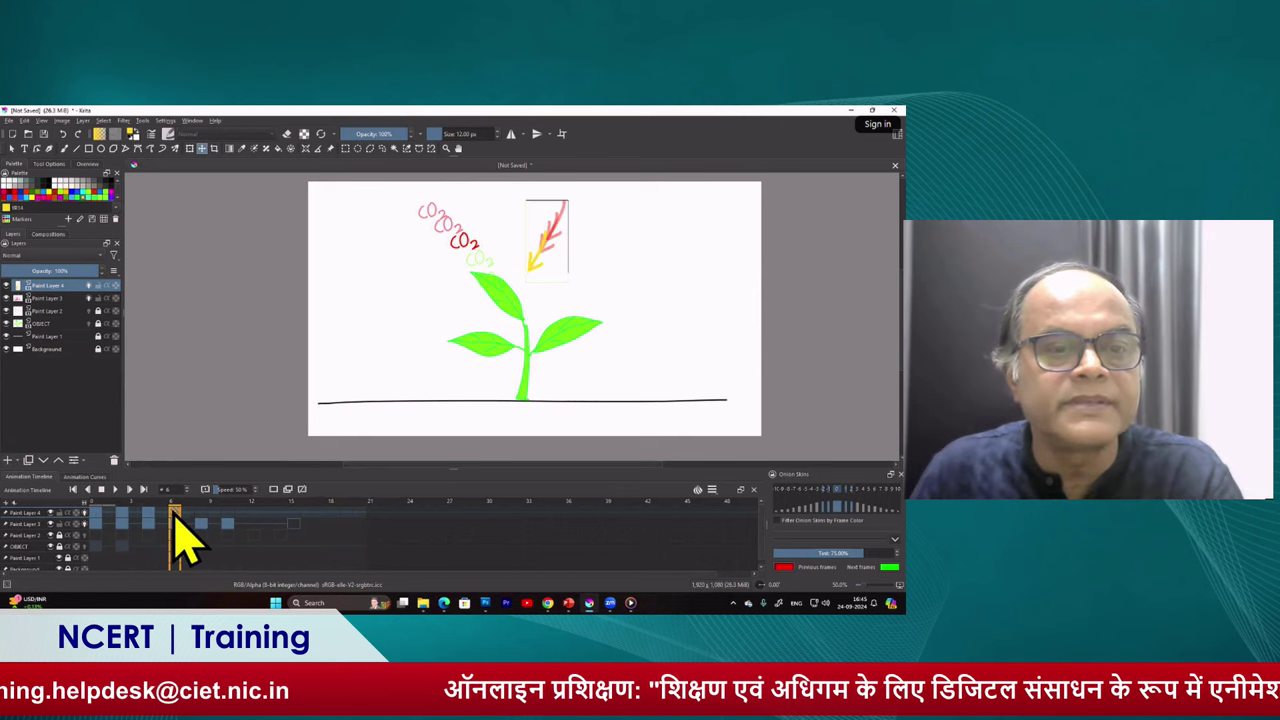
{"action": "right_click", "coordinate": [175, 512]}
{"action": "left_click", "coordinate": [211, 445]}
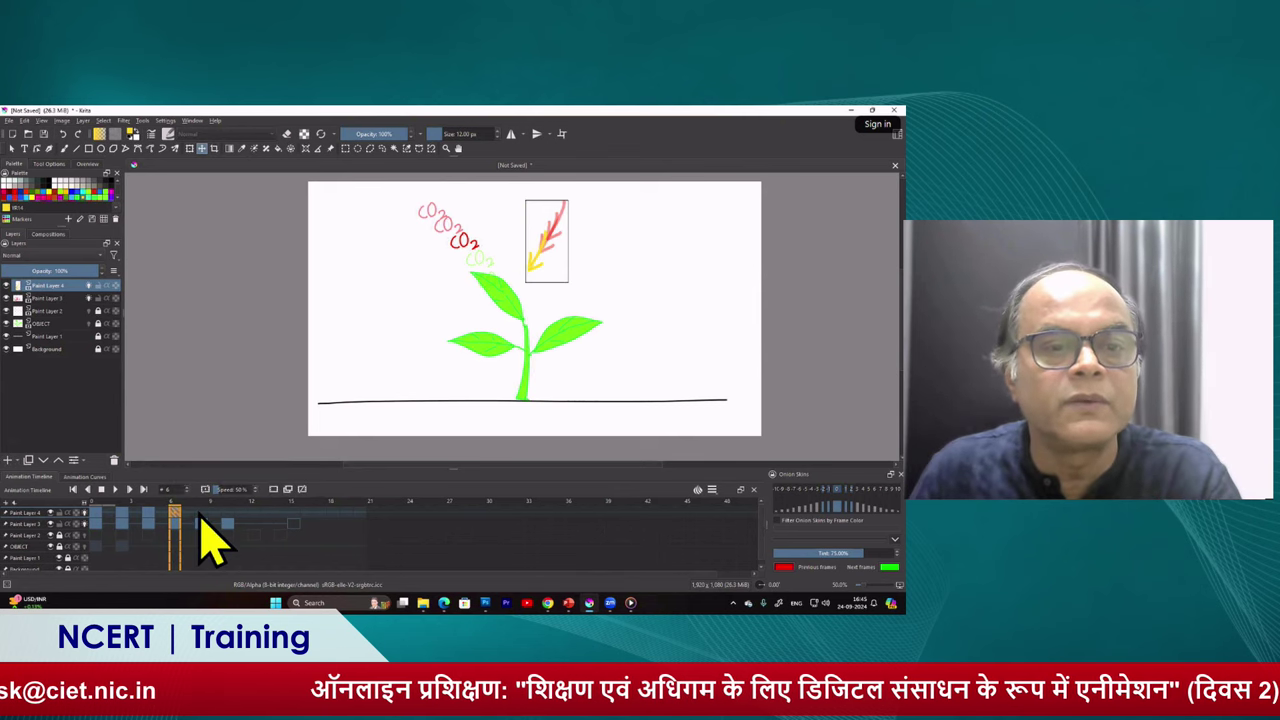
Add a keyframe at the following frame, move the arrow down-left, and hide onion skins
{"action": "right_click", "coordinate": [202, 518]}
{"action": "left_click", "coordinate": [226, 483]}
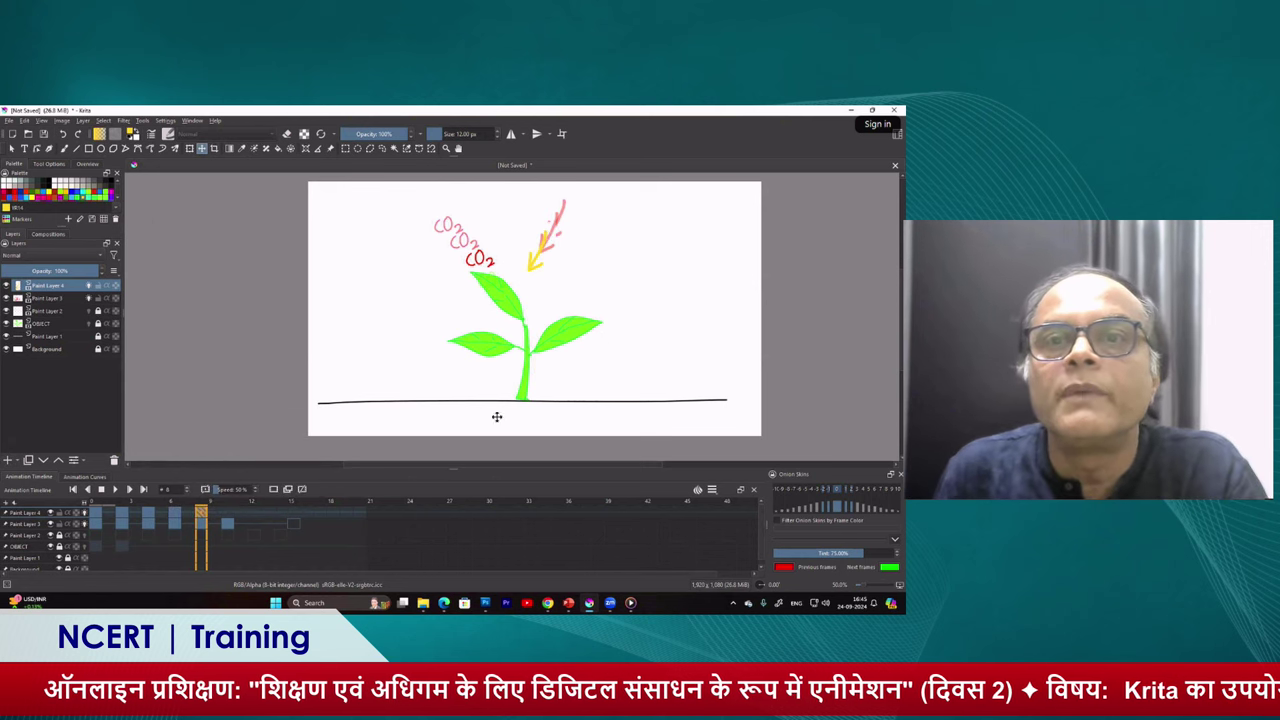
{"action": "mouse_move", "coordinate": [532, 264]}
{"action": "left_mouse_down"}
{"action": "mouse_move", "coordinate": [521, 290]}
{"action": "mouse_move", "coordinate": [525, 277]}
{"action": "left_mouse_up"}
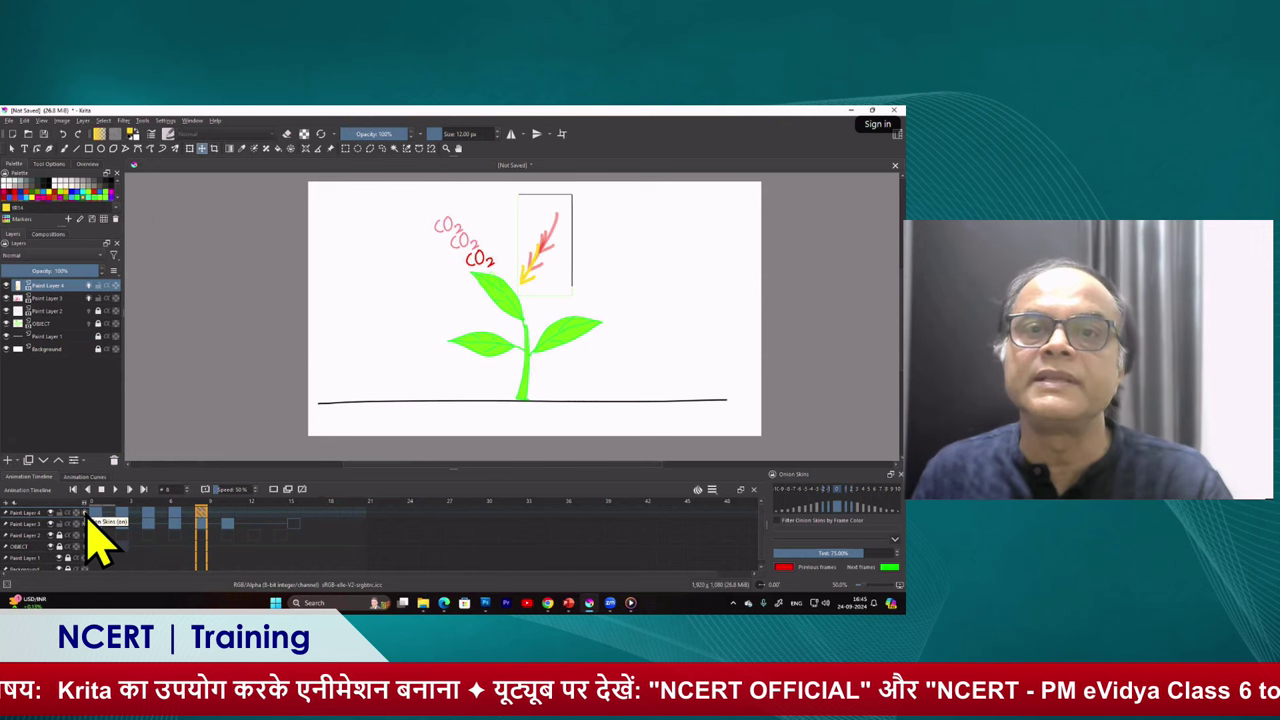
{"action": "left_click", "coordinate": [87, 516]}
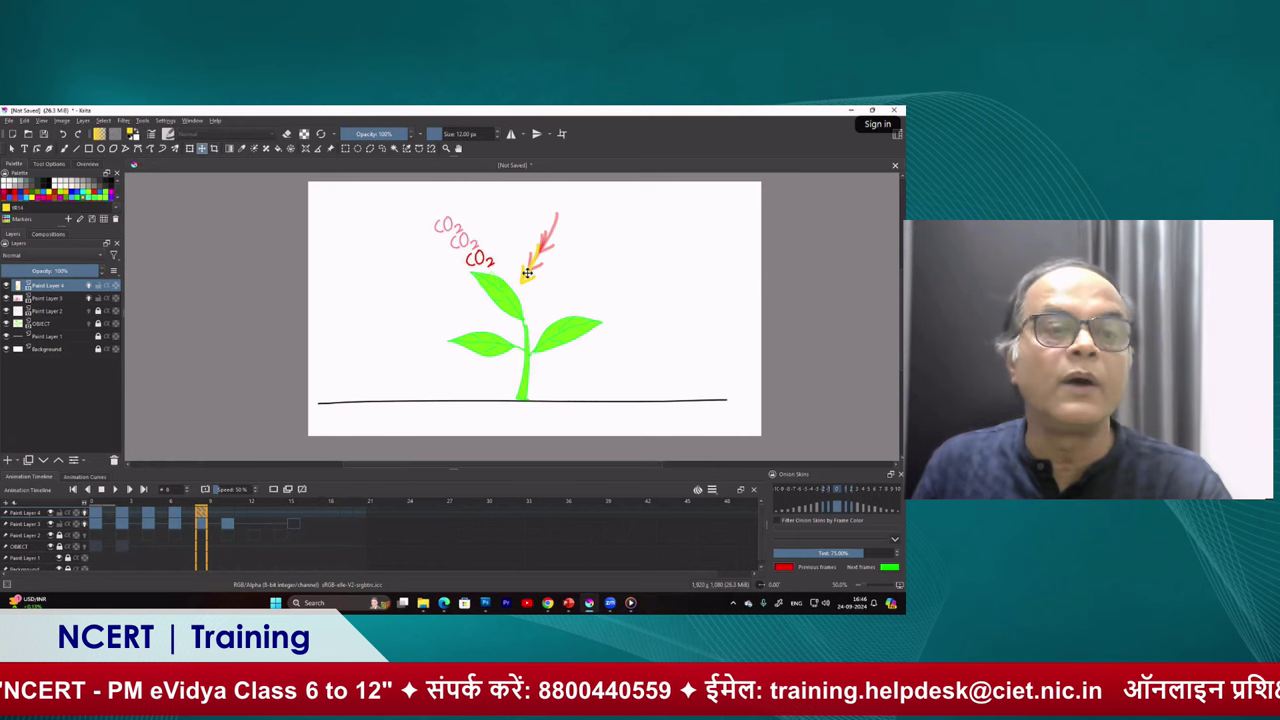
Copy that keyframe to a later frame and shift the arrow further down-left toward the leaf
{"action": "right_click", "coordinate": [203, 522]}
{"action": "left_click", "coordinate": [229, 428]}
{"action": "left_click", "coordinate": [227, 516]}
{"action": "right_click", "coordinate": [234, 510]}
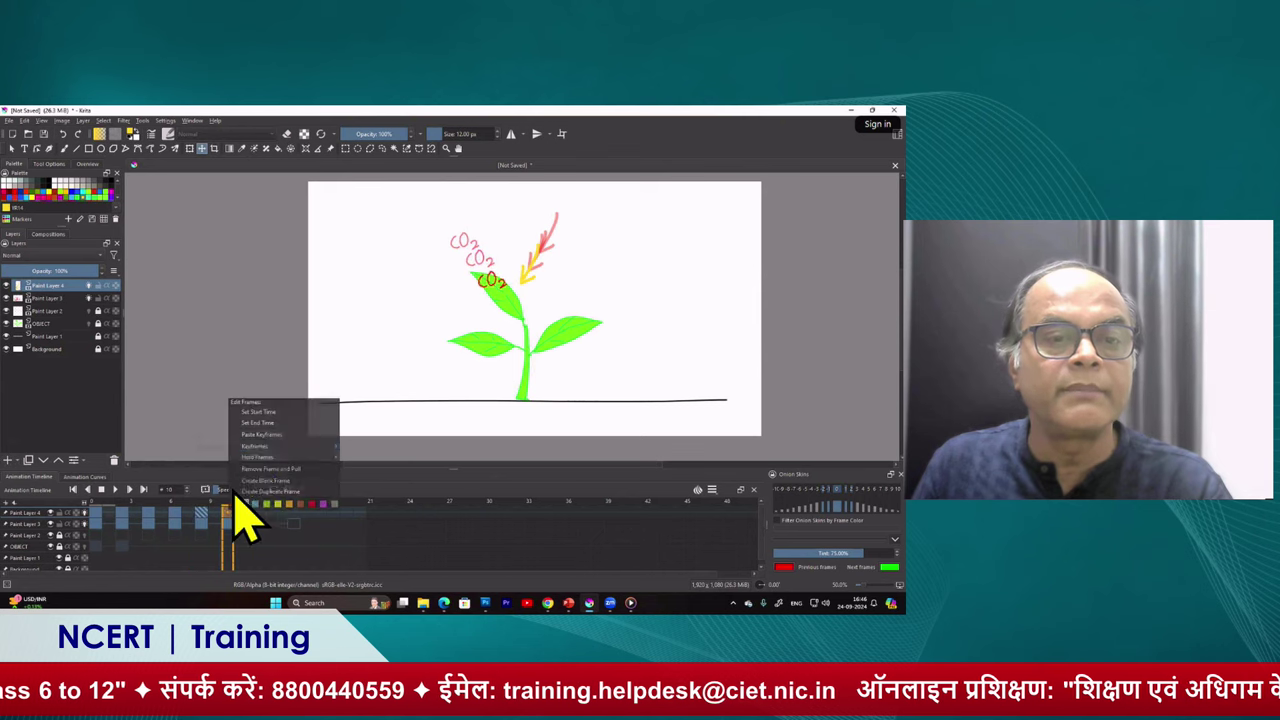
{"action": "left_click", "coordinate": [261, 434]}
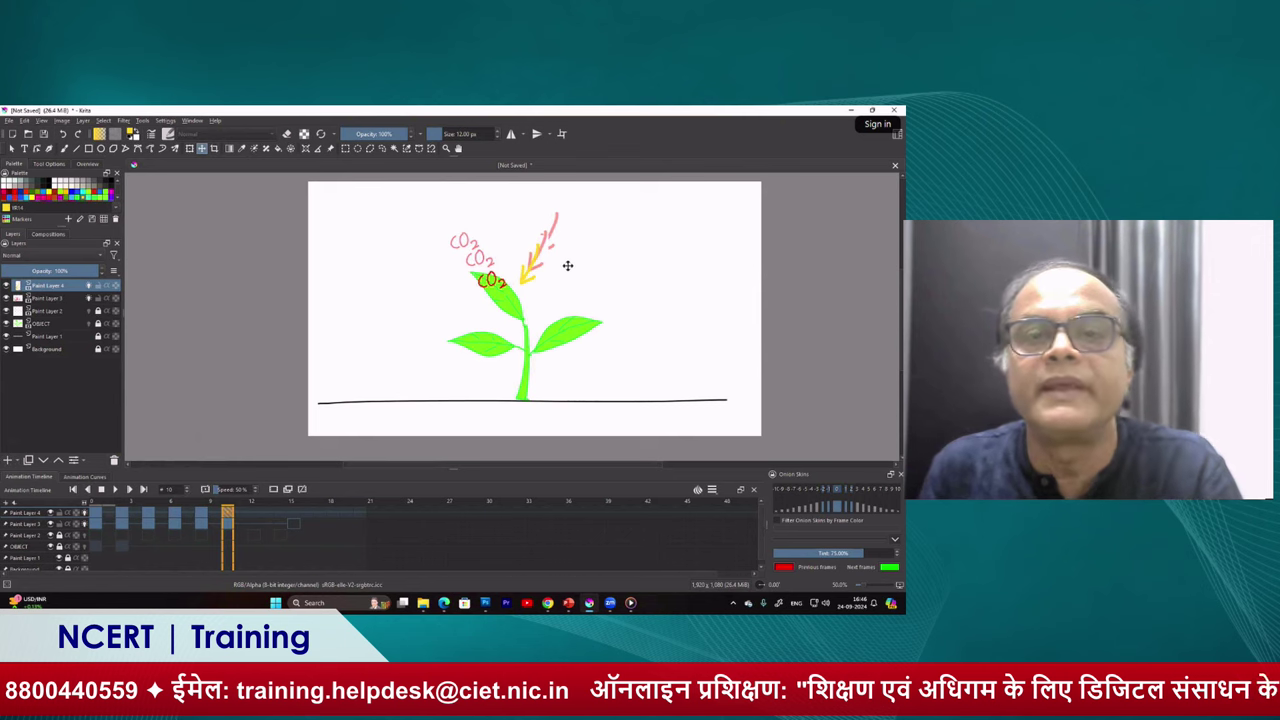
{"action": "left_click_drag", "start_coordinate": [521, 279], "coordinate": [515, 292]}
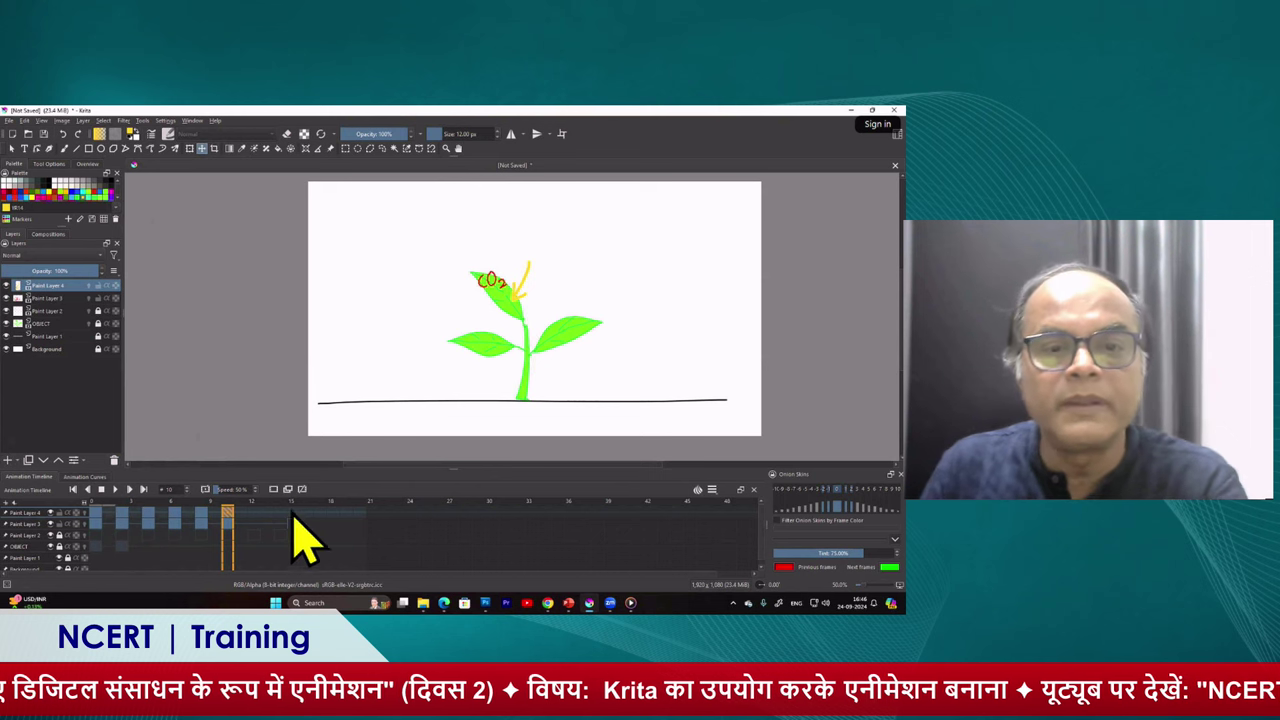
Play back the CO2 and sunlight-arrow motion, then add Paint Layer 5
{"action": "left_click", "coordinate": [117, 495]}
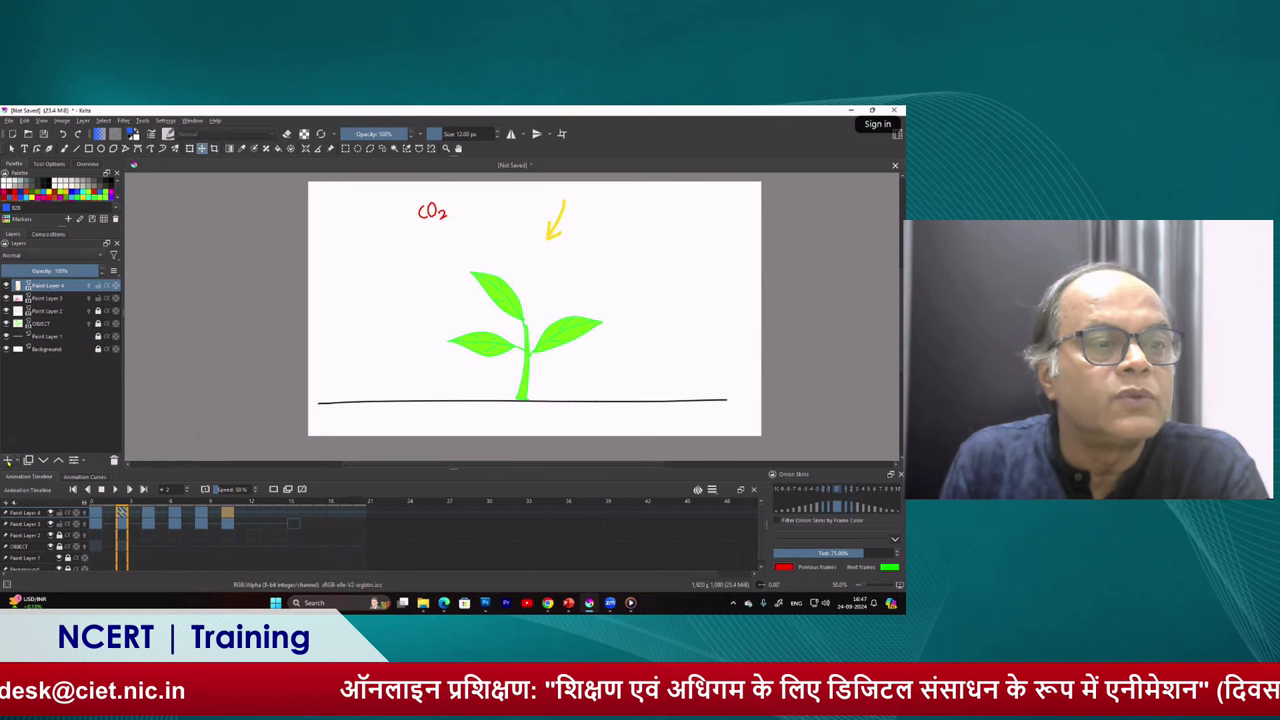
{"action": "left_click", "coordinate": [7, 460]}
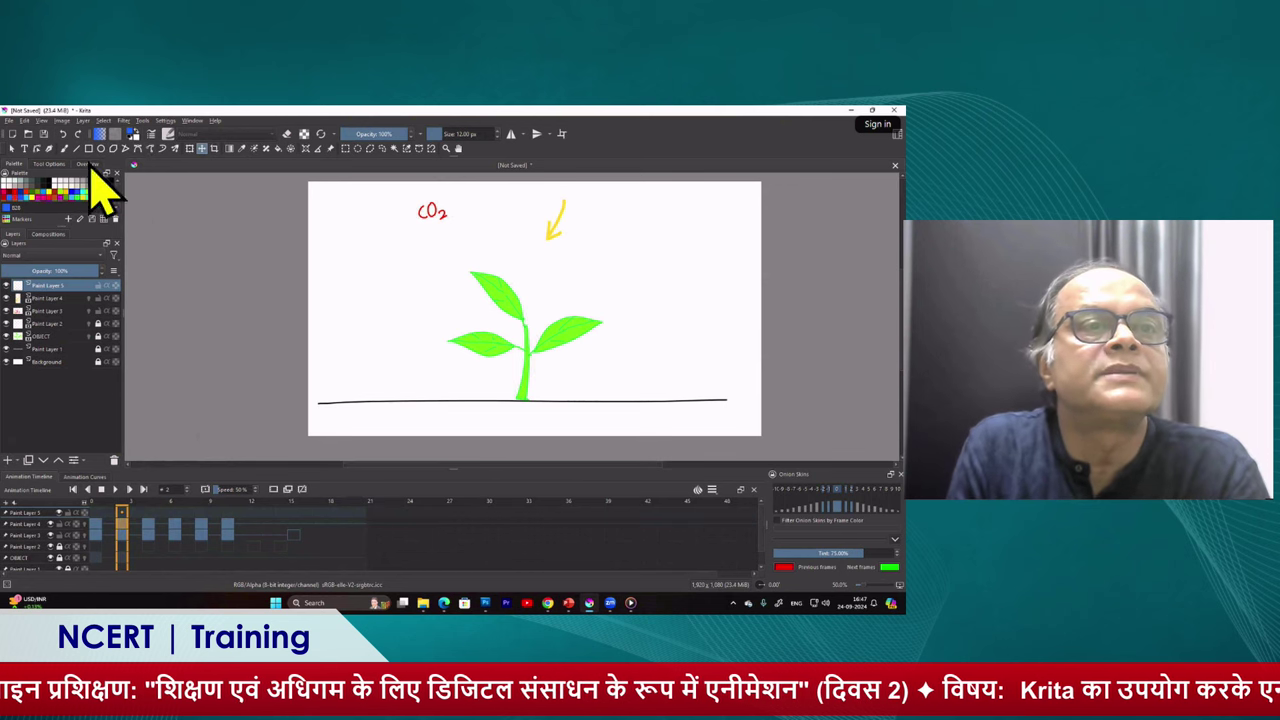
Write H2O in blue with a 10 px freehand brush below the ground line, then return to frame 0
{"action": "left_click", "coordinate": [64, 148]}
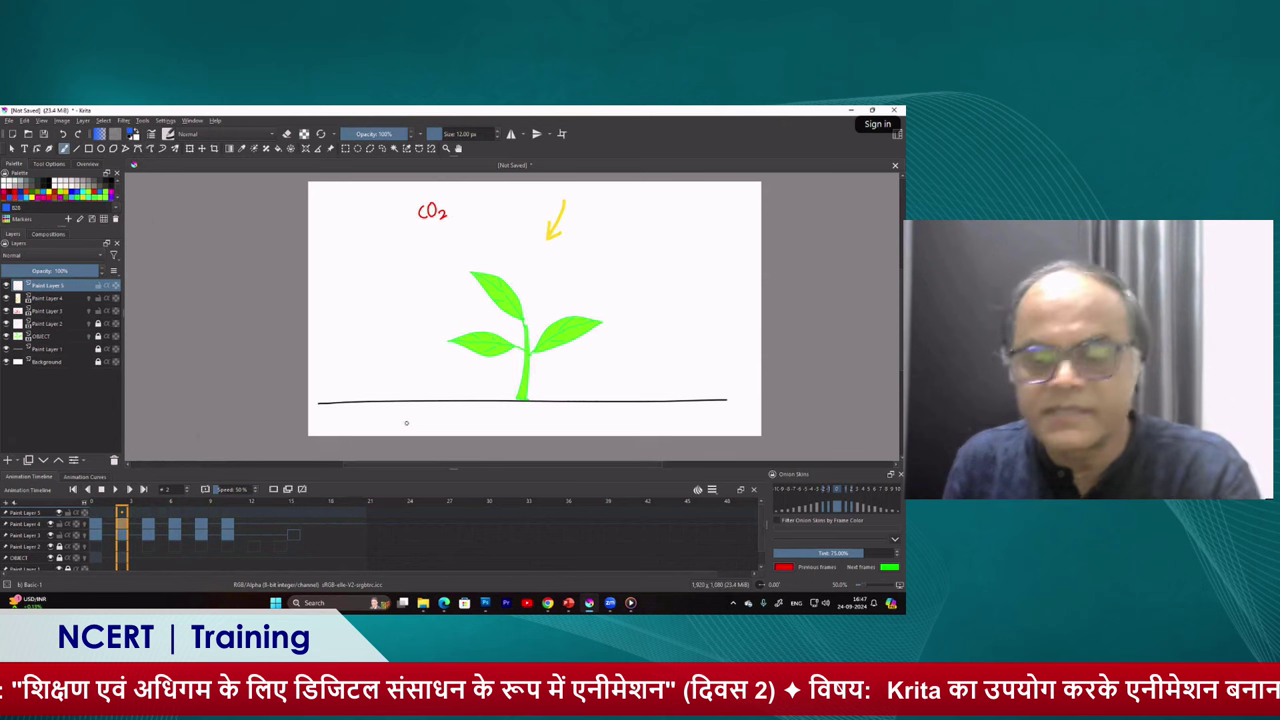
{"action": "key", "text": "bracketleft"}
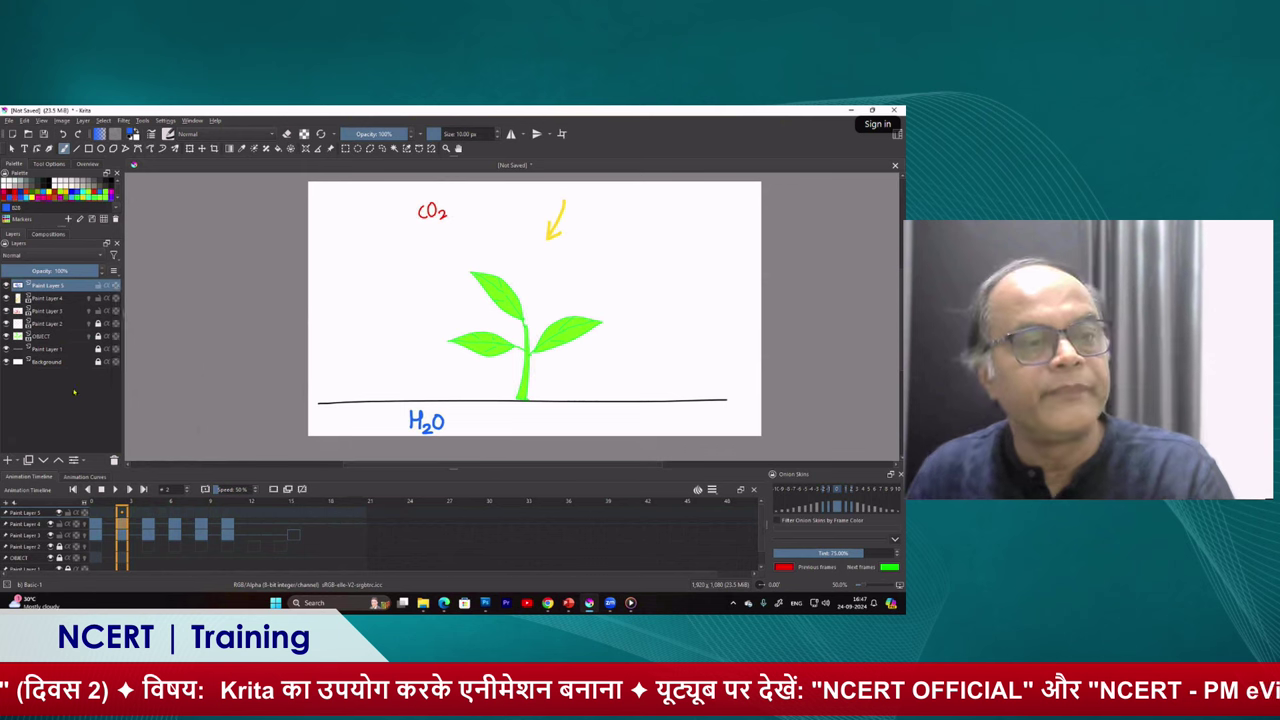
{"action": "left_click", "coordinate": [97, 522]}
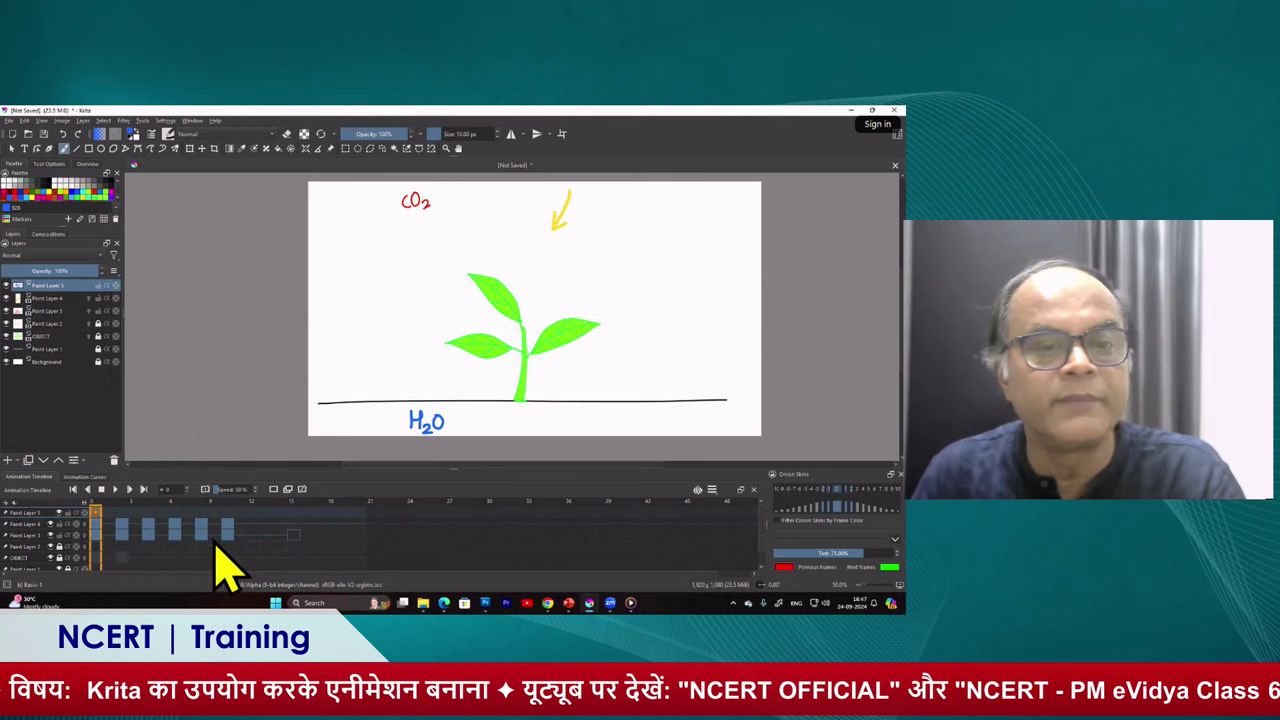
Add a frame 0 keyframe on Paint Layer 5 holding the blue H2O label
{"action": "right_click", "coordinate": [108, 545]}
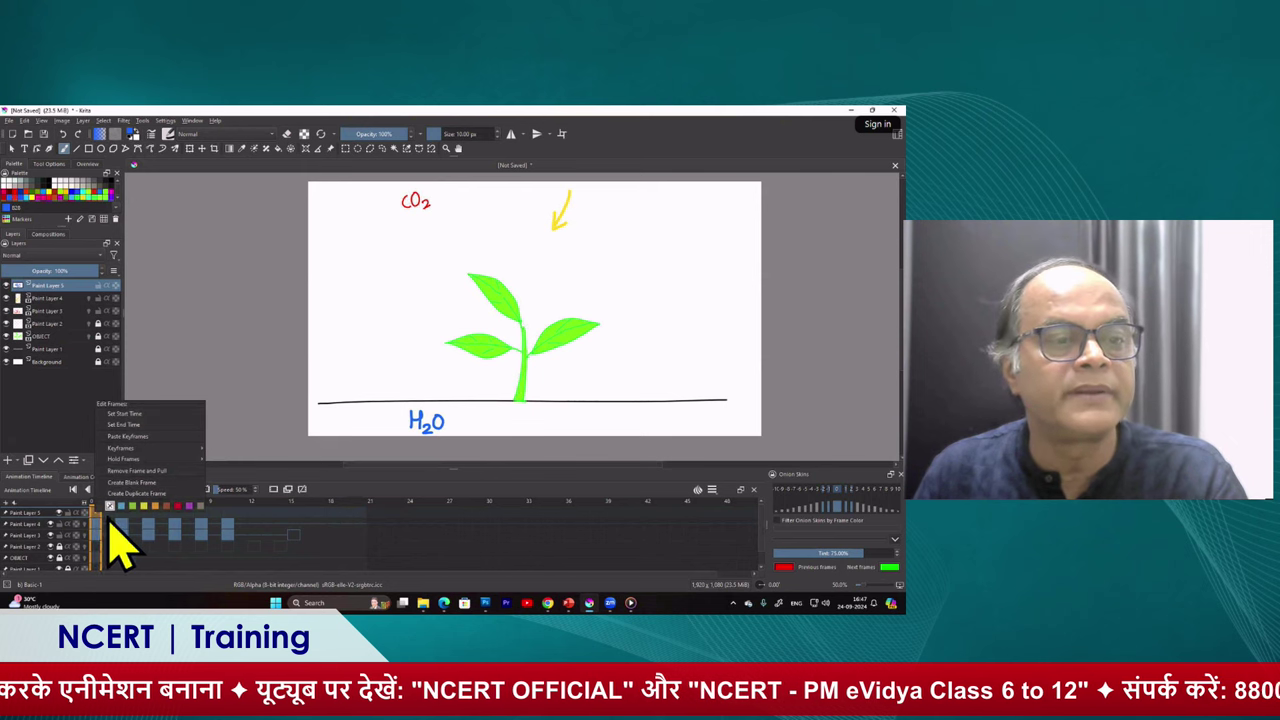
{"action": "mouse_move", "coordinate": [125, 459]}
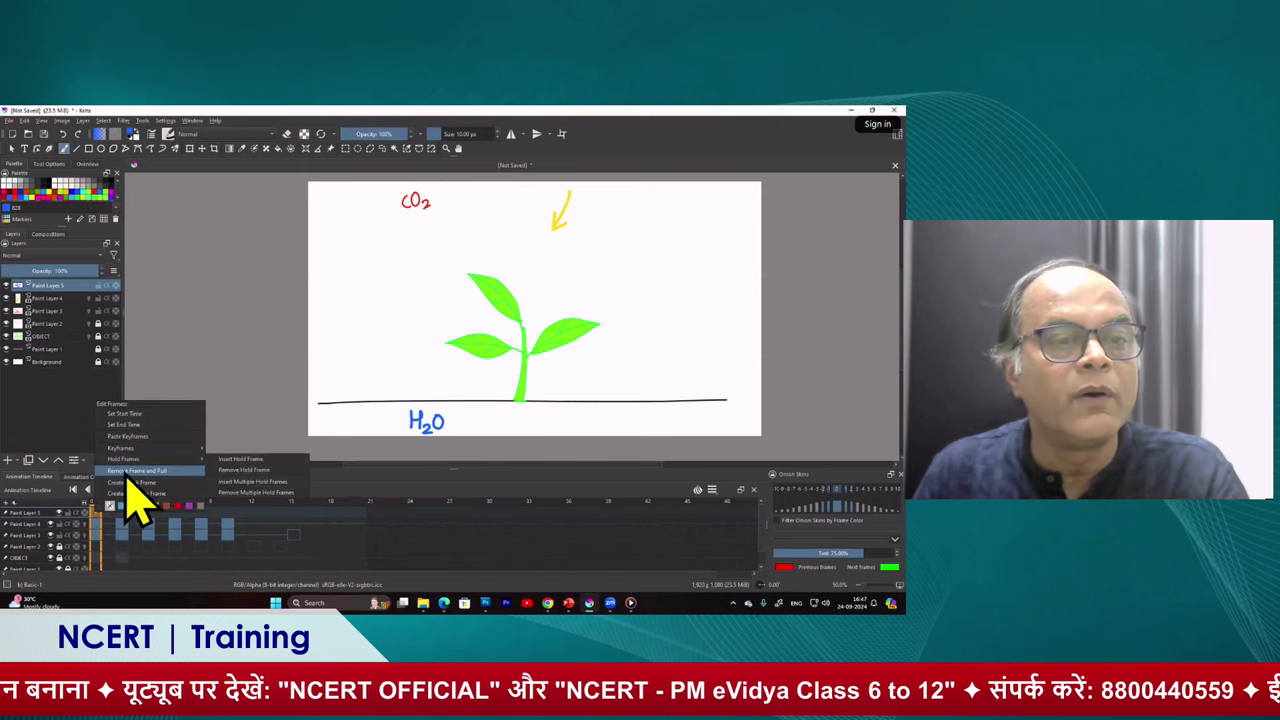
{"action": "left_click", "coordinate": [129, 484]}
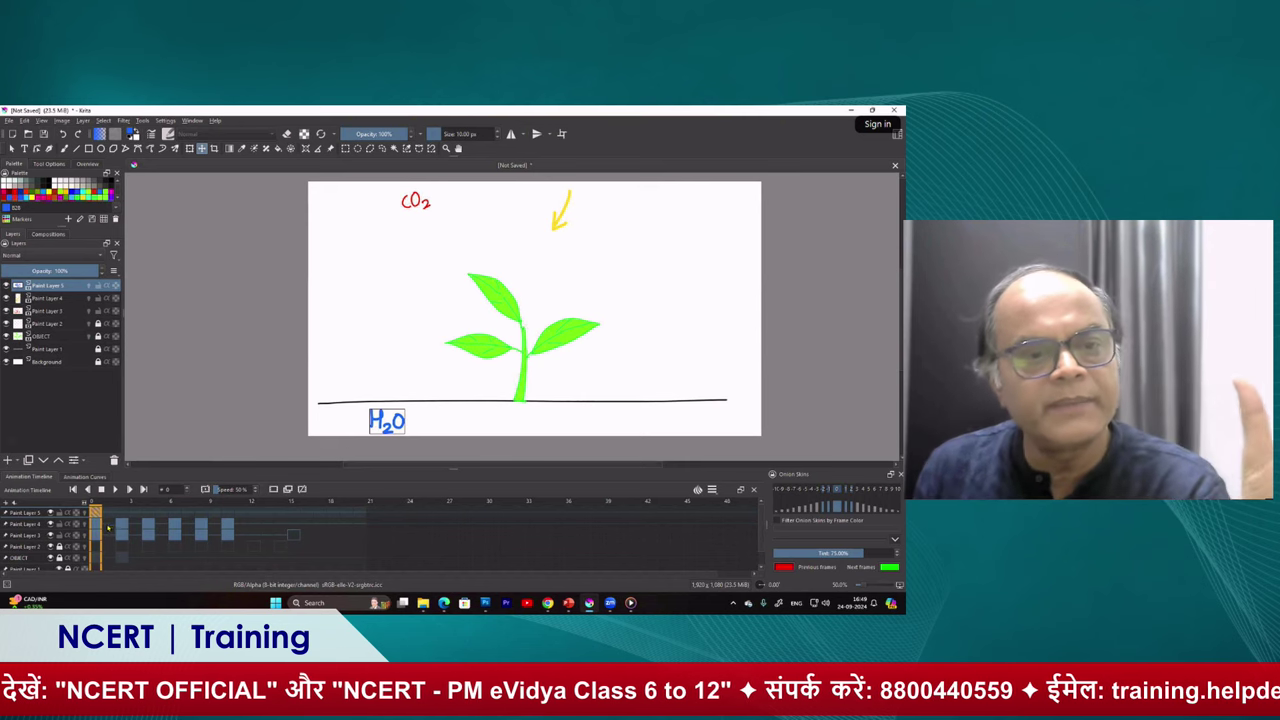
{"action": "left_click", "coordinate": [121, 526]}
{"action": "left_click", "coordinate": [148, 527]}
{"action": "left_click", "coordinate": [174, 527]}
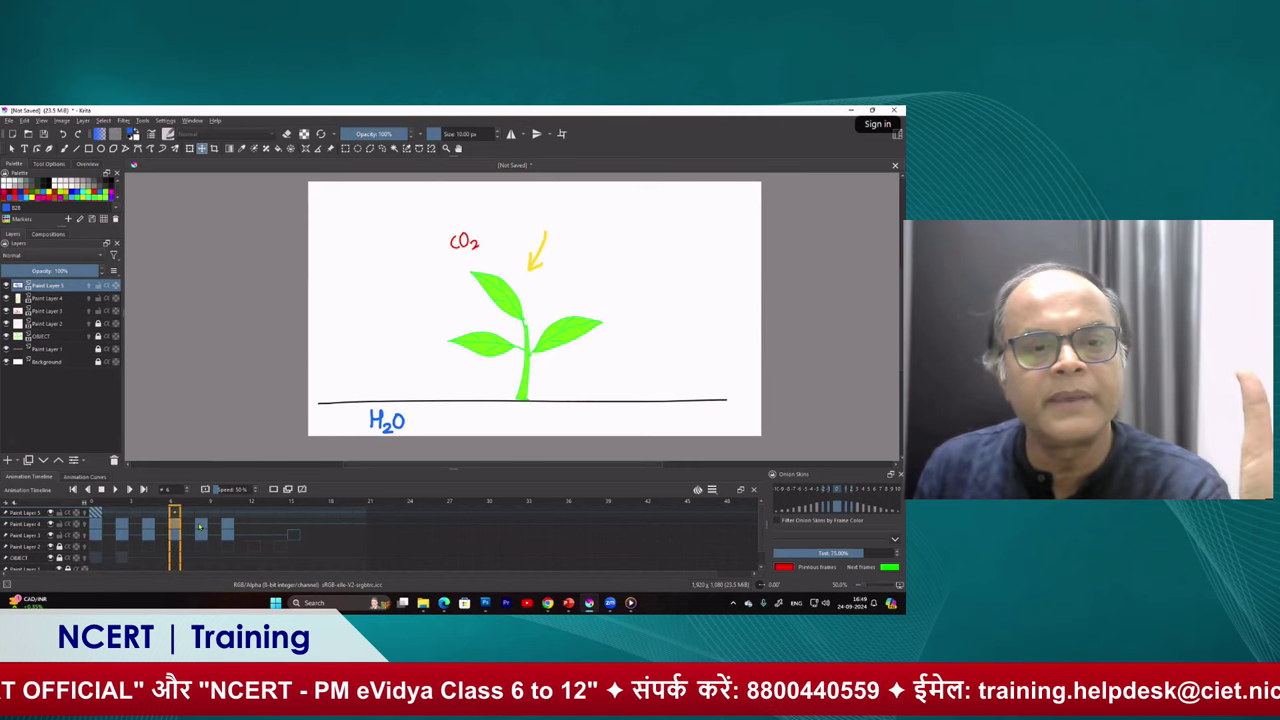
{"action": "left_click", "coordinate": [201, 524]}
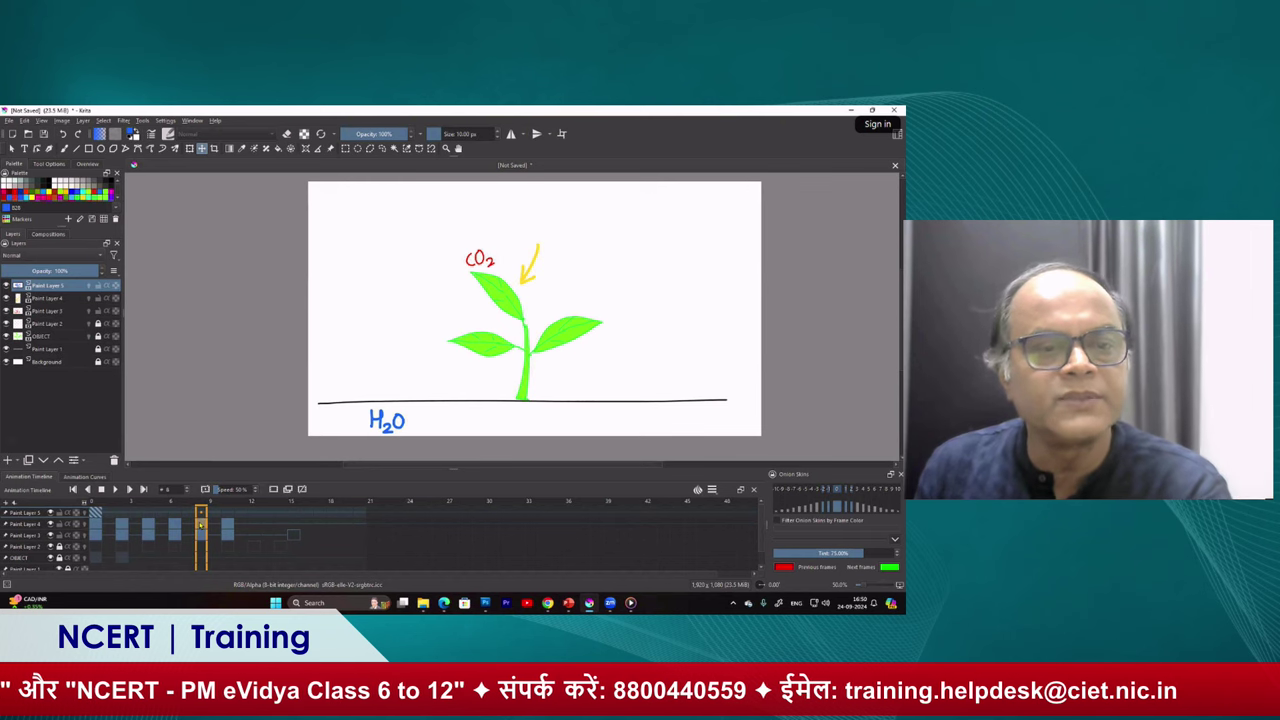
{"action": "left_click", "coordinate": [121, 526]}
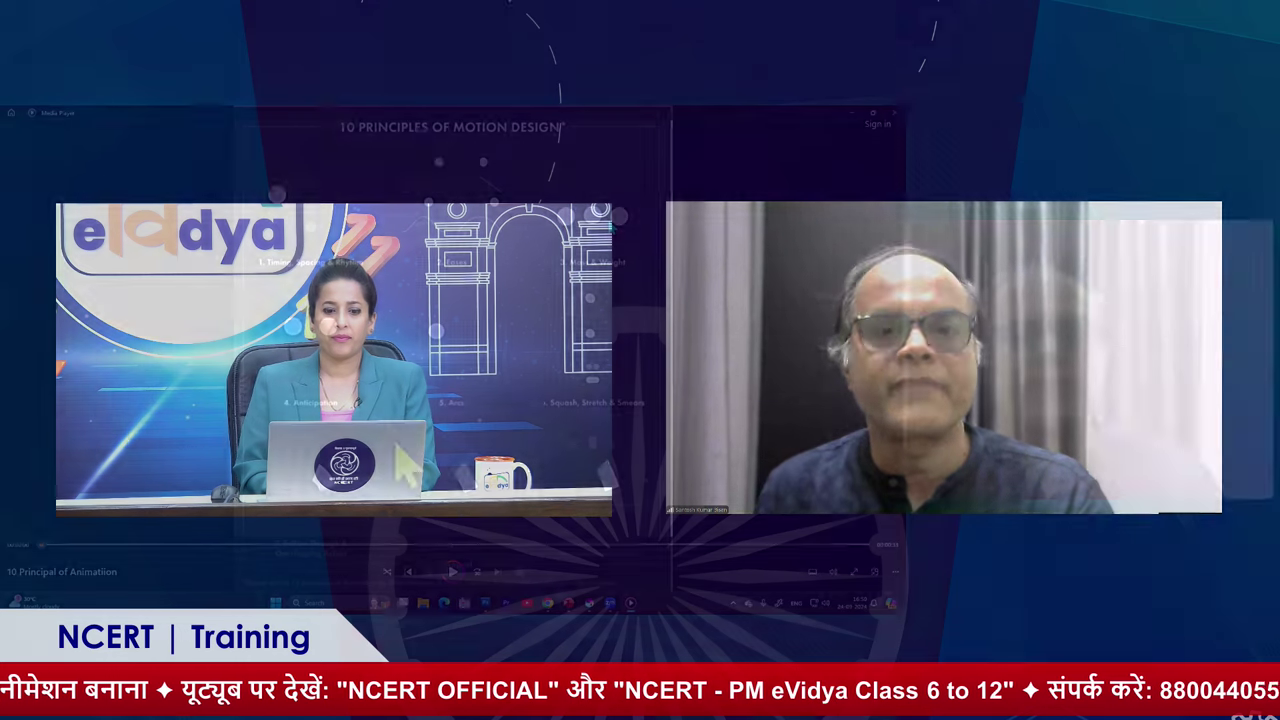
Play the '10 Principal of Animatiion' motion design video in Media Player
{"action": "left_click", "coordinate": [452, 571]}
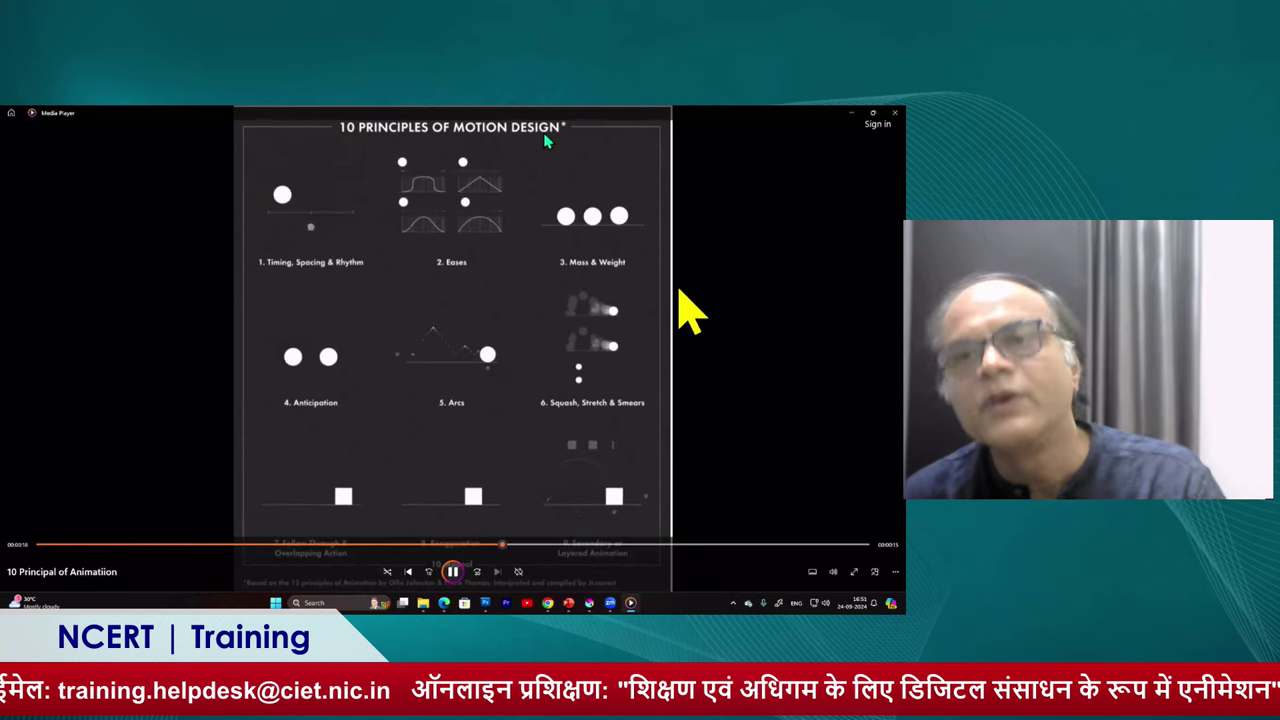
Close the Media Player video to return to the Krita plant animation
{"action": "left_click", "coordinate": [894, 112]}
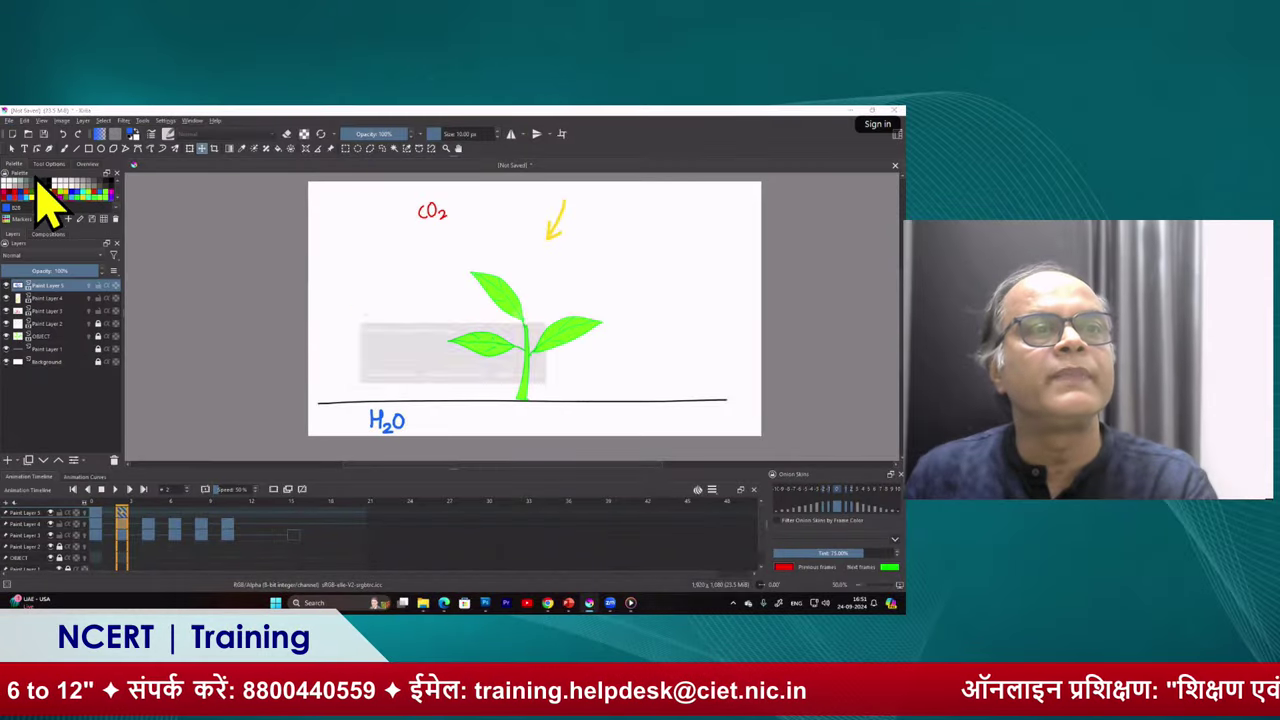
Abandon a save, then open File > Render Animation and browse for the video location
{"action": "key", "text": "ctrl+s"}
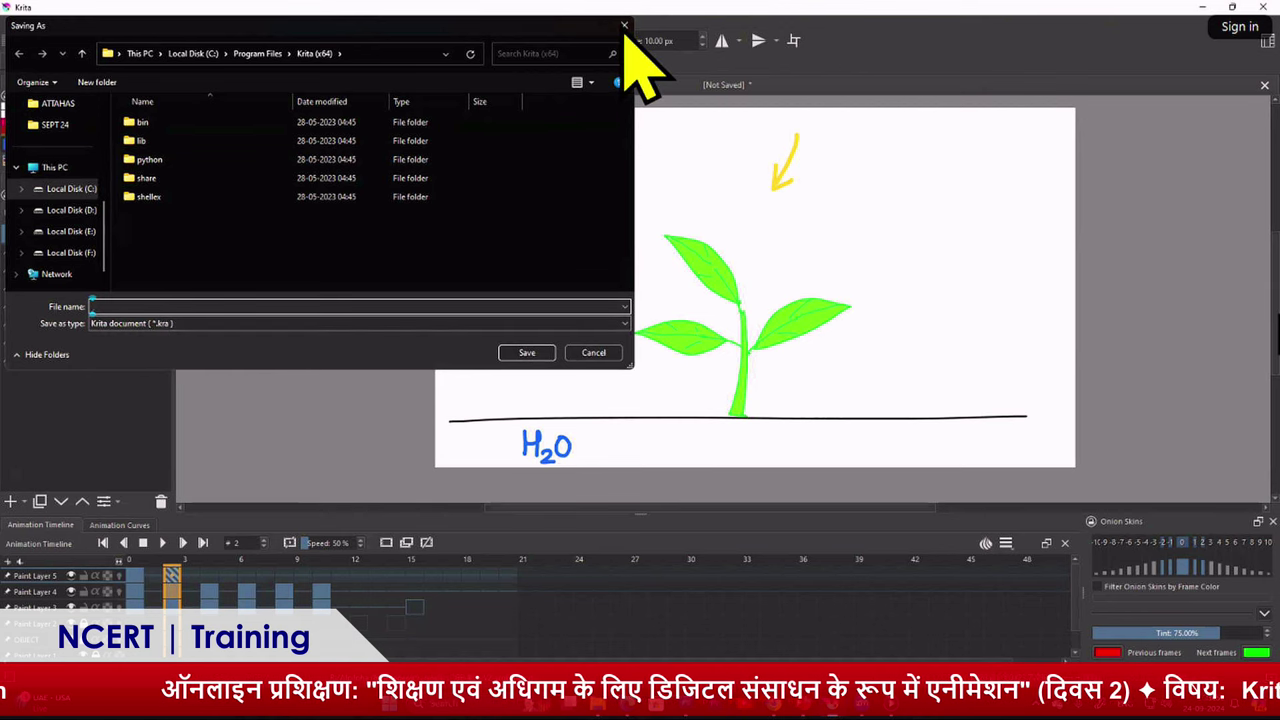
{"action": "left_click", "coordinate": [624, 25]}
{"action": "left_click", "coordinate": [12, 21]}
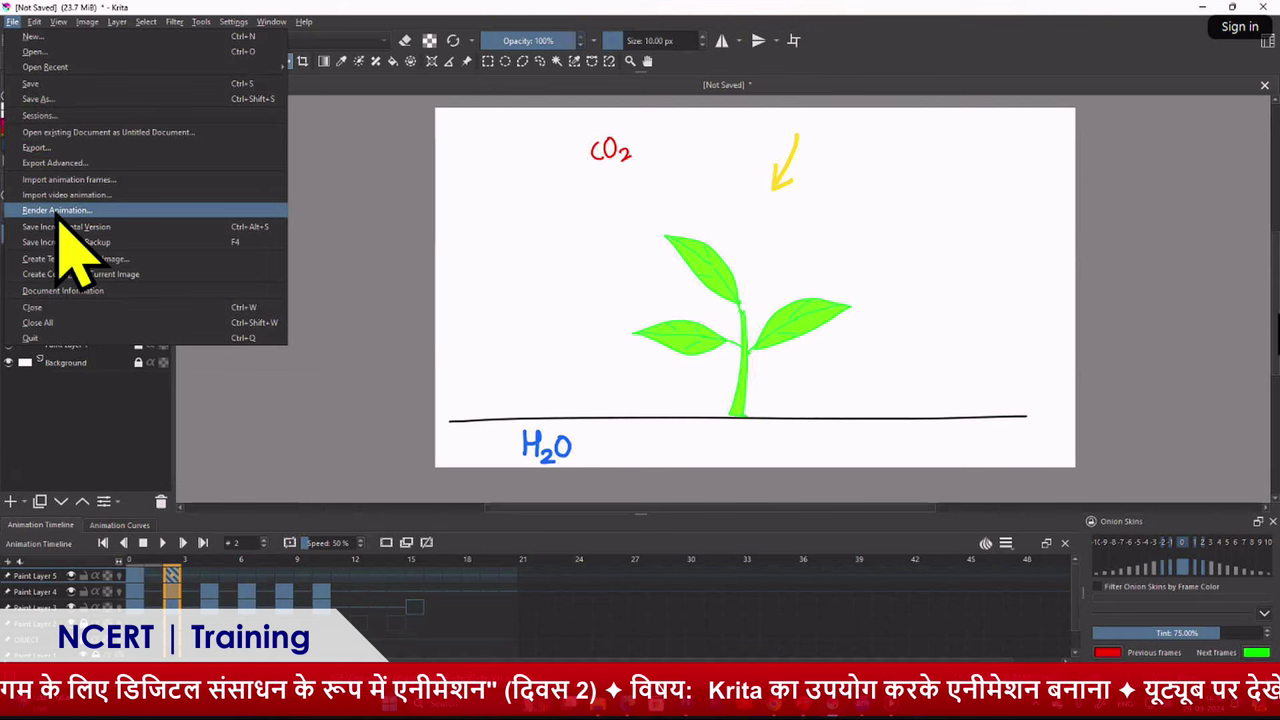
{"action": "left_click", "coordinate": [58, 212]}
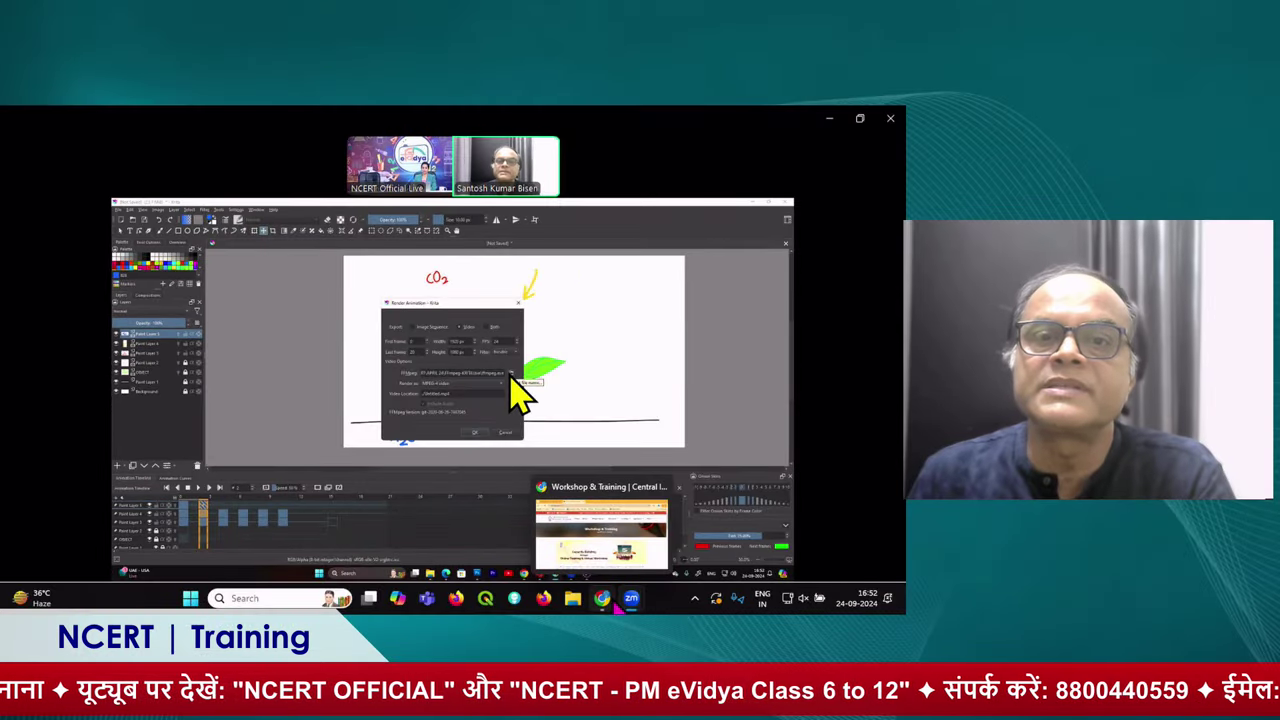
{"action": "left_click", "coordinate": [510, 375]}
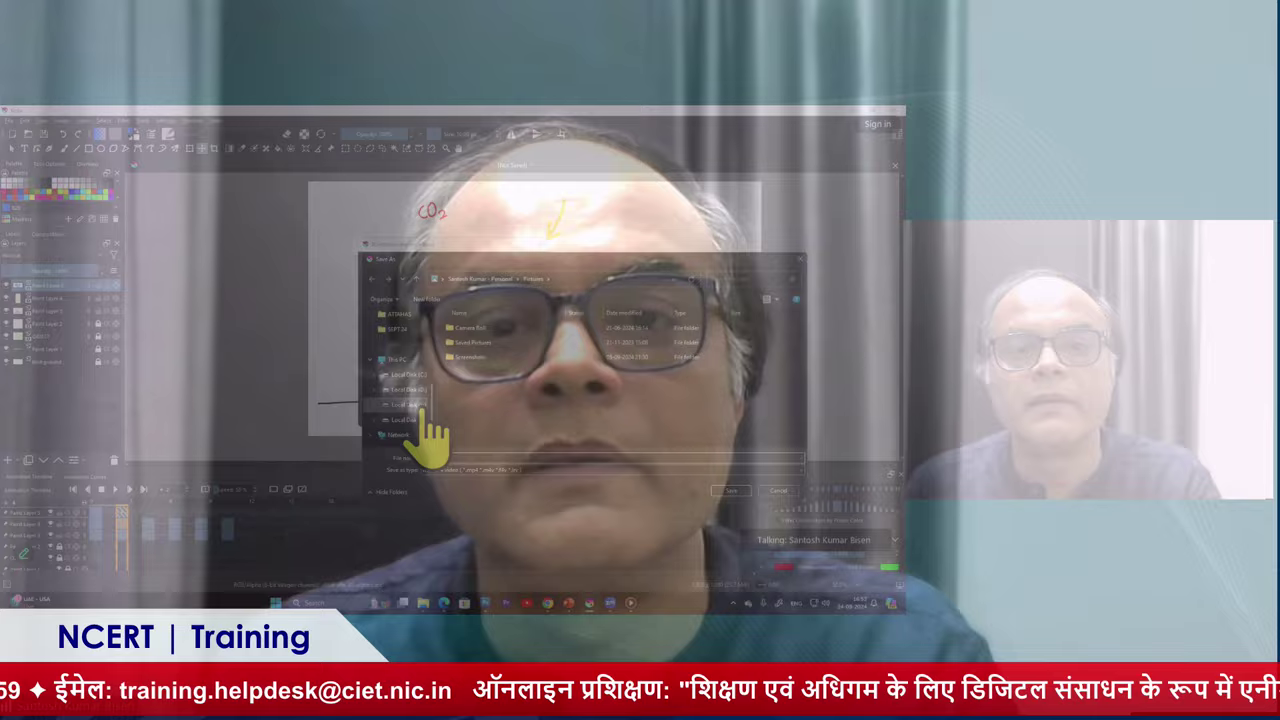
Open the NCERT folder on Local Disk (E:) and name the output file PHOTOSYNTHESIS
{"action": "left_click", "coordinate": [424, 405]}
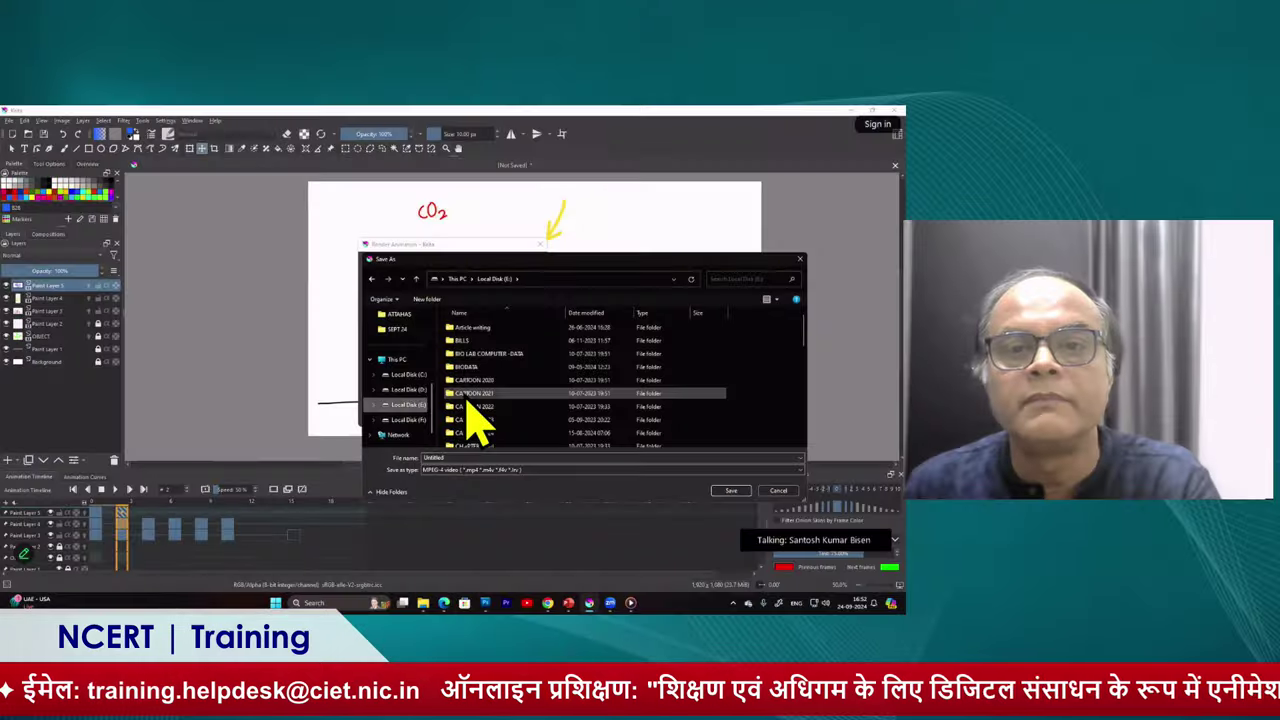
{"action": "scroll", "coordinate": [470, 420], "scroll_direction": "down", "scroll_amount": 5}
{"action": "scroll", "coordinate": [486, 450], "scroll_direction": "down", "scroll_amount": 3}
{"action": "scroll", "coordinate": [488, 420], "scroll_direction": "down", "scroll_amount": 3}
{"action": "double_click", "coordinate": [479, 393]}
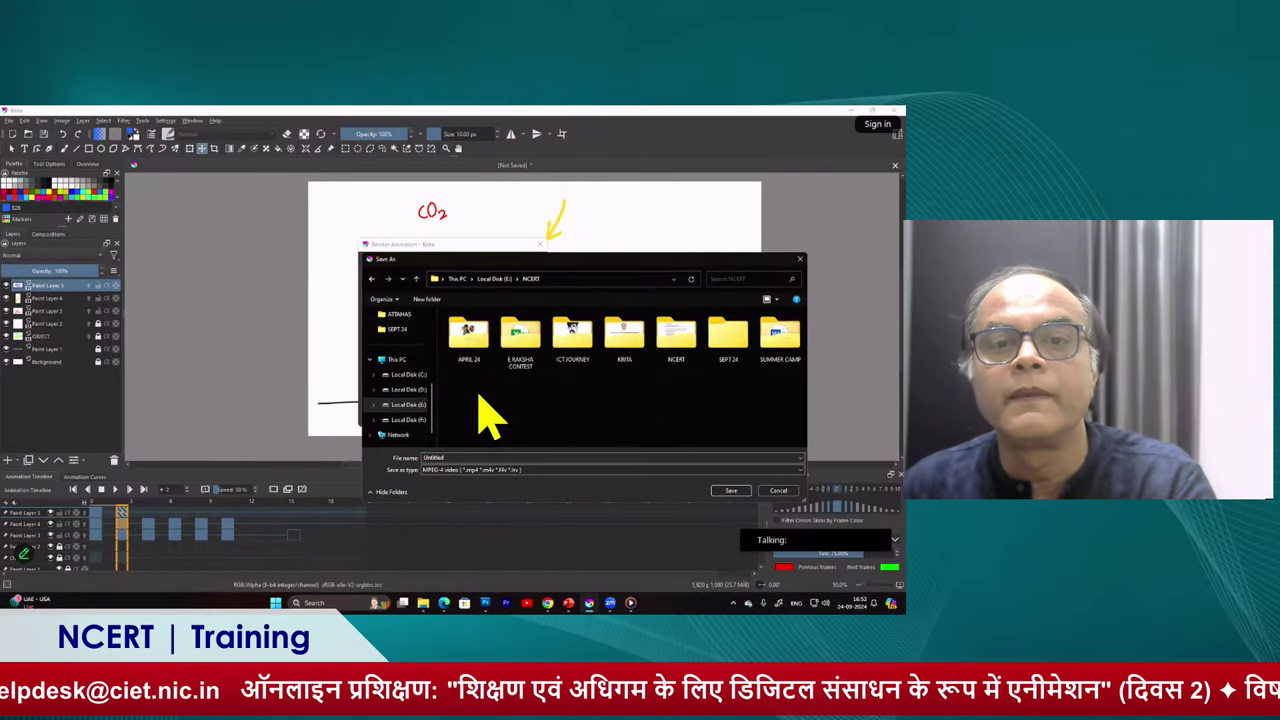
{"action": "double_click", "coordinate": [451, 457]}
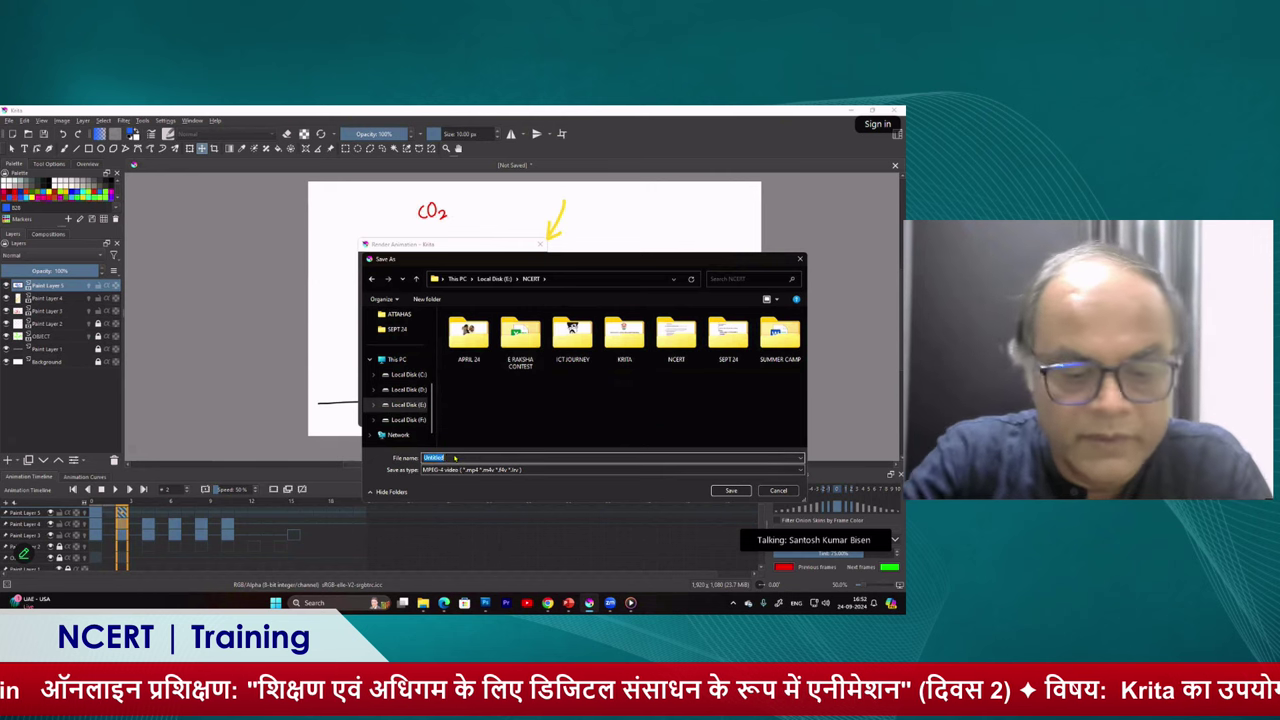
{"action": "type", "text": "PHOTO"}
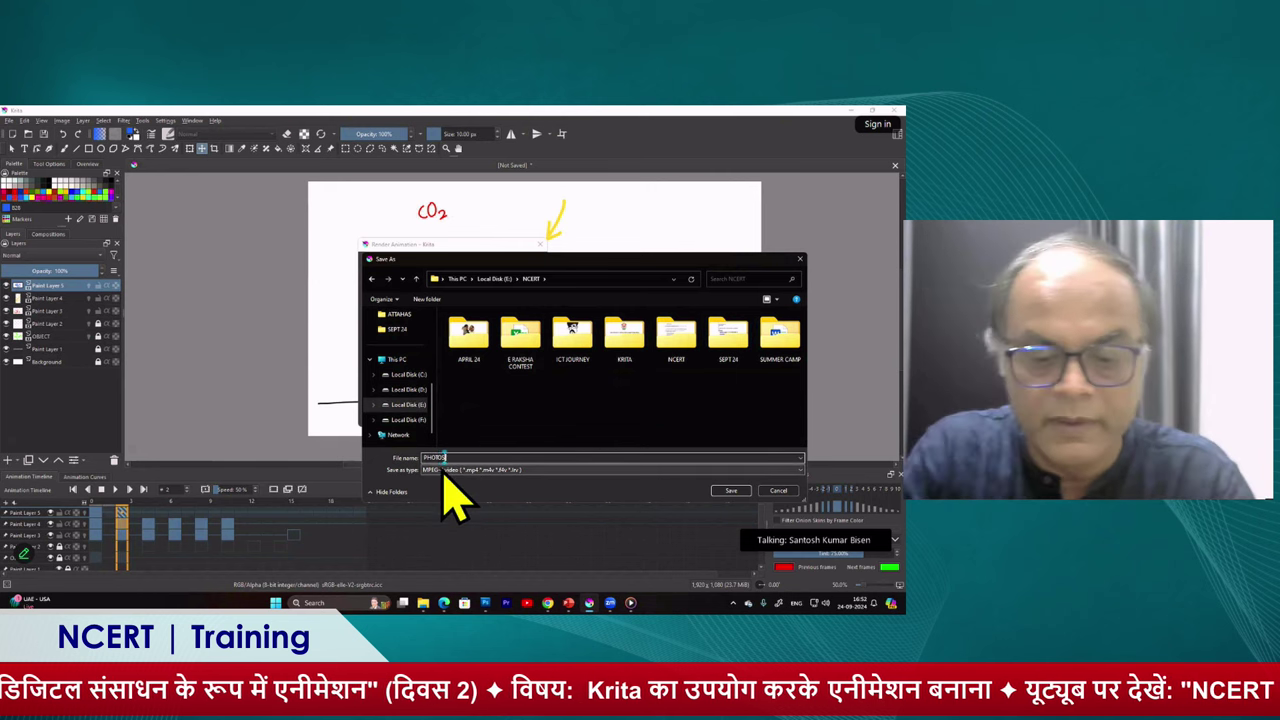
{"action": "type", "text": "SYNTHESIS"}
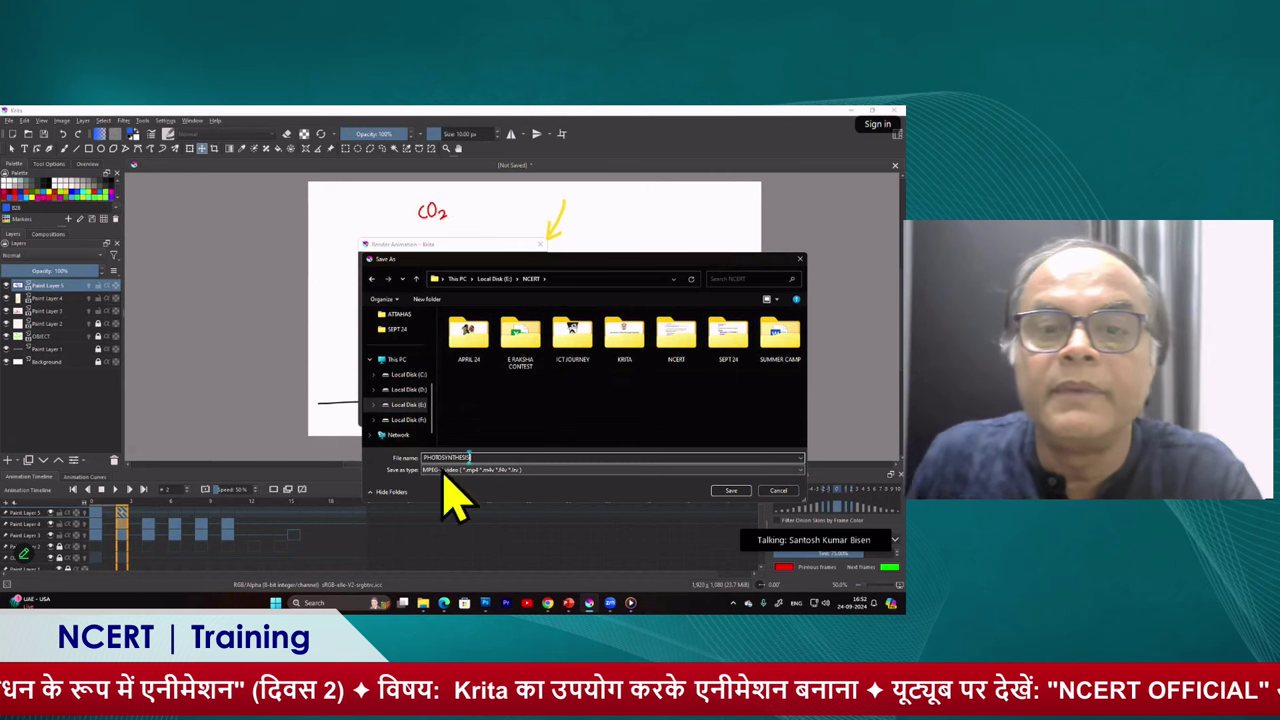
Save the render as PHOTOSYNTHESIS.mp4, render the animation, and bring up File Explorer
{"action": "left_click", "coordinate": [732, 491]}
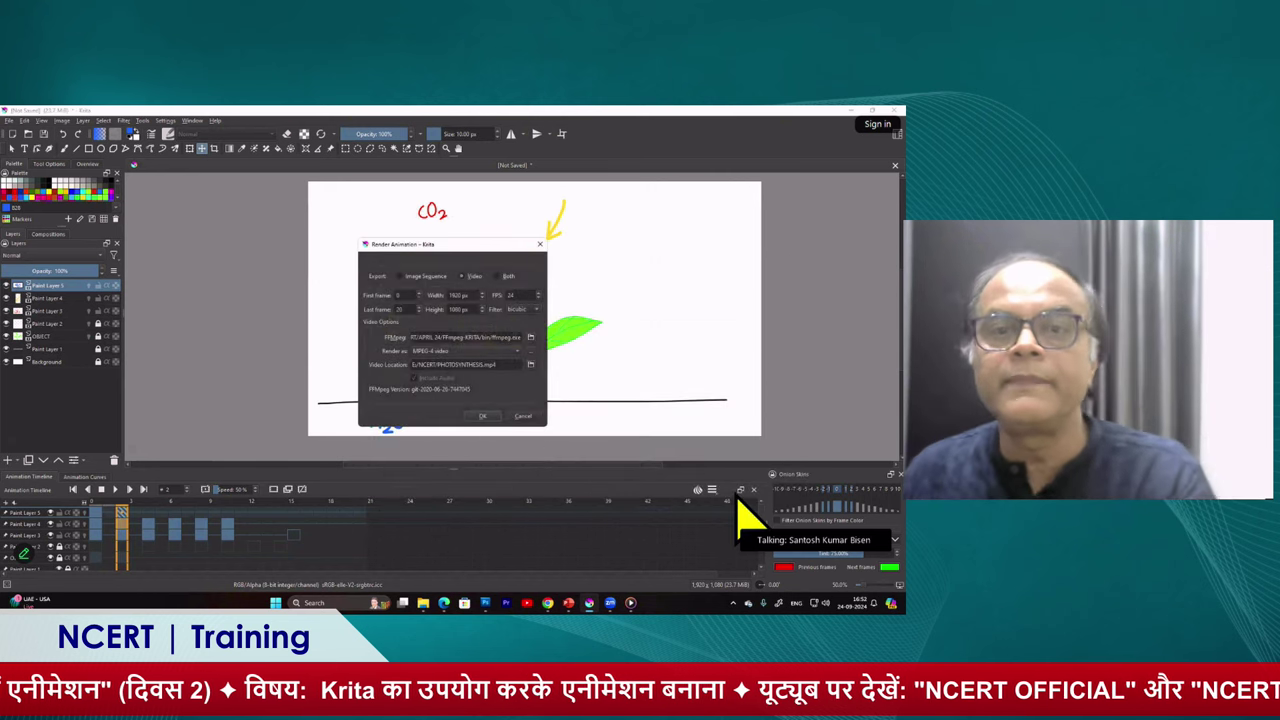
{"action": "left_click", "coordinate": [484, 417]}
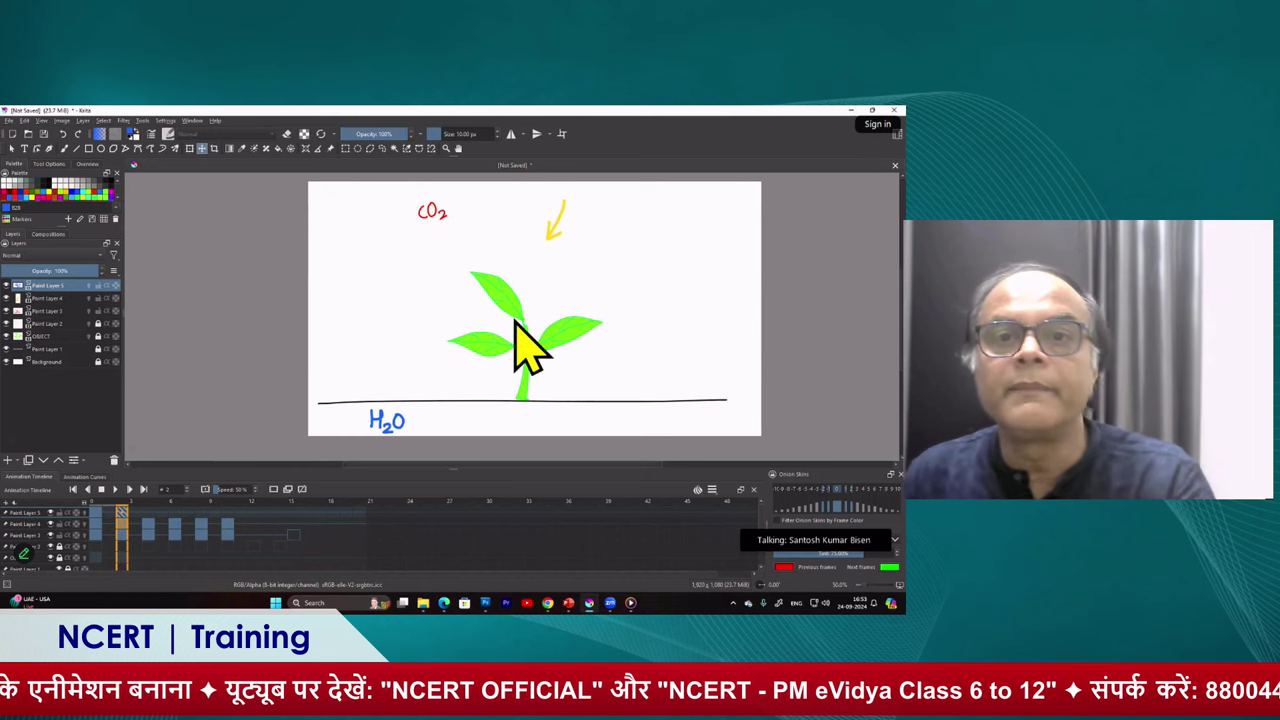
{"action": "key", "text": "super+e"}
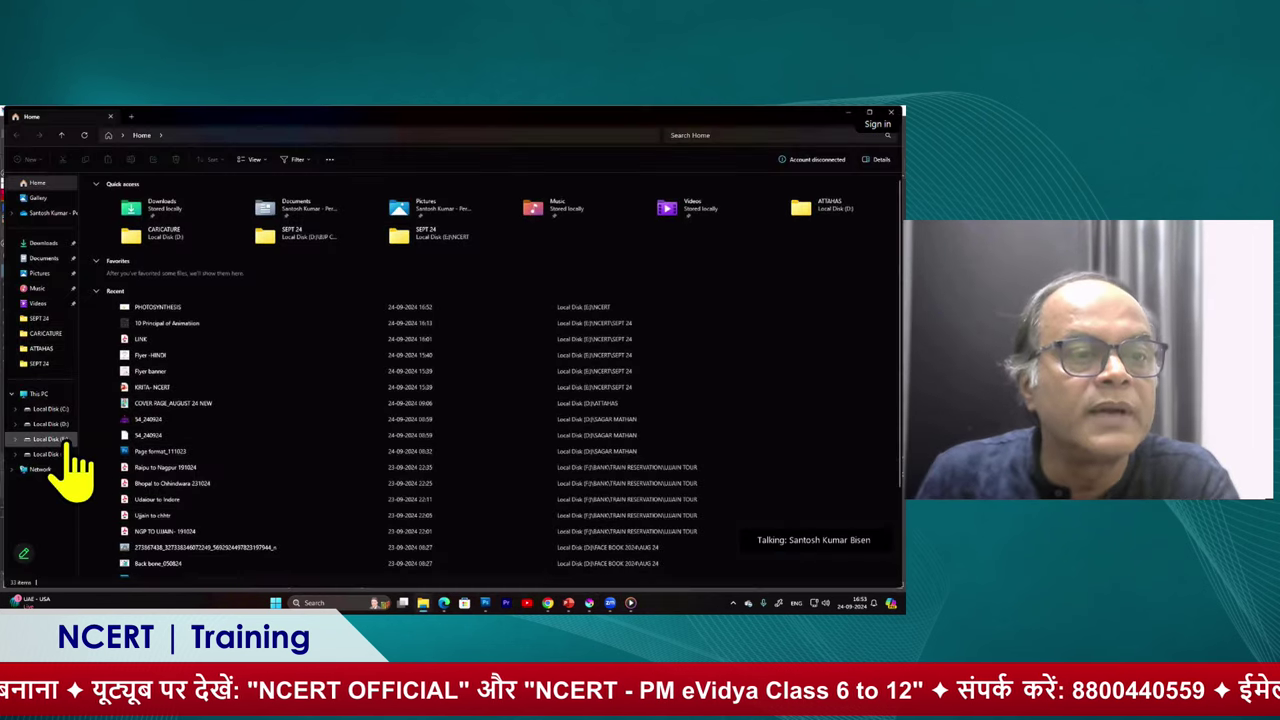
Browse E:\NCERT down into SEPT 24\SEPT 24, then back up to NCERT
{"action": "left_click", "coordinate": [52, 439]}
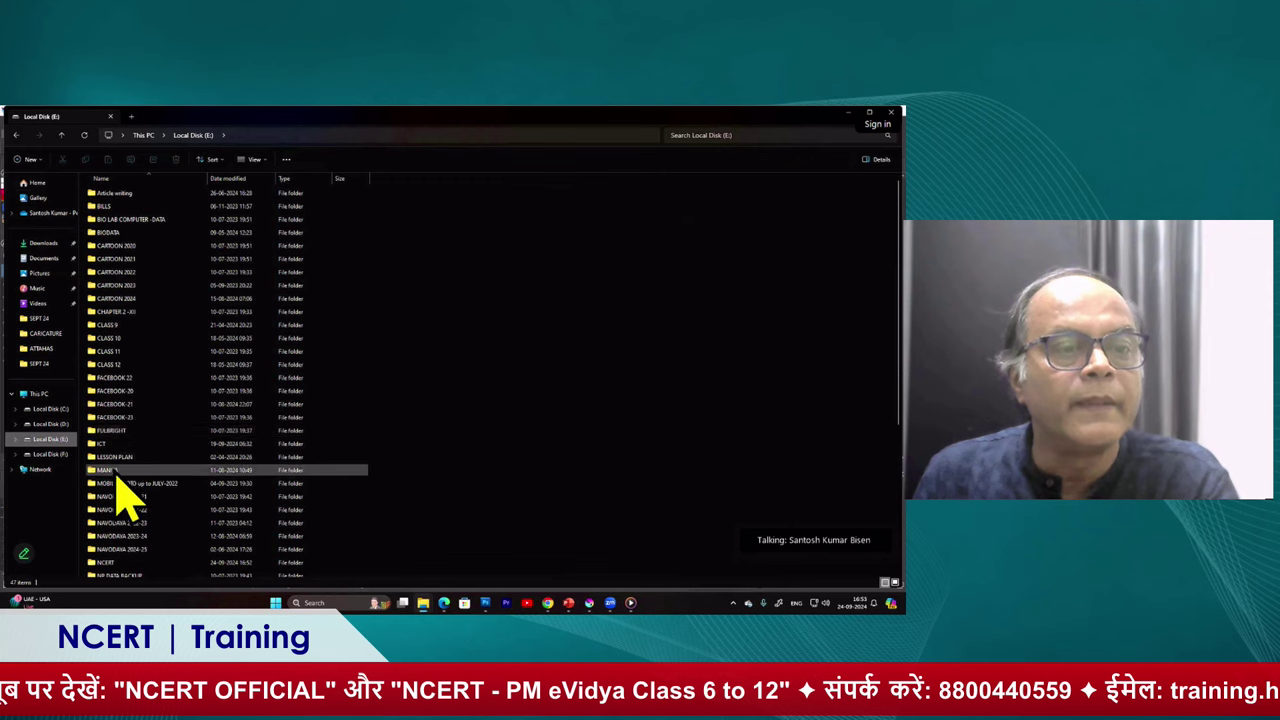
{"action": "left_click", "coordinate": [120, 496]}
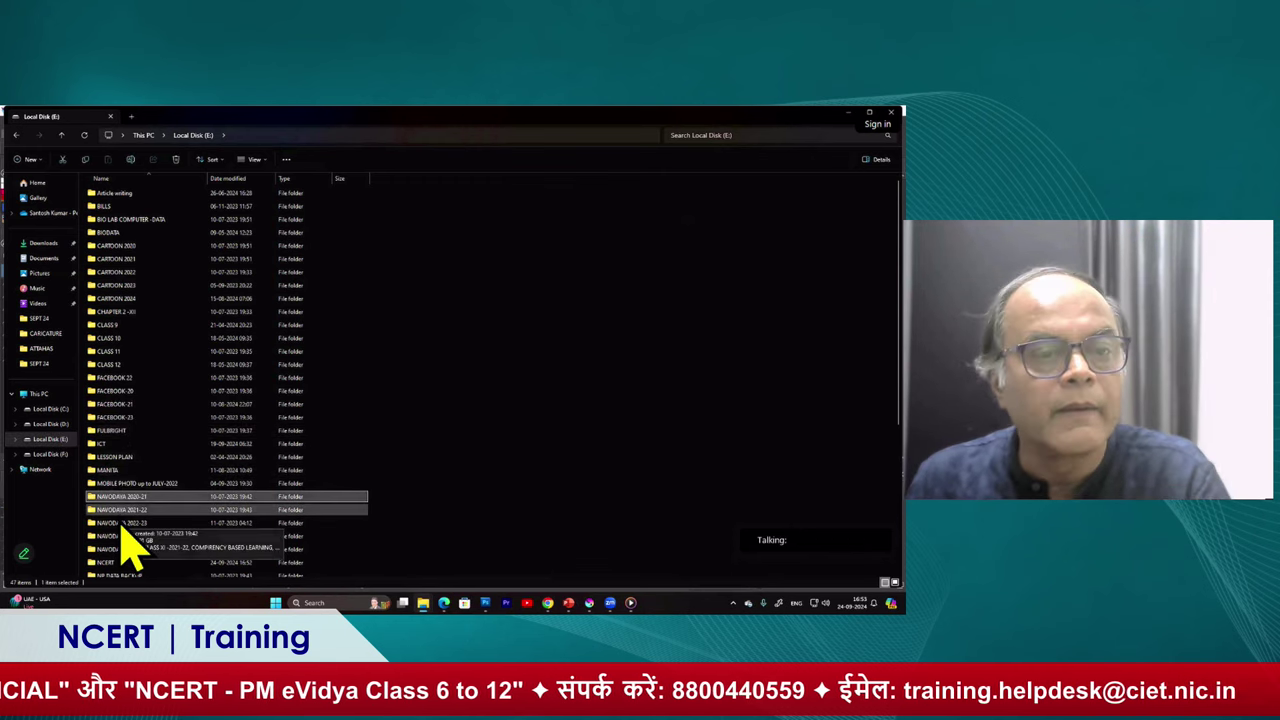
{"action": "double_click", "coordinate": [112, 564]}
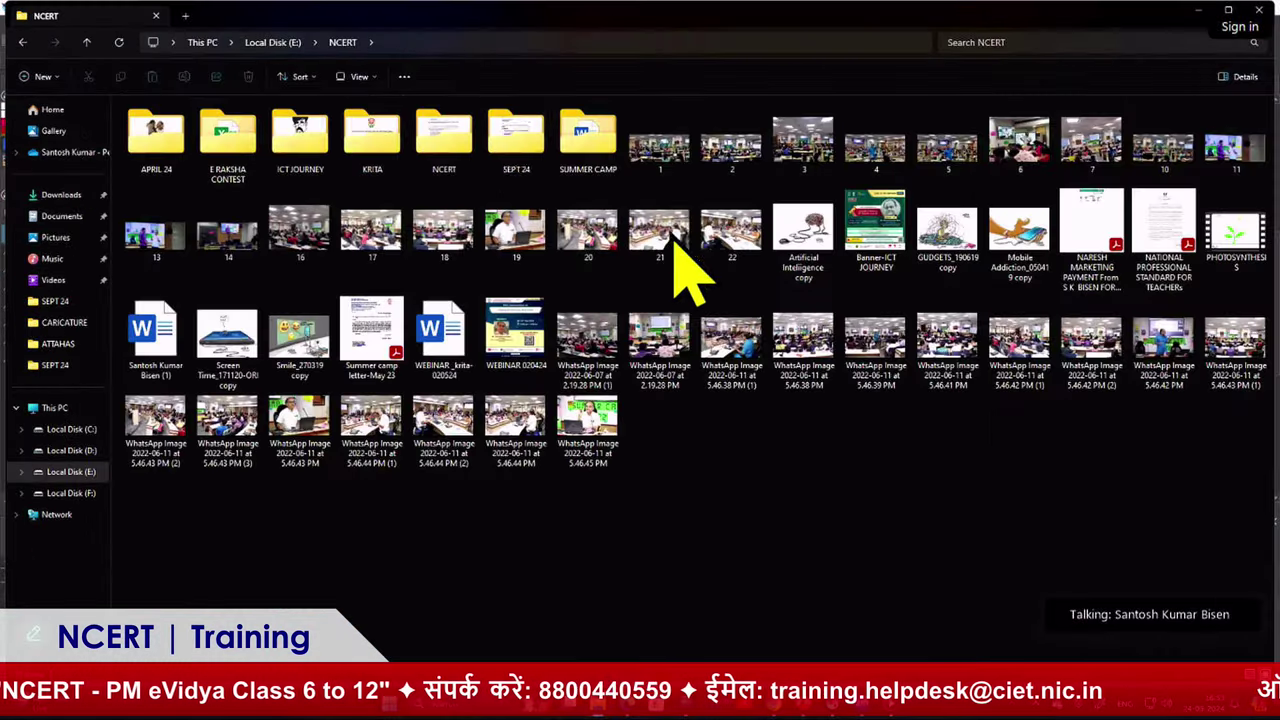
{"action": "double_click", "coordinate": [516, 140]}
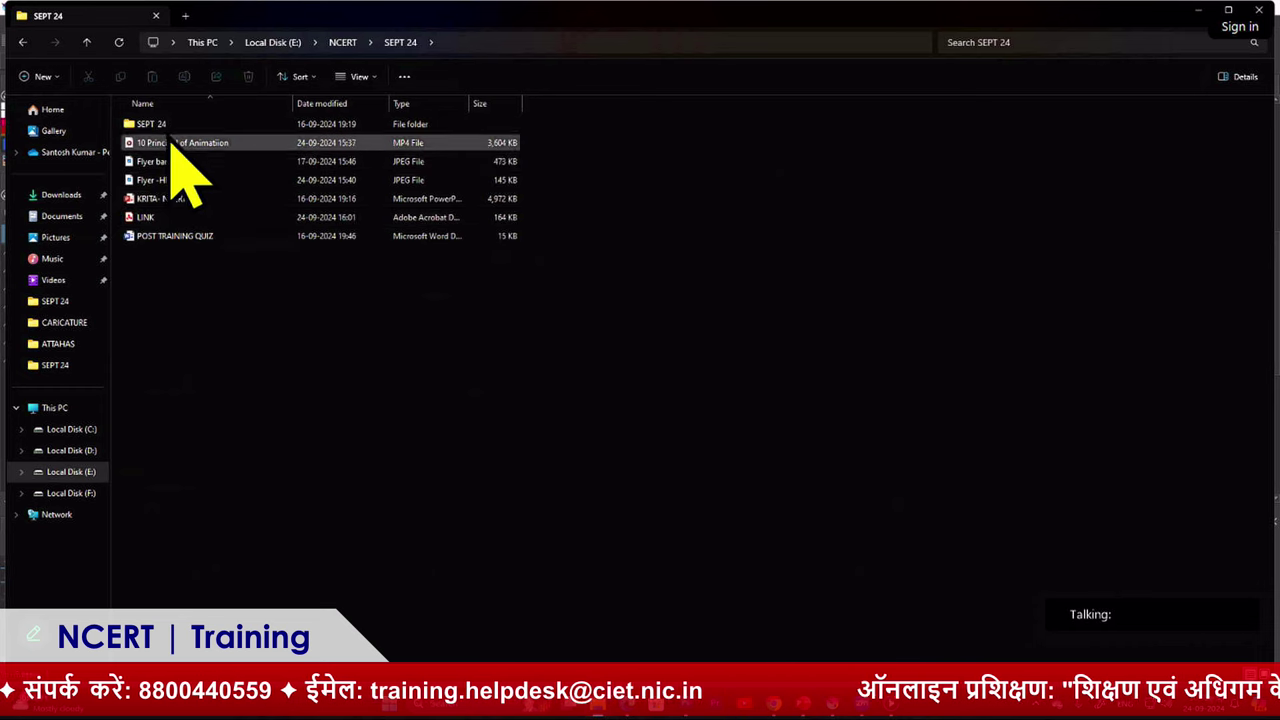
{"action": "double_click", "coordinate": [167, 130]}
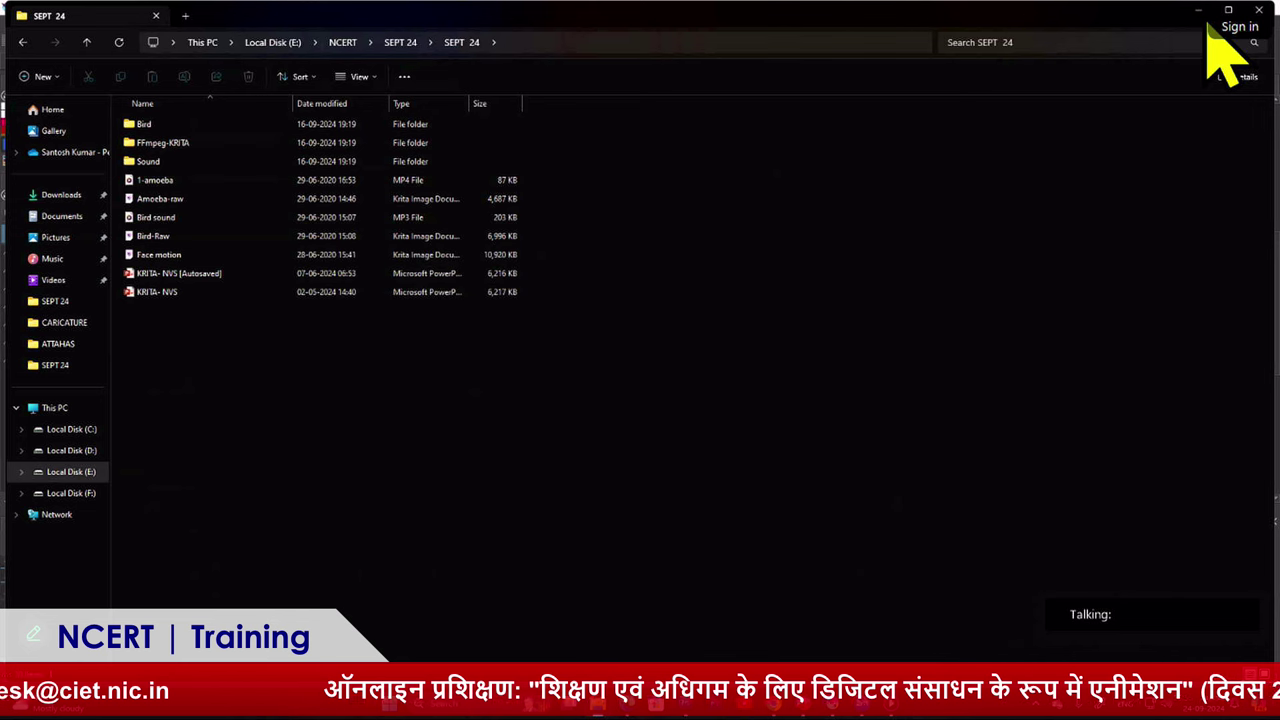
{"action": "key", "text": "alt+Left"}
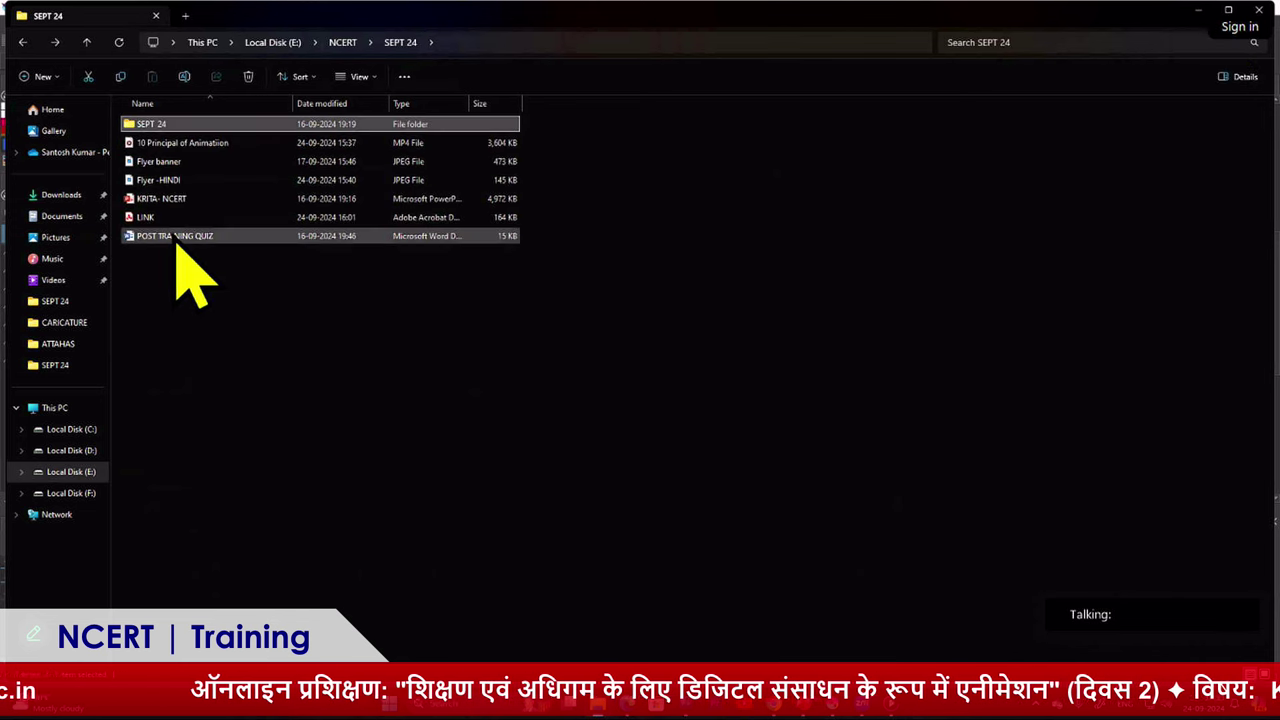
{"action": "key", "text": "alt+Left"}
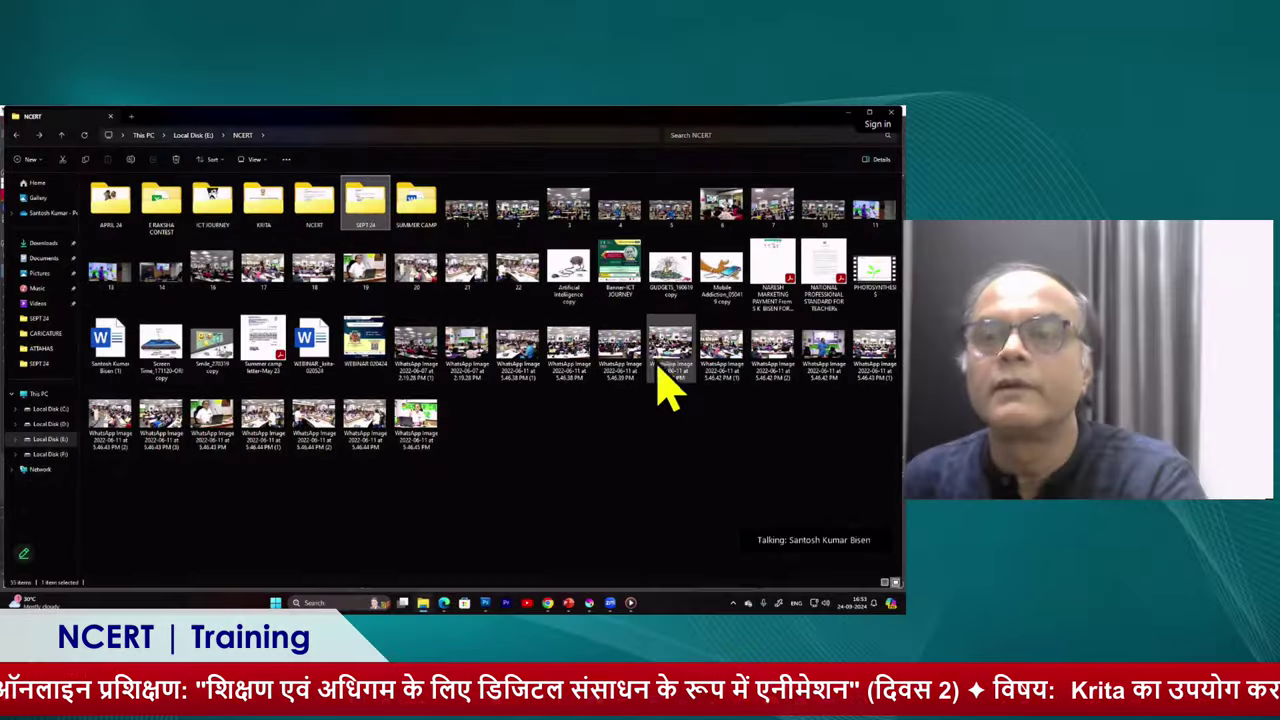
Select the PHOTOSYNTHESIS video in NCERT and switch back to Krita
{"action": "left_click", "coordinate": [660, 362]}
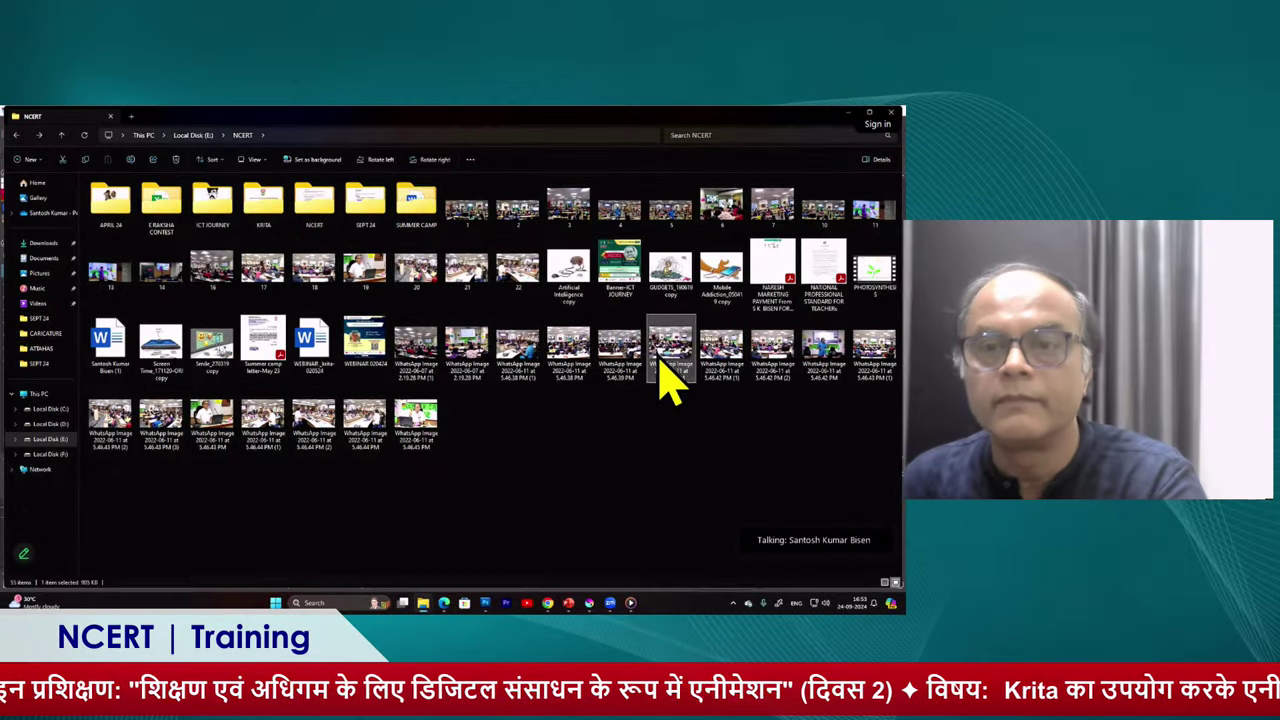
{"action": "key", "text": "p"}
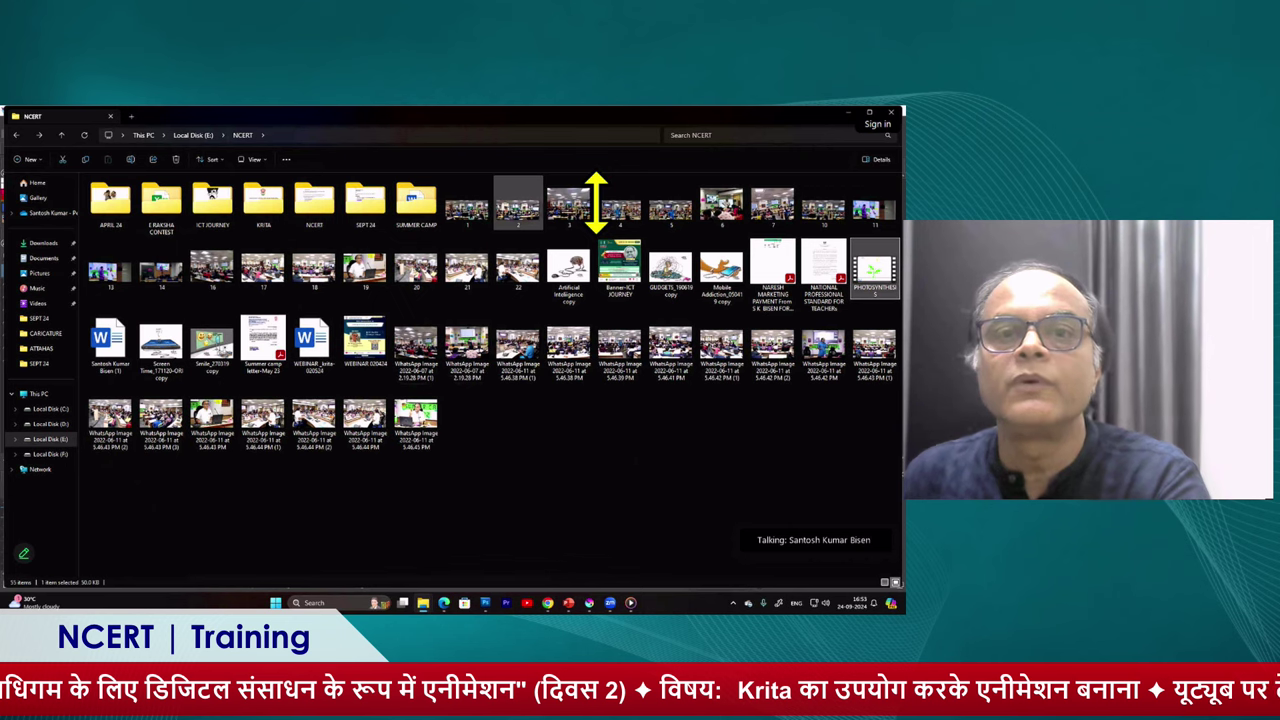
{"action": "key", "text": "alt+Tab"}
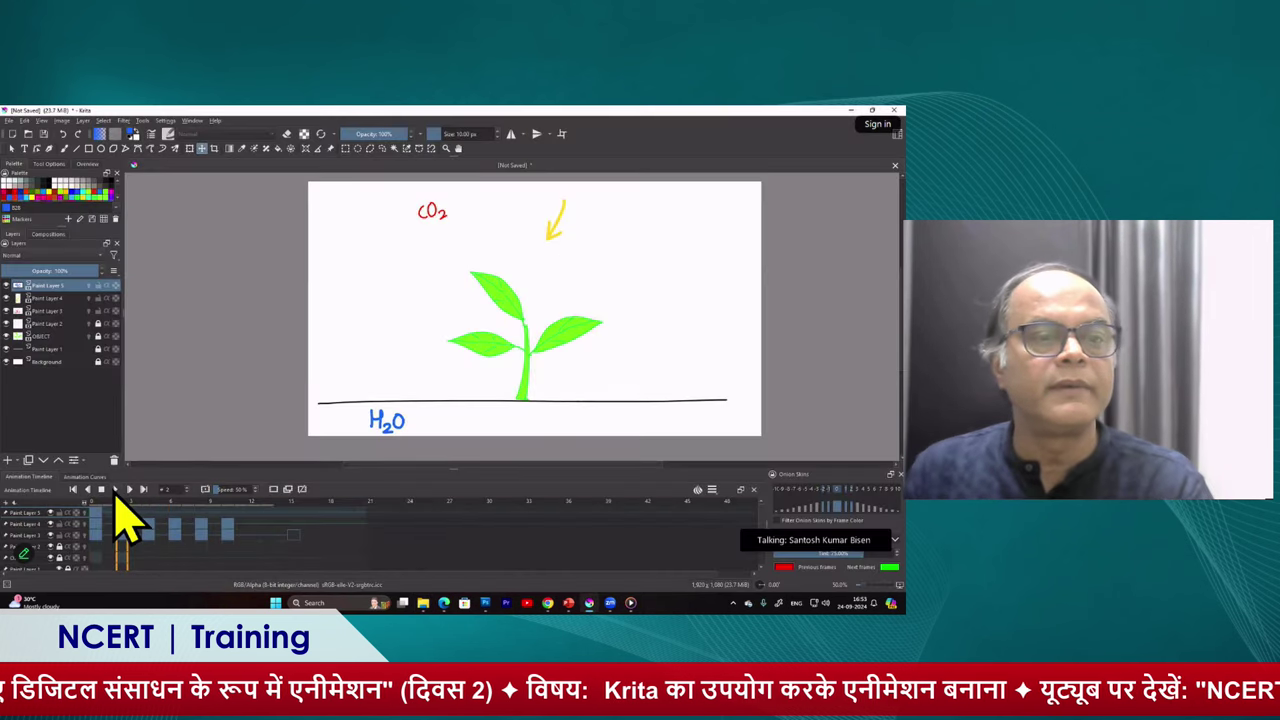
Preview the photosynthesis plant animation from the Animation Timeline docker
{"action": "left_click", "coordinate": [115, 490]}
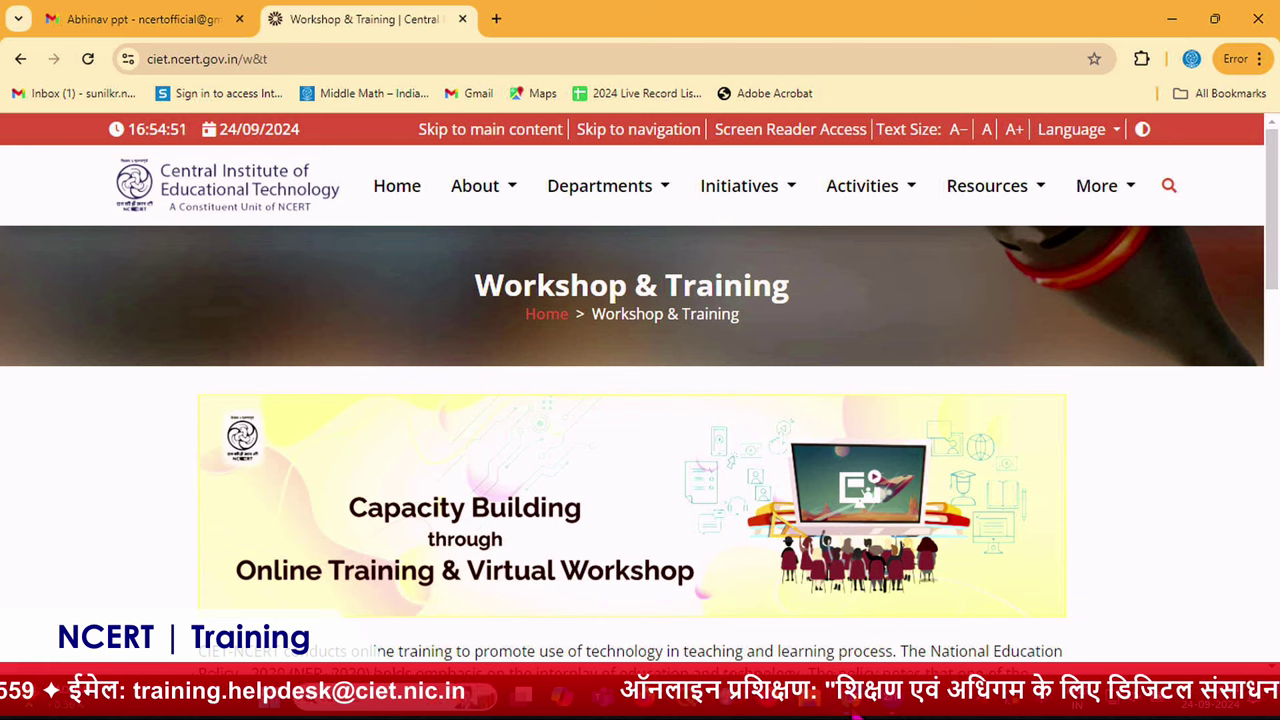
Go to Activities > Workshop/Training and open the current animation programme's page
{"action": "left_click", "coordinate": [871, 199]}
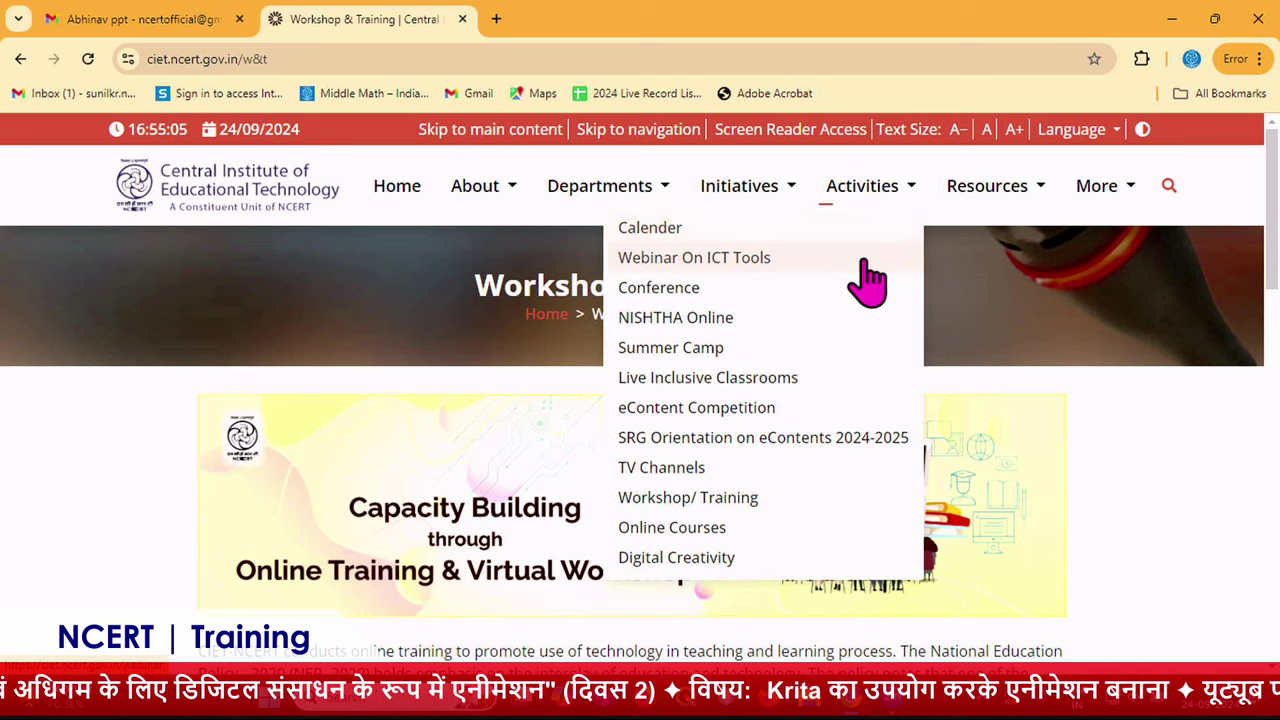
{"action": "left_click", "coordinate": [748, 497]}
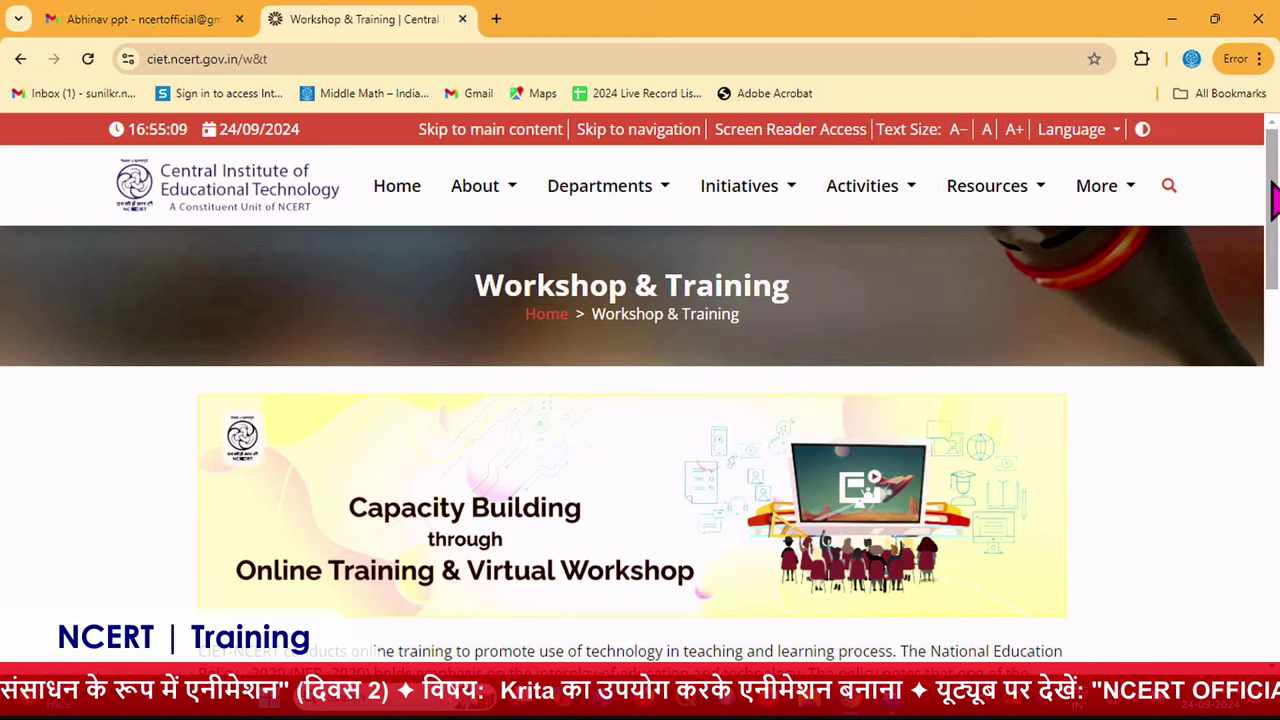
{"action": "left_click_drag", "start_coordinate": [1273, 195], "coordinate": [1276, 318]}
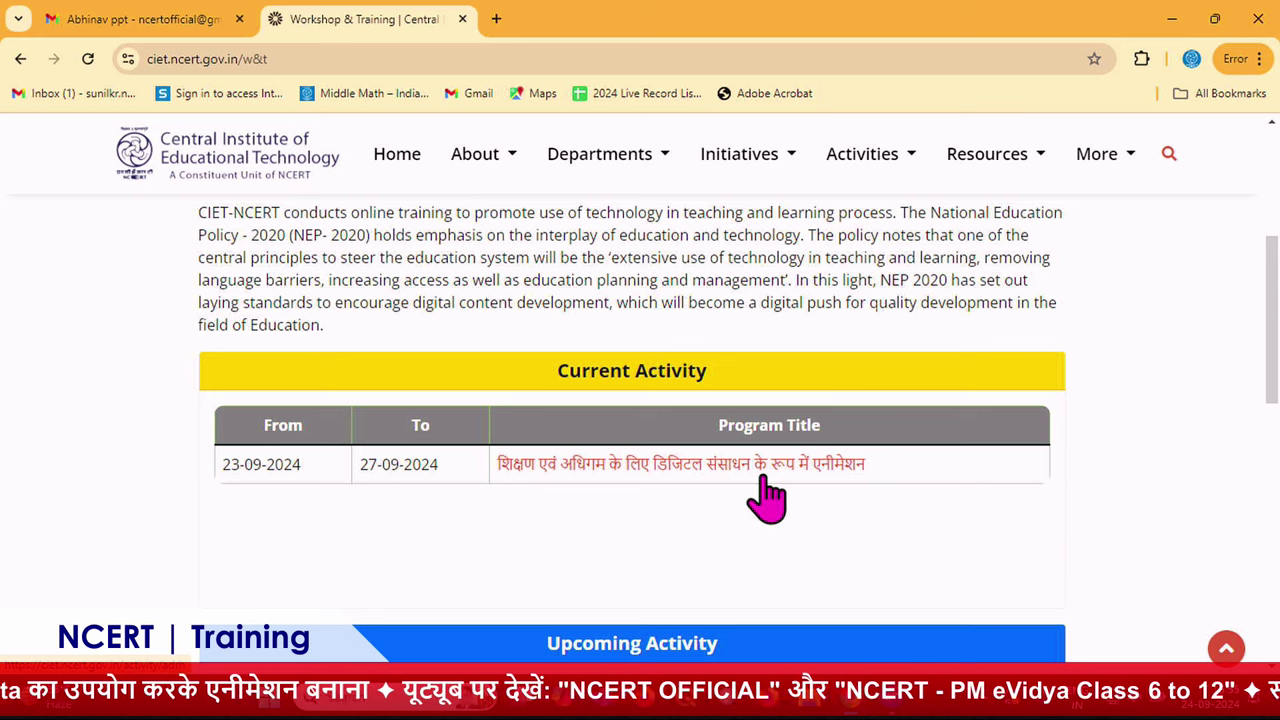
{"action": "left_click", "coordinate": [764, 478]}
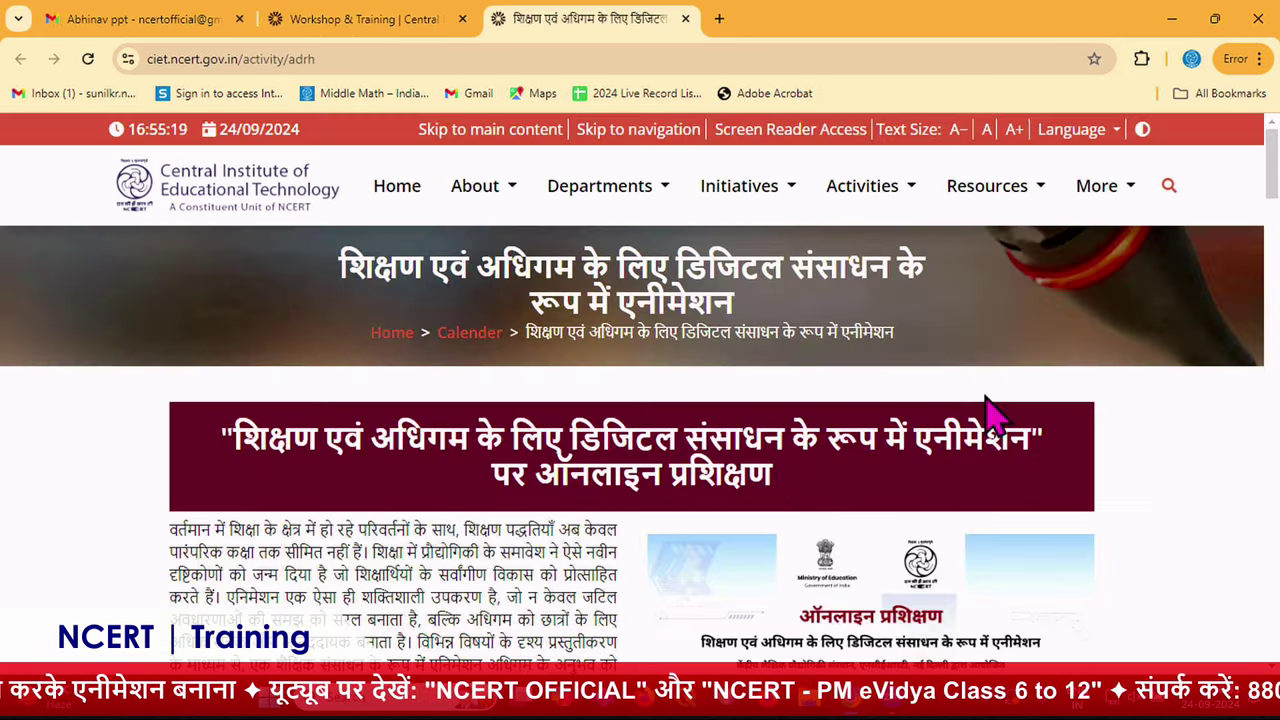
Scroll through the Krita, Stop Motion, Pixton and Biteable schedule down to Day 5
{"action": "left_click_drag", "start_coordinate": [1274, 175], "coordinate": [1274, 215]}
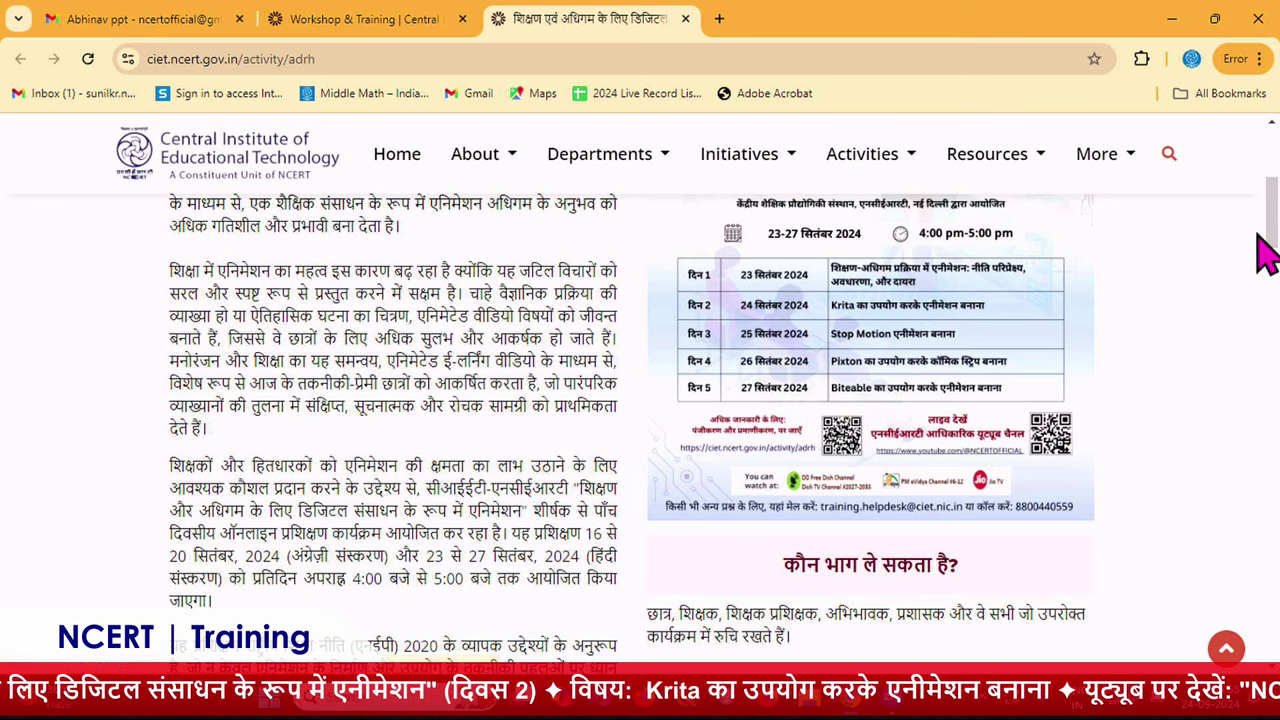
{"action": "left_click_drag", "start_coordinate": [1271, 250], "coordinate": [1275, 383]}
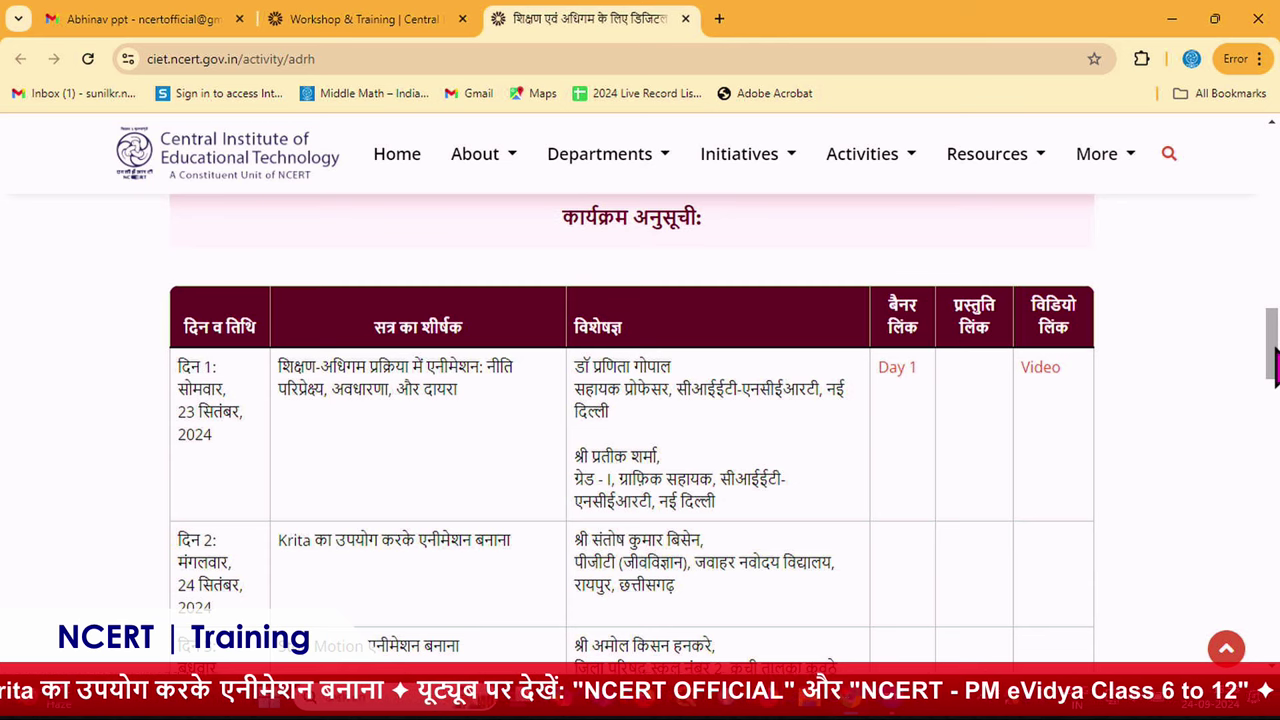
{"action": "left_click_drag", "start_coordinate": [1274, 356], "coordinate": [1274, 385]}
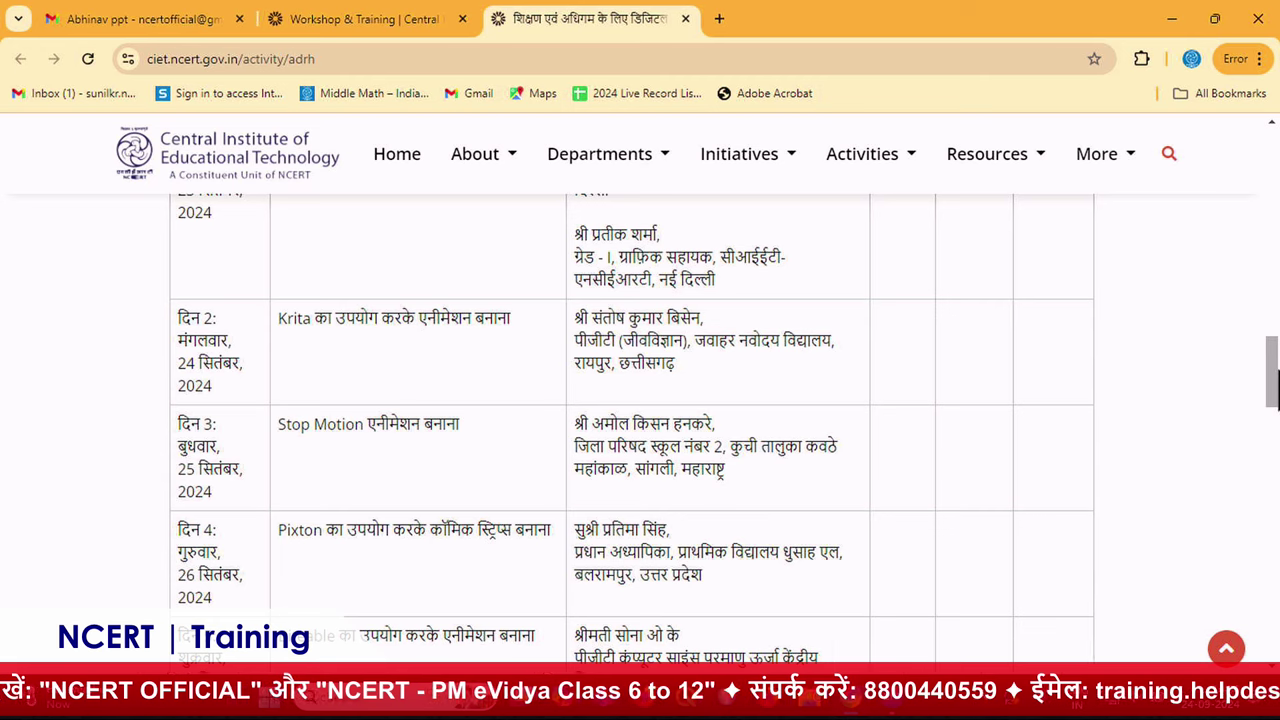
{"action": "left_click_drag", "start_coordinate": [1273, 385], "coordinate": [1273, 397]}
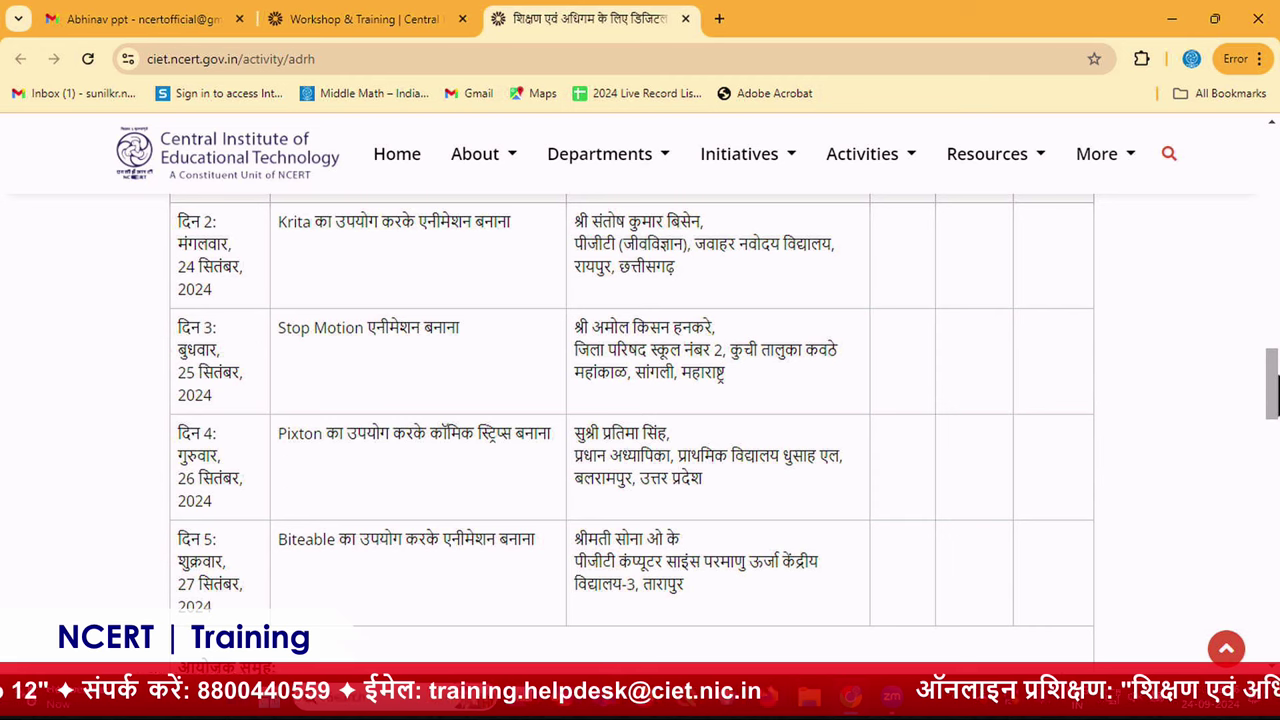
Scroll past registration, live-stream and certificate steps to the Step 4 feedback QR code
{"action": "scroll", "coordinate": [640, 400], "scroll_direction": "down", "scroll_amount": 3}
{"action": "scroll", "coordinate": [640, 400], "scroll_direction": "down", "scroll_amount": 3}
{"action": "scroll", "coordinate": [640, 400], "scroll_direction": "down", "scroll_amount": 3}
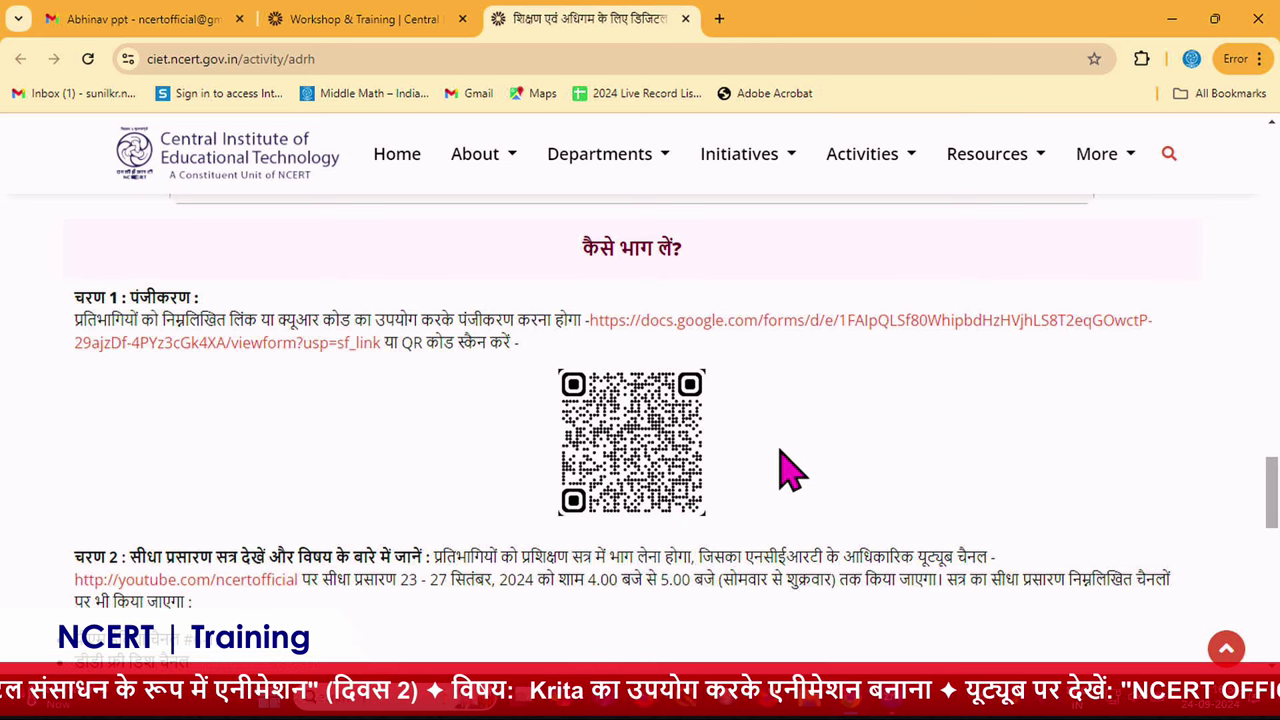
{"action": "left_click_drag", "start_coordinate": [1271, 492], "coordinate": [1273, 540]}
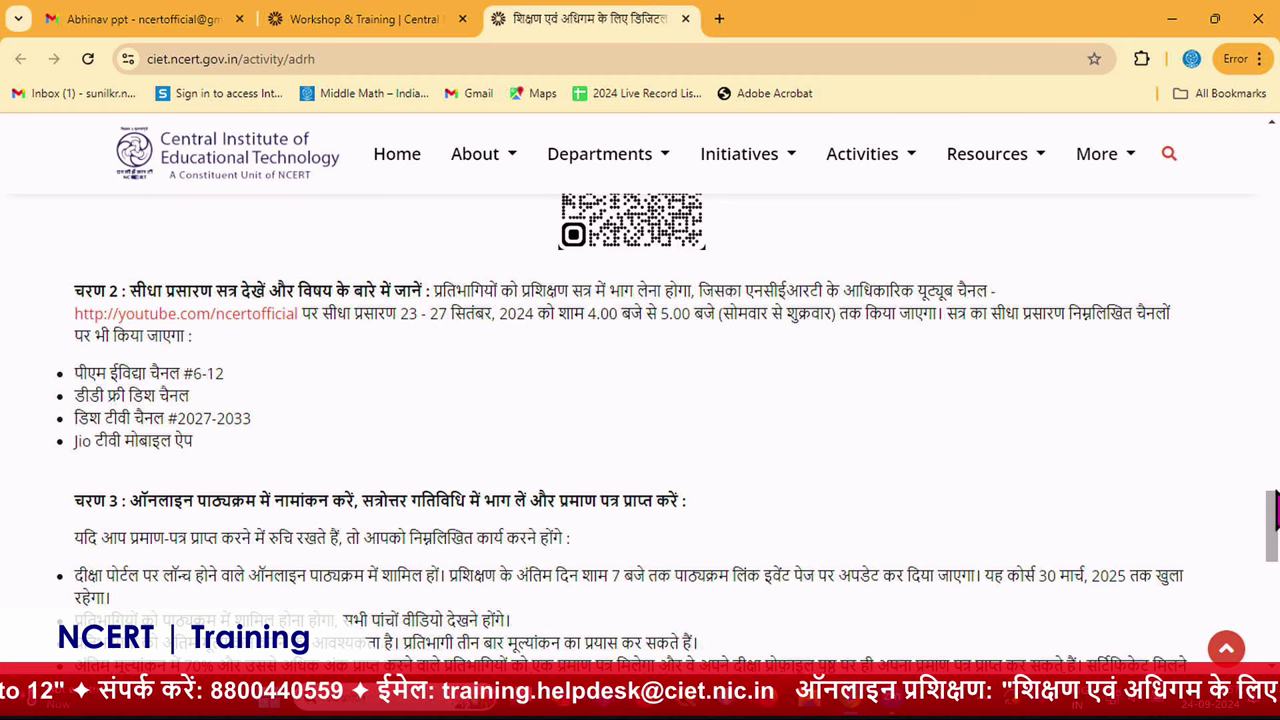
{"action": "scroll", "coordinate": [1274, 548], "scroll_direction": "down", "scroll_amount": 2}
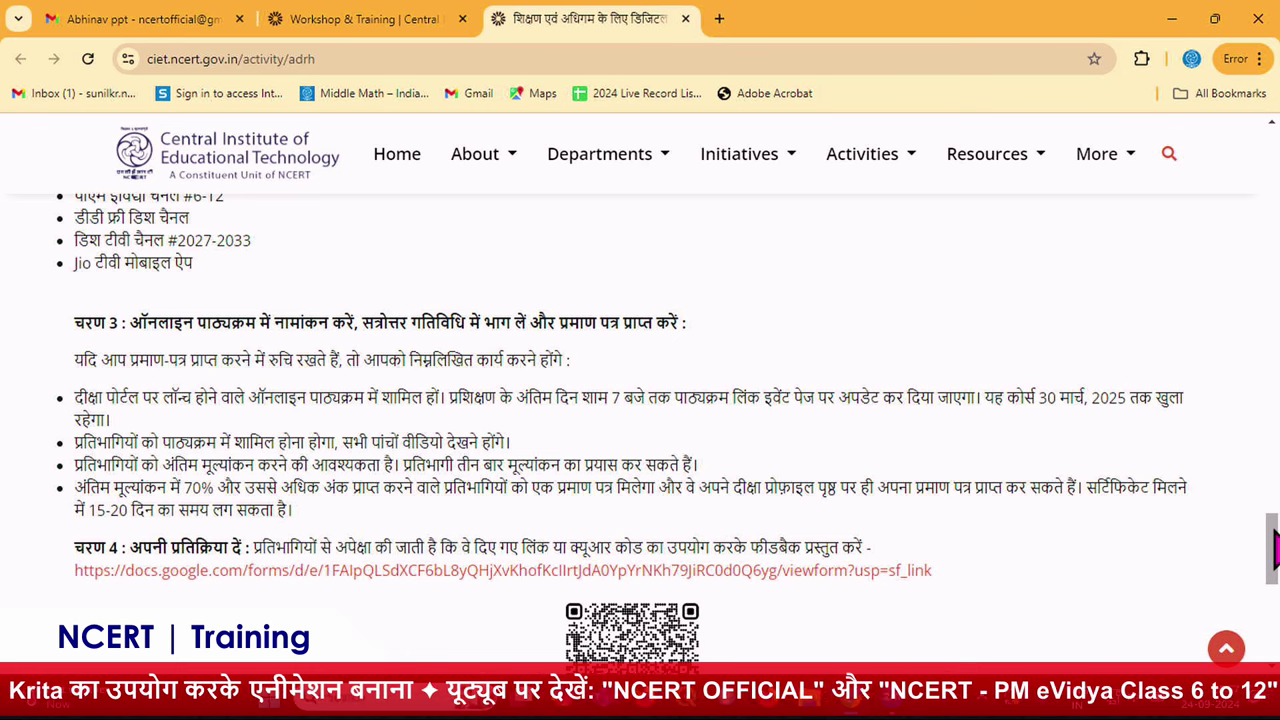
{"action": "left_click_drag", "start_coordinate": [1275, 545], "coordinate": [1275, 577]}
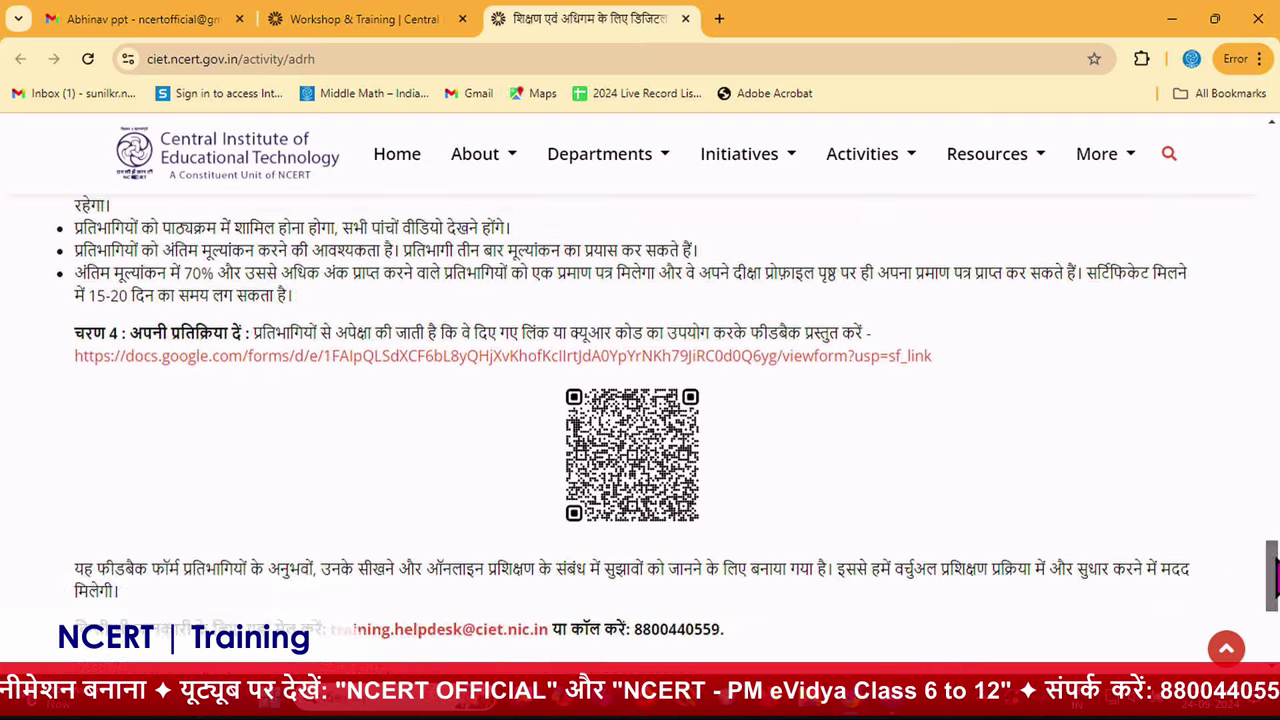